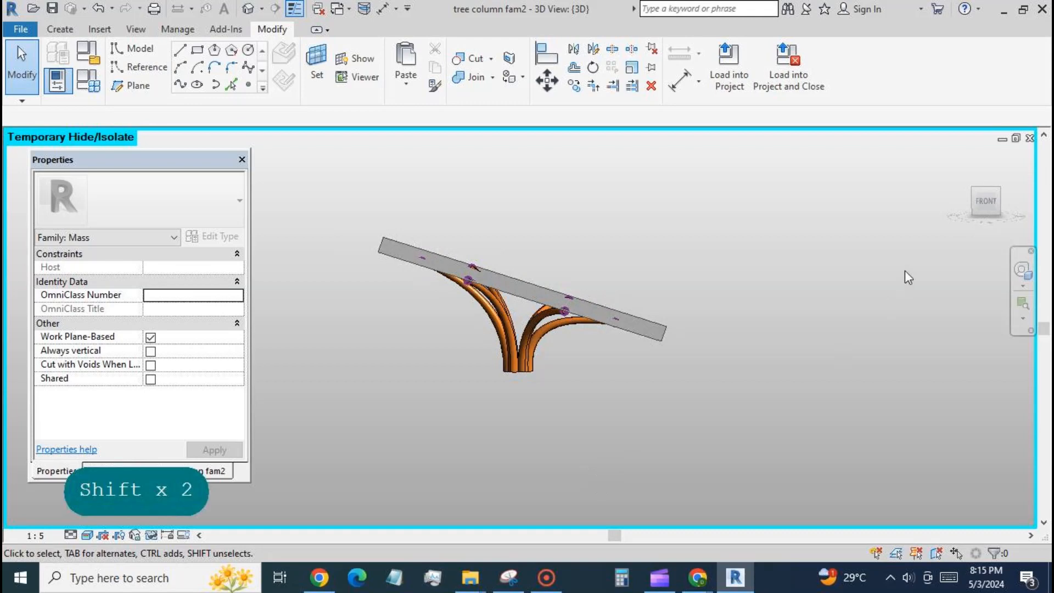
# Temporarily hide the sloped roof slab form in the 3D view and view the branches of the tree column without it.
pyautogui.keyDown('shift'); pyautogui.moveTo(904, 272); pyautogui.dragTo(855, 360, button='middle'); pyautogui.keyUp('shift')
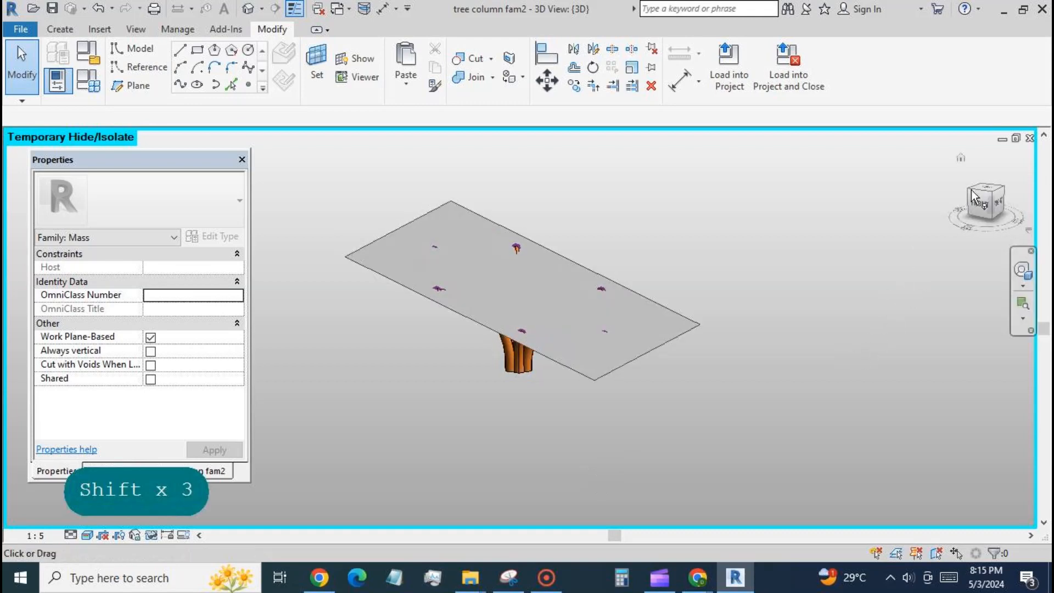
pyautogui.click(984, 187)
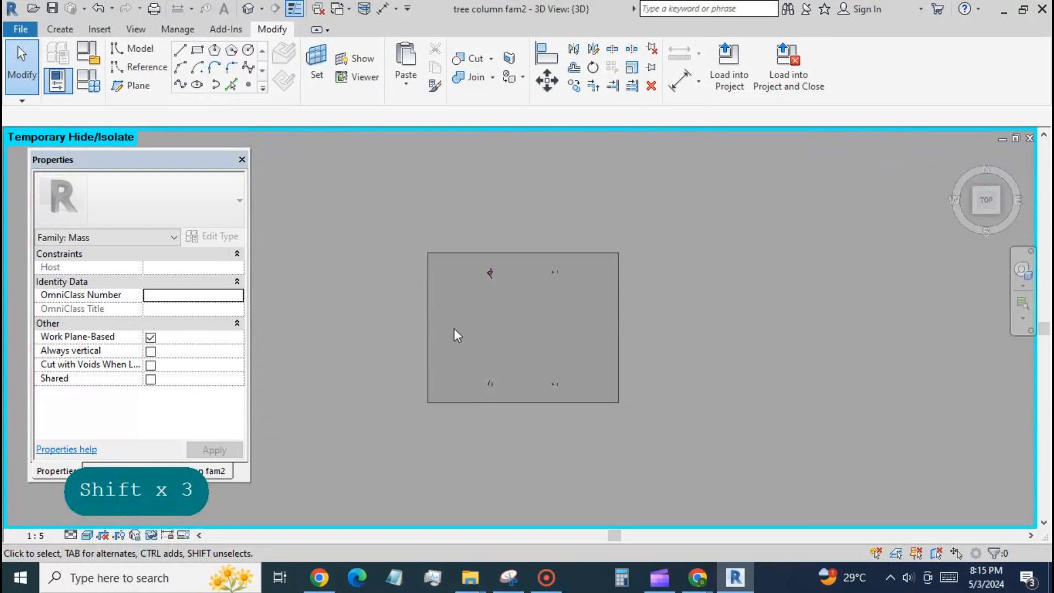
pyautogui.press('Tab')
pyautogui.click(618, 324)
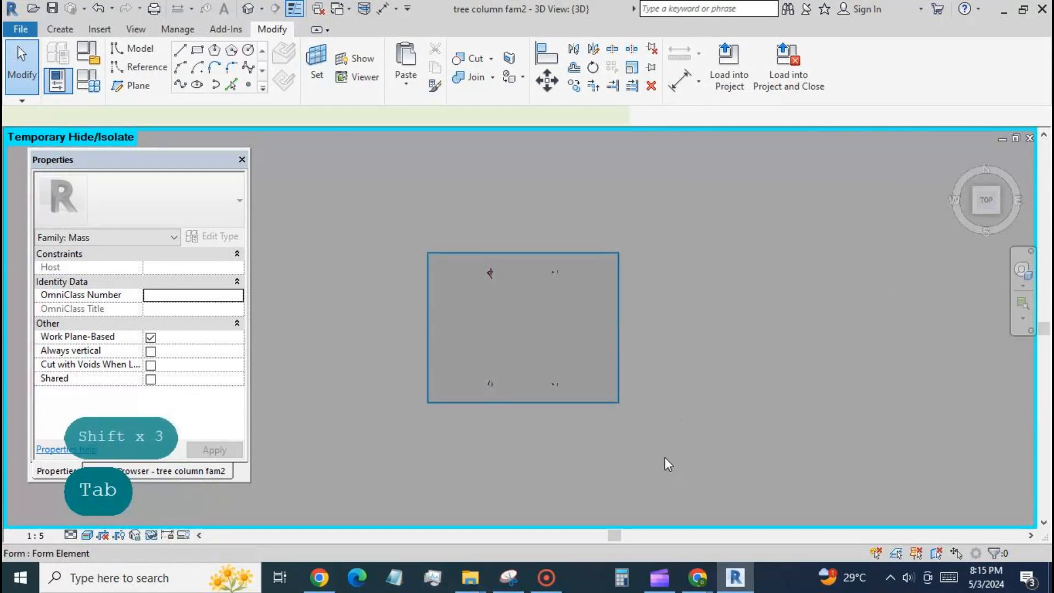
pyautogui.click(203, 531)
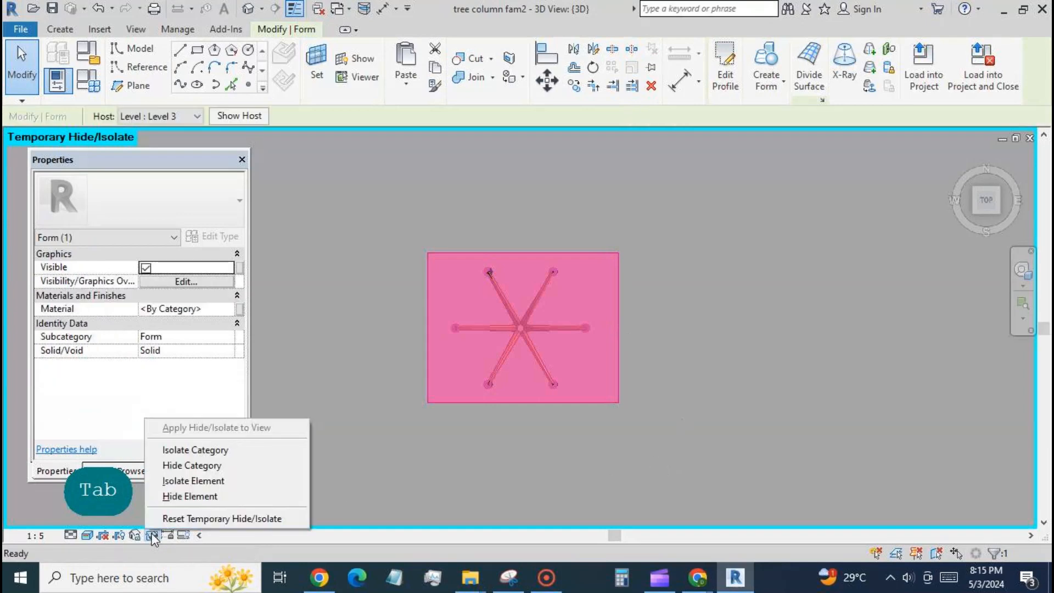
pyautogui.click(184, 496)
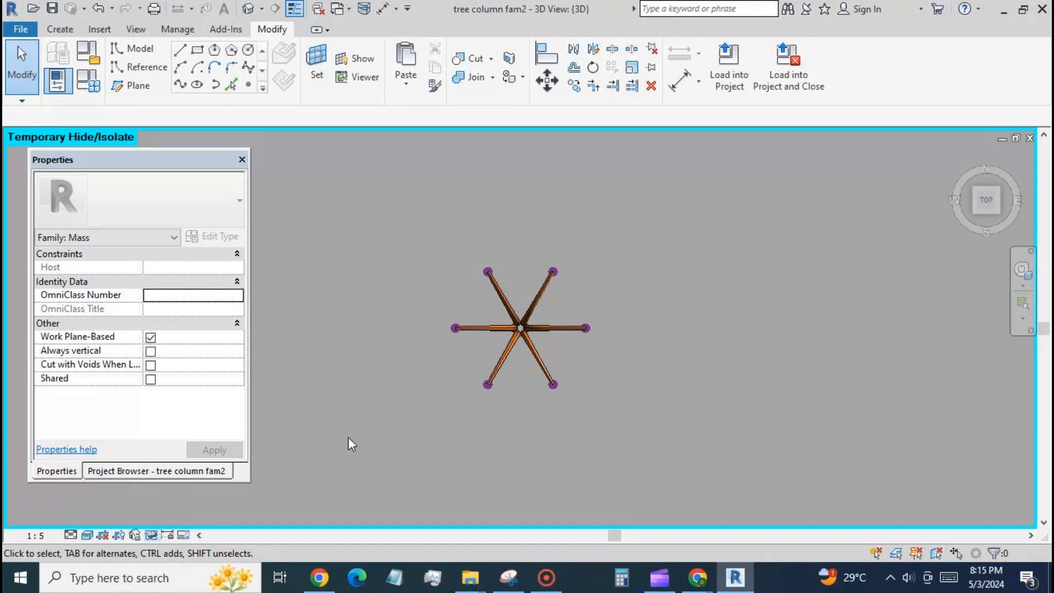
pyautogui.keyDown('shift'); pyautogui.moveTo(472, 456); pyautogui.dragTo(717, 250, button='middle'); pyautogui.keyUp('shift')
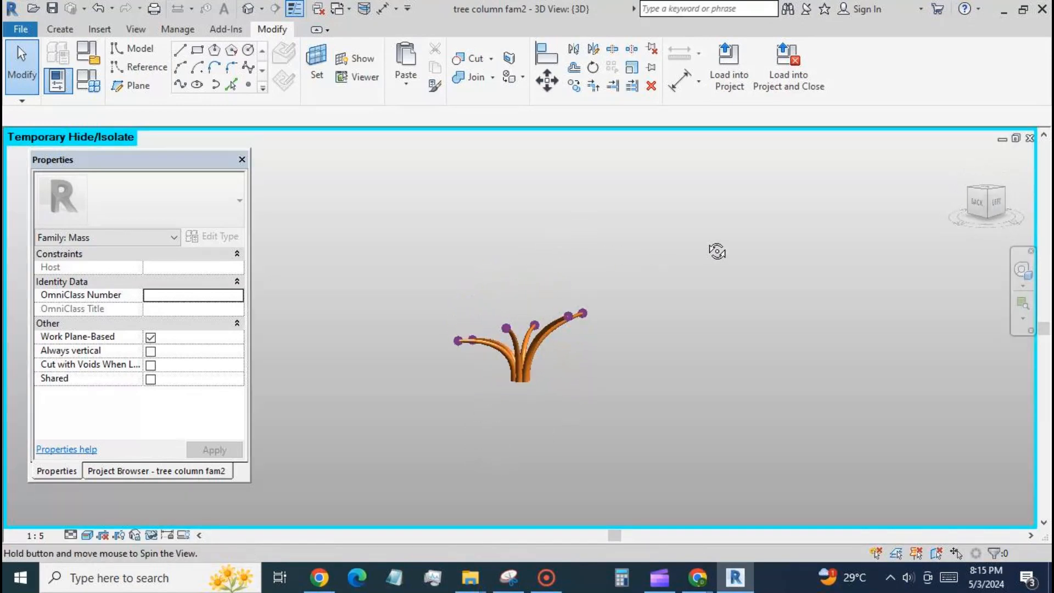
# Reset the temporary hide/isolate in the 3D view and view the complete model from the front.
pyautogui.click(152, 535)
pyautogui.click(162, 519)
pyautogui.keyDown('shift'); pyautogui.moveTo(320, 463); pyautogui.dragTo(780, 417, button='middle'); pyautogui.keyUp('shift')
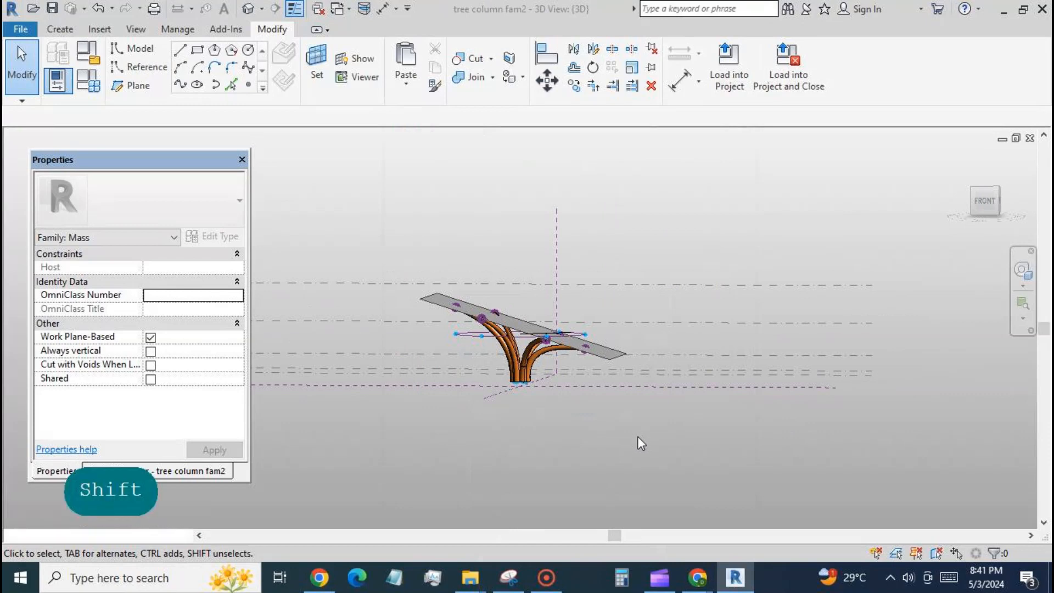
# Open the family of one orange column branch, tree column fam1, for editing.
pyautogui.keyDown('shift'); pyautogui.moveTo(637, 437); pyautogui.dragTo(706, 445, button='middle'); pyautogui.keyUp('shift')
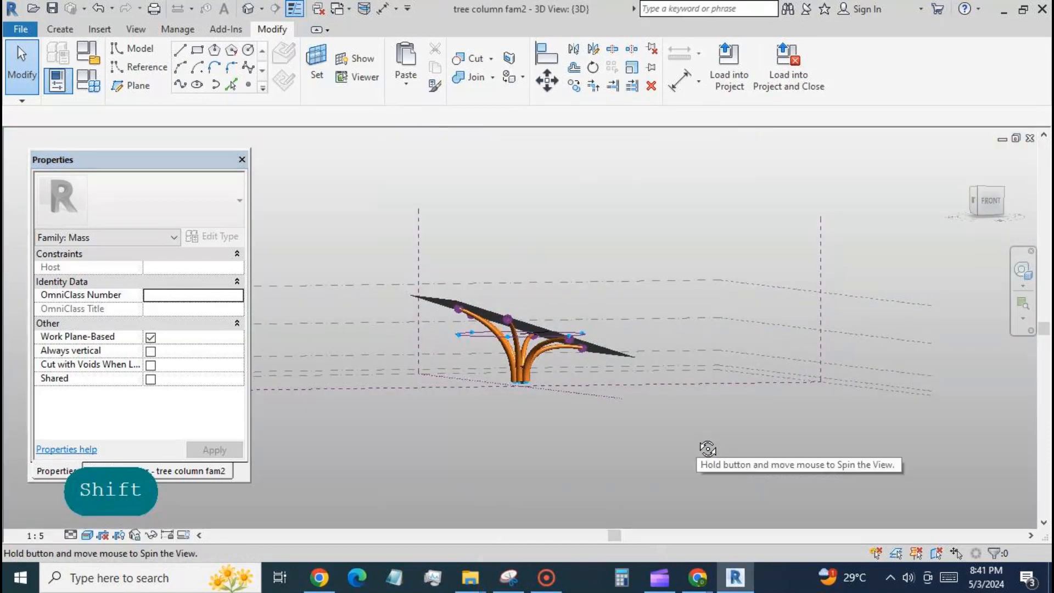
pyautogui.click(540, 355)
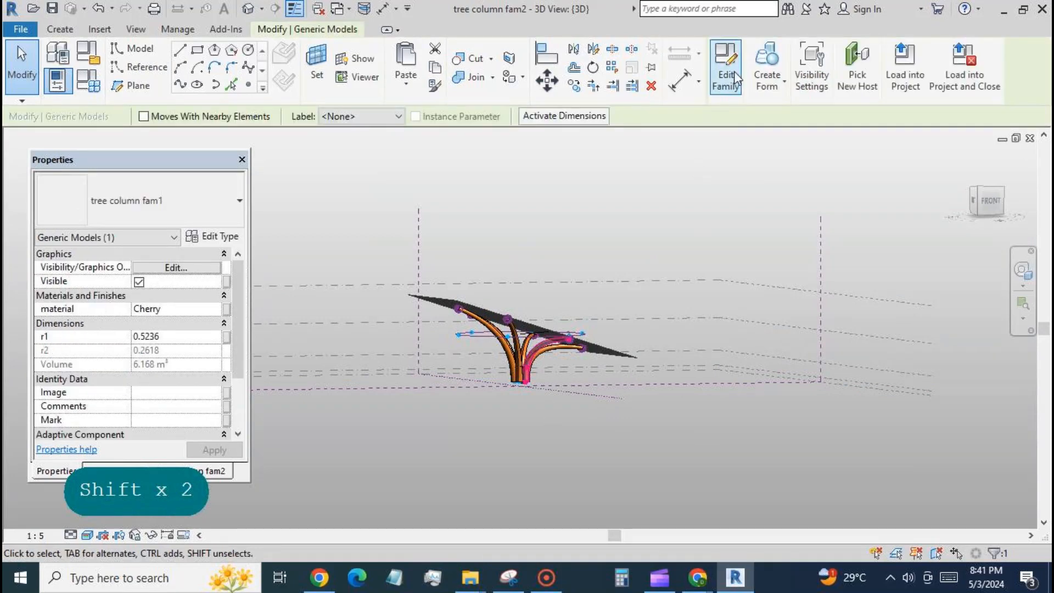
pyautogui.click(730, 77)
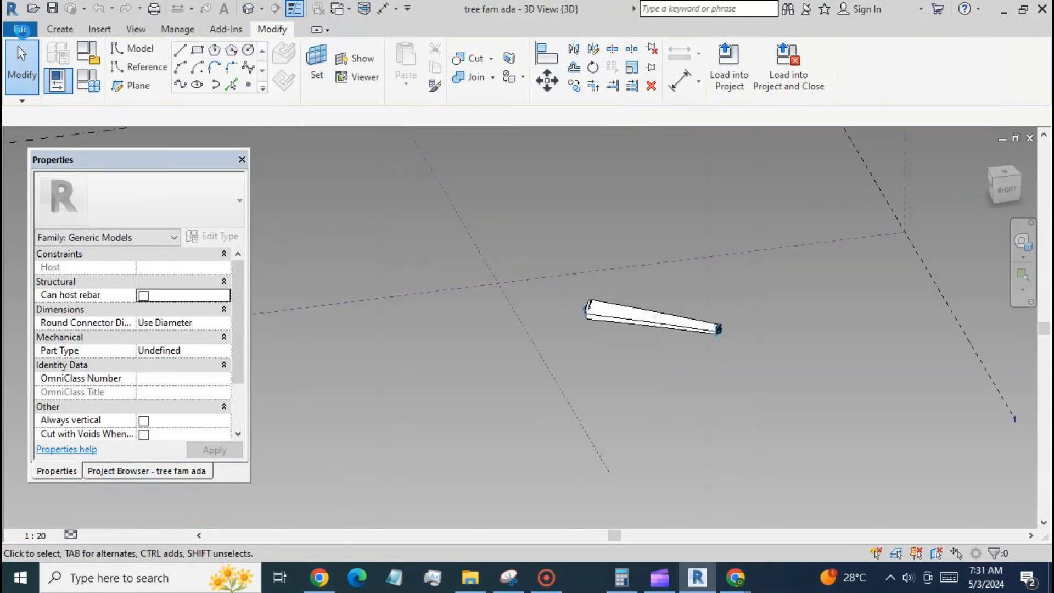
# Create a new family from the Metric Generic Model Adaptive template in the folder of frequently used templates.
pyautogui.click(21, 30)
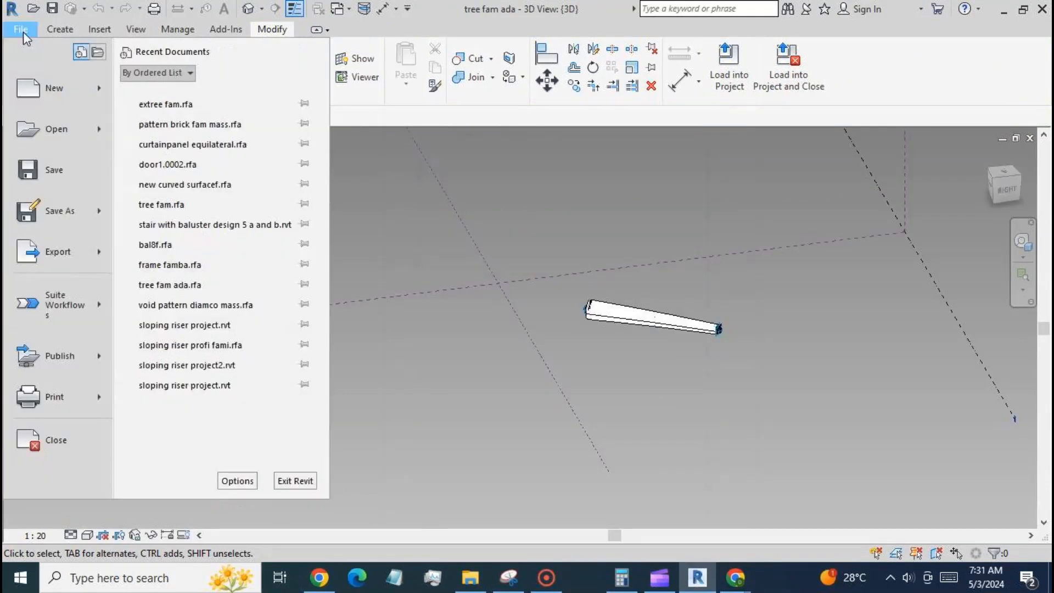
pyautogui.moveTo(55, 88)
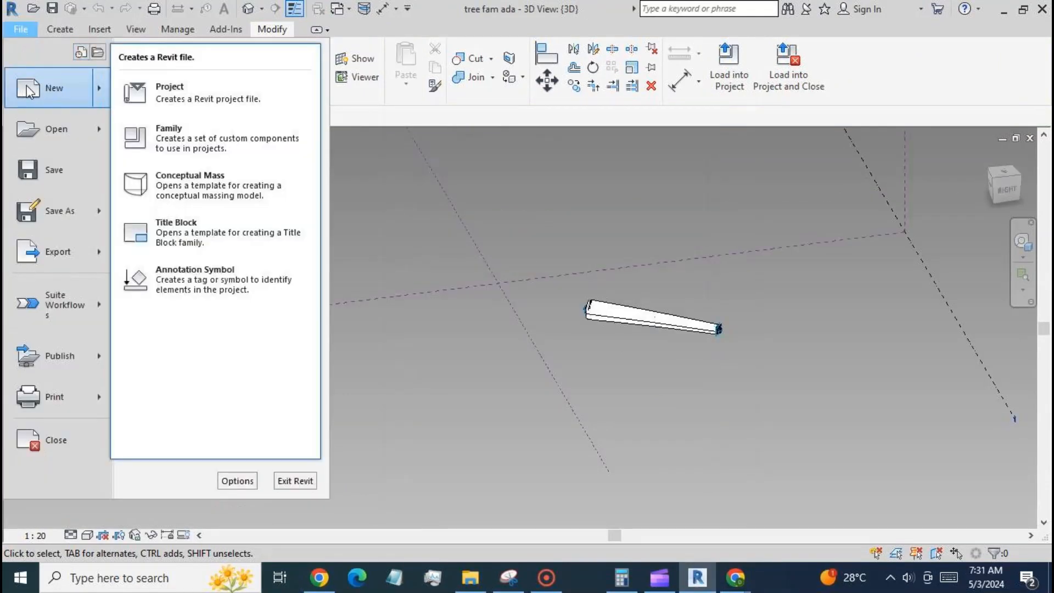
pyautogui.click(189, 137)
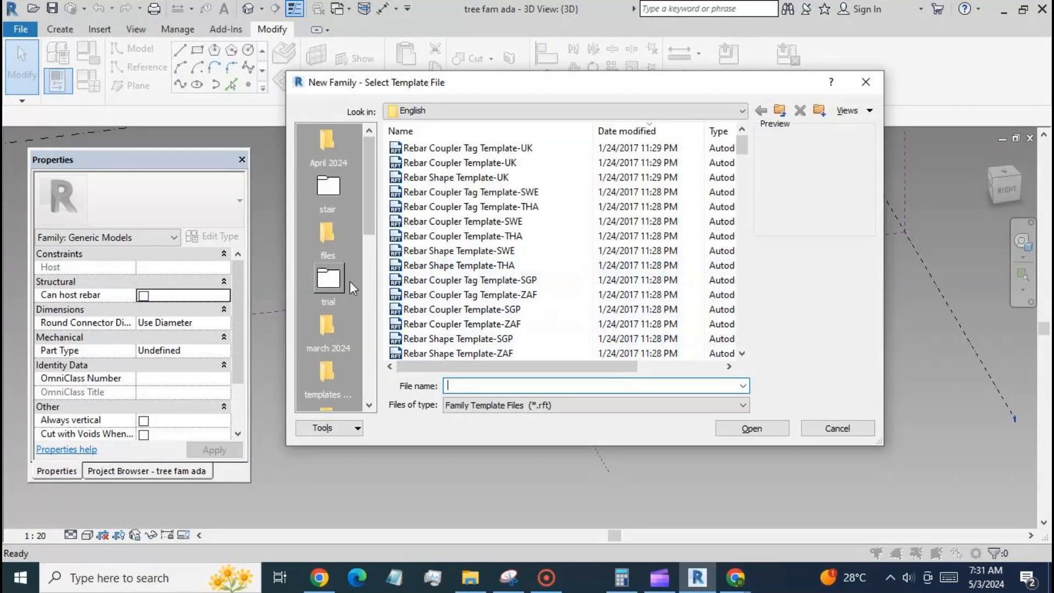
pyautogui.click(329, 373)
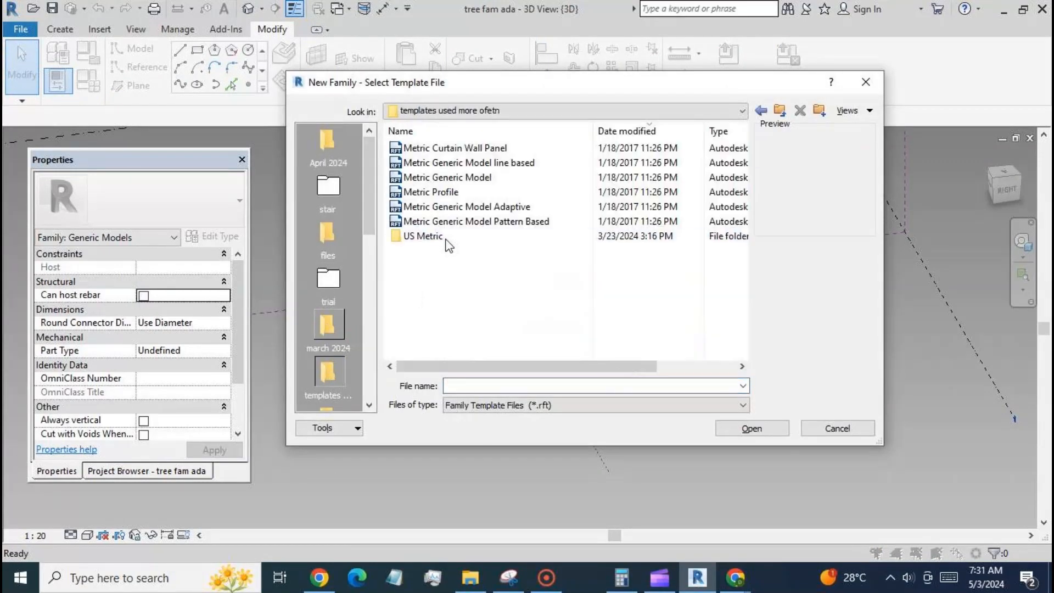
pyautogui.click(455, 211)
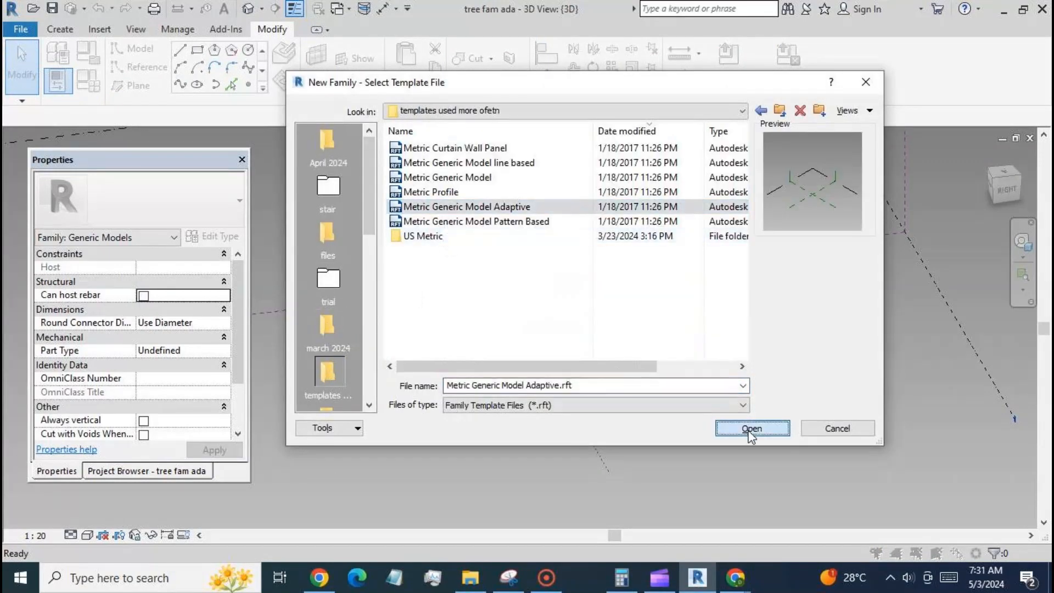
pyautogui.click(749, 429)
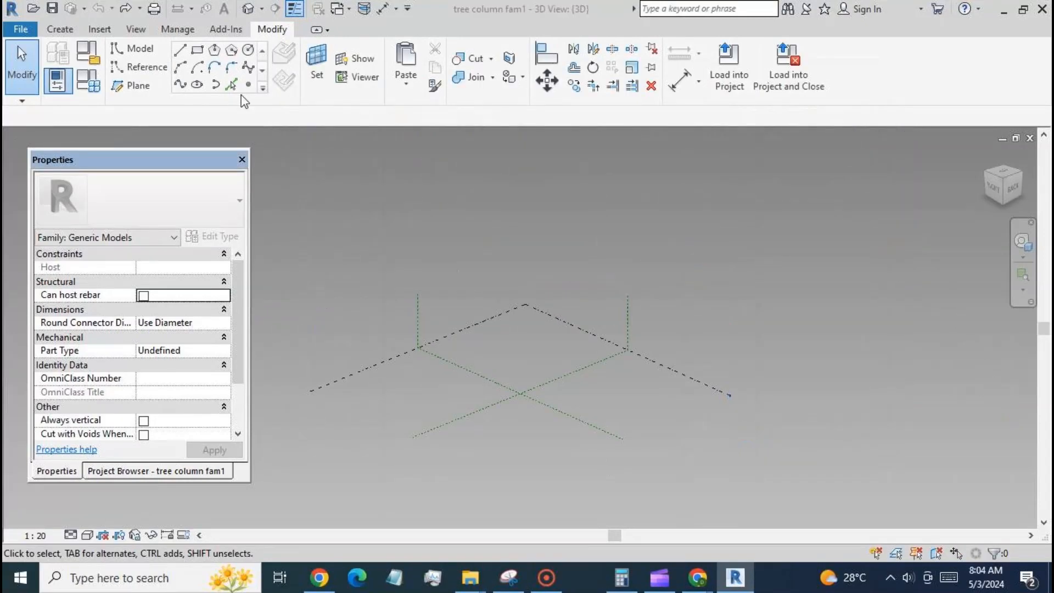
# Place three reference points in a row on the reference level, beside the intersection of the centre planes.
pyautogui.click(569, 388)
pyautogui.click(586, 389)
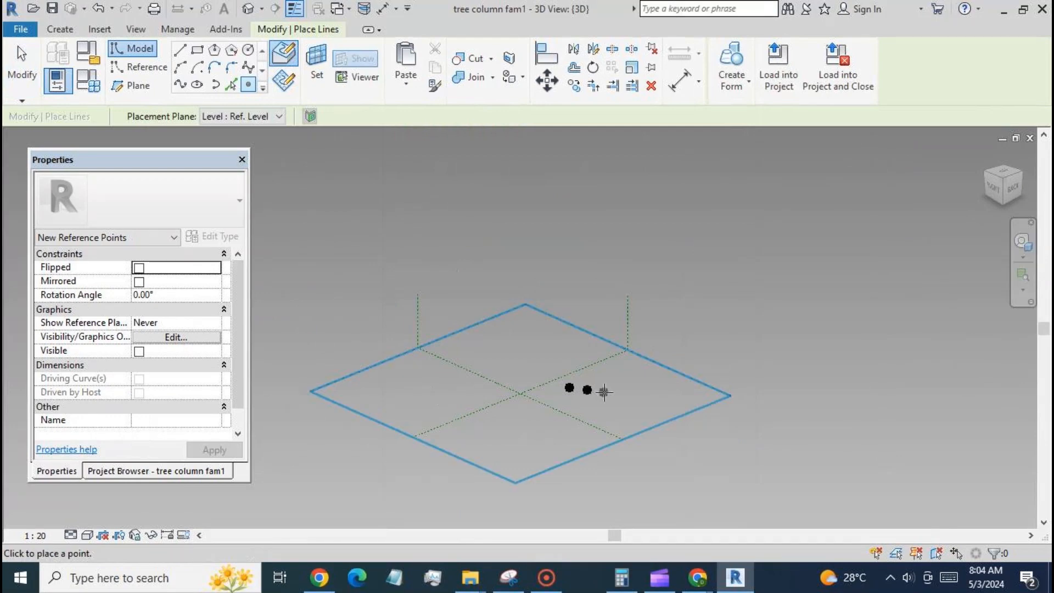
pyautogui.click(608, 393)
pyautogui.click(573, 365)
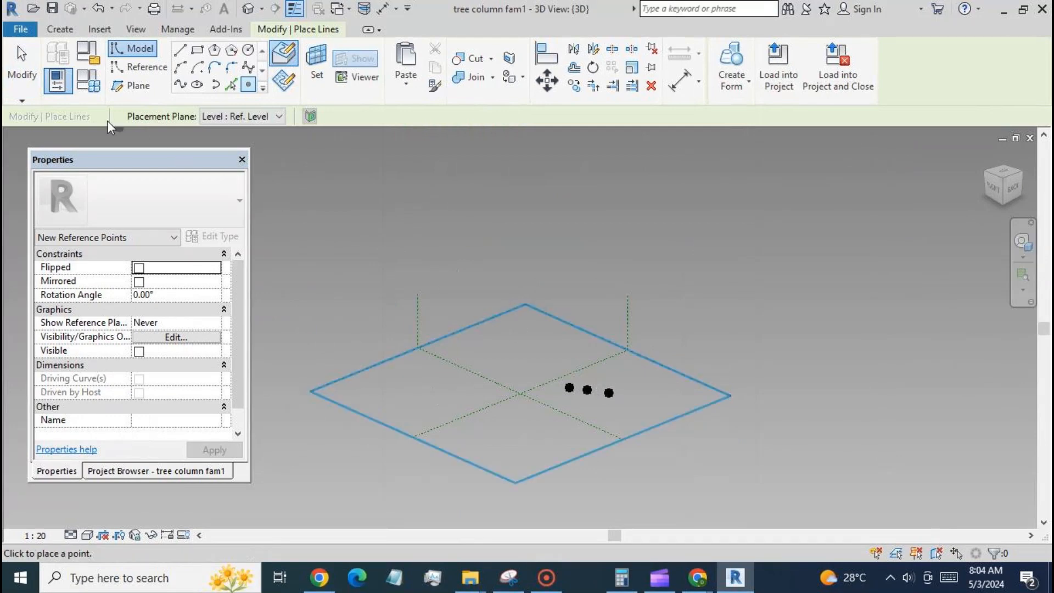
pyautogui.click(22, 65)
# Convert the three reference points into adaptive points.
pyautogui.scroll(2, 582, 378)
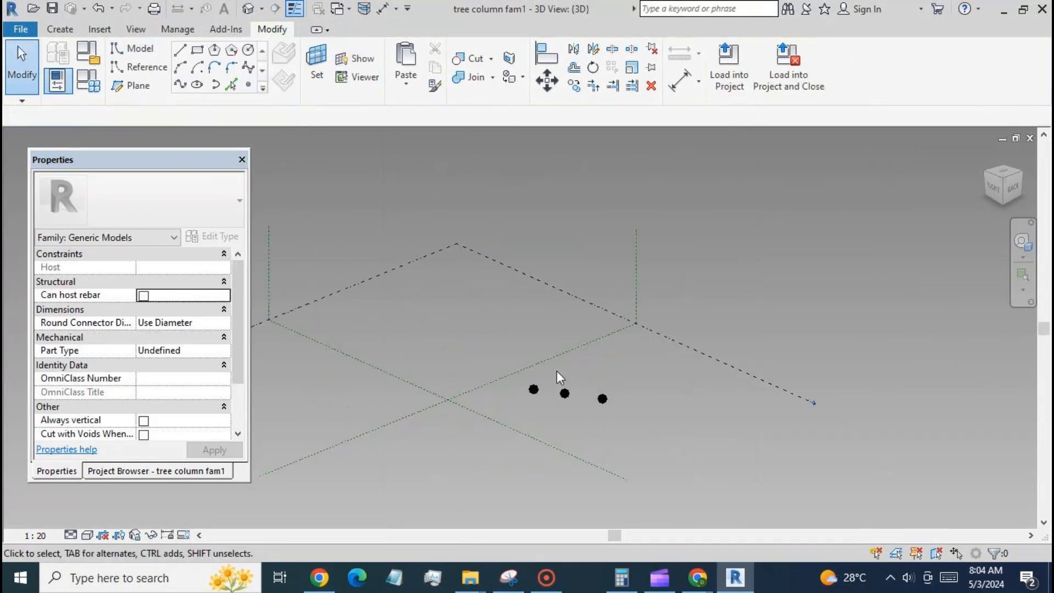
pyautogui.moveTo(501, 333); pyautogui.dragTo(622, 416)
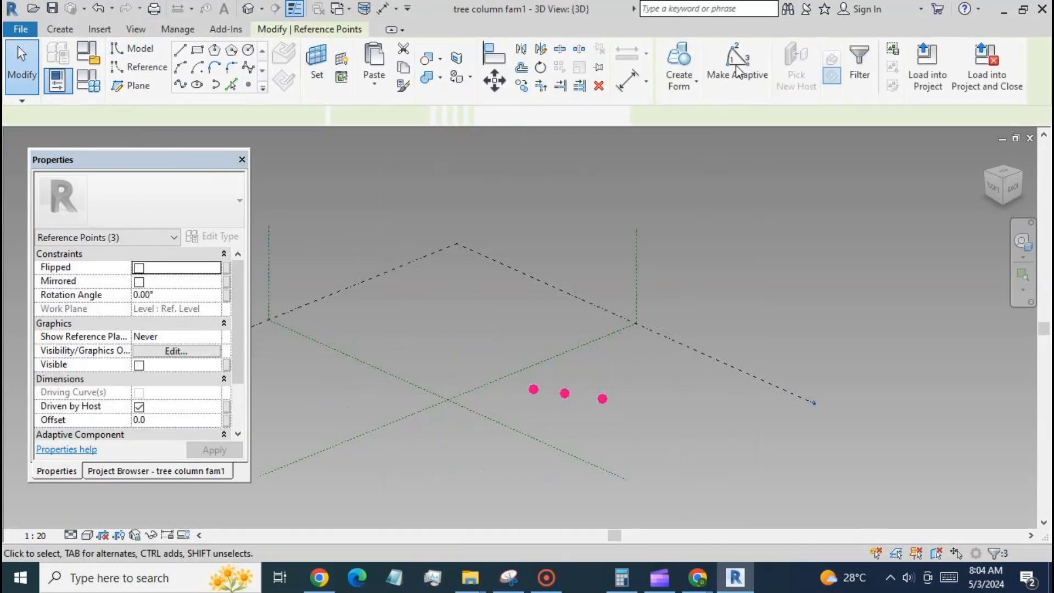
pyautogui.click(737, 65)
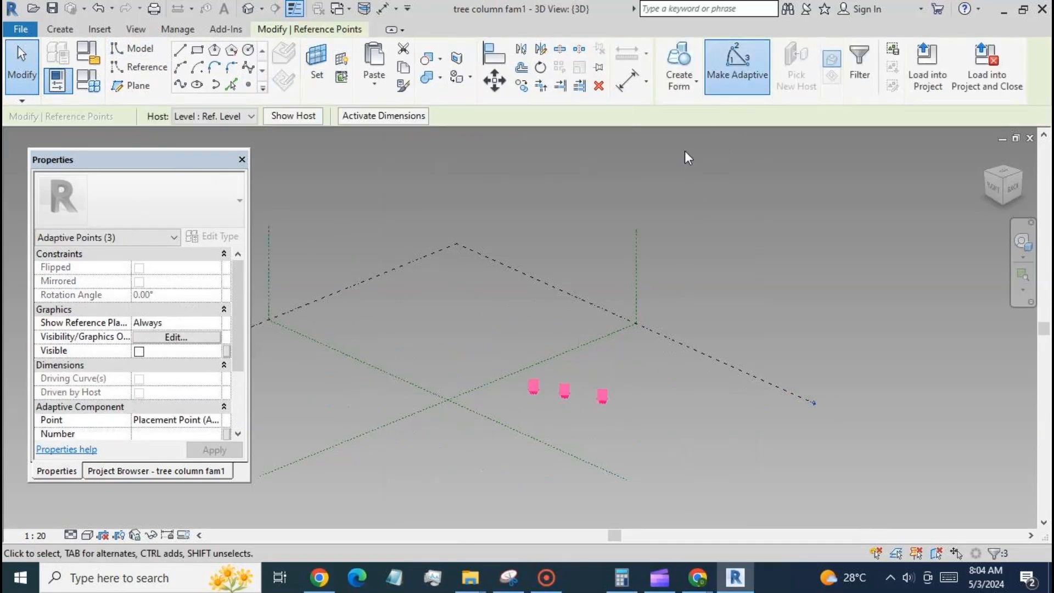
# Create a spline through the three adaptive points and turn it into a reference line.
pyautogui.click(180, 86)
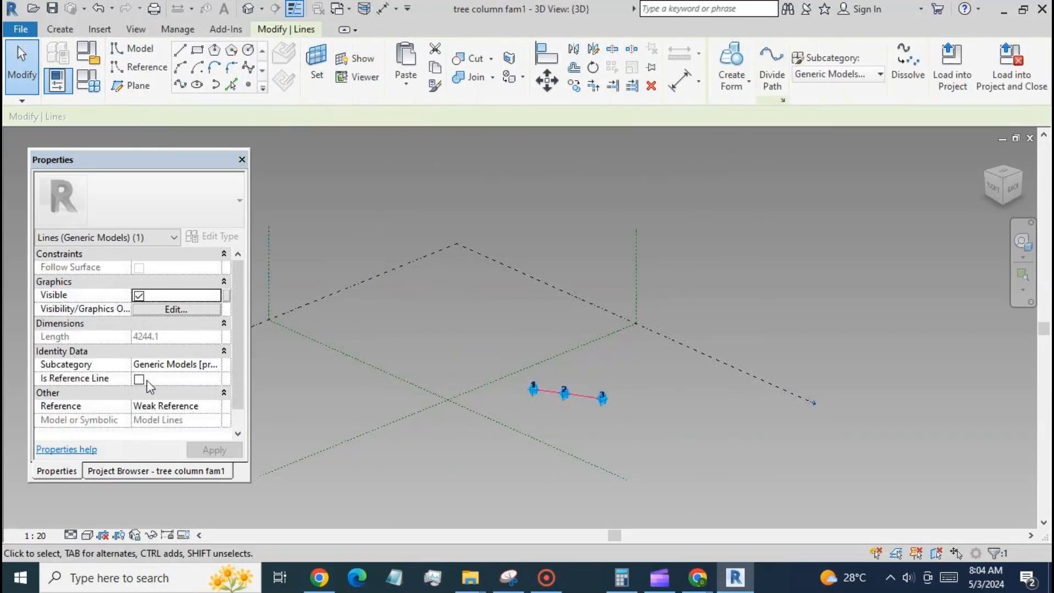
pyautogui.click(144, 379)
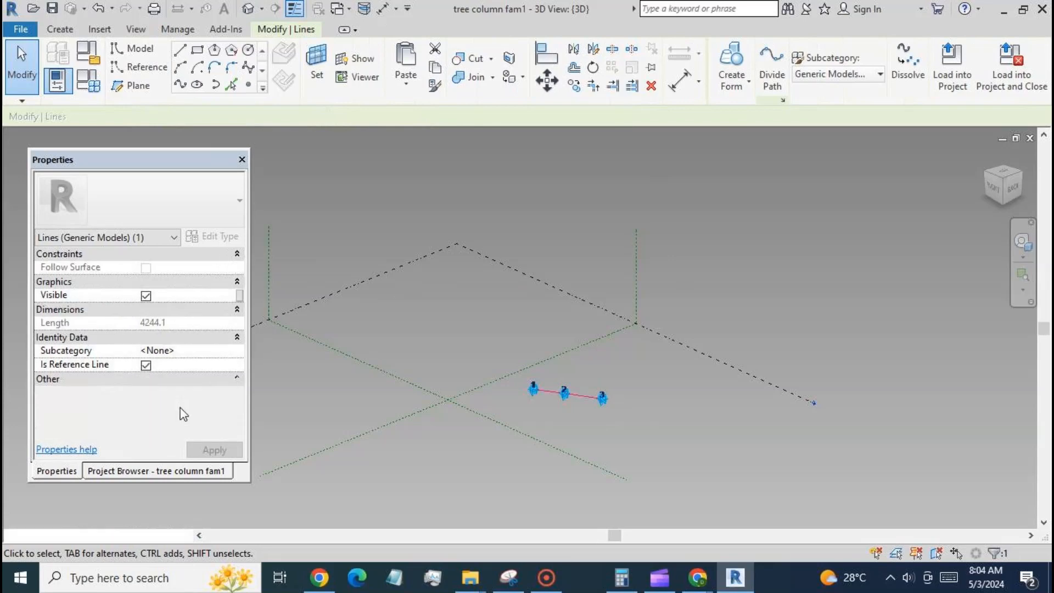
pyautogui.click(642, 445)
# Place a hosted reference point on the reference line, close to adaptive point 1.
pyautogui.keyDown('shift'); pyautogui.moveTo(715, 442); pyautogui.dragTo(555, 450, button='middle'); pyautogui.keyUp('shift')
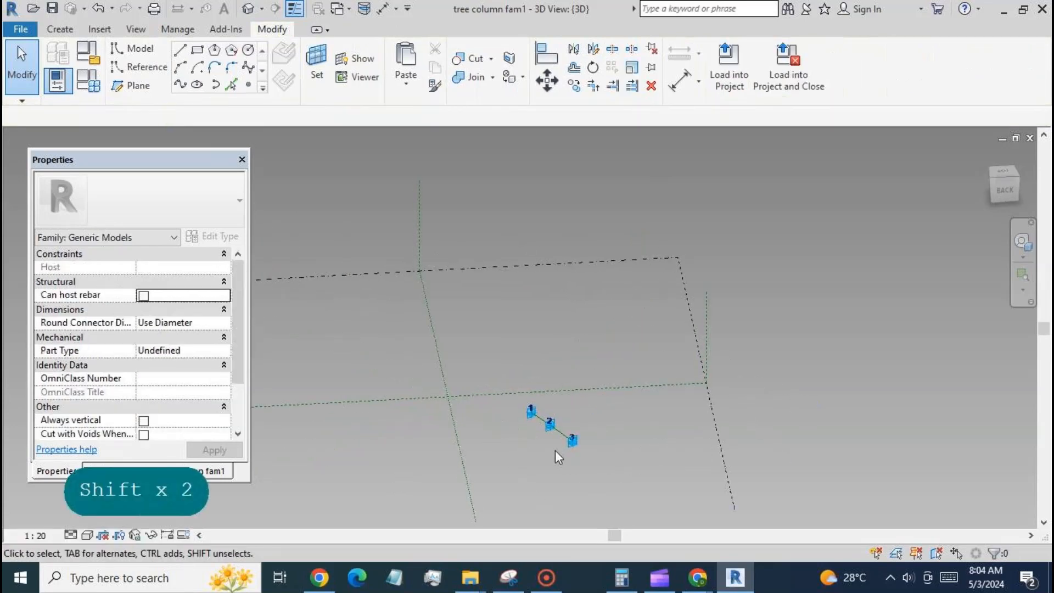
pyautogui.scroll(5, 554, 442)
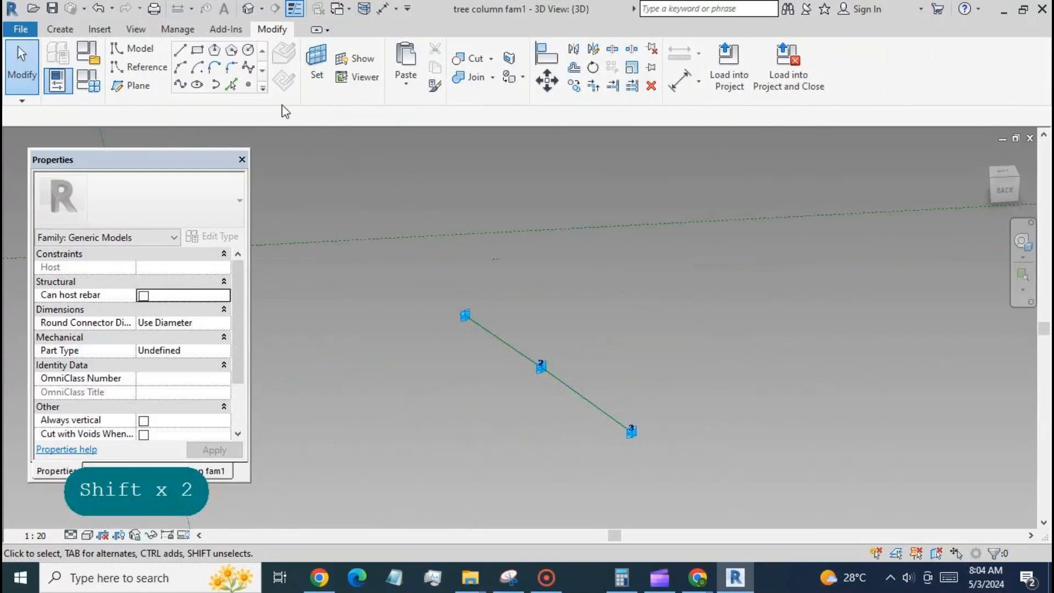
pyautogui.click(249, 85)
pyautogui.click(482, 329)
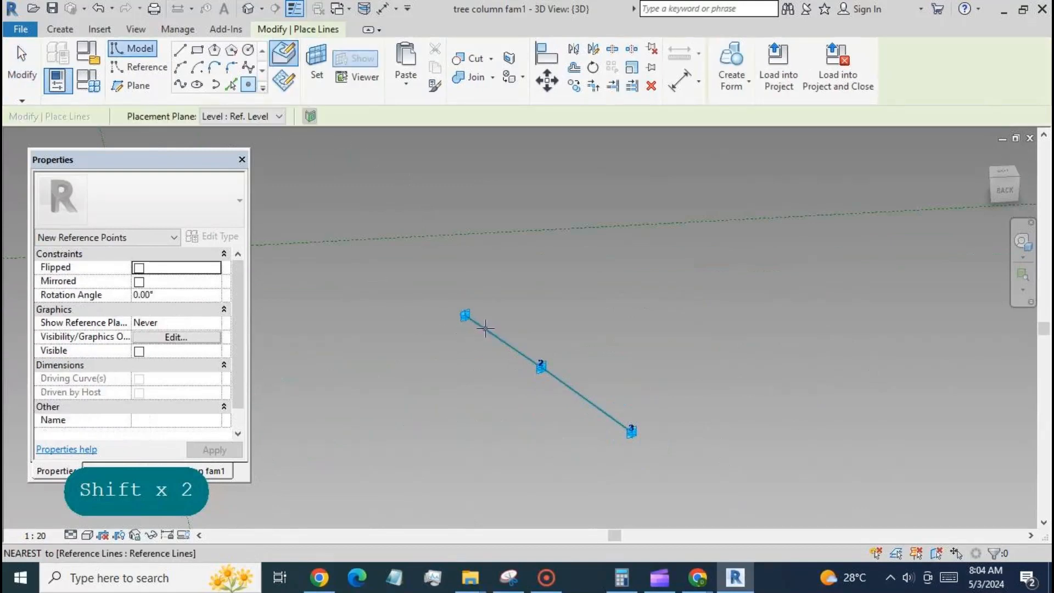
# Set the work plane to the hosted reference point and draw a circle of about 175 mm radius centred on it.
pyautogui.click(309, 67)
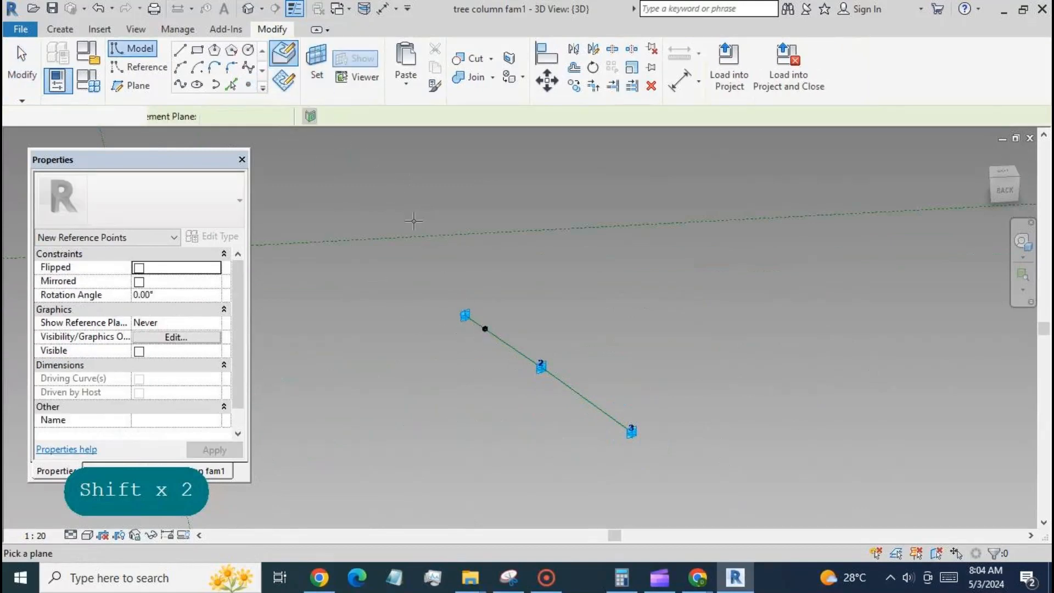
pyautogui.click(485, 328)
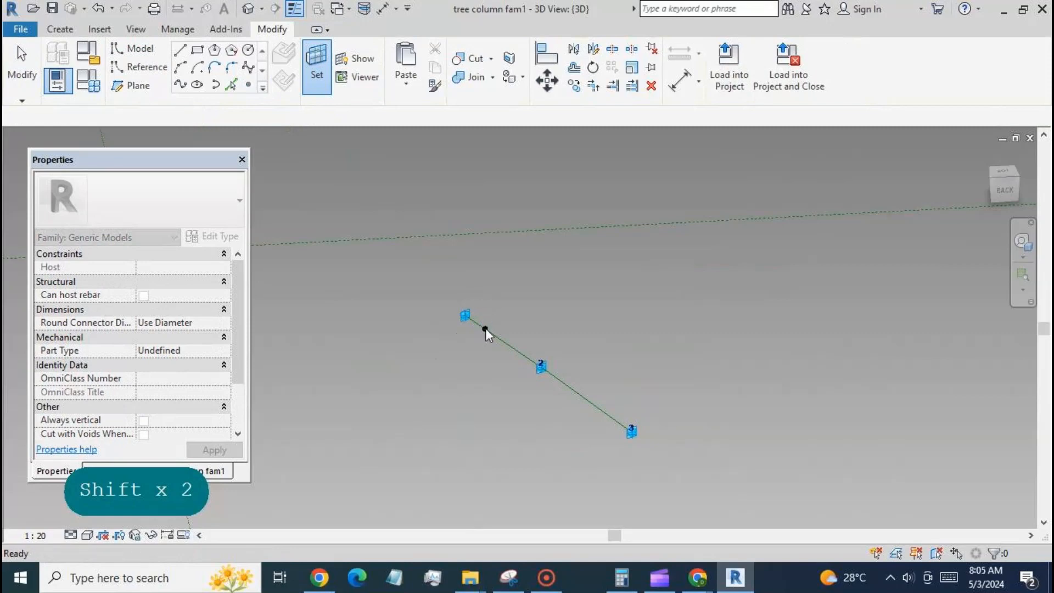
pyautogui.click(248, 50)
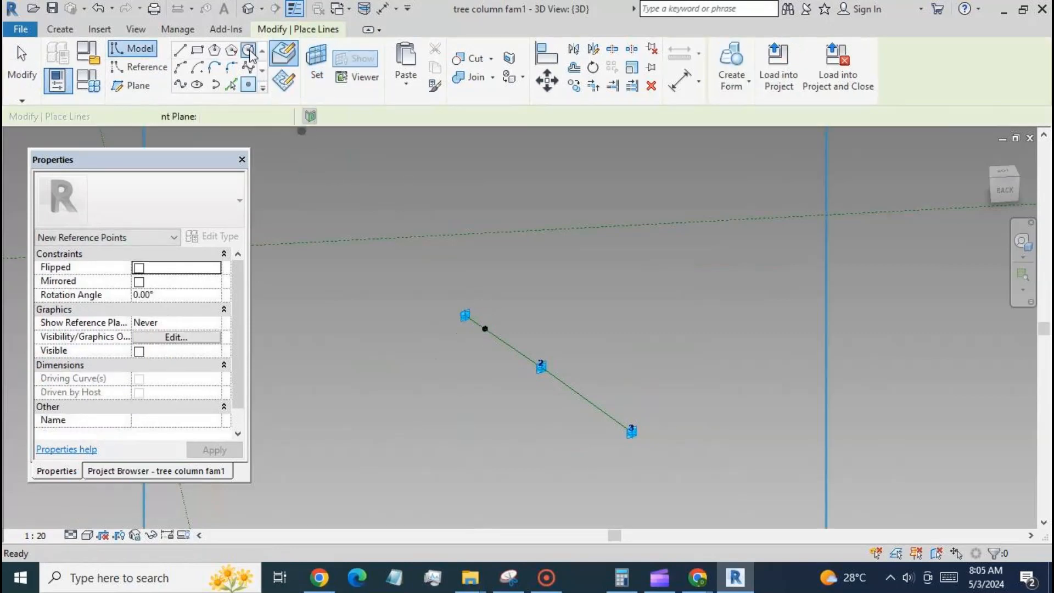
pyautogui.scroll(4, 473, 341)
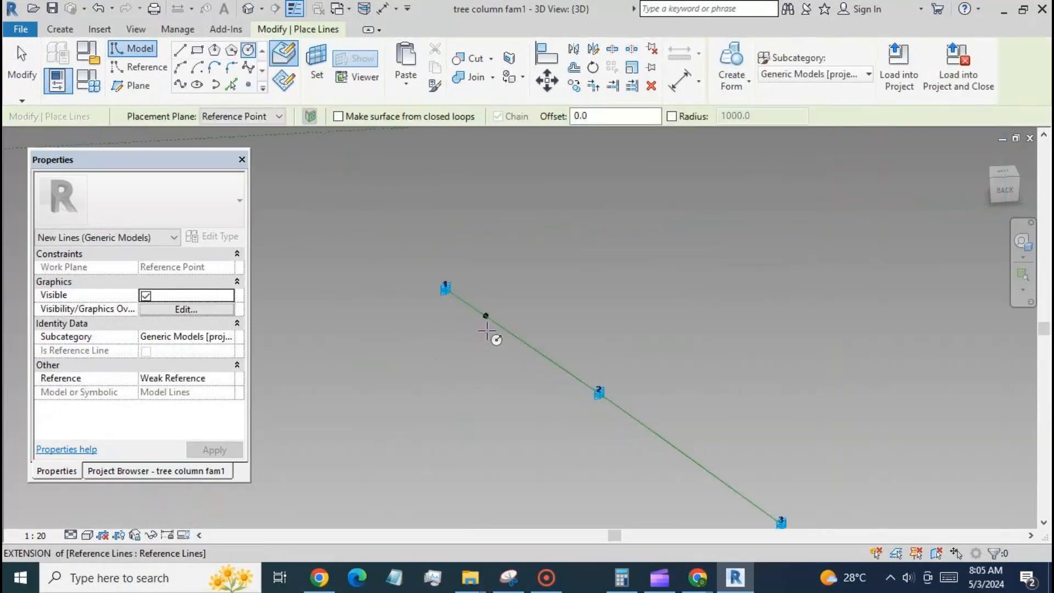
pyautogui.click(485, 315)
pyautogui.click(503, 307)
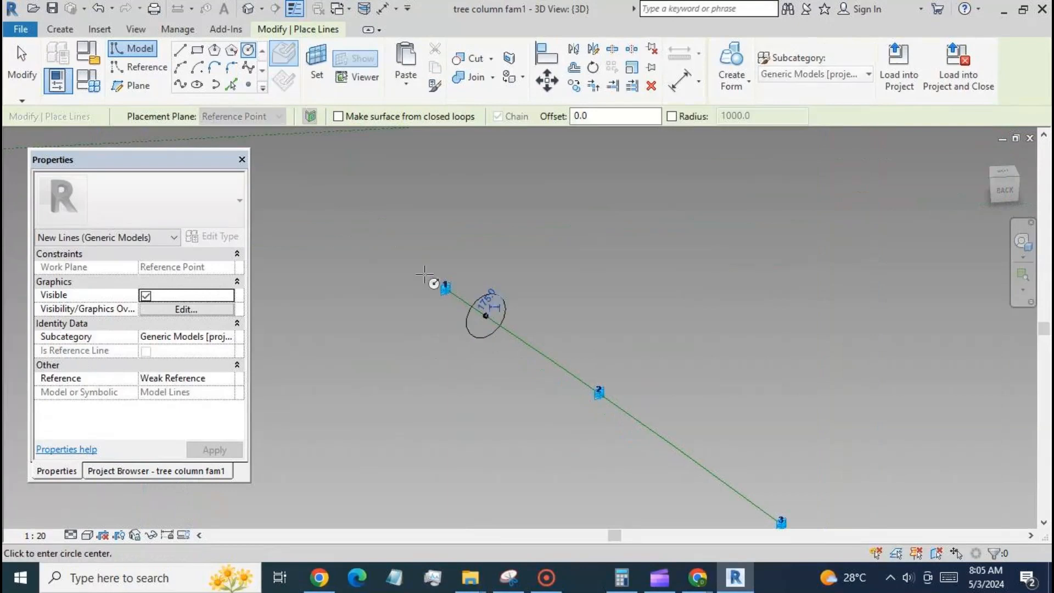
pyautogui.click(23, 72)
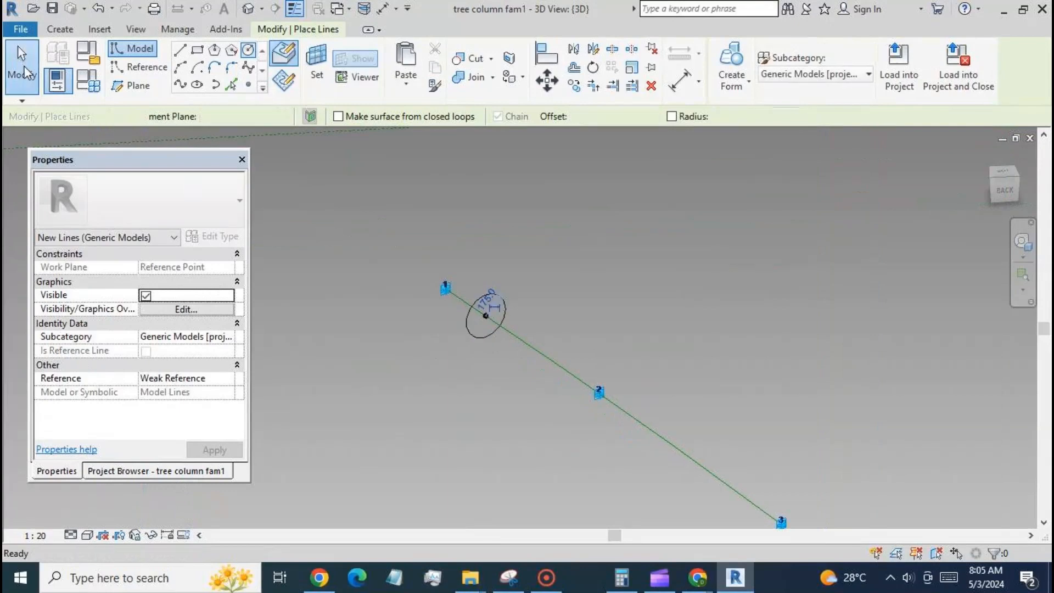
# Make the circle's radius dimension permanent and label it with a new family type parameter named r1.
pyautogui.click(482, 337)
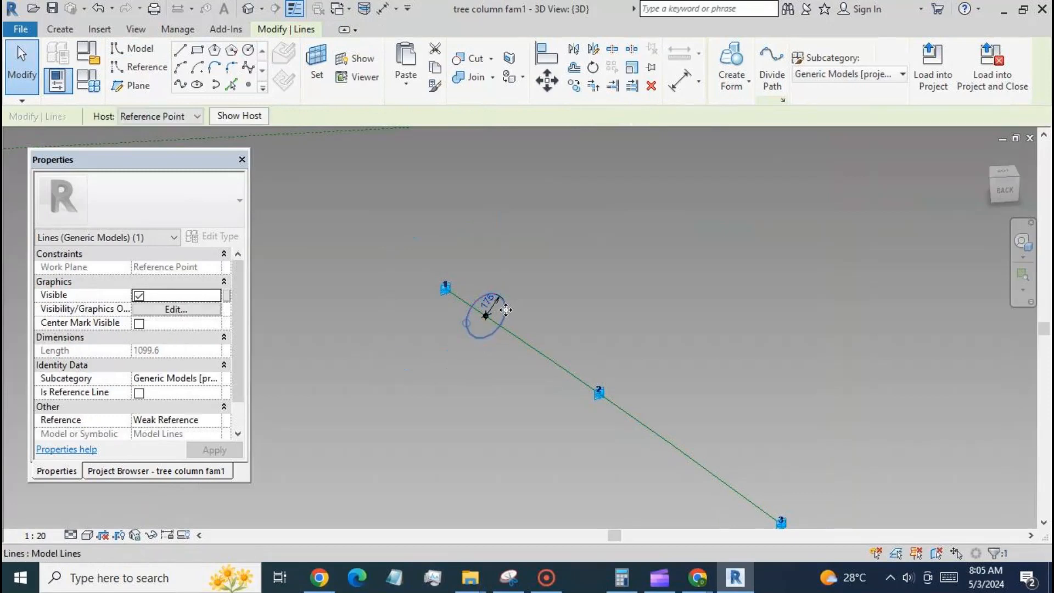
pyautogui.click(543, 304)
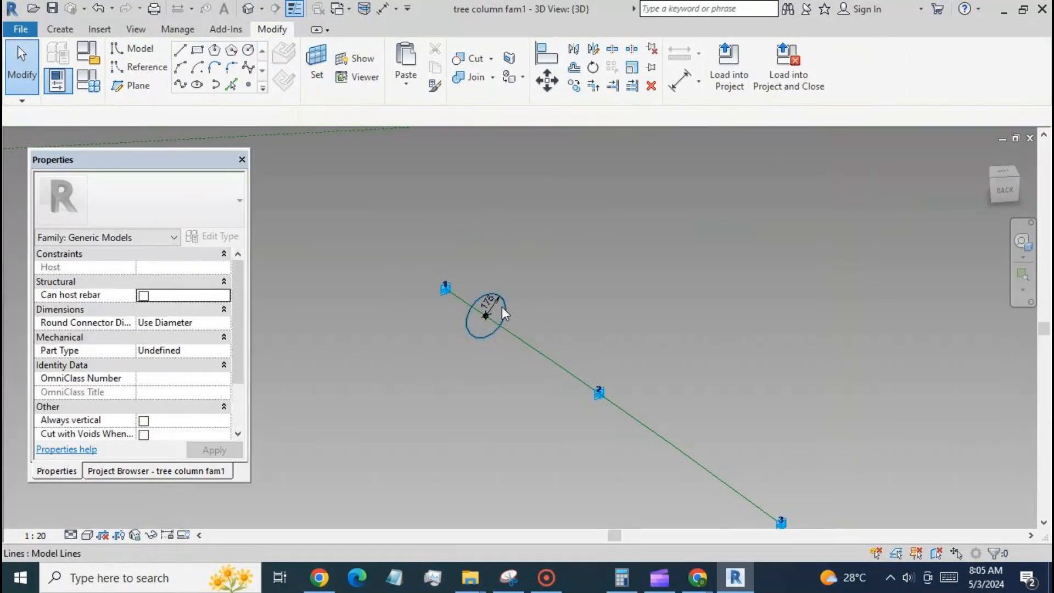
pyautogui.click(495, 304)
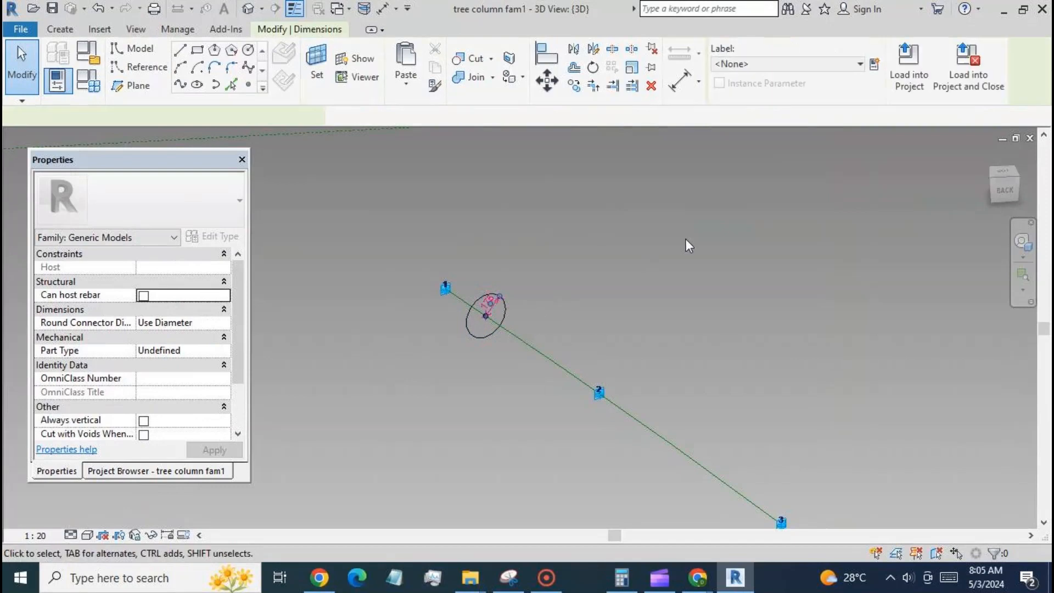
pyautogui.click(875, 64)
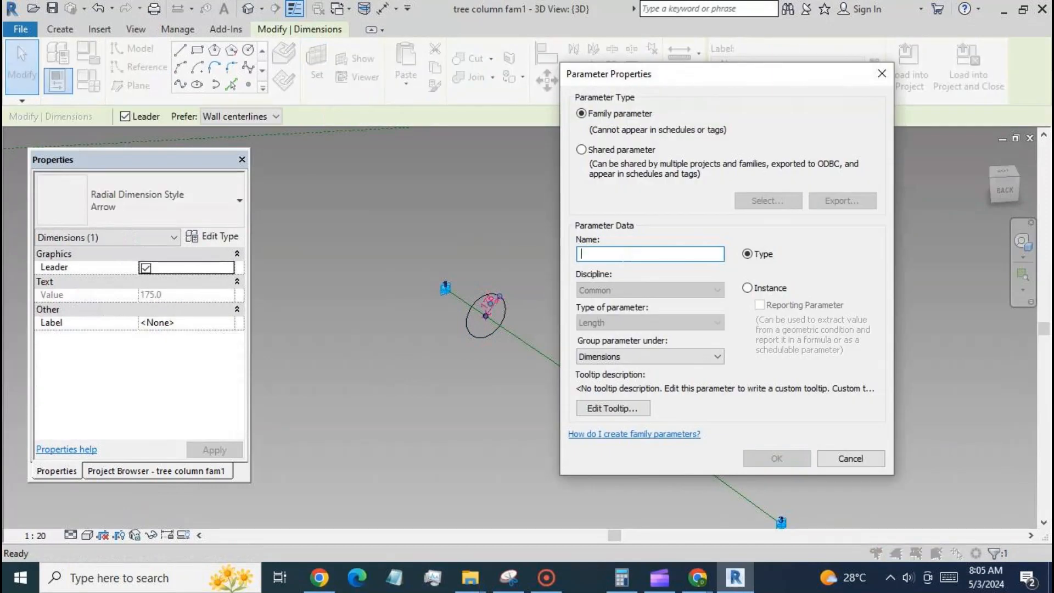
pyautogui.write('r1')
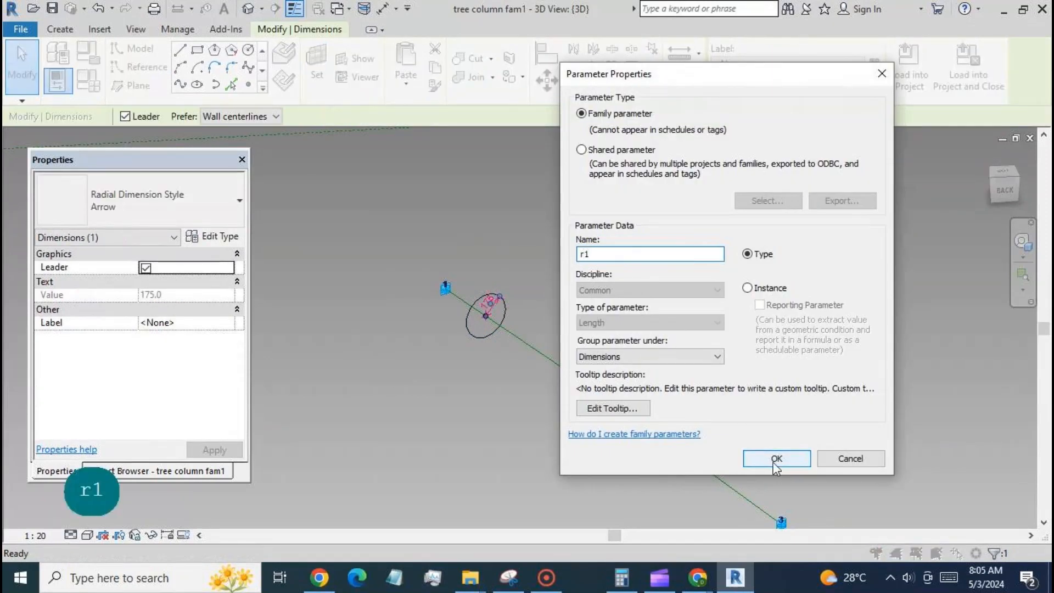
pyautogui.click(775, 458)
pyautogui.click(576, 331)
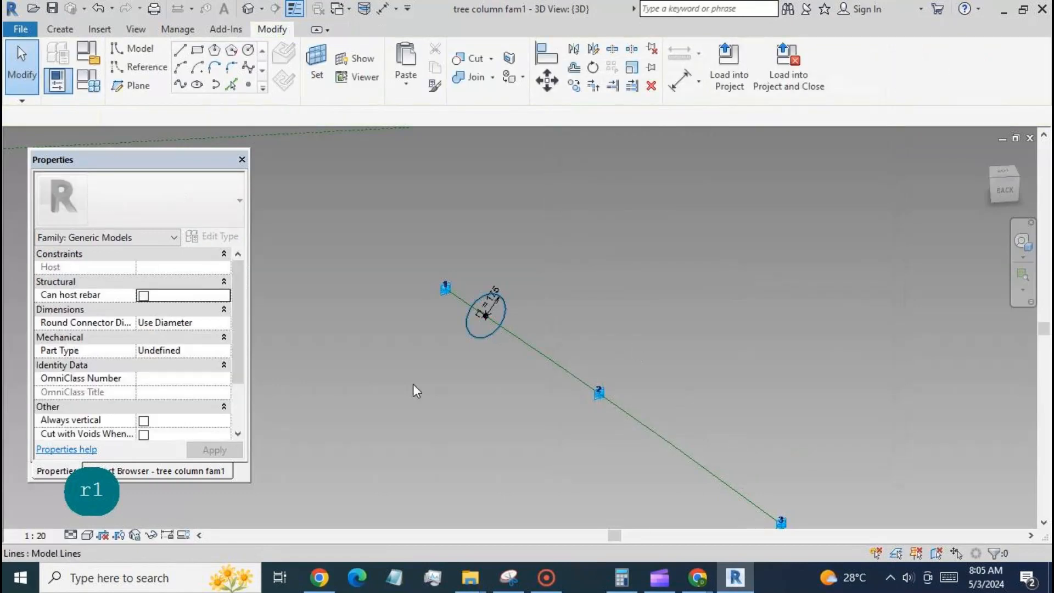
# Convert the circle to a reference line and copy it unconstrained, with its point and radius dimension, to empty space beside the spline.
pyautogui.click(137, 391)
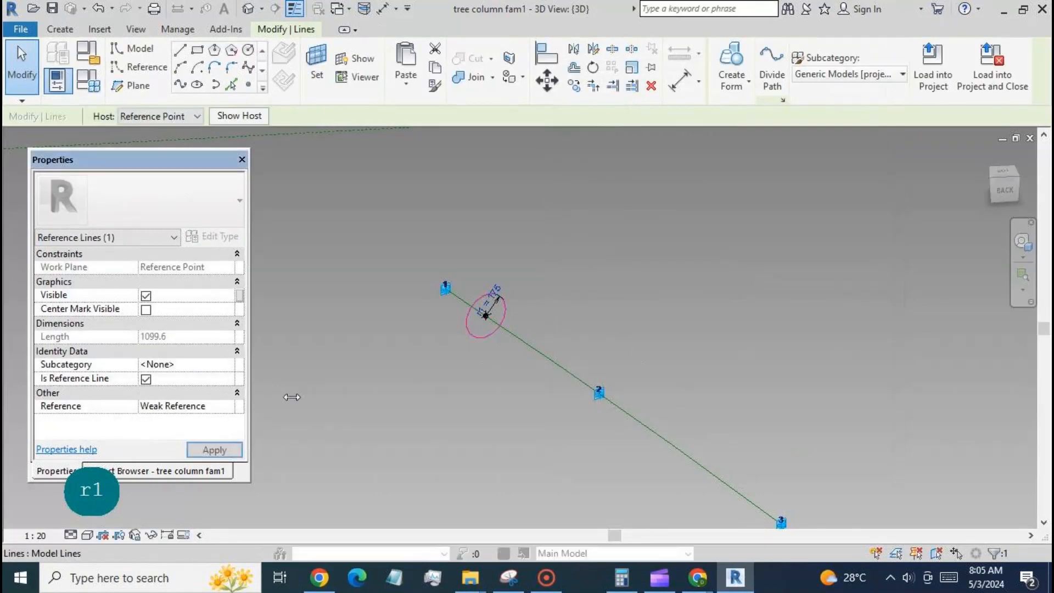
pyautogui.moveTo(457, 245); pyautogui.dragTo(525, 348)
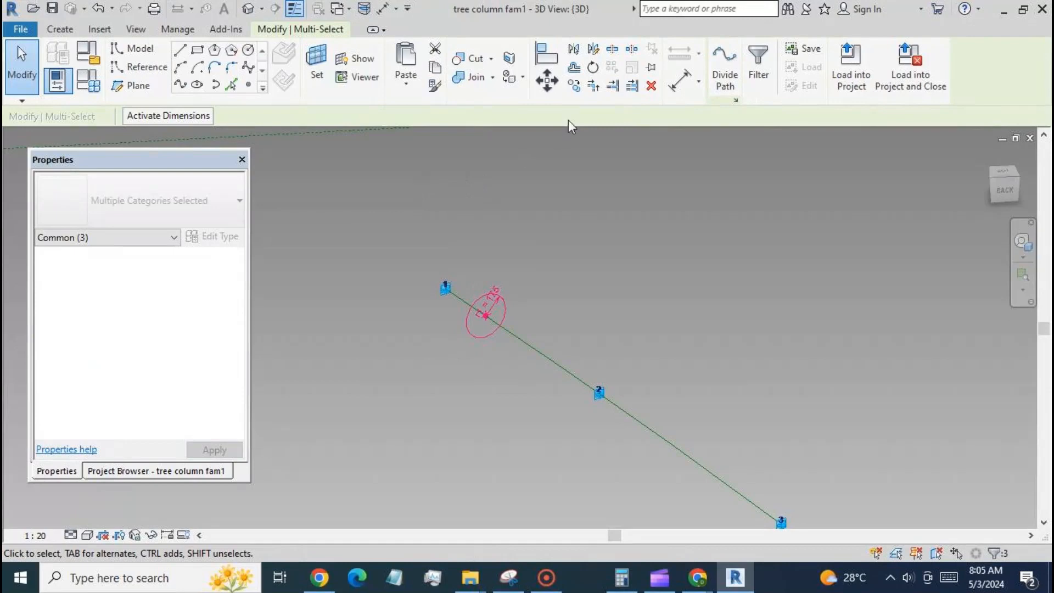
pyautogui.click(574, 89)
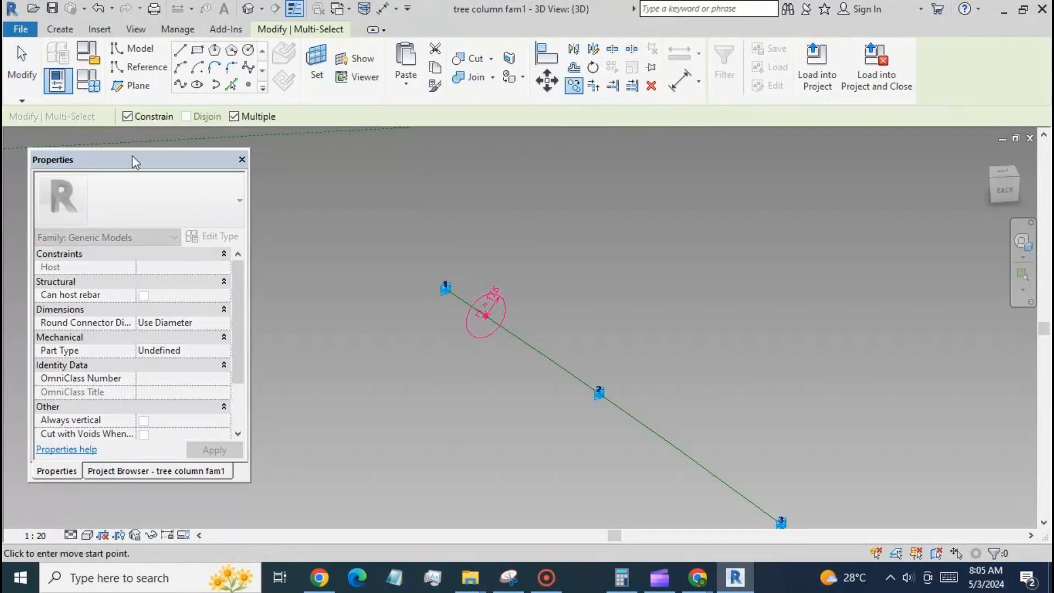
pyautogui.click(128, 116)
pyautogui.click(452, 327)
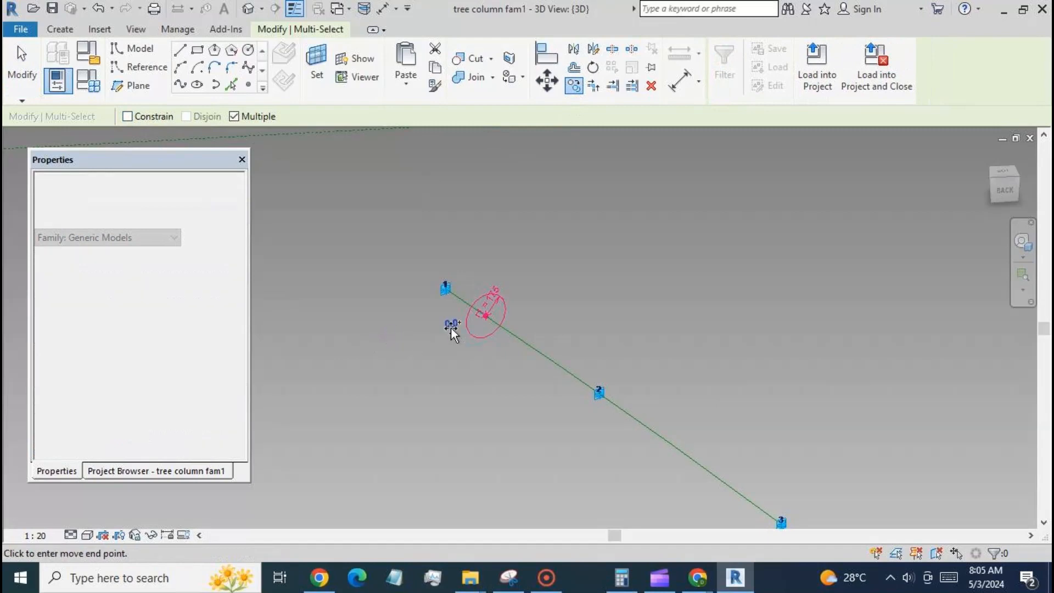
pyautogui.click(717, 308)
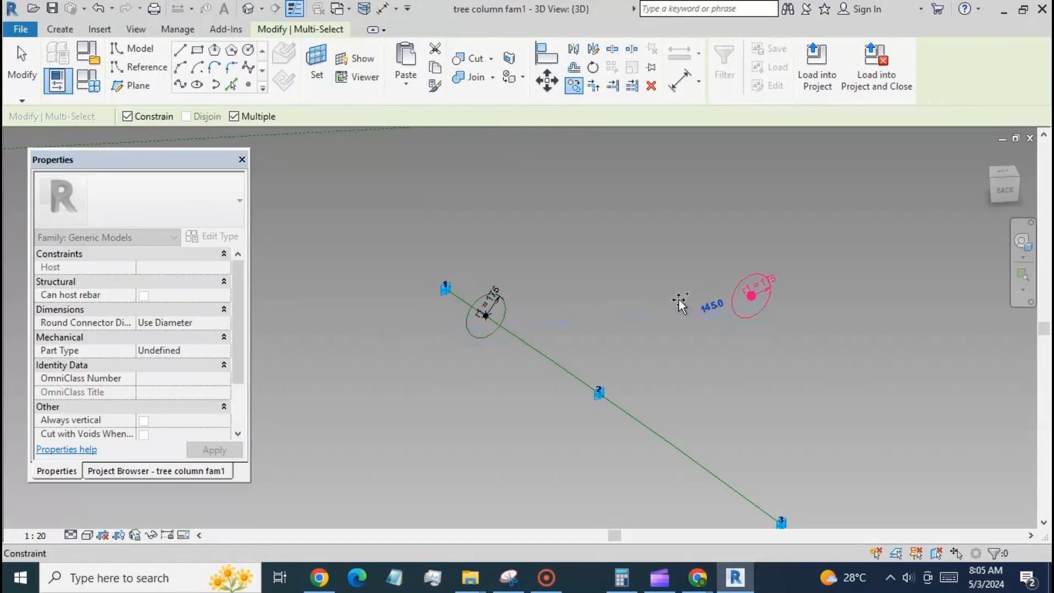
pyautogui.click(22, 63)
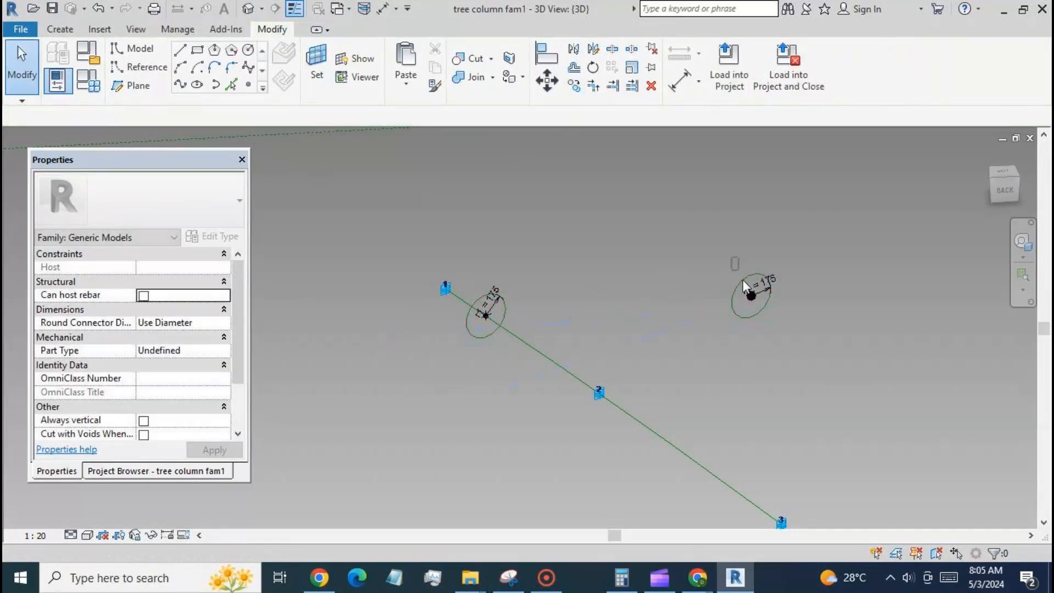
# Rehost the copied circle's reference point onto the spline between adaptive points 2 and 3.
pyautogui.click(760, 311)
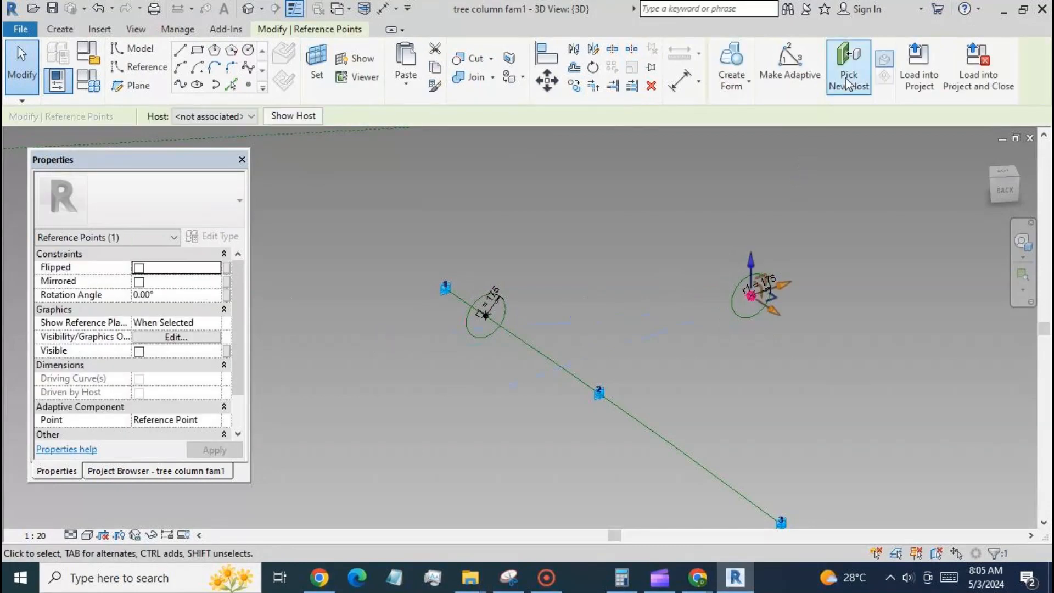
pyautogui.scroll(-2, 558, 272)
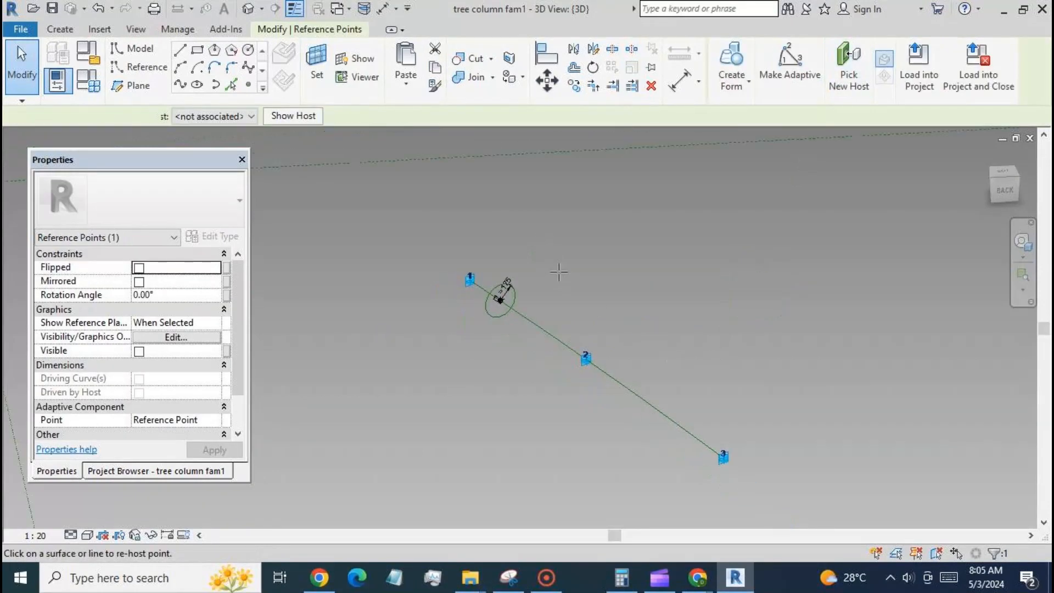
pyautogui.click(665, 414)
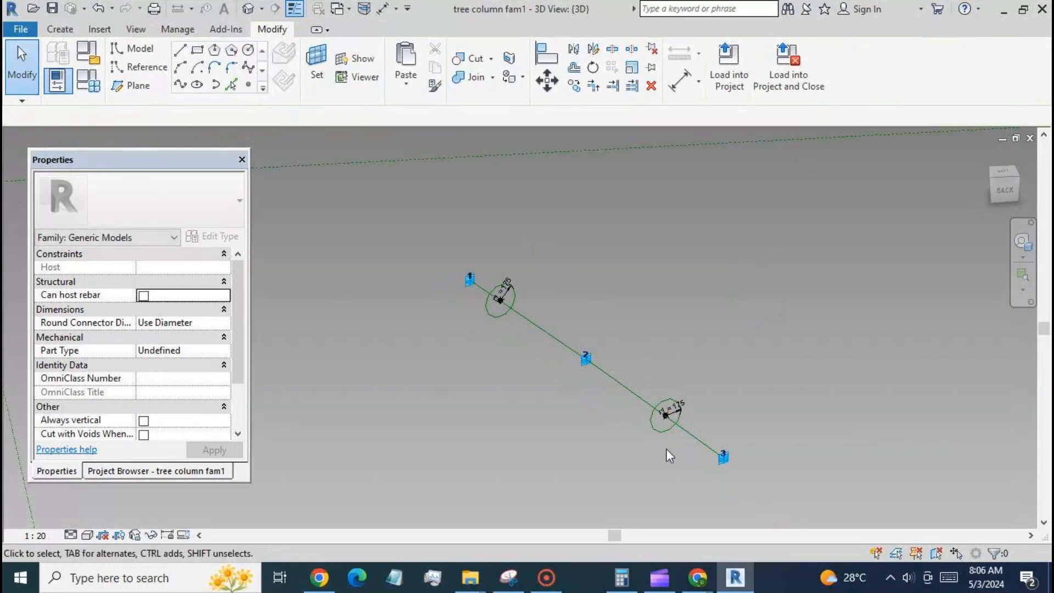
# Set the Normalized Curve Parameter of the copied circle's hosted point to 1.
pyautogui.scroll(2, 666, 449)
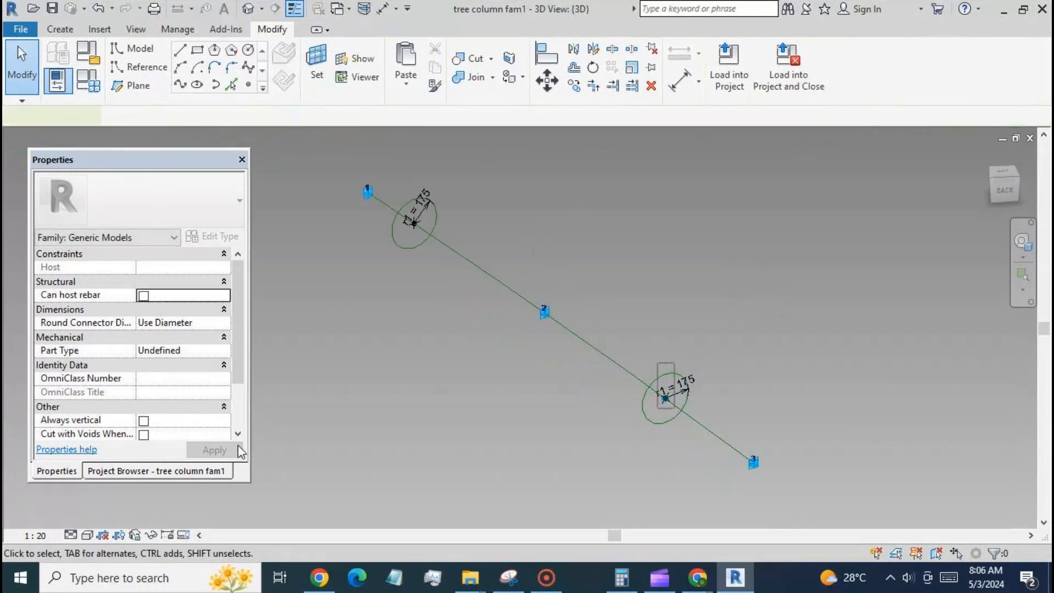
pyautogui.click(204, 436)
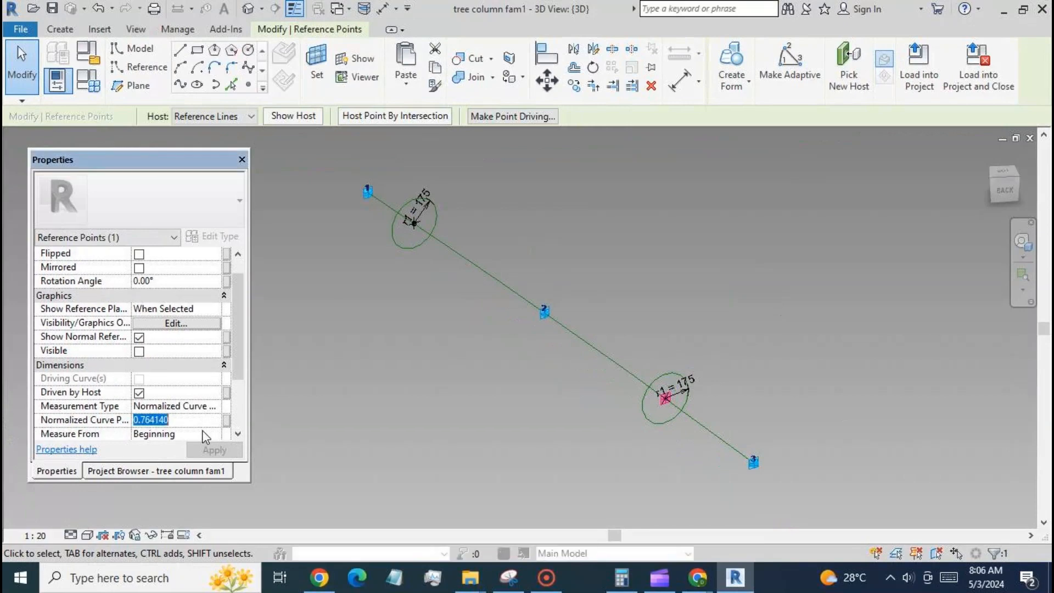
pyautogui.write('1')
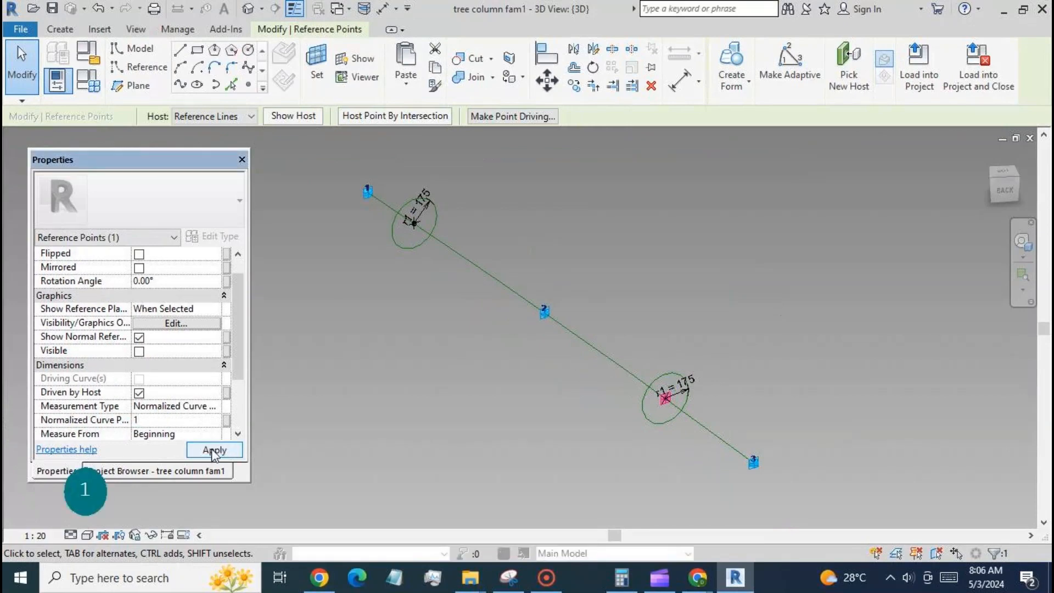
pyautogui.click(214, 449)
# Set the Normalized Curve Parameter of the original circle's hosted point near adaptive point 1 to 0.
pyautogui.click(402, 186)
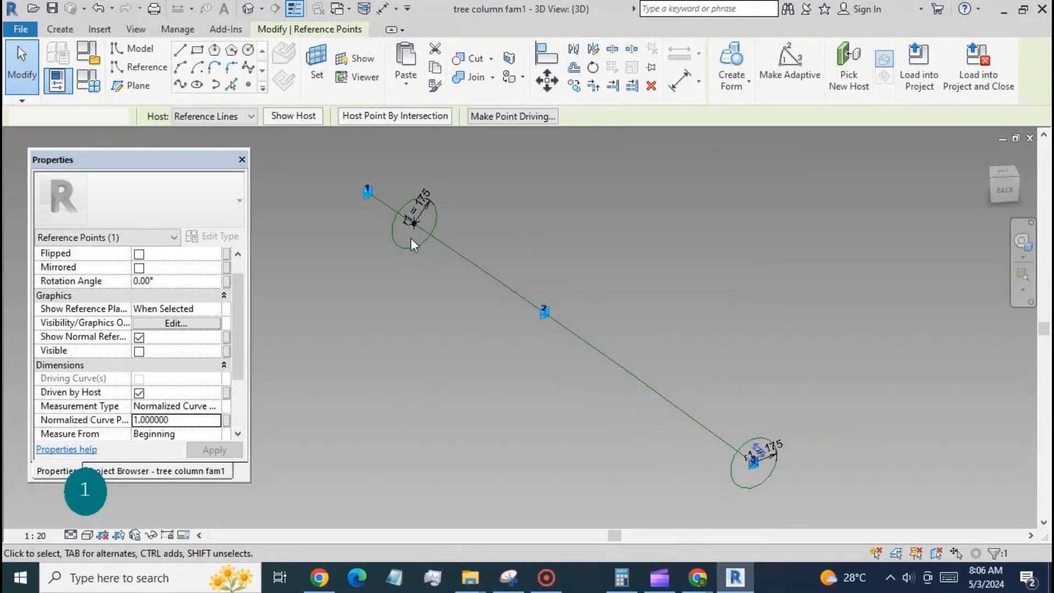
pyautogui.click(418, 242)
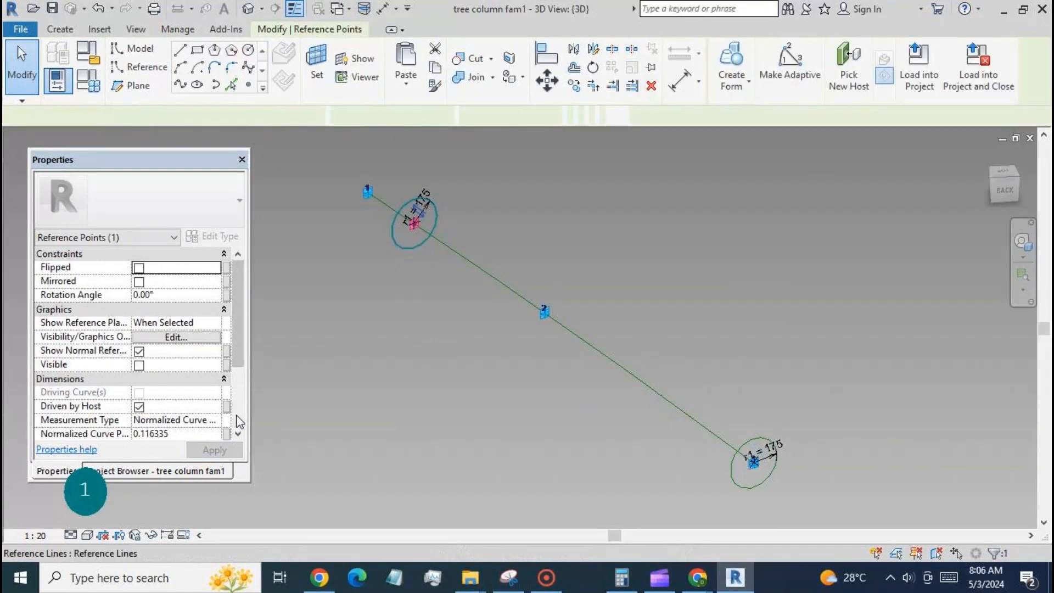
pyautogui.click(199, 436)
pyautogui.write('0')
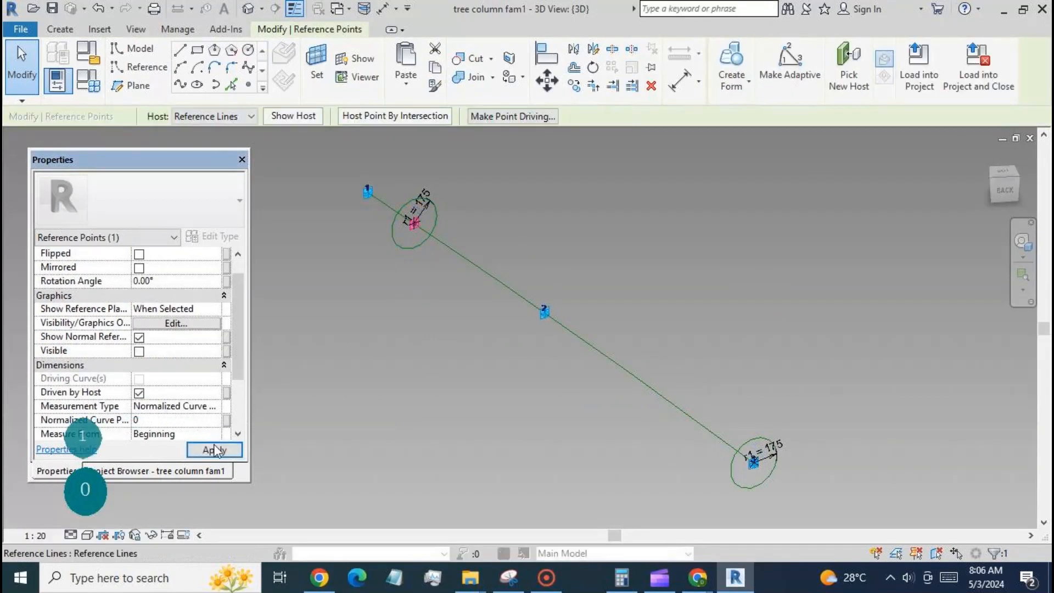
pyautogui.click(240, 450)
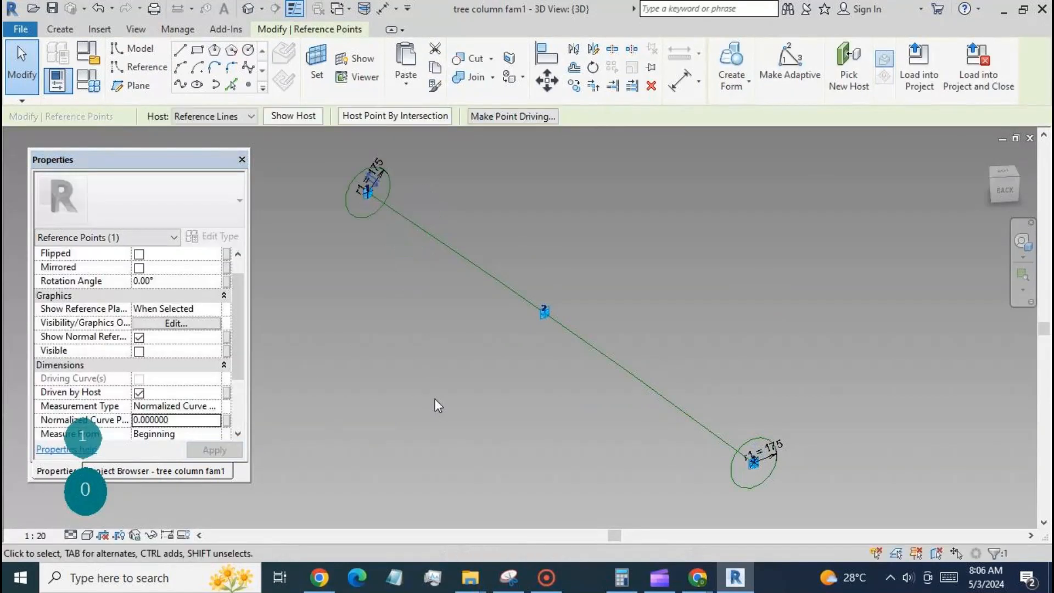
# Relabel the radius dimension of the circle at adaptive point 3 with a new family type parameter named r2.
pyautogui.click(770, 456)
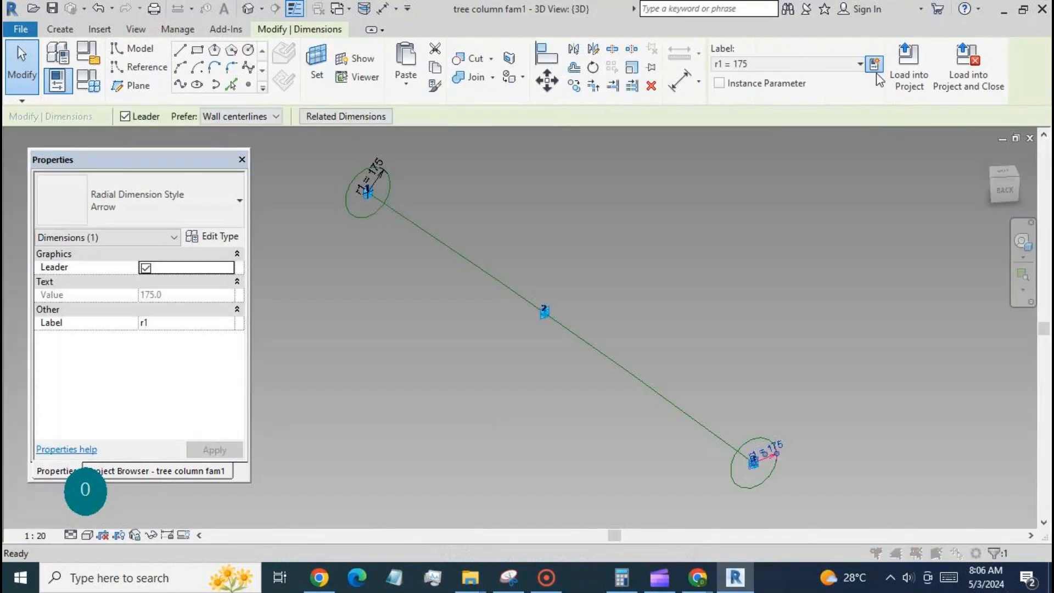
pyautogui.click(874, 63)
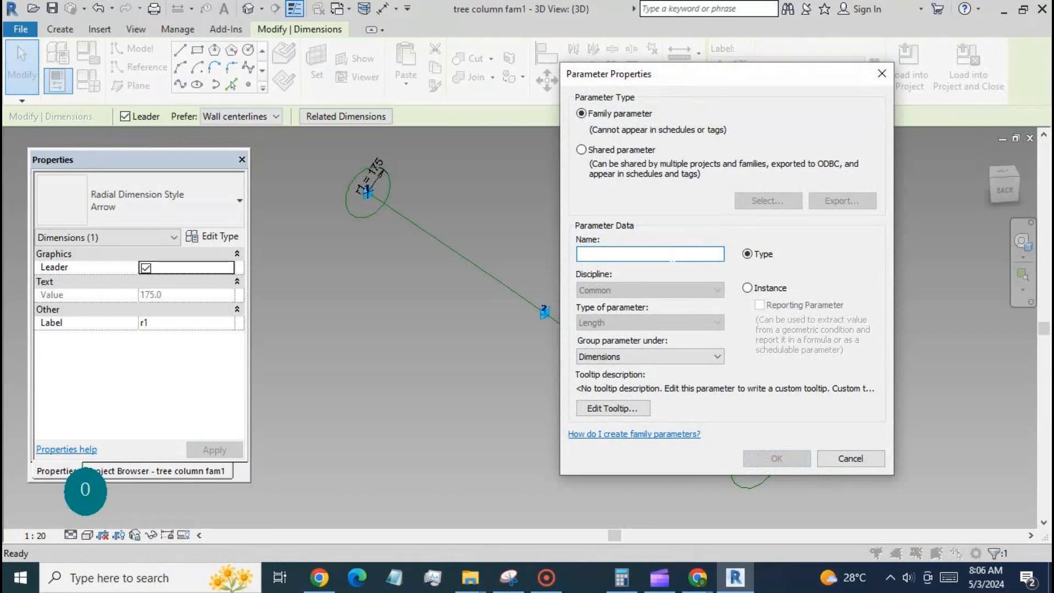
pyautogui.write('r2')
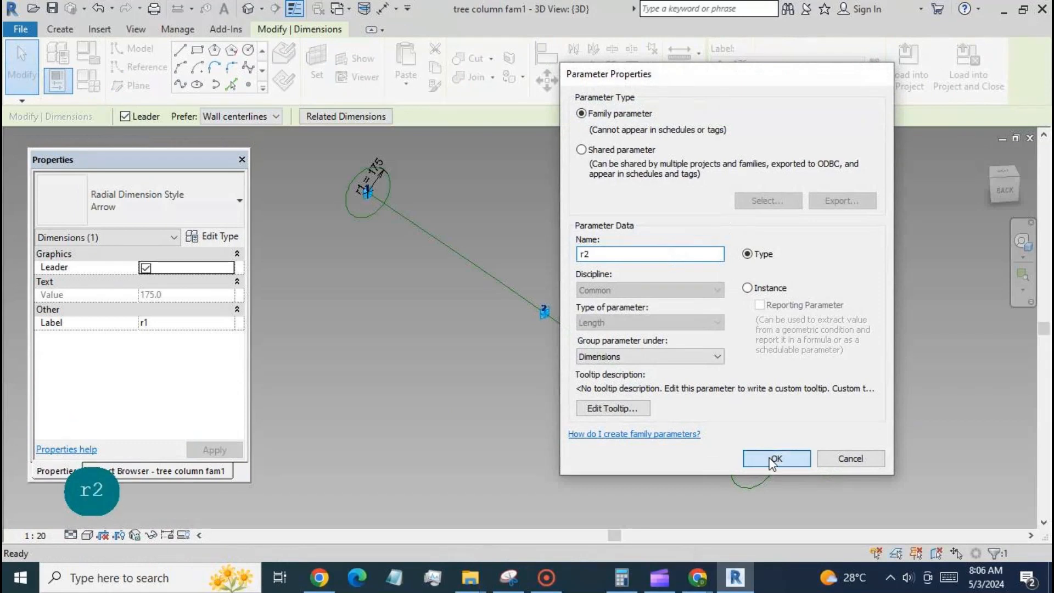
pyautogui.click(774, 457)
pyautogui.click(612, 433)
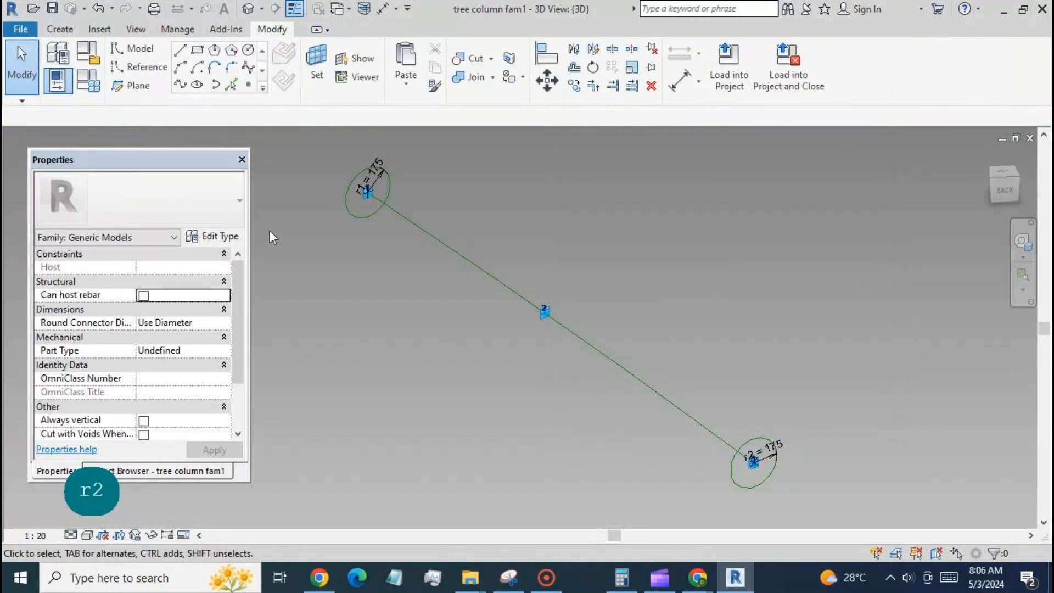
# Create a solid form from the two end circles and the spline path between them.
pyautogui.click(351, 216)
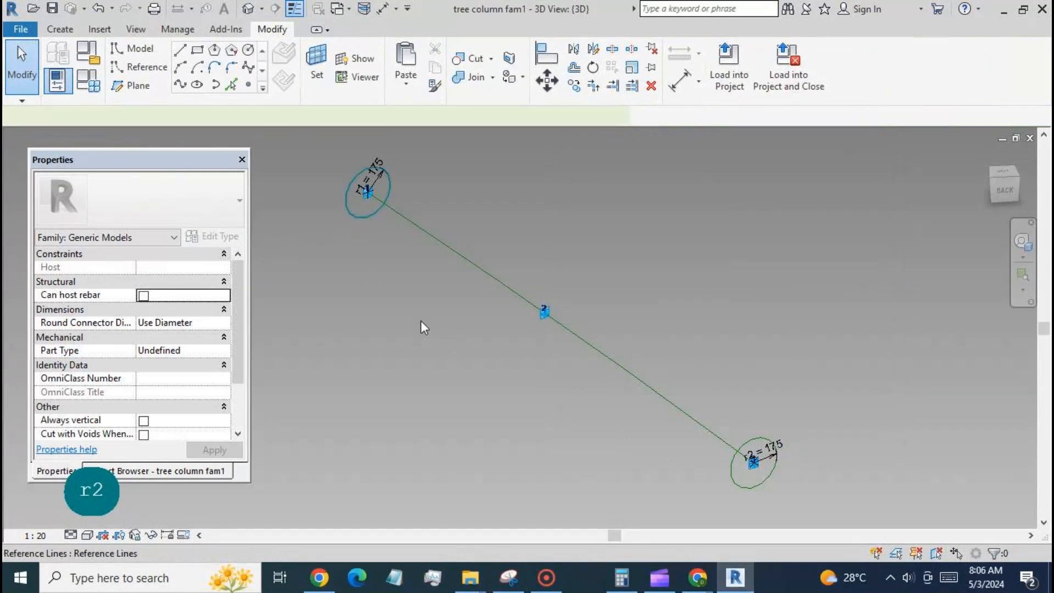
pyautogui.keyDown('ctrl'); pyautogui.scroll(-2, 608, 257); pyautogui.keyUp('ctrl')
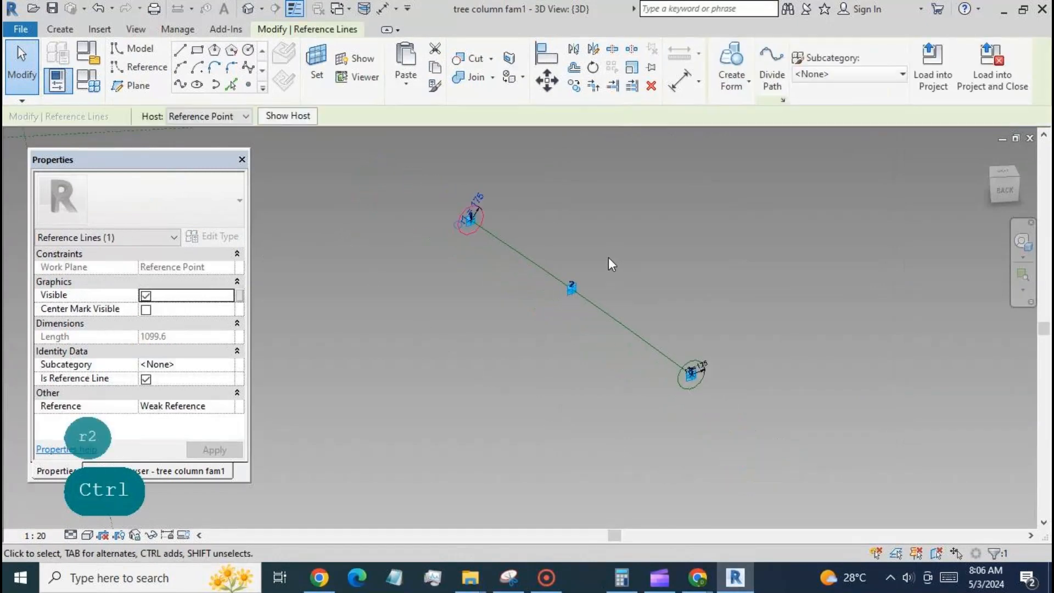
pyautogui.keyDown('ctrl'); pyautogui.click(678, 383); pyautogui.keyUp('ctrl')
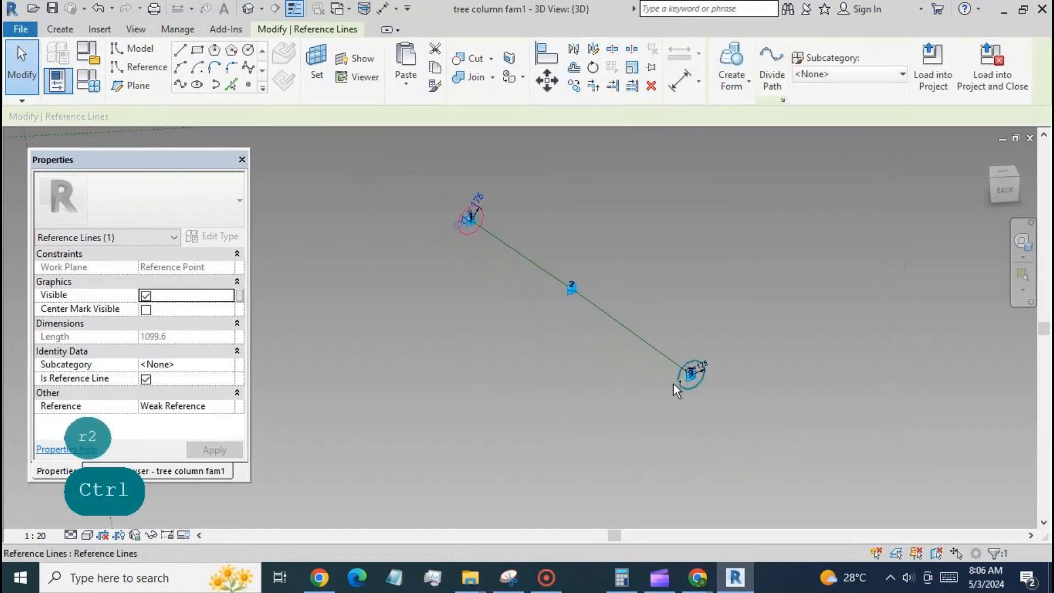
pyautogui.keyDown('ctrl'); pyautogui.click(618, 323); pyautogui.keyUp('ctrl')
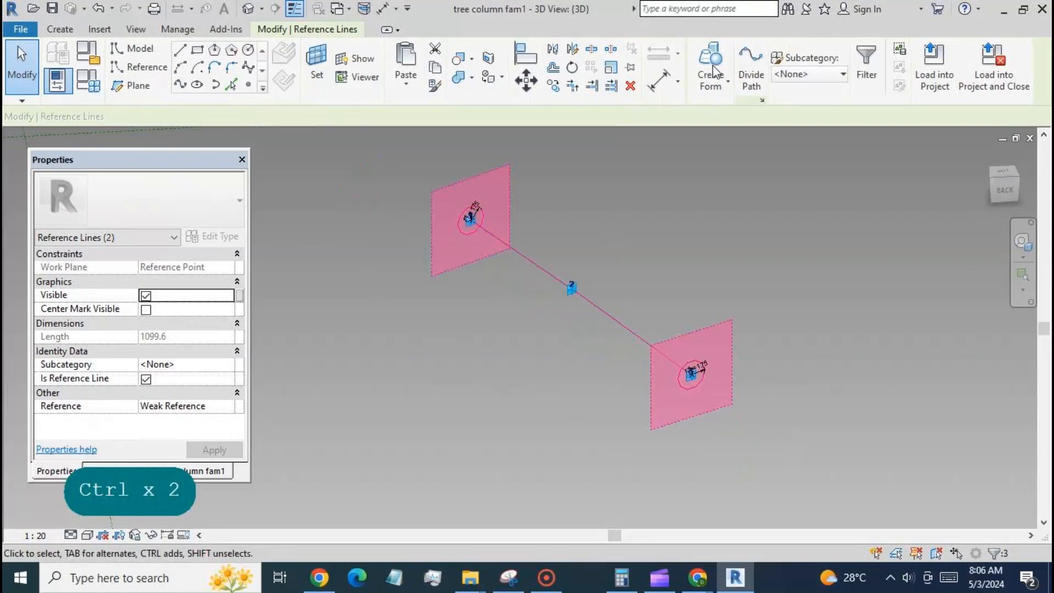
pyautogui.click(710, 57)
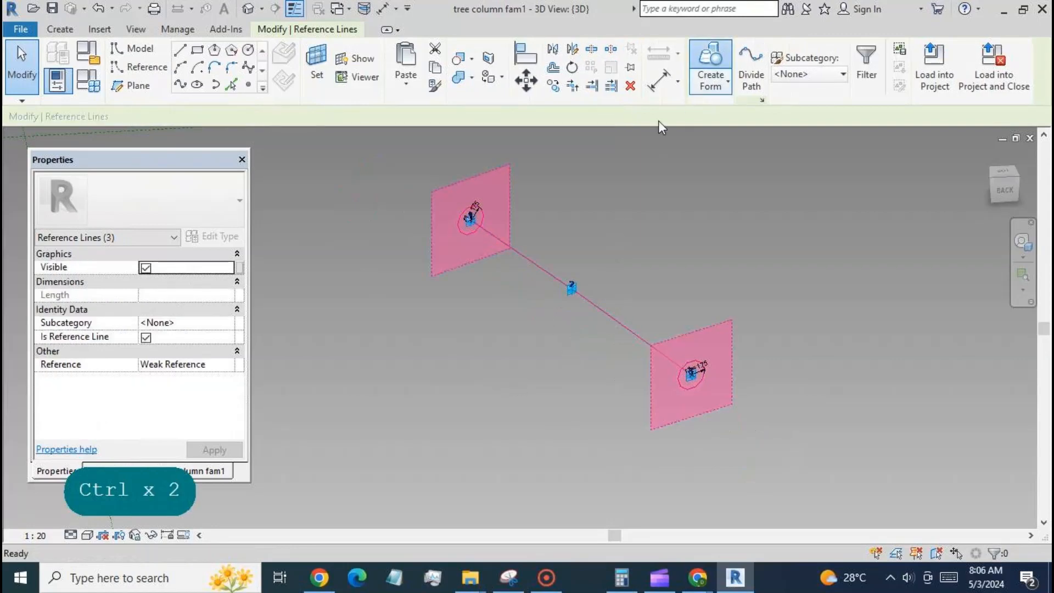
# Set the formula of parameter r2 to r1/2 in the family types and apply it.
pyautogui.click(93, 80)
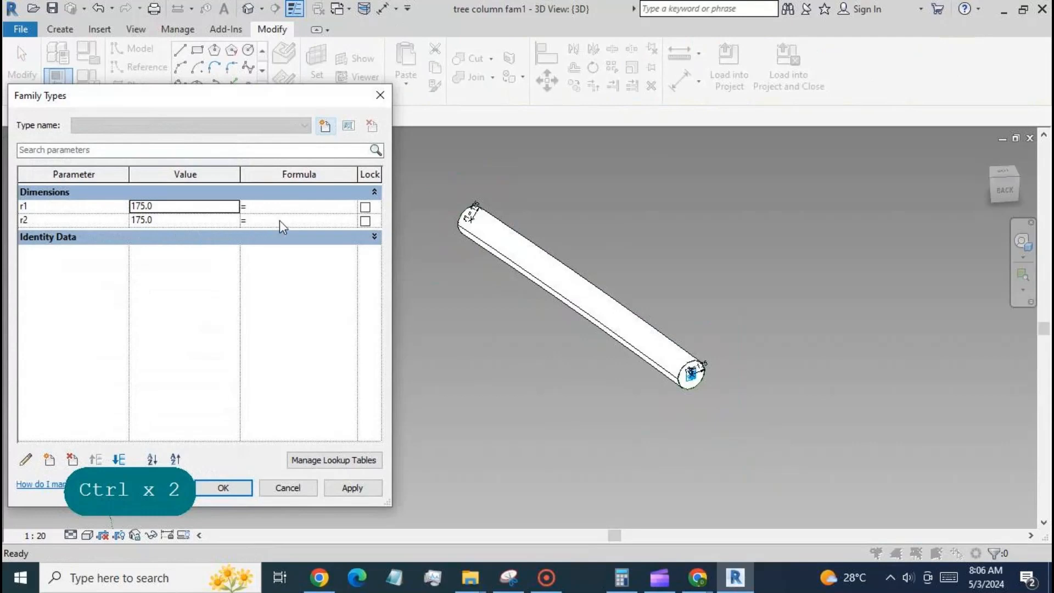
pyautogui.click(279, 220)
pyautogui.write('r1/2')
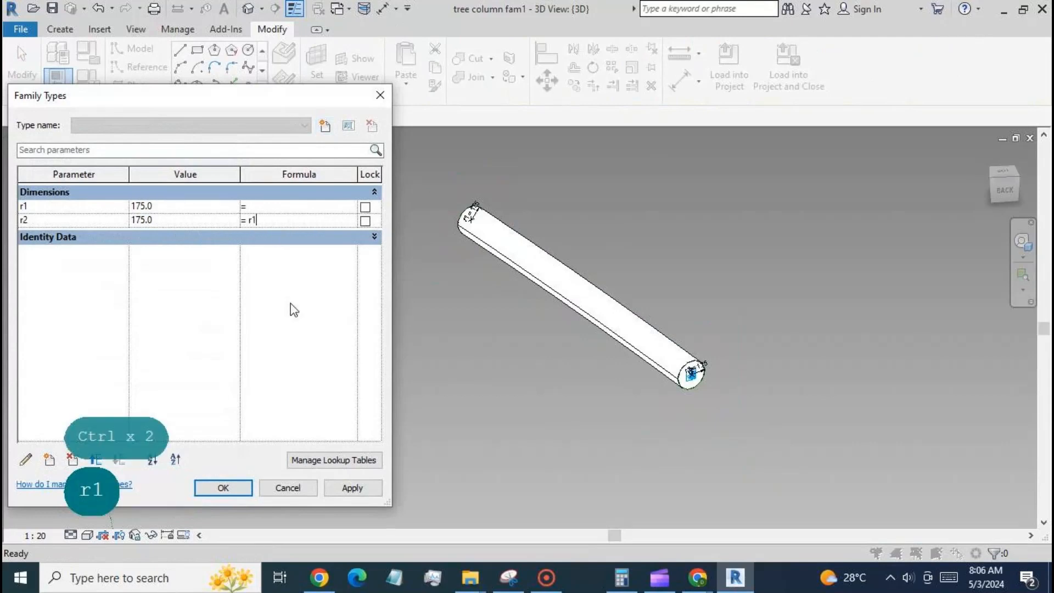
pyautogui.click(351, 488)
pyautogui.click(221, 487)
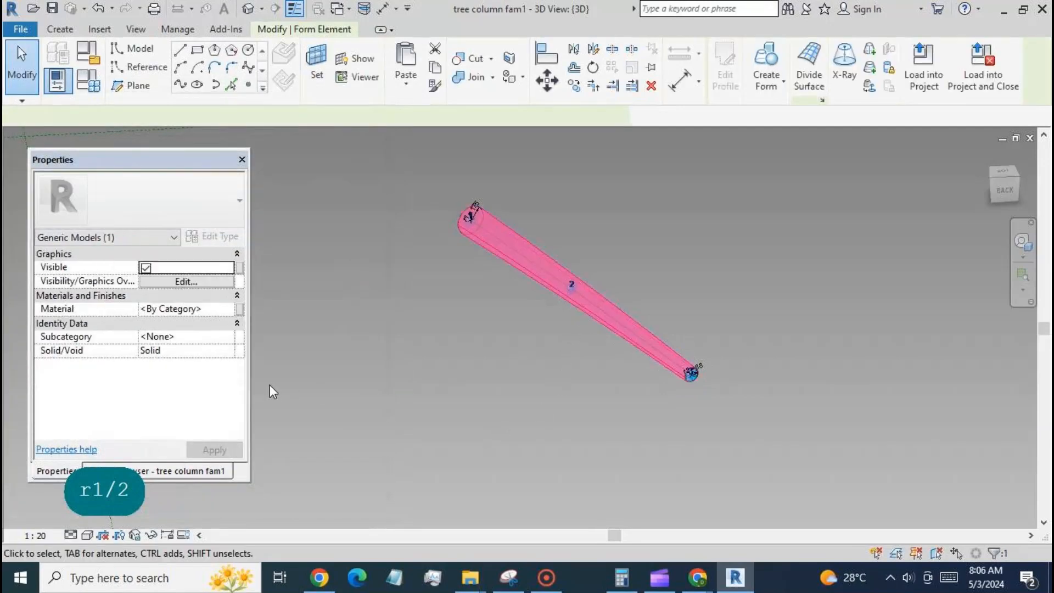
# Associate the tapered form's material with a new family type parameter named material, grouped under Materials and Finishes.
pyautogui.click(240, 309)
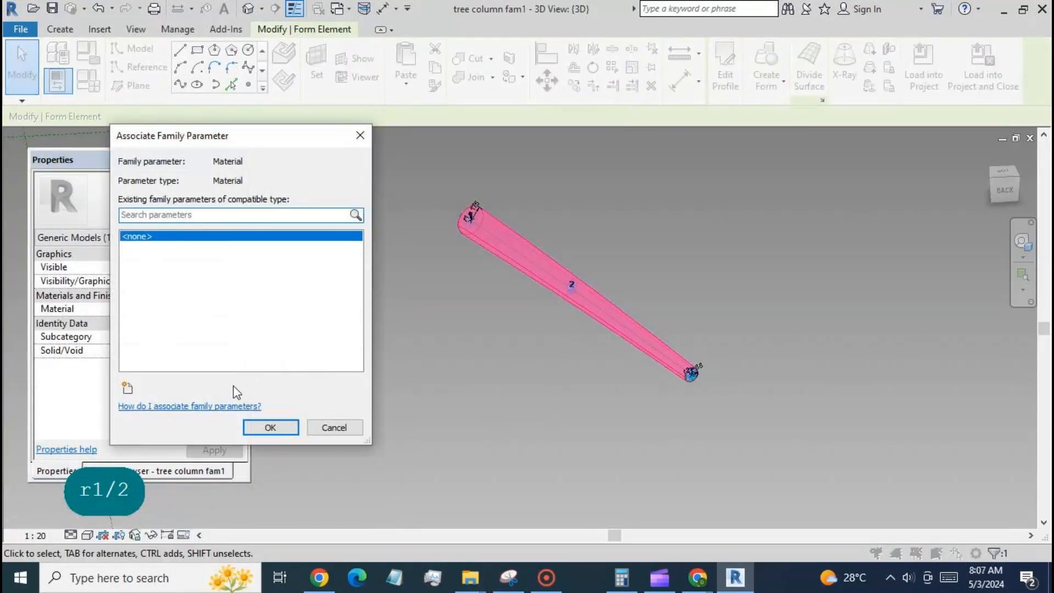
pyautogui.click(128, 387)
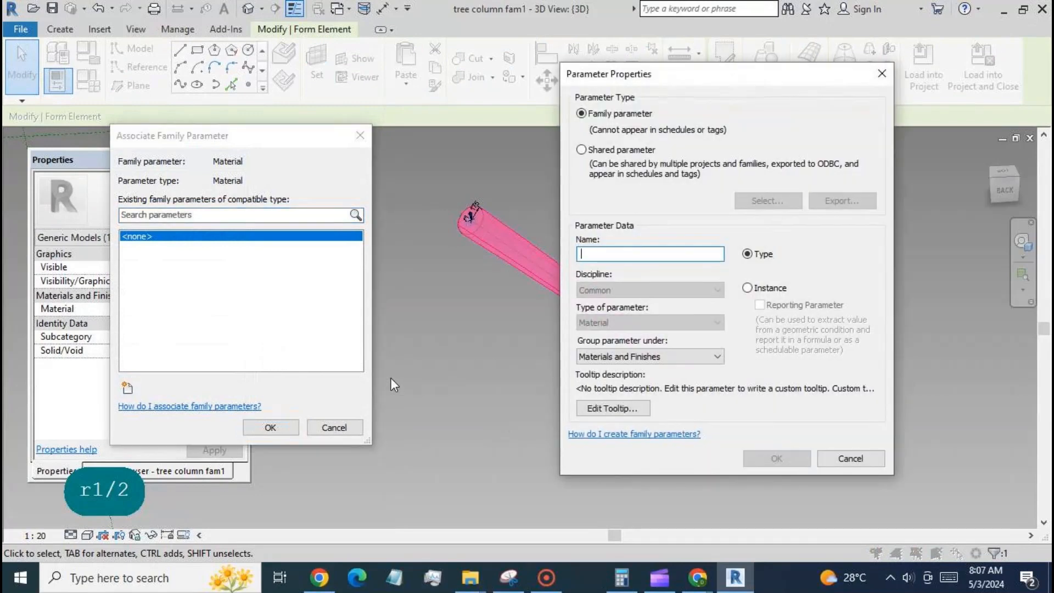
pyautogui.write('material')
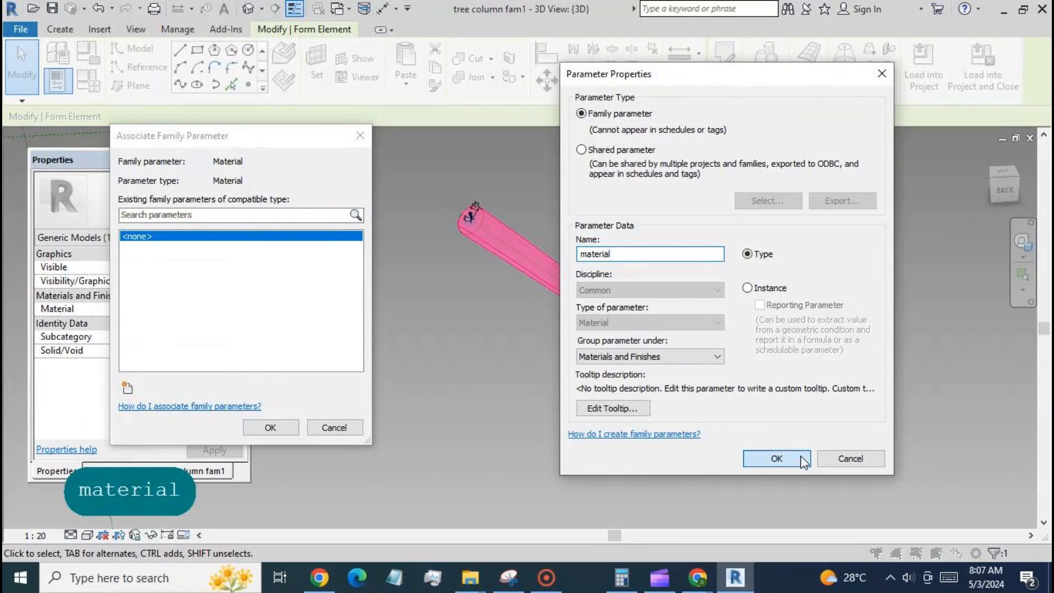
pyautogui.click(776, 459)
pyautogui.click(271, 427)
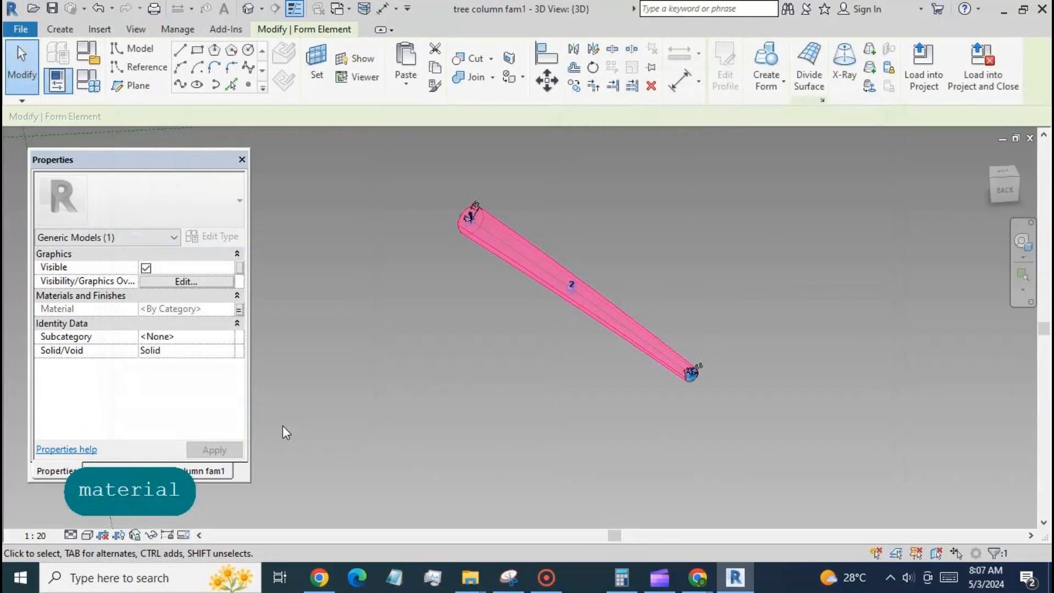
pyautogui.click(603, 386)
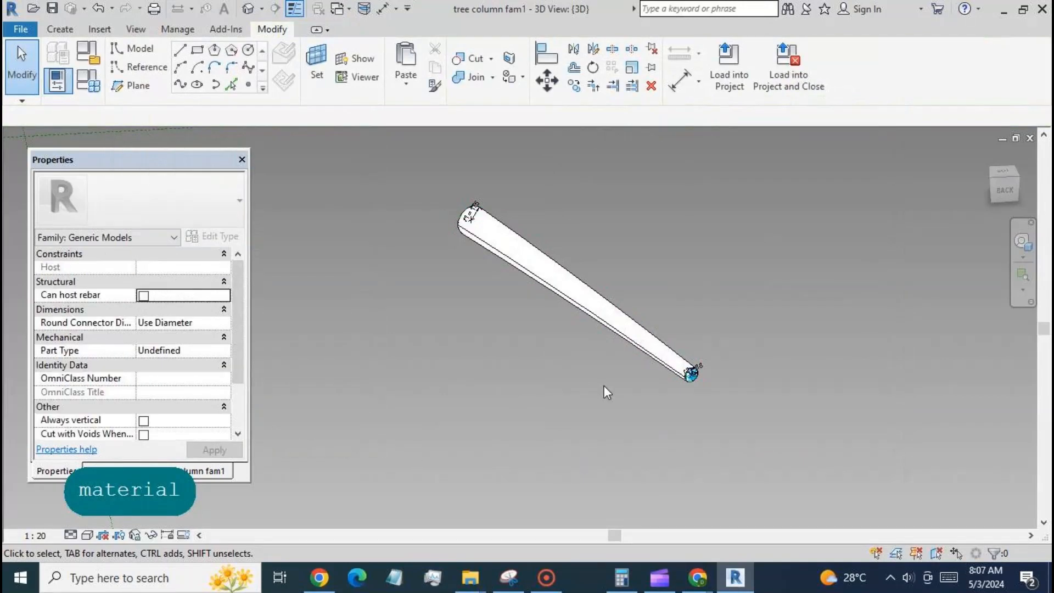
pyautogui.scroll(-2, 681, 300)
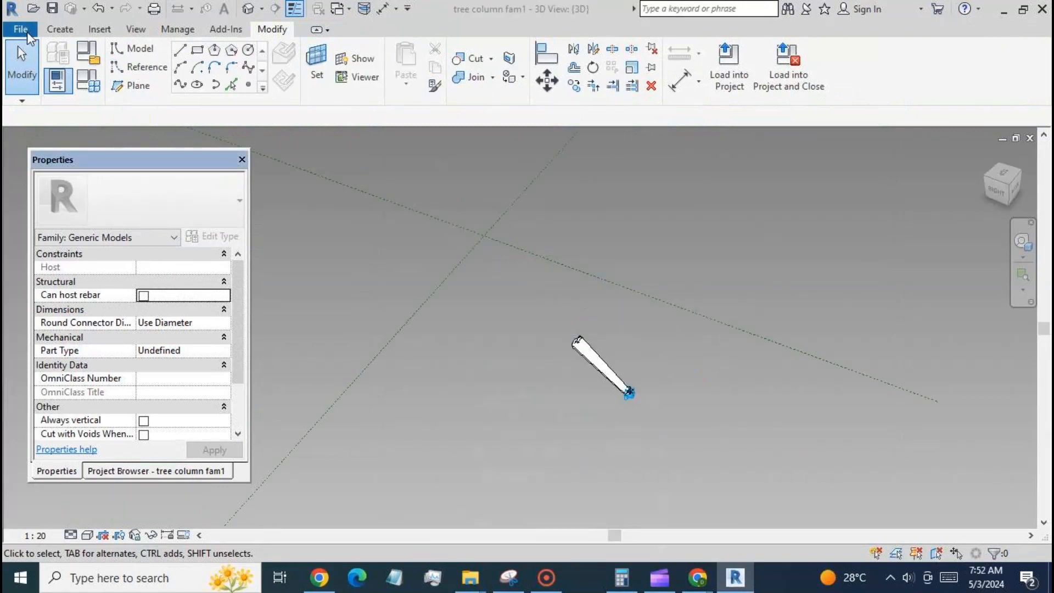
# Create a new conceptual mass family from the Metric Mass template.
pyautogui.click(25, 30)
pyautogui.moveTo(54, 87)
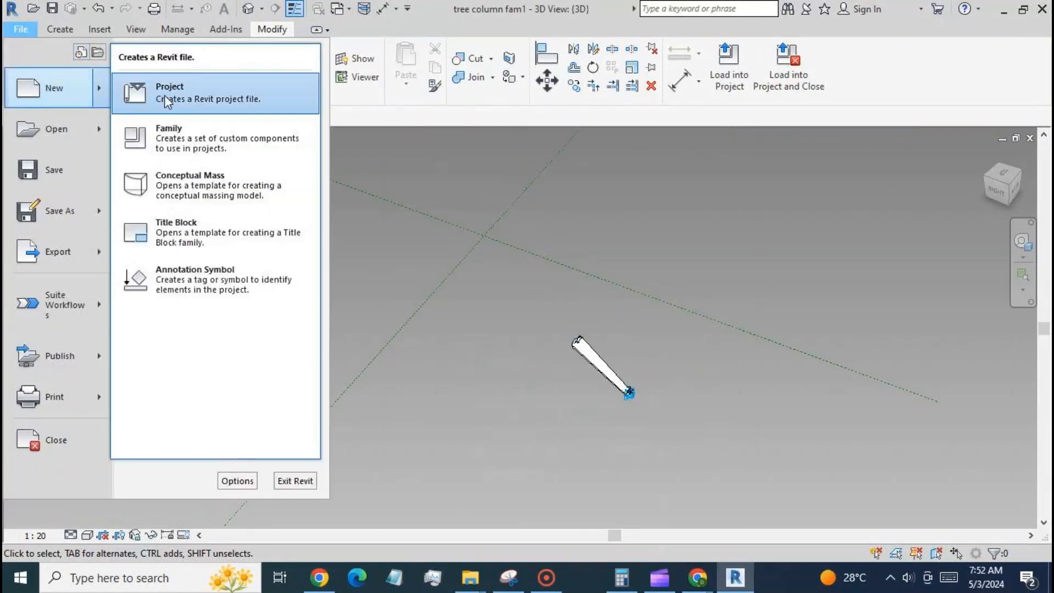
pyautogui.click(218, 177)
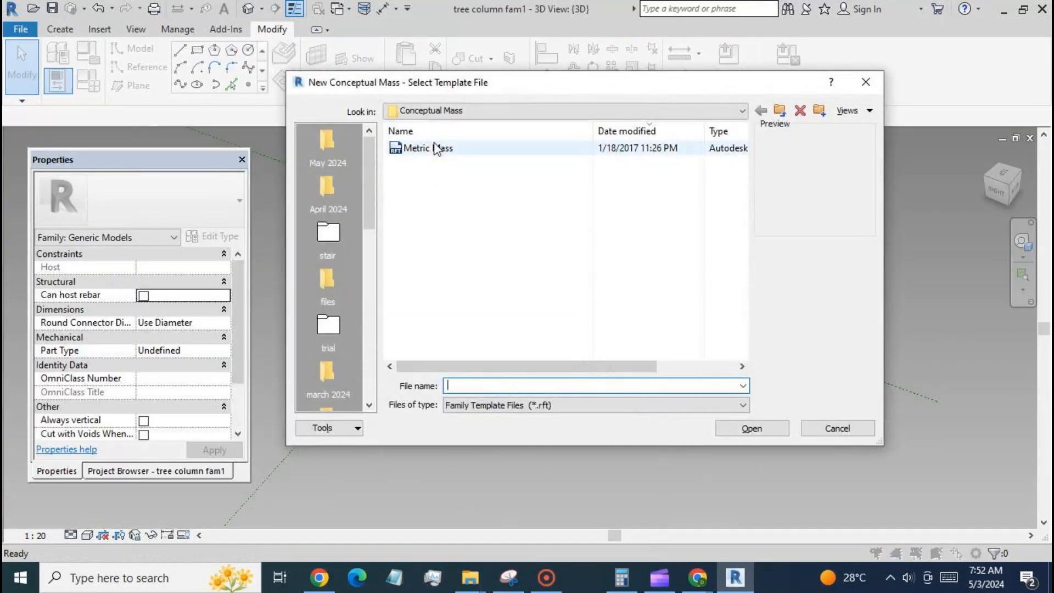
pyautogui.click(434, 149)
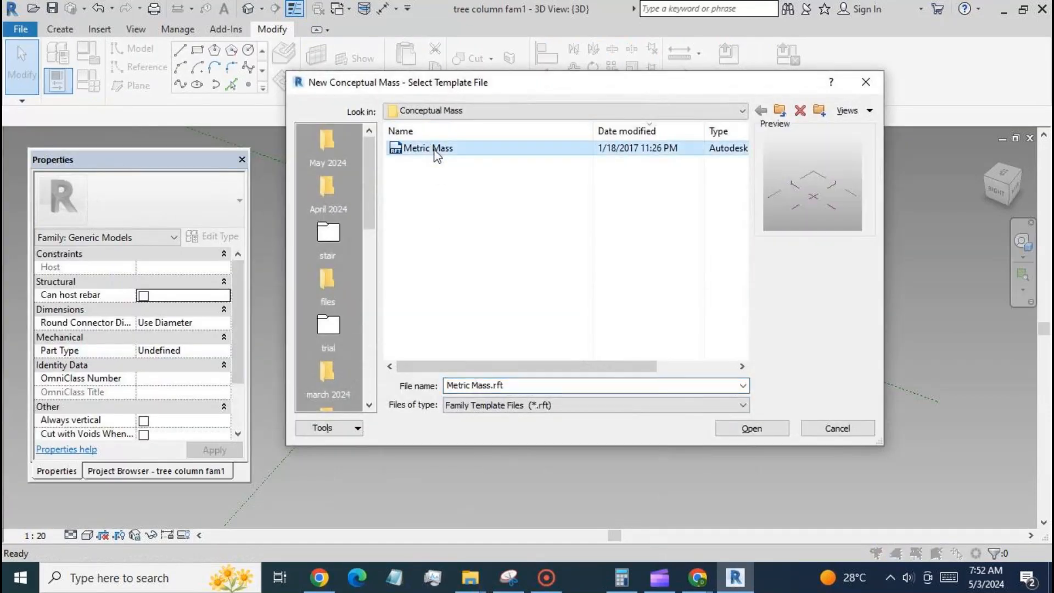
pyautogui.click(752, 429)
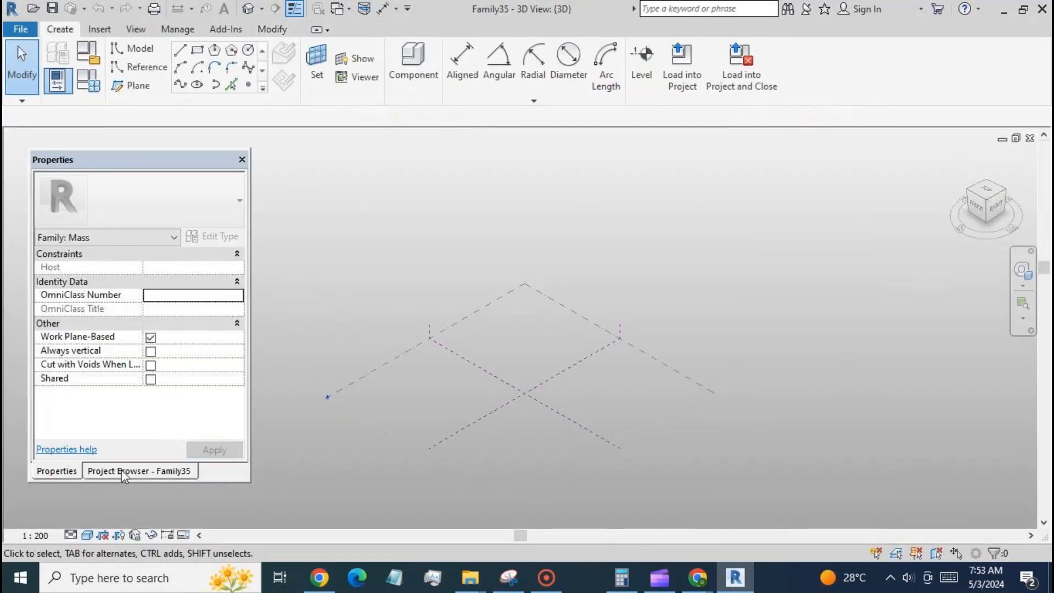
# In the South elevation, draw three levels above Level 1 at elevations of about 2500, 14400 and 28600 mm.
pyautogui.click(140, 471)
pyautogui.doubleClick(99, 207)
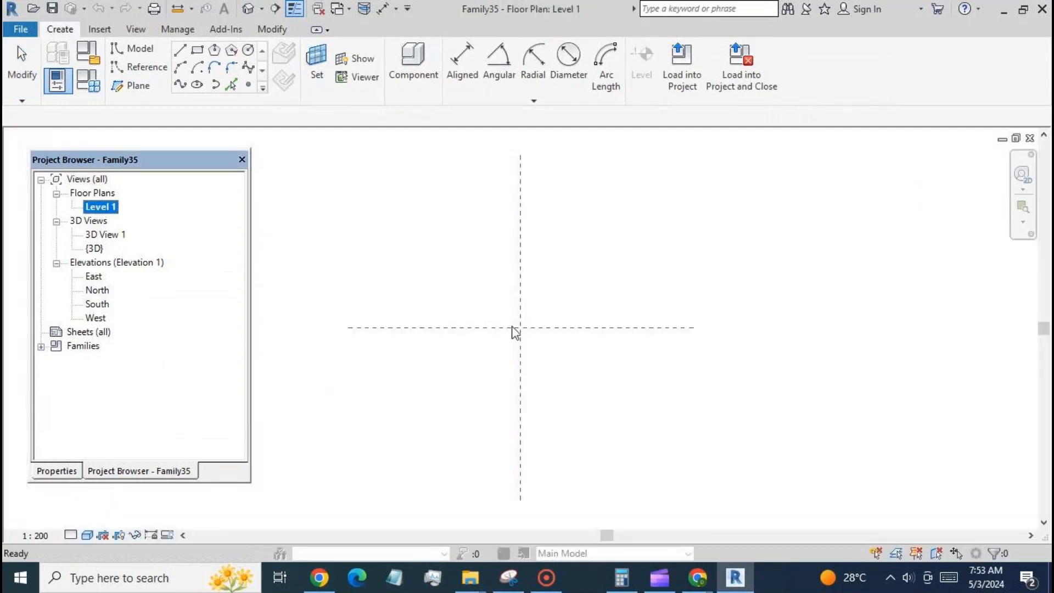
pyautogui.click(96, 306)
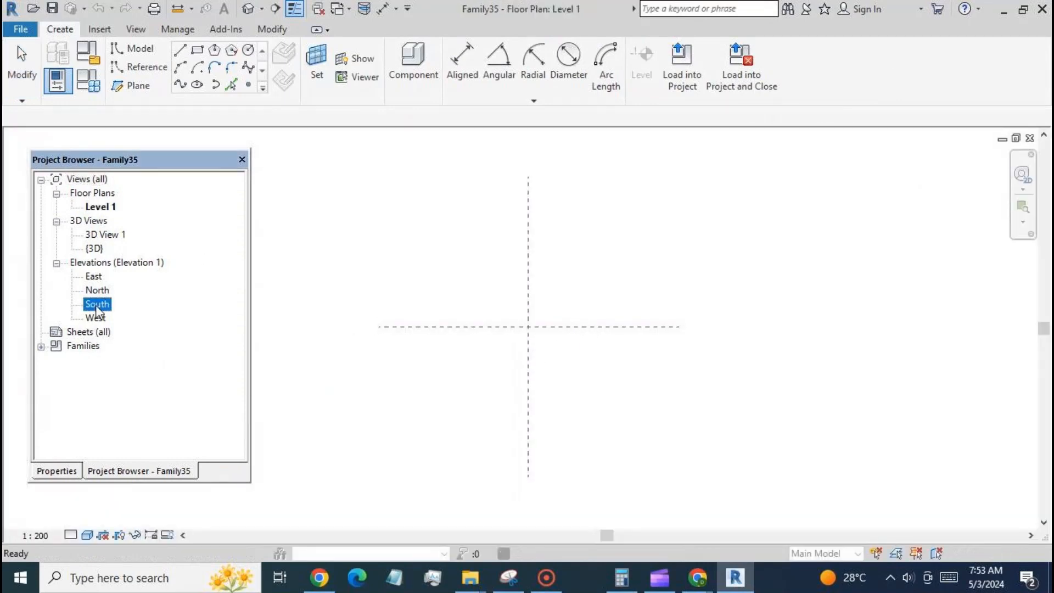
pyautogui.doubleClick(96, 305)
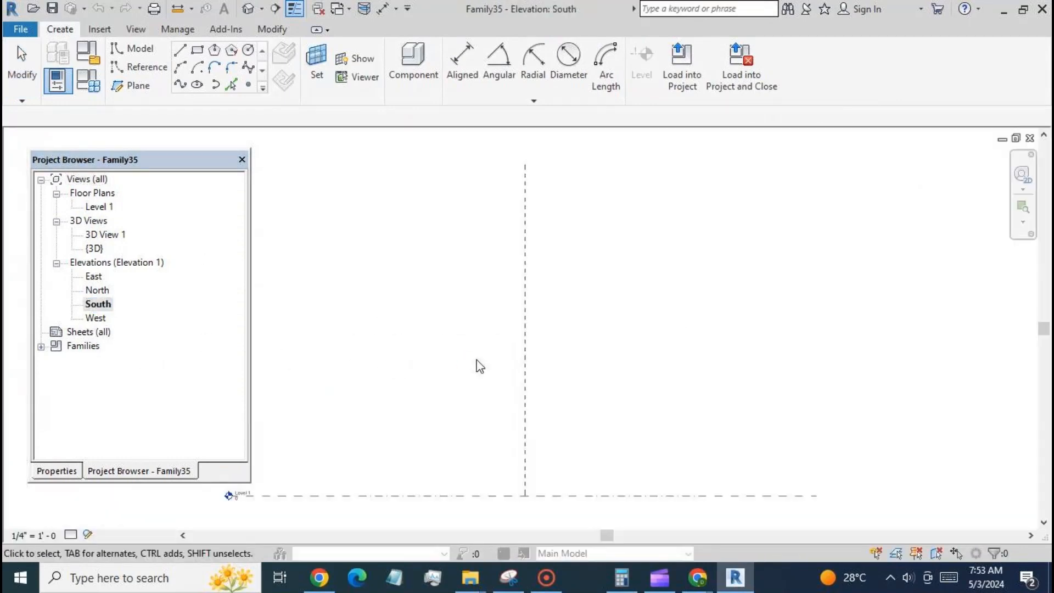
pyautogui.click(640, 59)
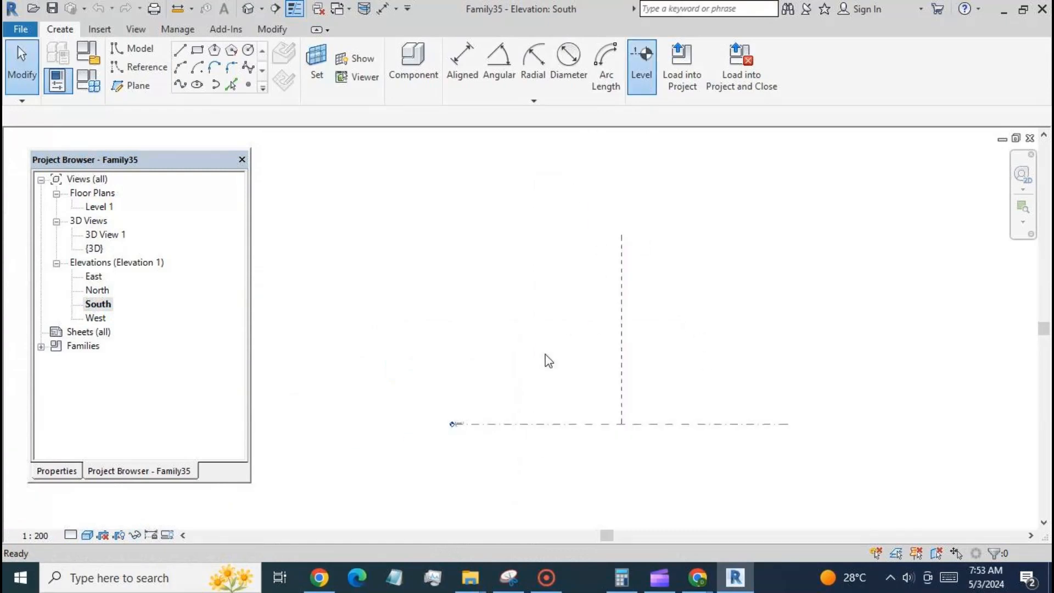
pyautogui.click(453, 420)
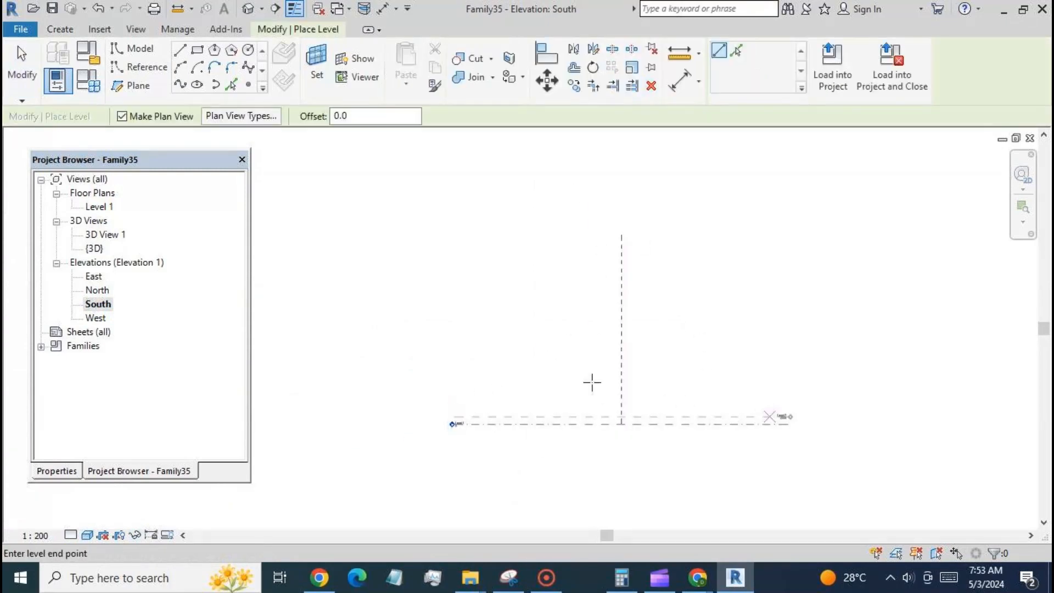
pyautogui.click(788, 416)
pyautogui.click(453, 380)
pyautogui.click(789, 380)
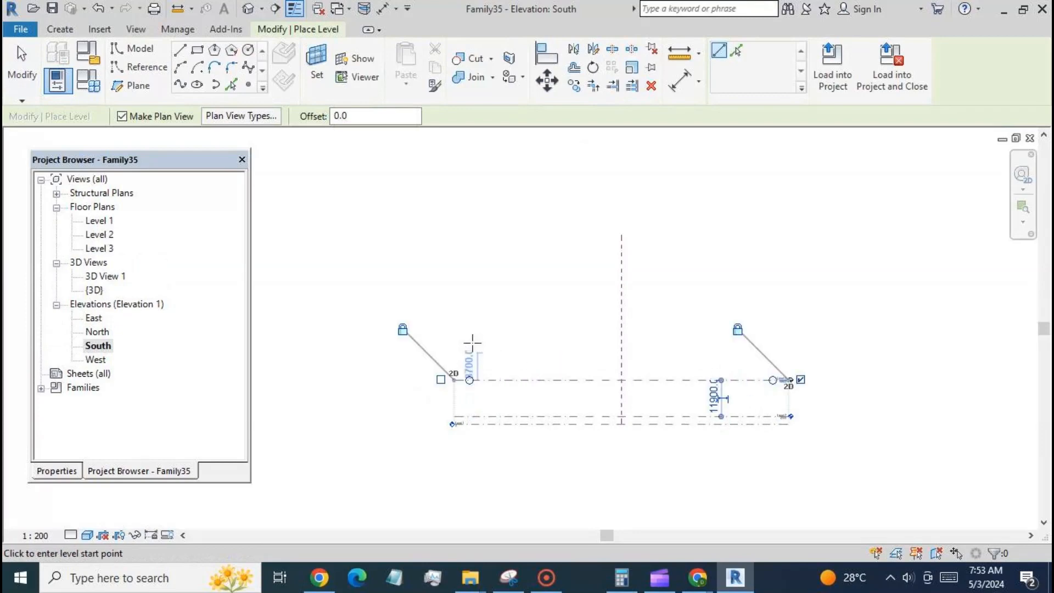
pyautogui.click(453, 334)
pyautogui.click(789, 335)
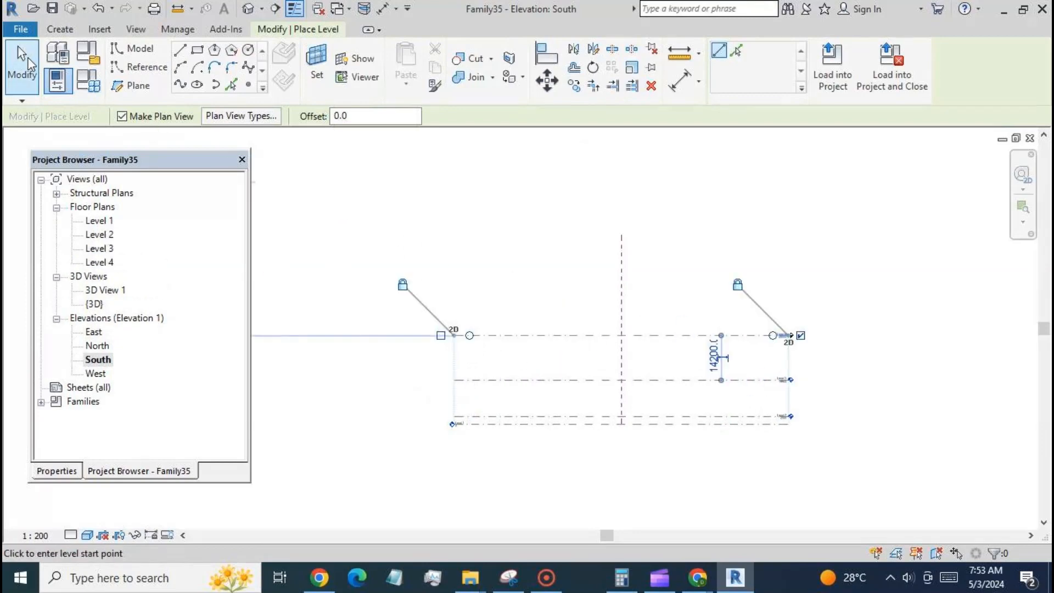
pyautogui.click(22, 64)
# Set the project length units to meters with two decimal places.
pyautogui.scroll(3, 800, 433)
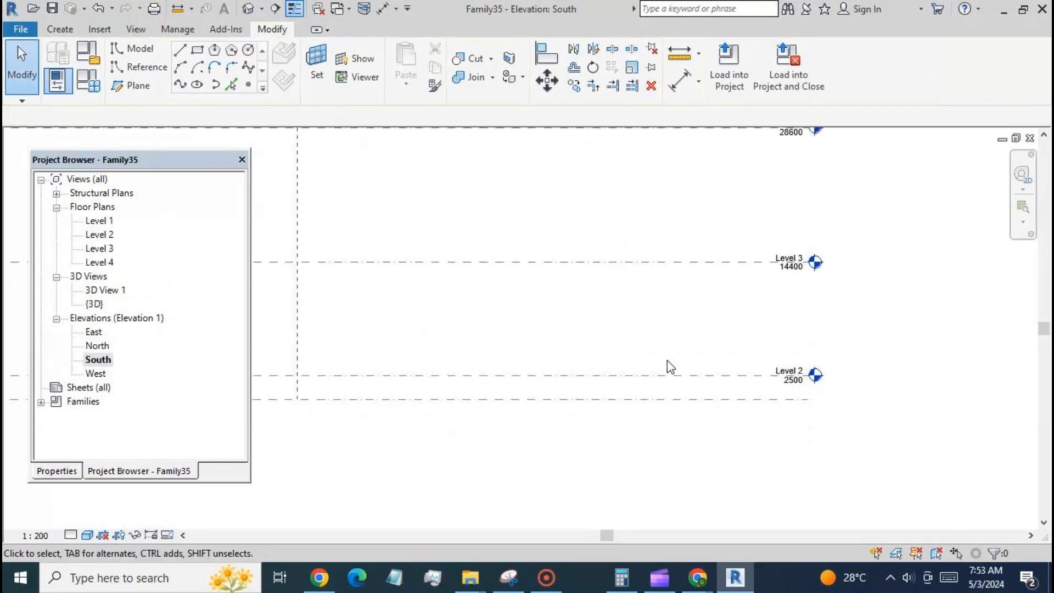
pyautogui.press('u')
pyautogui.press('n')
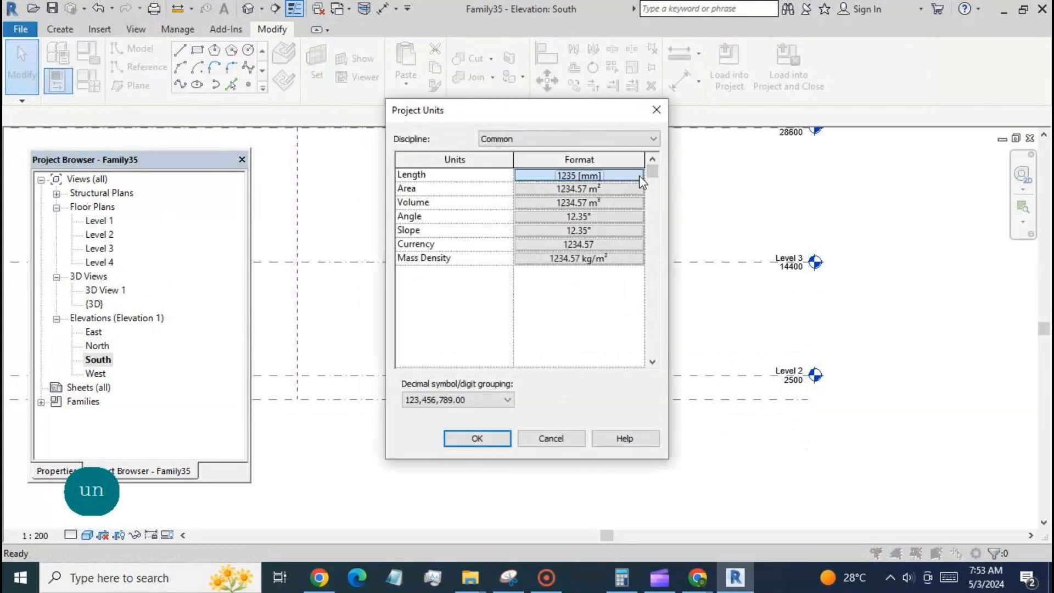
pyautogui.click(638, 176)
pyautogui.click(636, 202)
pyautogui.click(623, 264)
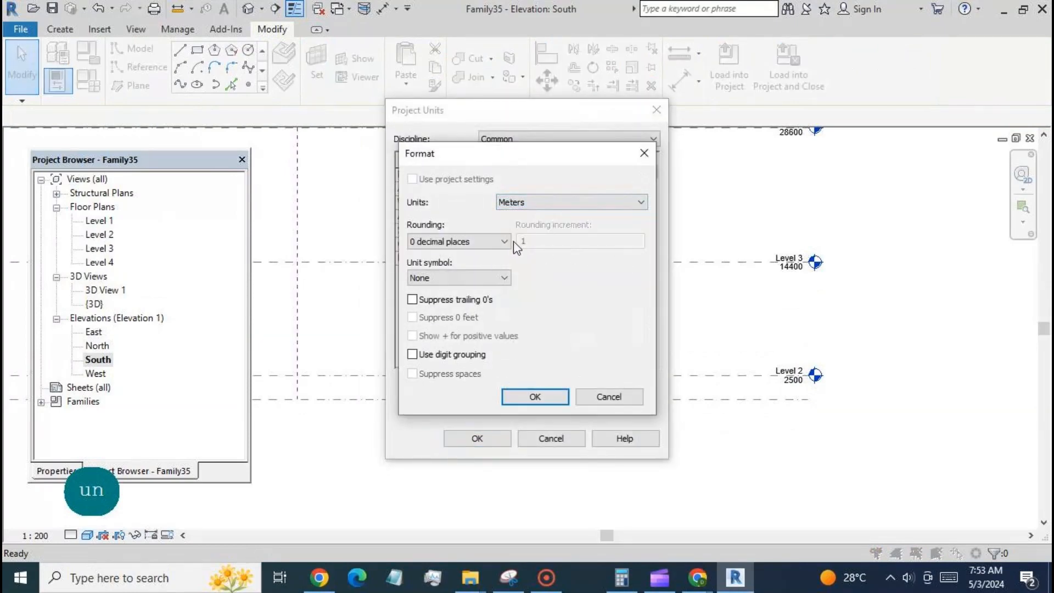
pyautogui.click(504, 242)
pyautogui.click(504, 306)
pyautogui.click(535, 396)
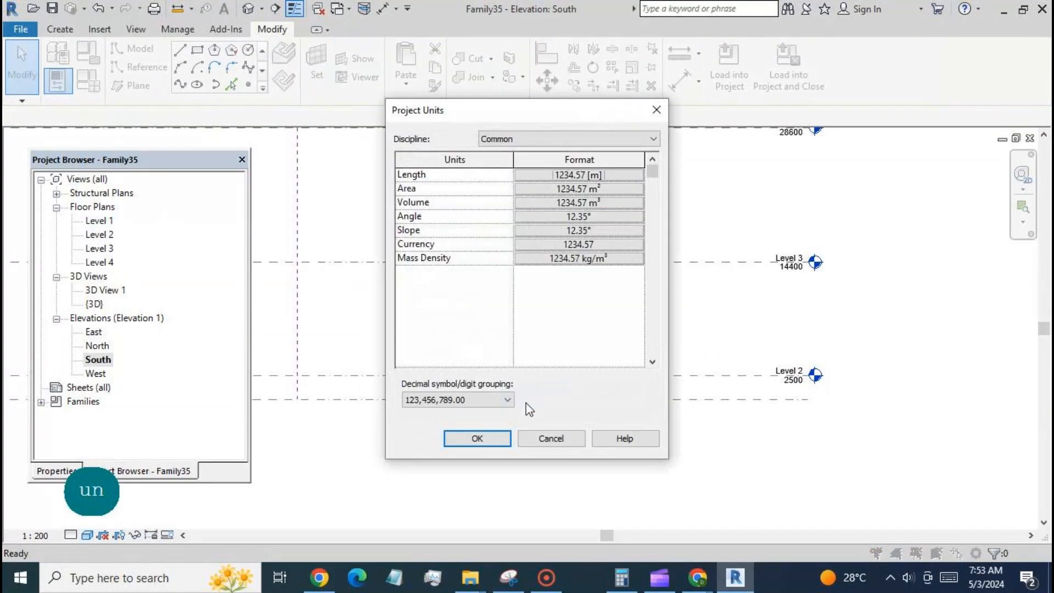
pyautogui.click(477, 435)
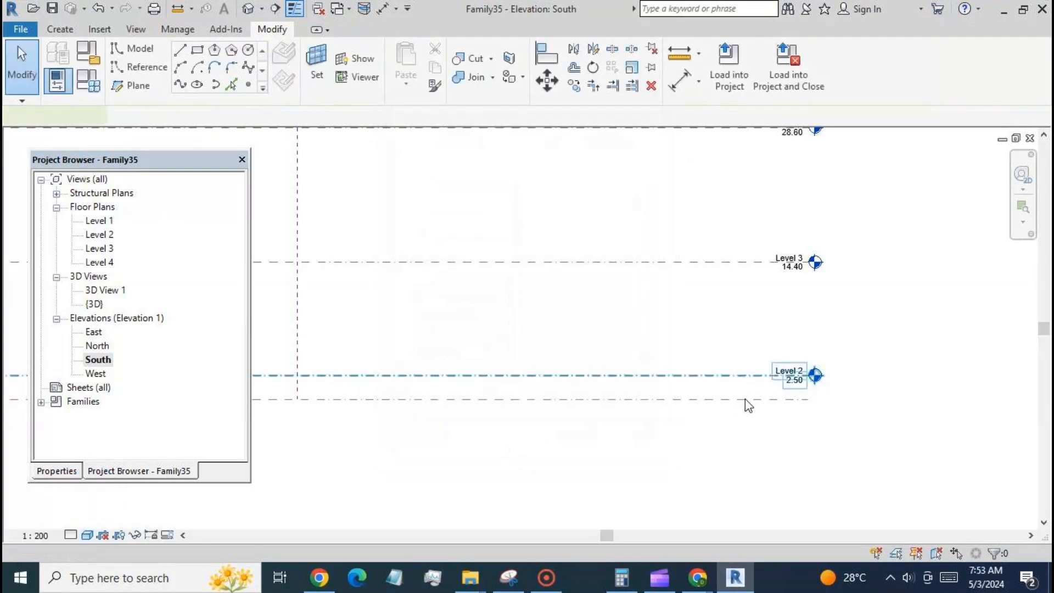
# Set the elevation of Level 2 to 0.7 m and Level 3 to 3 m.
pyautogui.click(748, 401)
pyautogui.click(794, 379)
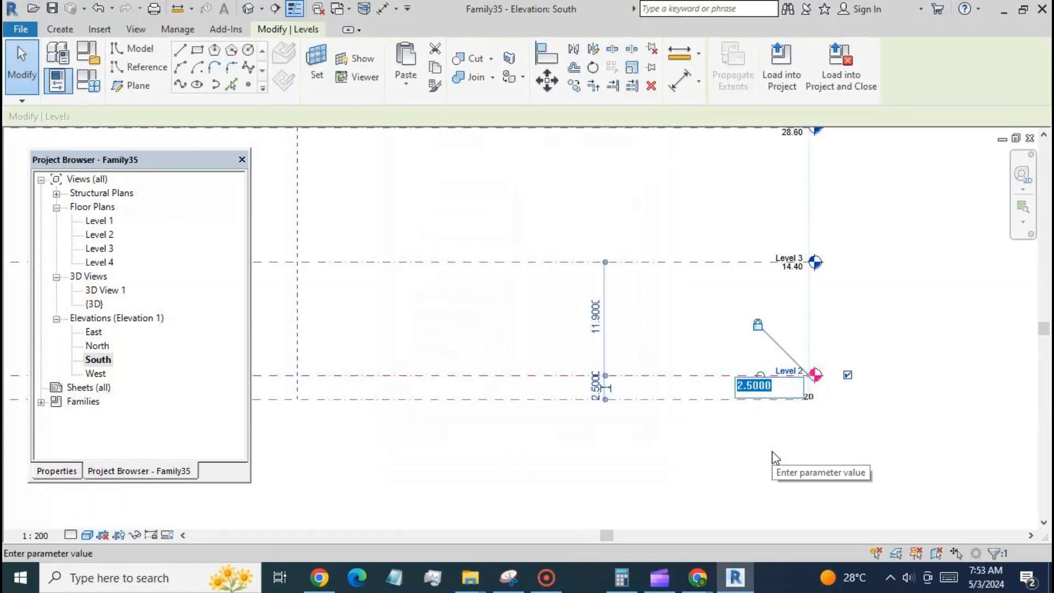
pyautogui.write('0.7')
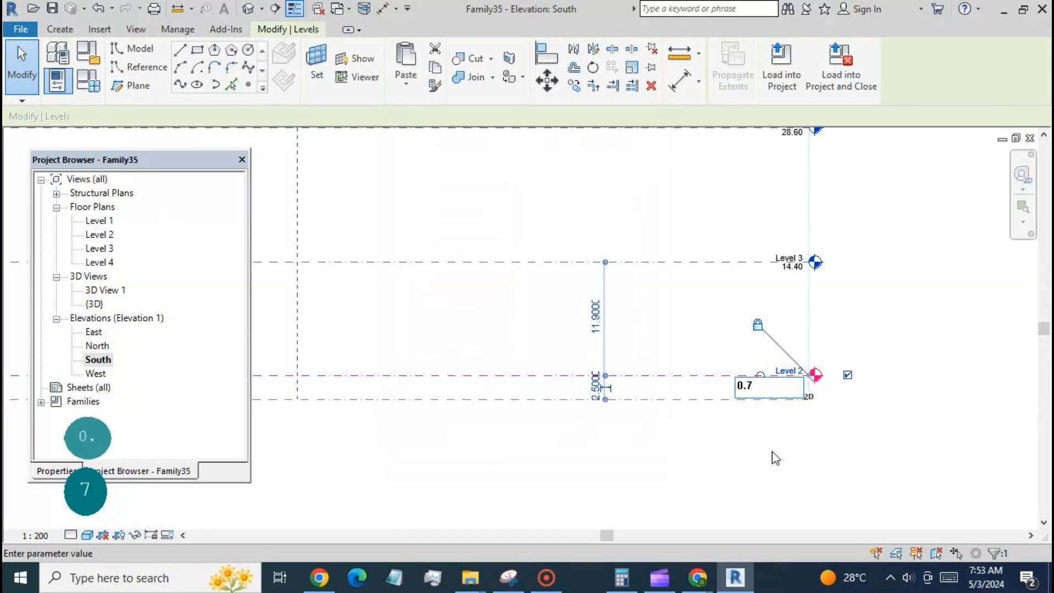
pyautogui.press('Return')
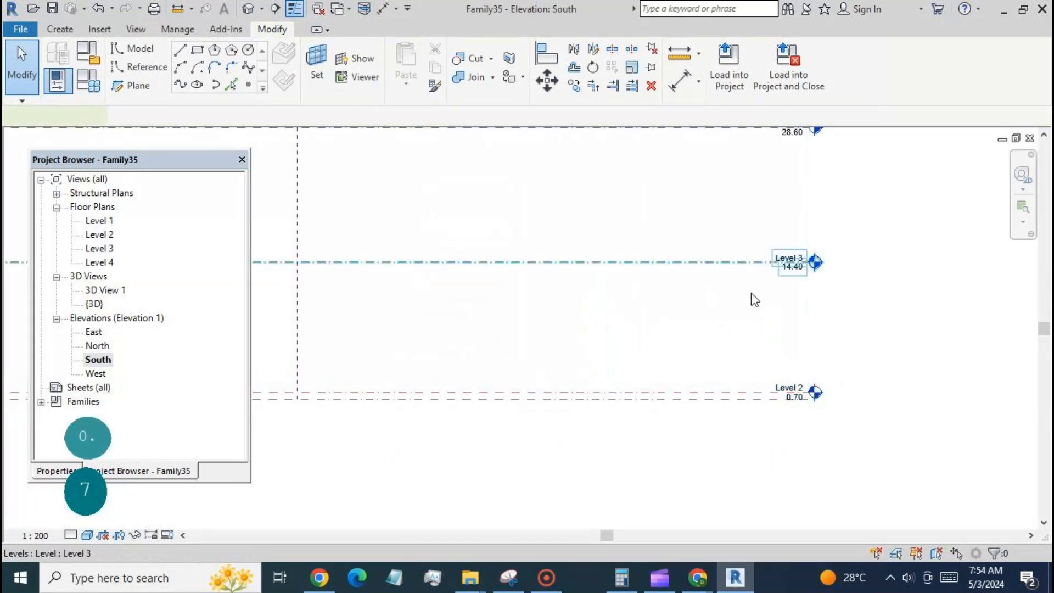
pyautogui.click(793, 264)
pyautogui.click(795, 266)
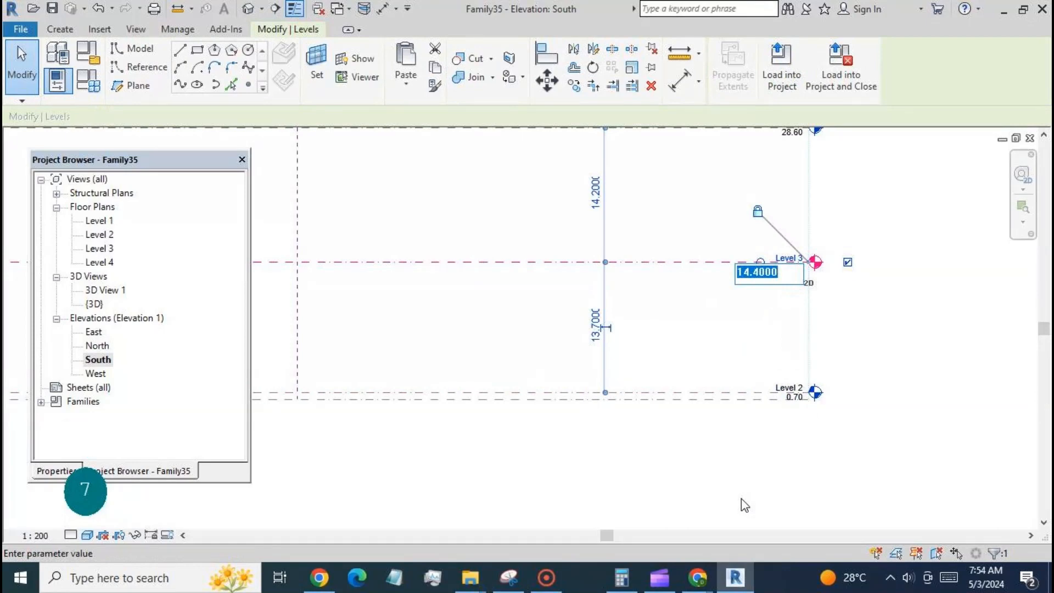
pyautogui.write('3')
pyautogui.press('Return')
# Set the elevation of Level 4 to 10 m.
pyautogui.scroll(-1, 740, 482)
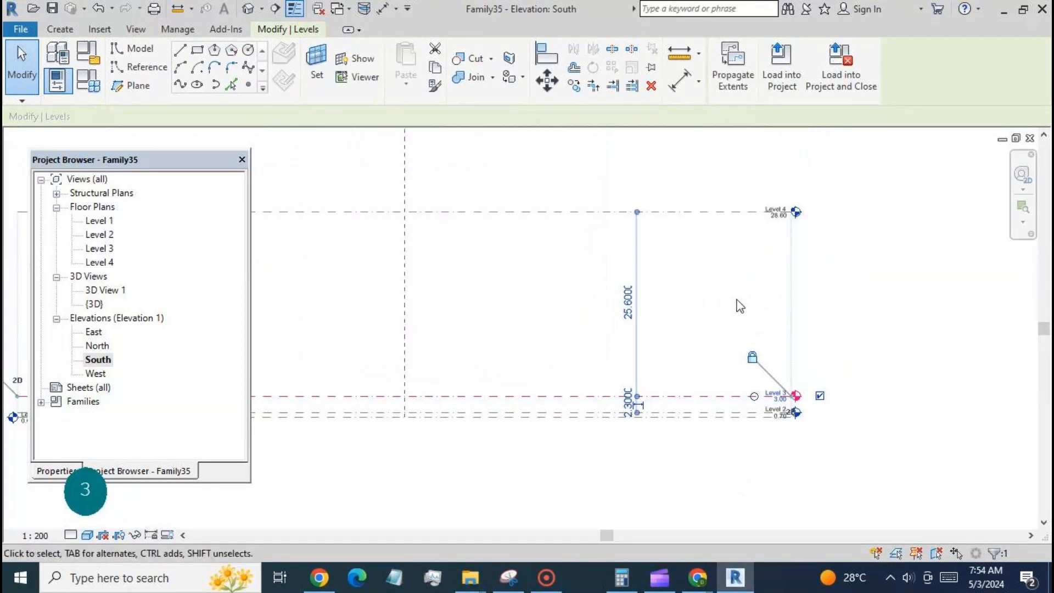
pyautogui.click(771, 212)
pyautogui.click(779, 215)
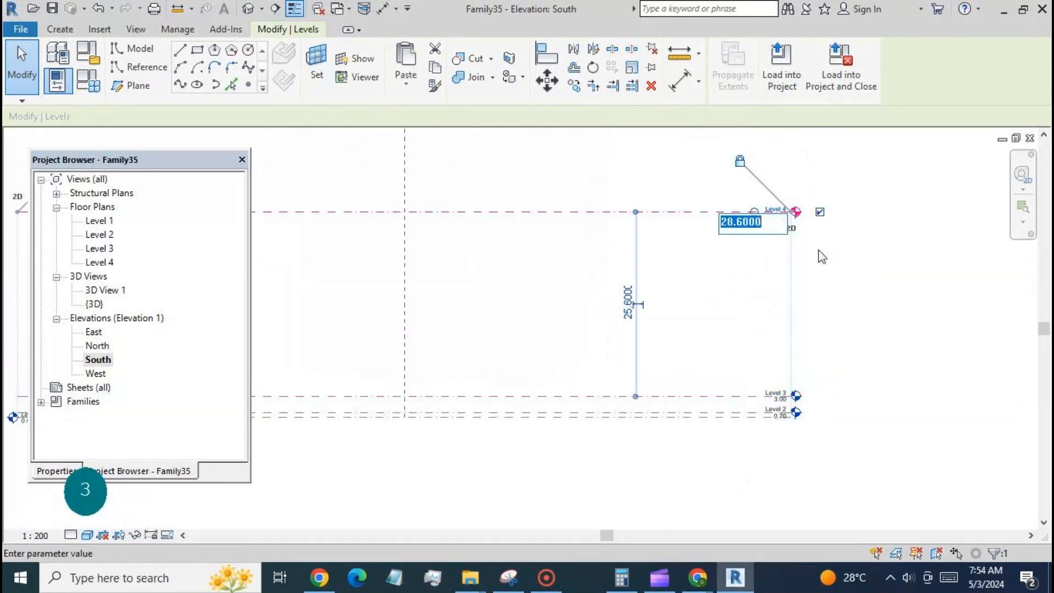
pyautogui.write('1')
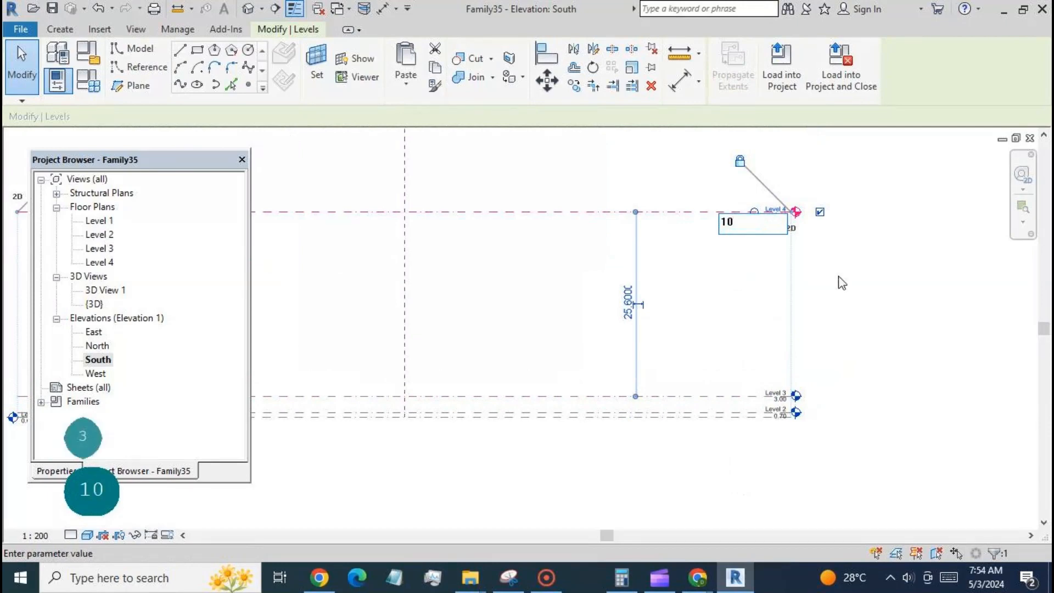
pyautogui.write('0')
pyautogui.press('Return')
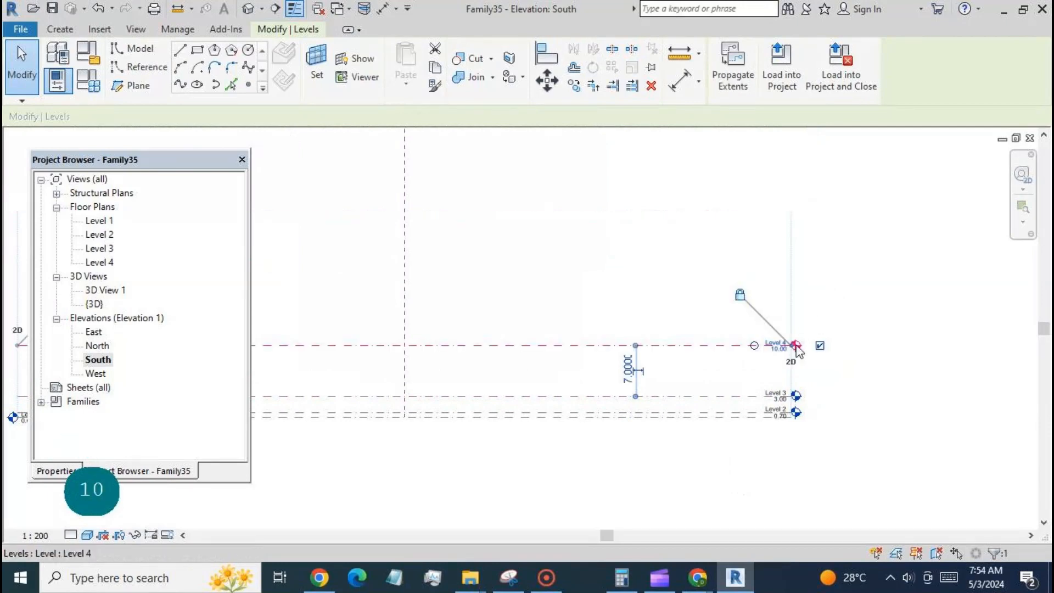
pyautogui.scroll(1, 769, 362)
pyautogui.scroll(1, 770, 362)
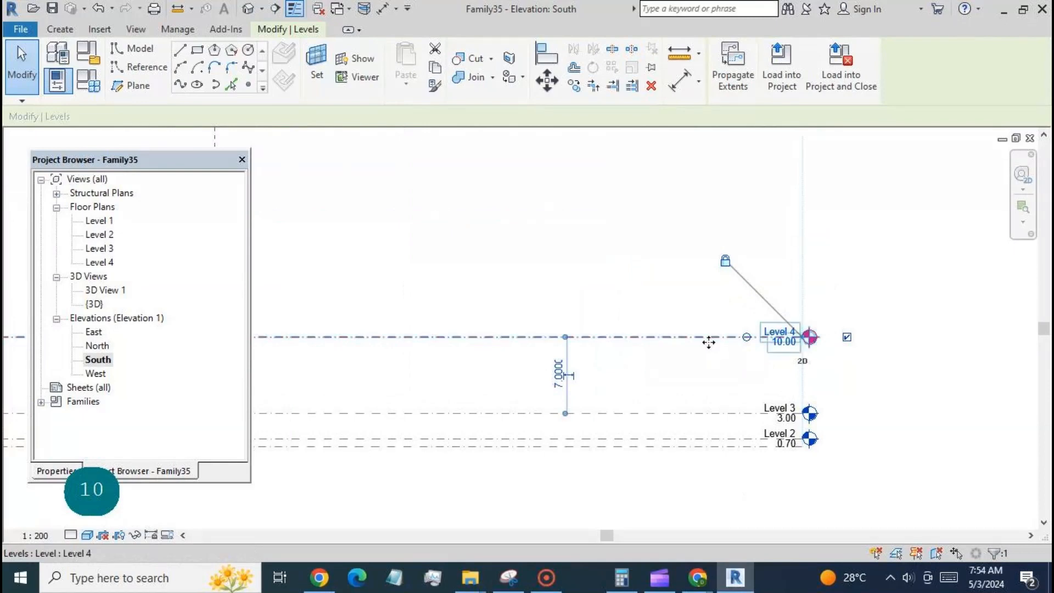
pyautogui.press('Escape')
# Set the elevation of Level 4 to 8 m and open the Level 1 floor plan.
pyautogui.click(731, 357)
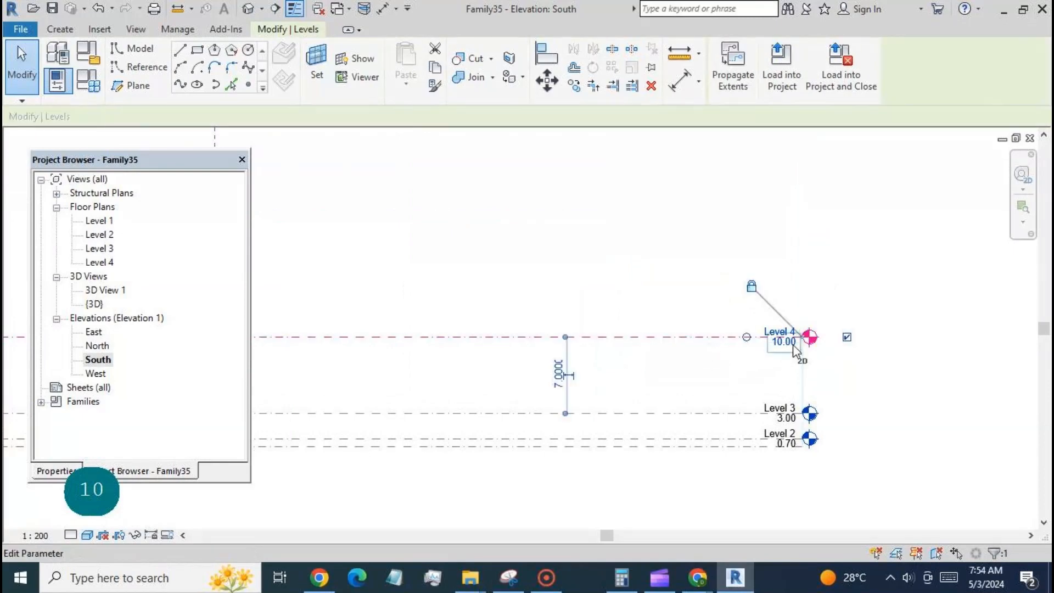
pyautogui.click(785, 342)
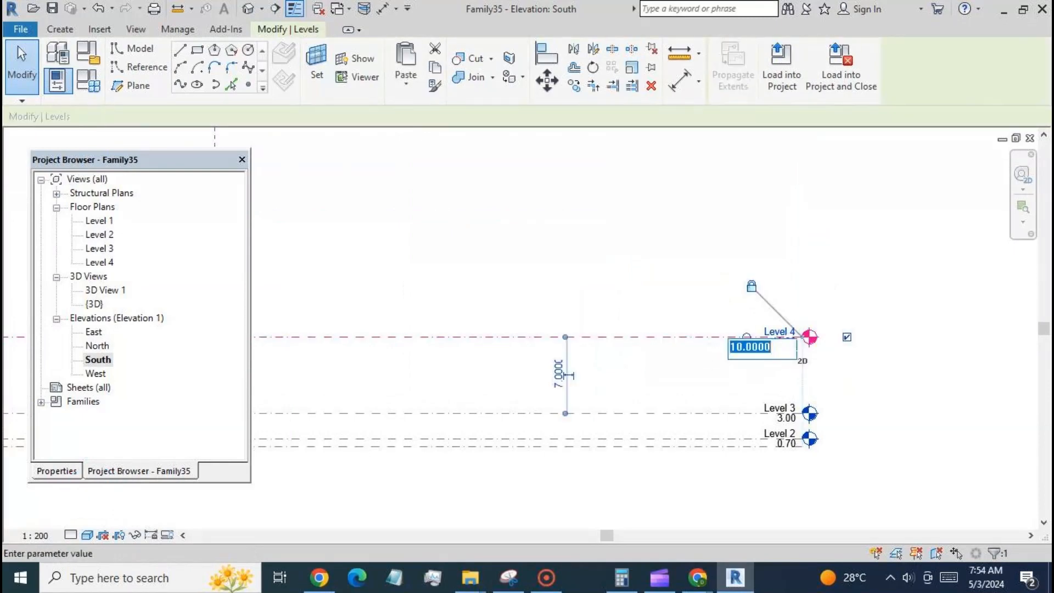
pyautogui.write('8')
pyautogui.click(863, 288)
pyautogui.click(859, 294)
pyautogui.scroll(-2, 899, 281)
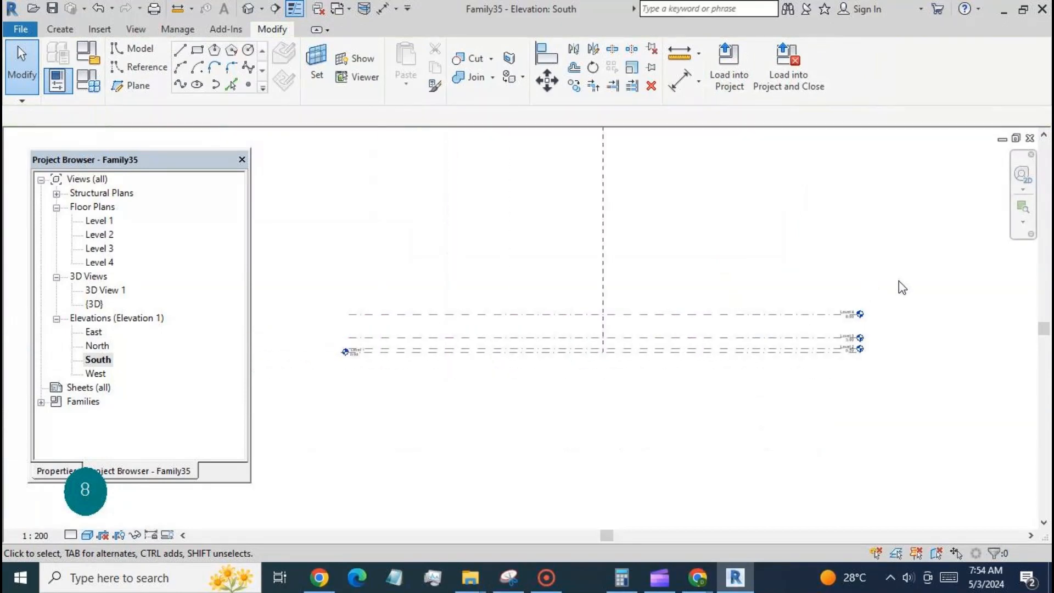
pyautogui.doubleClick(103, 220)
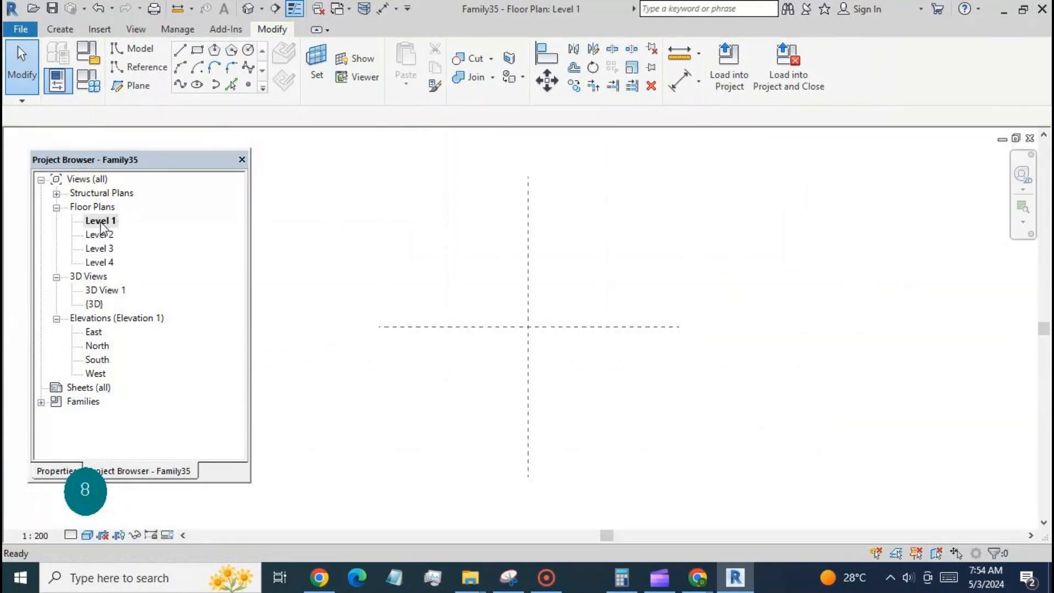
# Draw a model-line circle with a radius of about 9.5 m on Level 1, centered on the reference plane intersection.
pyautogui.press('l')
pyautogui.press('i')
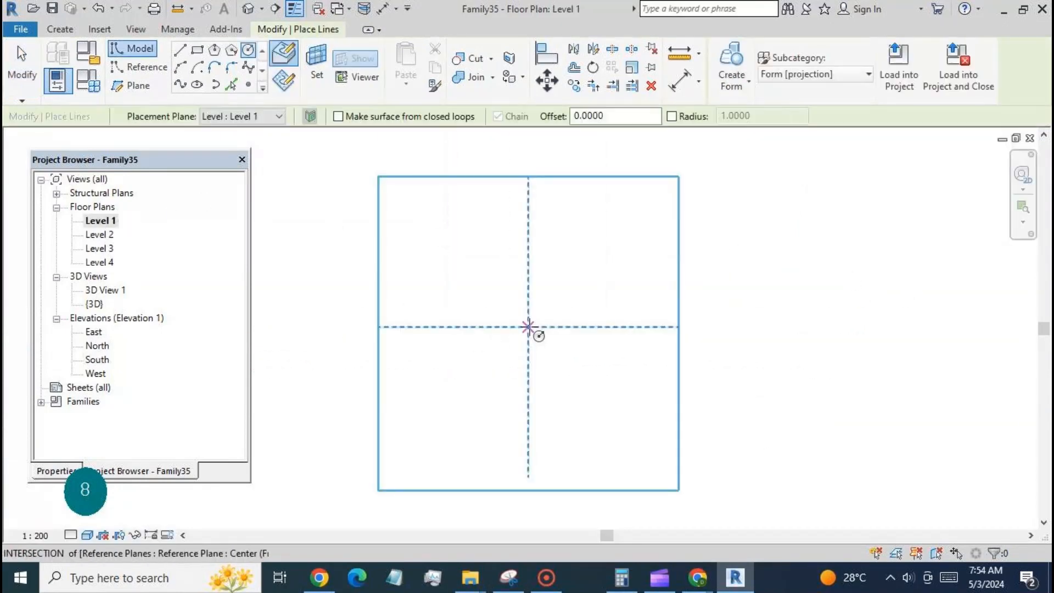
pyautogui.click(528, 327)
pyautogui.click(545, 303)
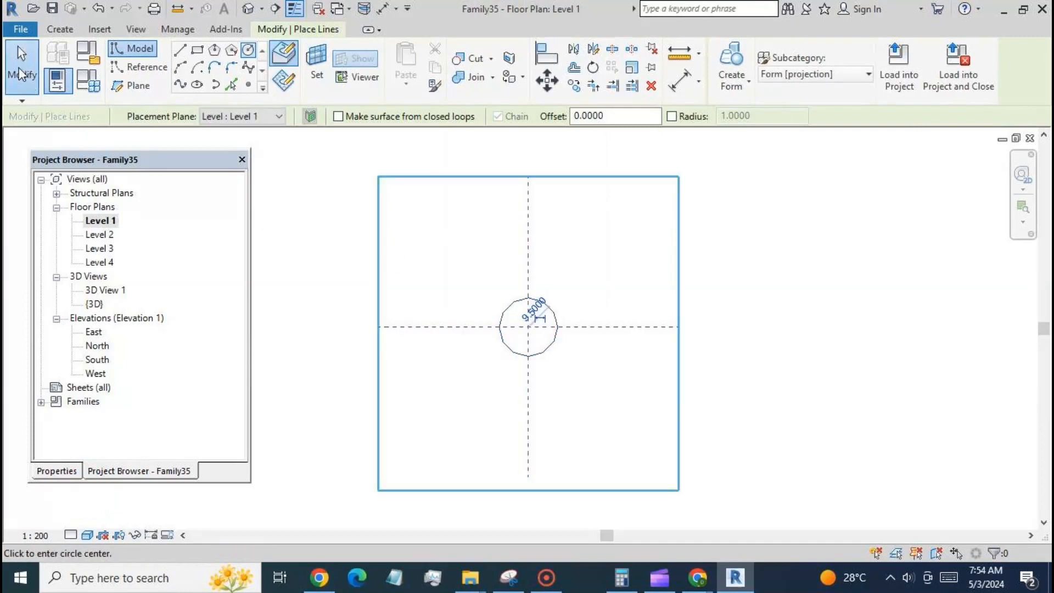
pyautogui.press('Escape')
pyautogui.press('Escape')
# Turn on the center mark of the Level 1 circle.
pyautogui.click(60, 472)
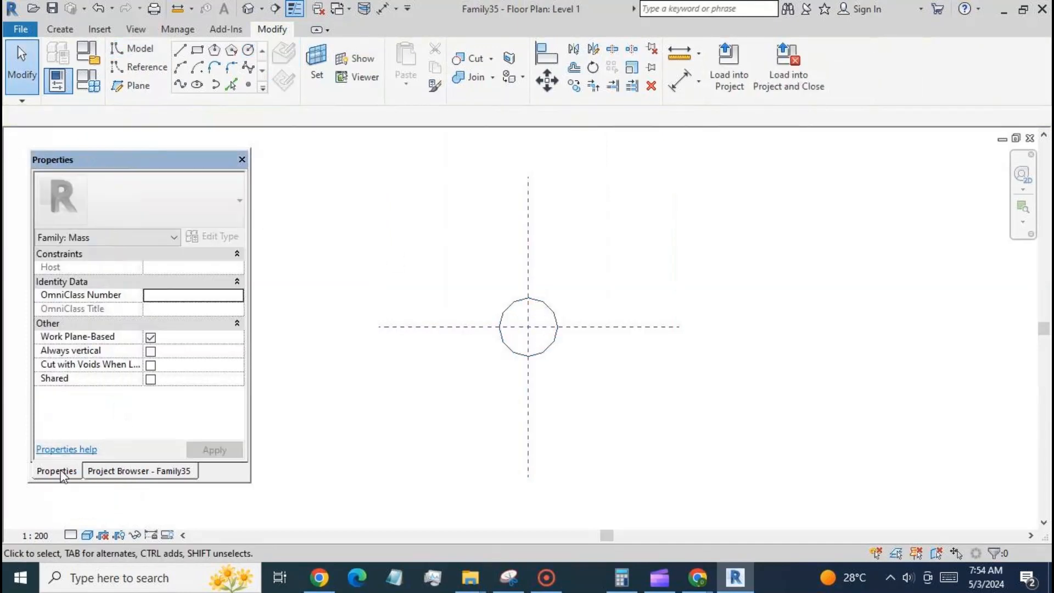
pyautogui.click(510, 352)
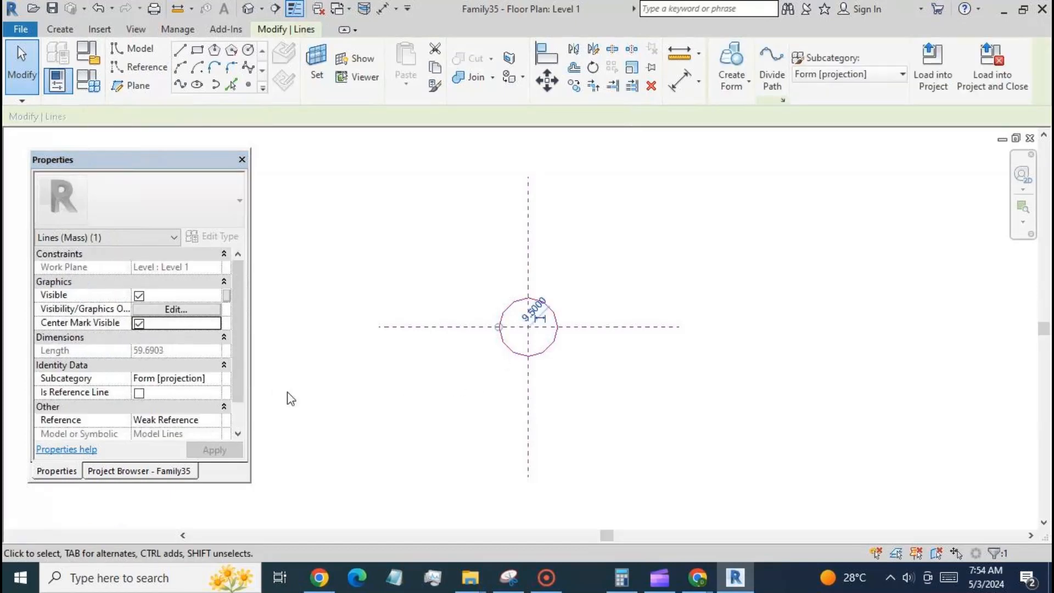
pyautogui.click(409, 405)
# Align the center of the Level 1 circle to both center reference planes and lock each alignment.
pyautogui.click(547, 54)
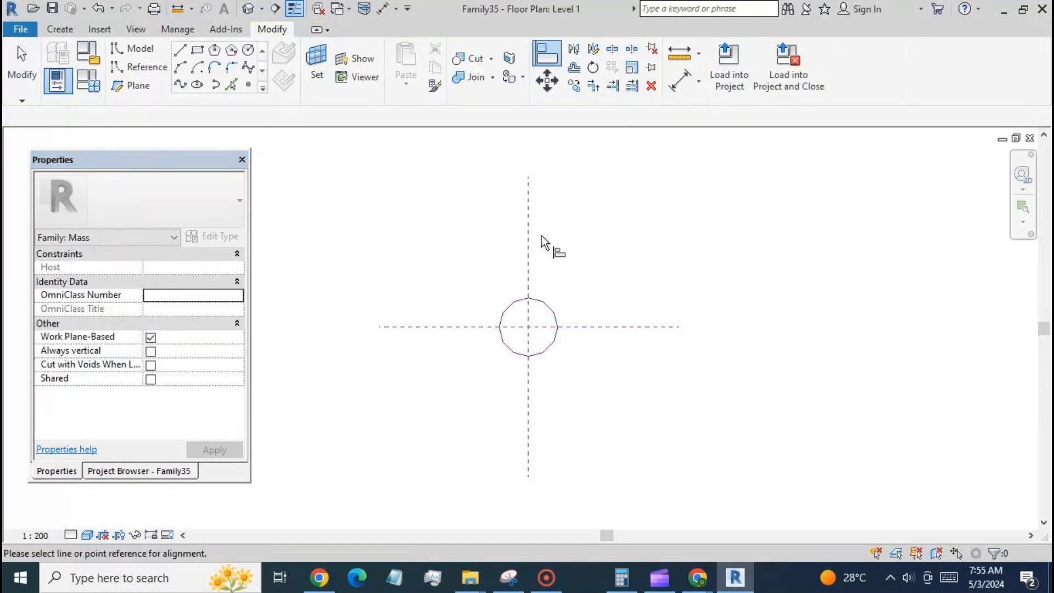
pyautogui.click(528, 241)
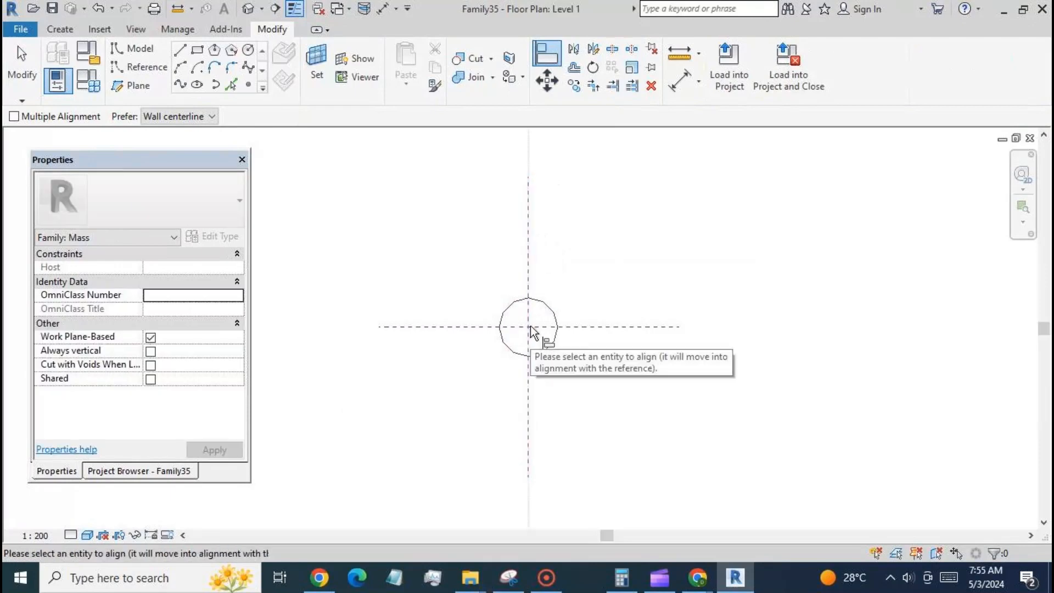
pyautogui.click(543, 344)
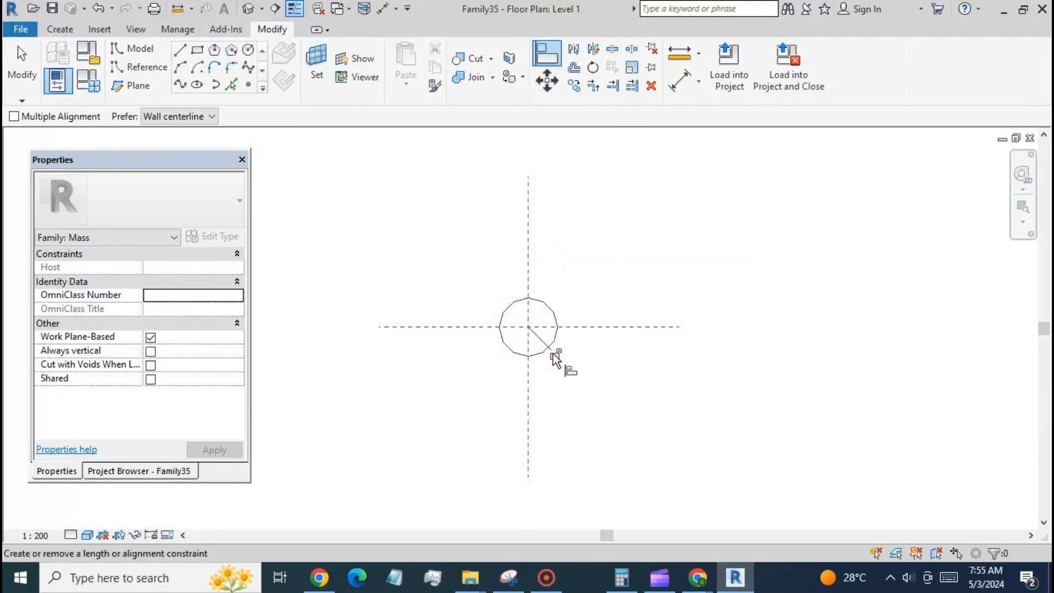
pyautogui.click(594, 332)
pyautogui.click(543, 345)
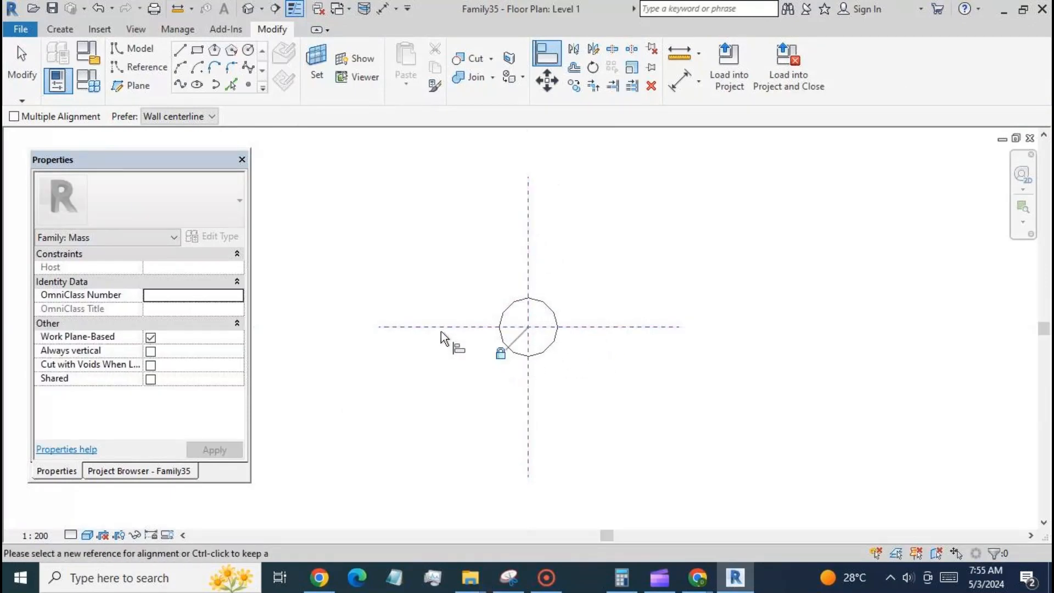
pyautogui.click(22, 60)
# Convert the Level 1 circle to a reference line in the 3D view.
pyautogui.click(248, 8)
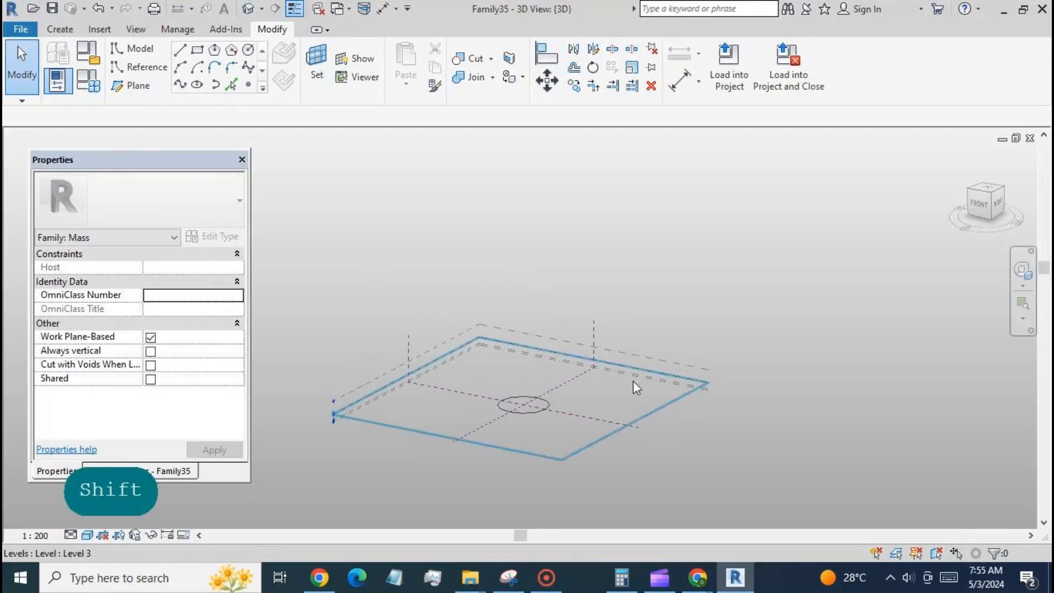
pyautogui.moveTo(465, 379); pyautogui.dragTo(554, 426)
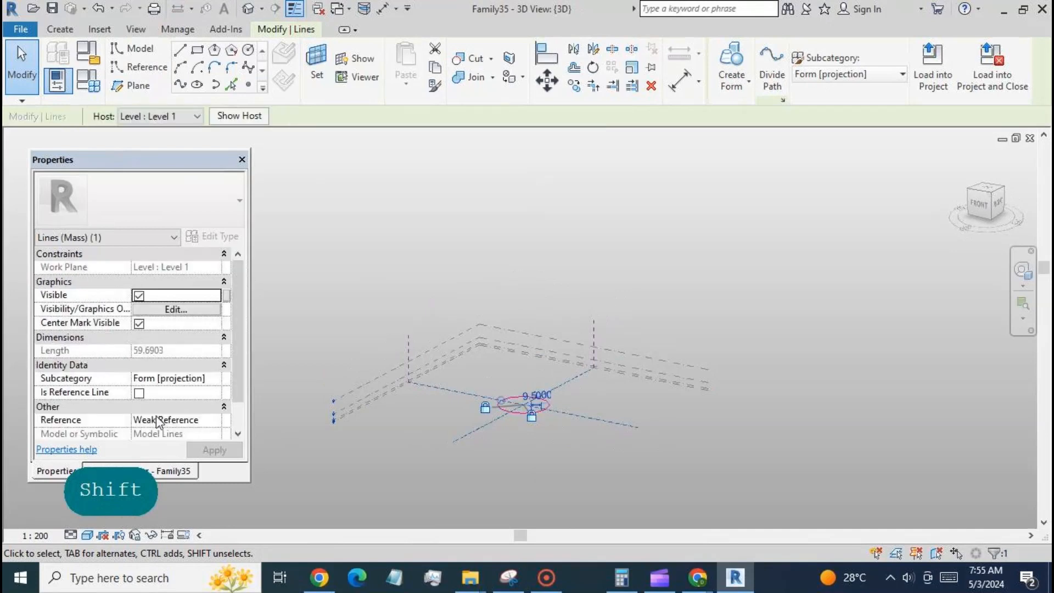
pyautogui.click(140, 393)
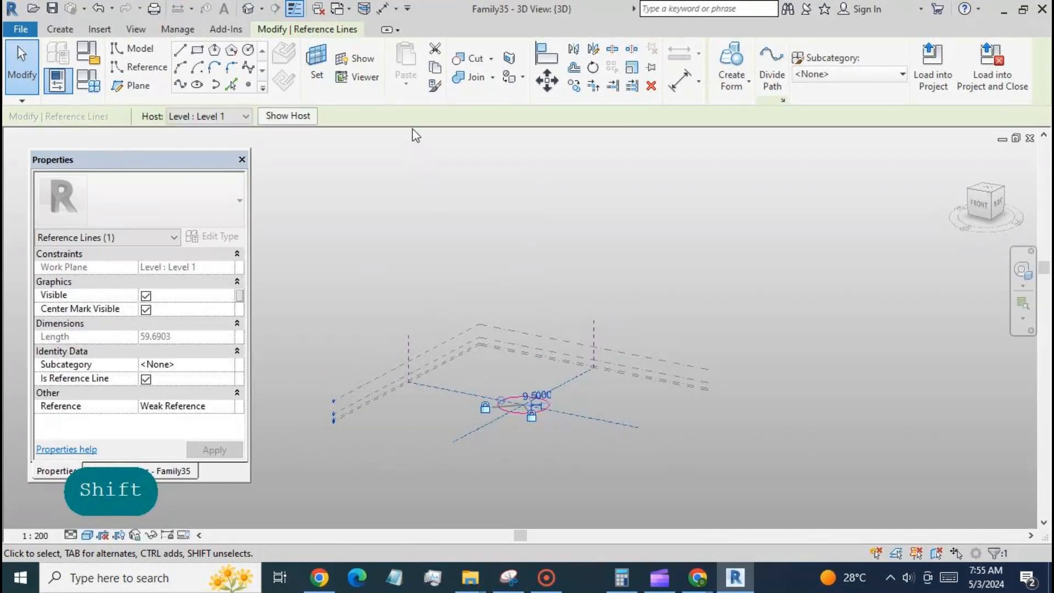
# Copy the reference circle and paste it aligned to Level 2, Level 3 and Level 4.
pyautogui.click(407, 81)
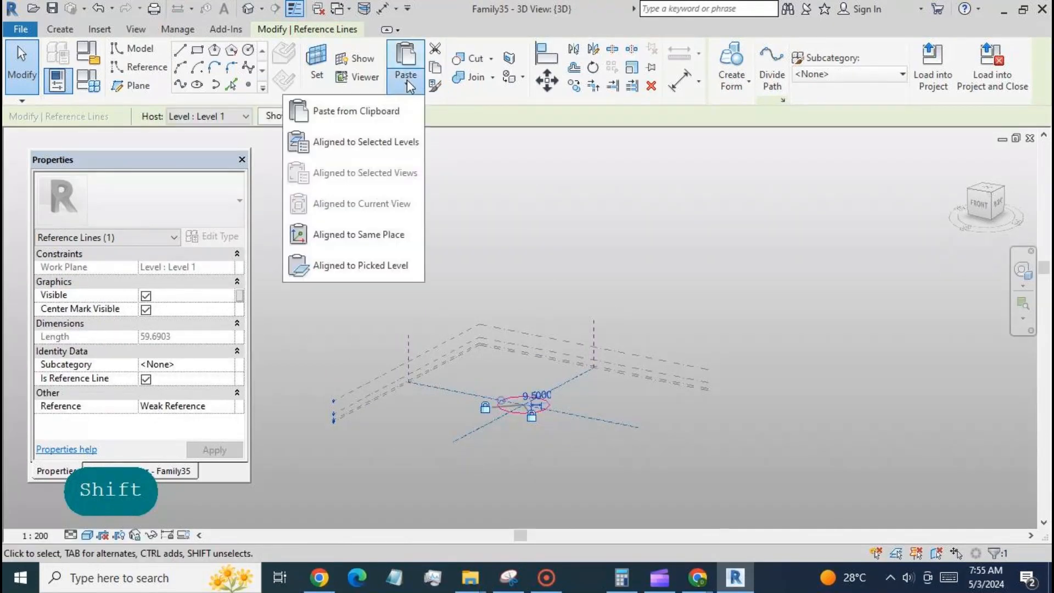
pyautogui.click(397, 141)
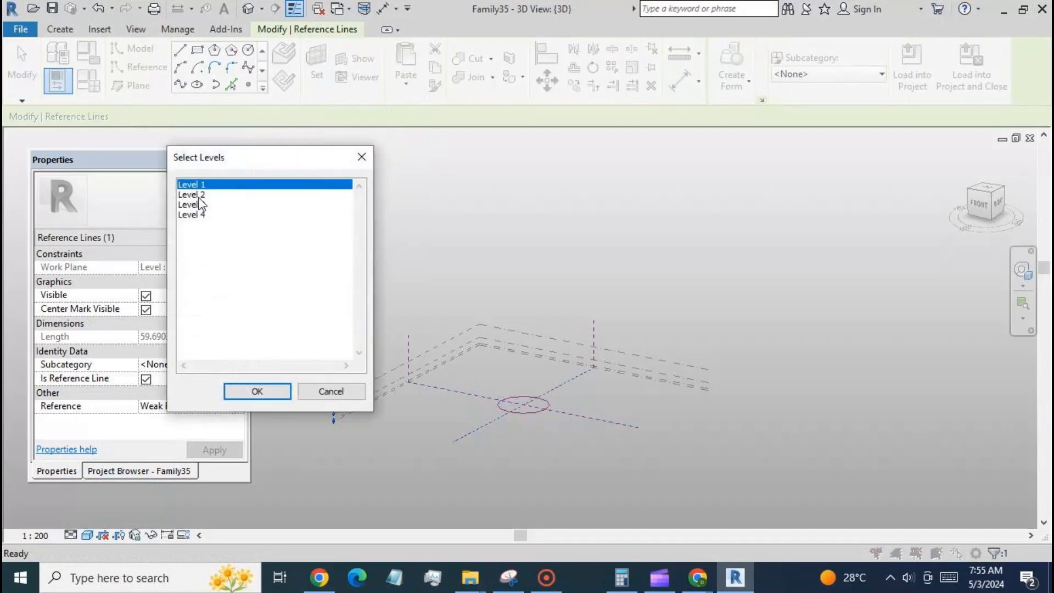
pyautogui.click(200, 196)
pyautogui.click(203, 205)
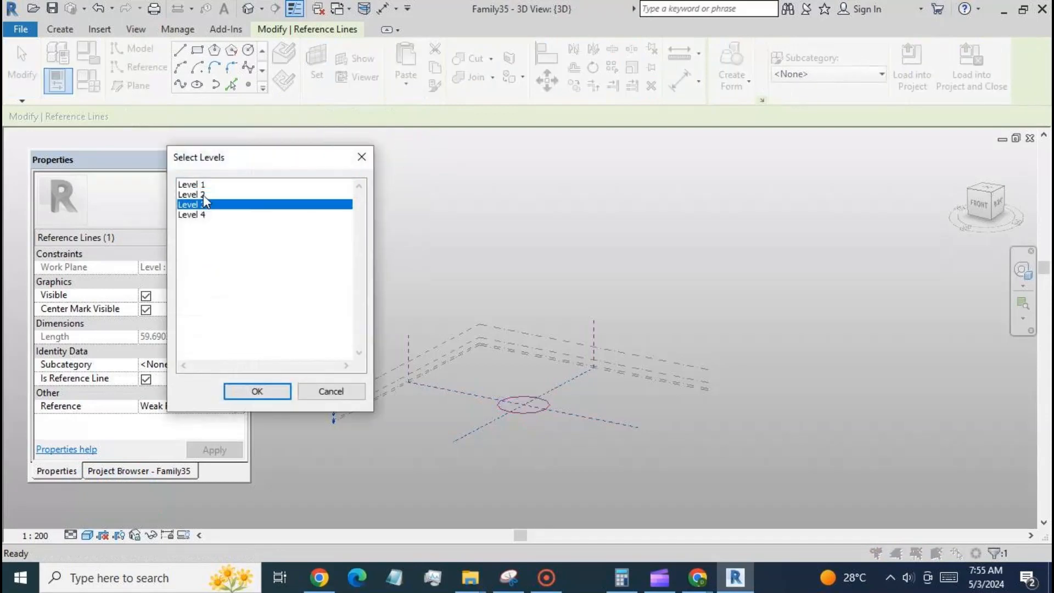
pyautogui.keyDown('ctrl'); pyautogui.click(203, 195); pyautogui.keyUp('ctrl')
pyautogui.keyDown('ctrl'); pyautogui.click(205, 214); pyautogui.keyUp('ctrl')
pyautogui.click(261, 390)
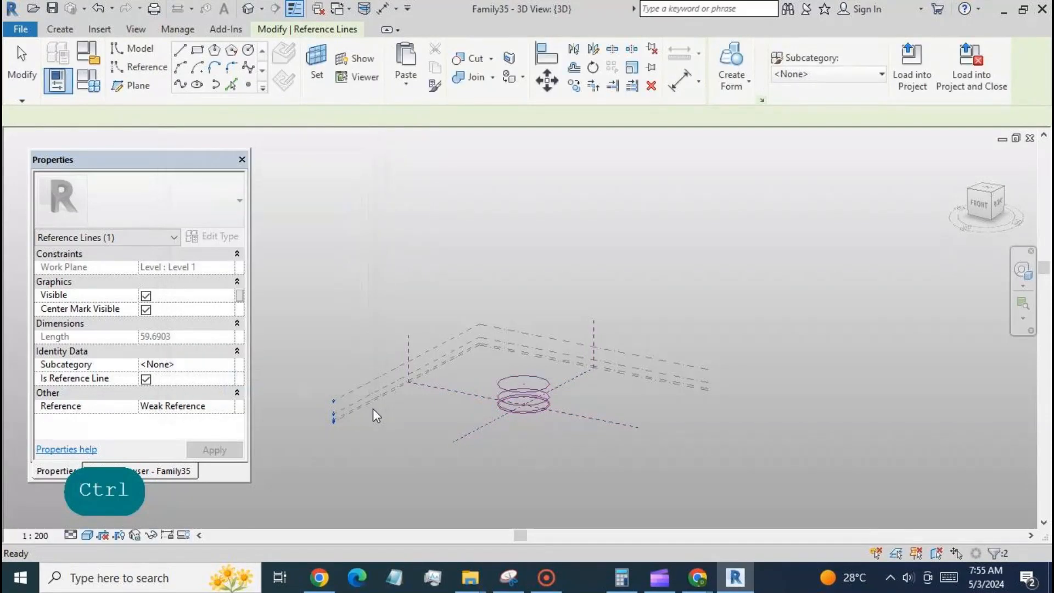
# Delete the original reference circle on Level 1.
pyautogui.click(522, 424)
pyautogui.scroll(4, 522, 416)
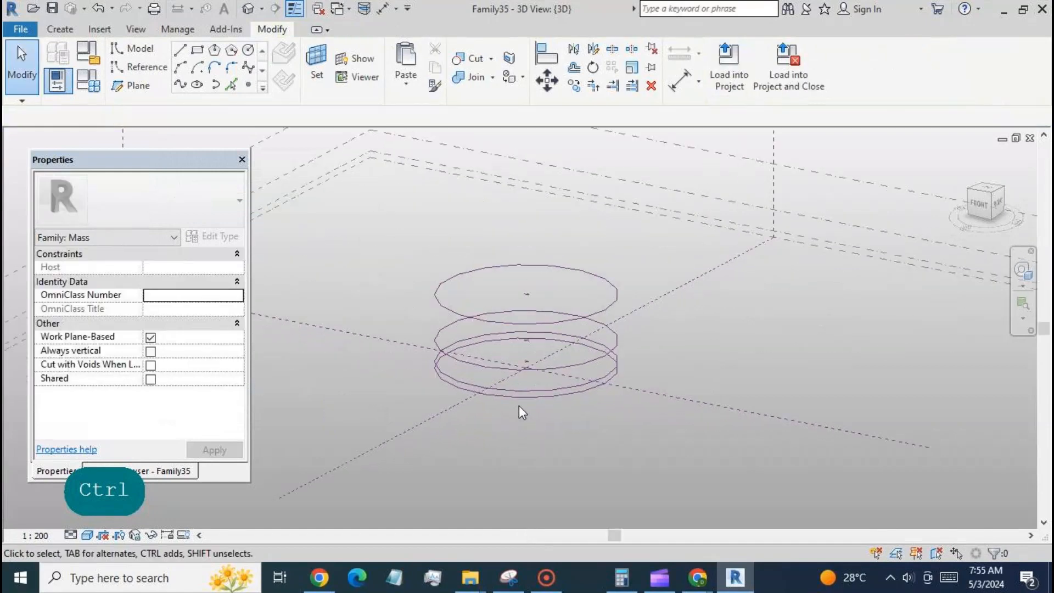
pyautogui.click(518, 396)
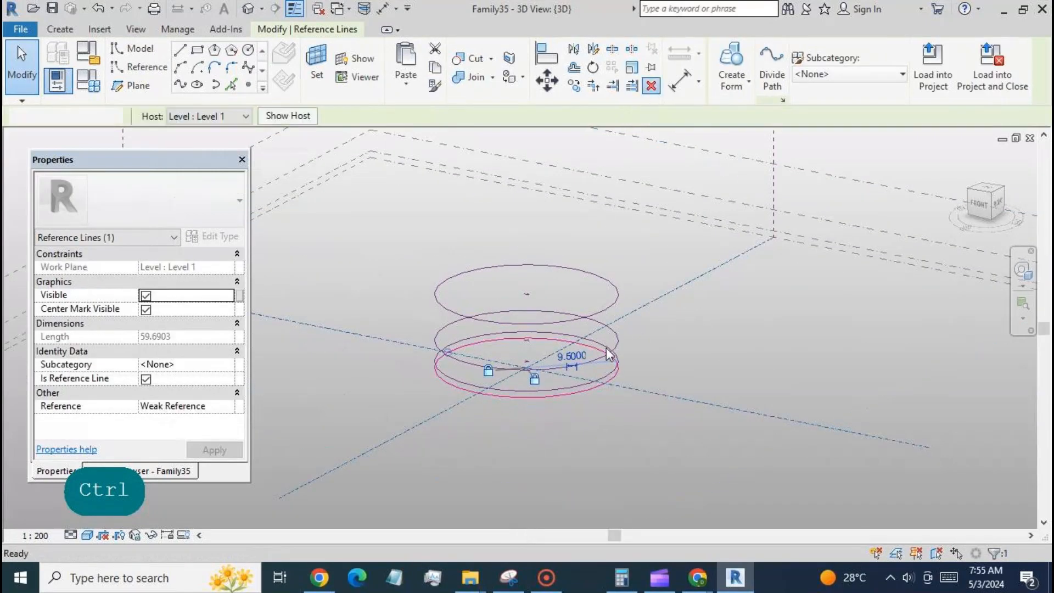
# In the Level 2 floor plan, align the circle's center to both center reference planes and lock each alignment.
pyautogui.click(157, 471)
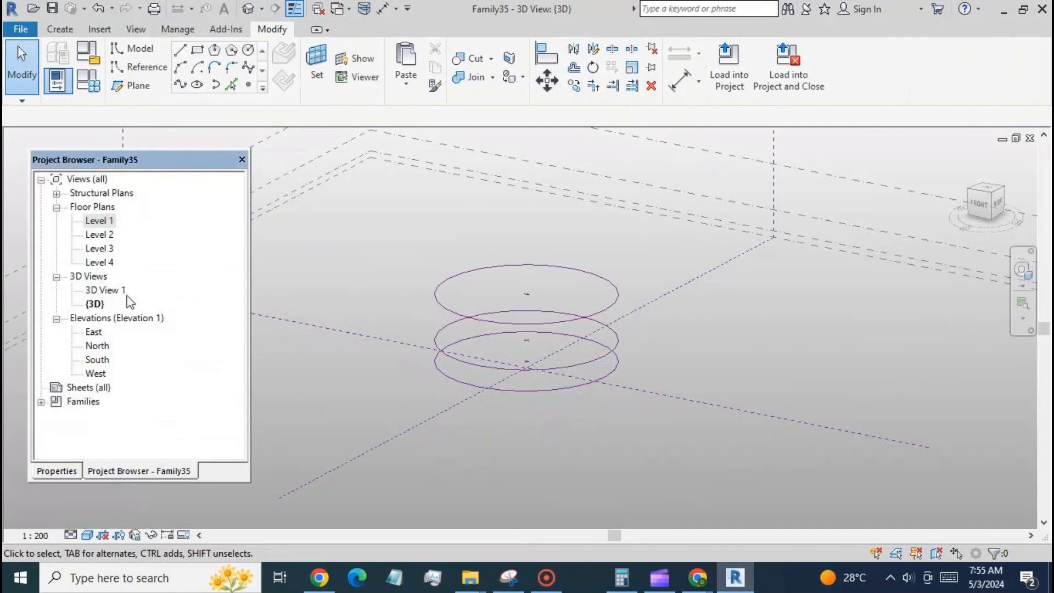
pyautogui.doubleClick(101, 235)
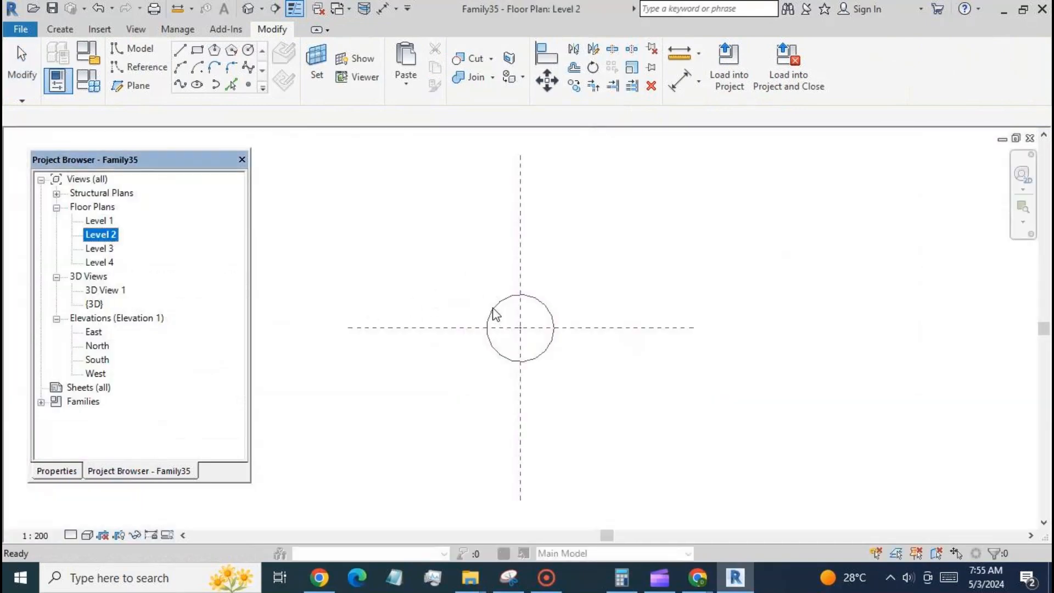
pyautogui.click(493, 351)
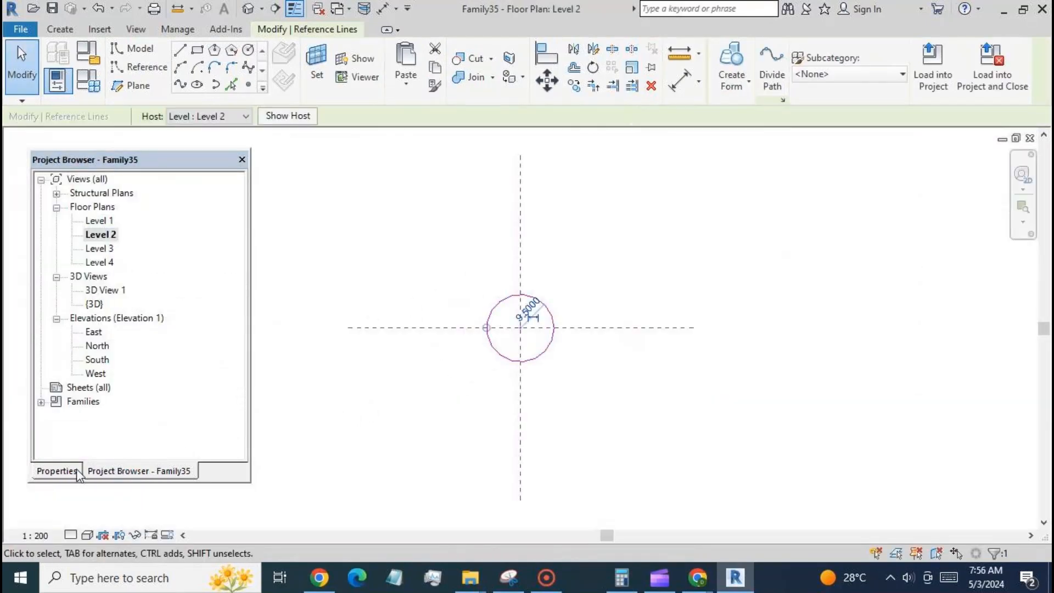
pyautogui.click(57, 471)
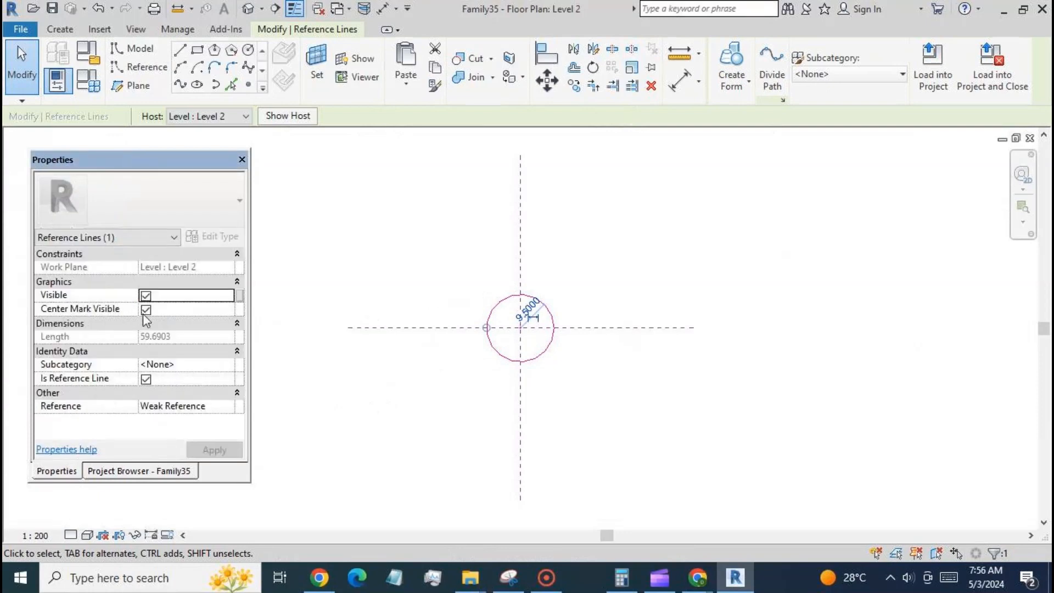
pyautogui.click(548, 61)
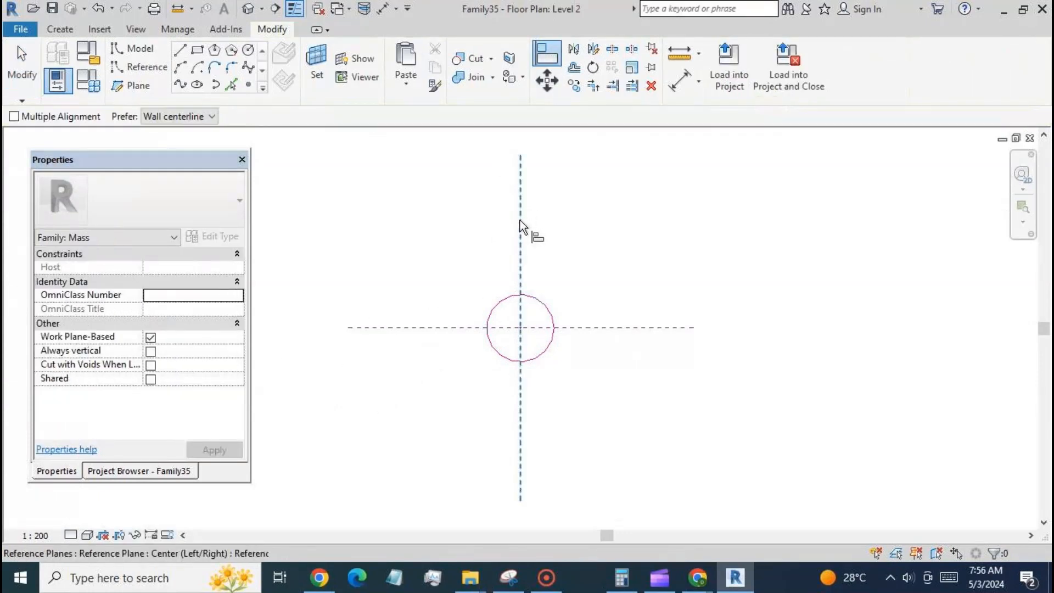
pyautogui.click(519, 219)
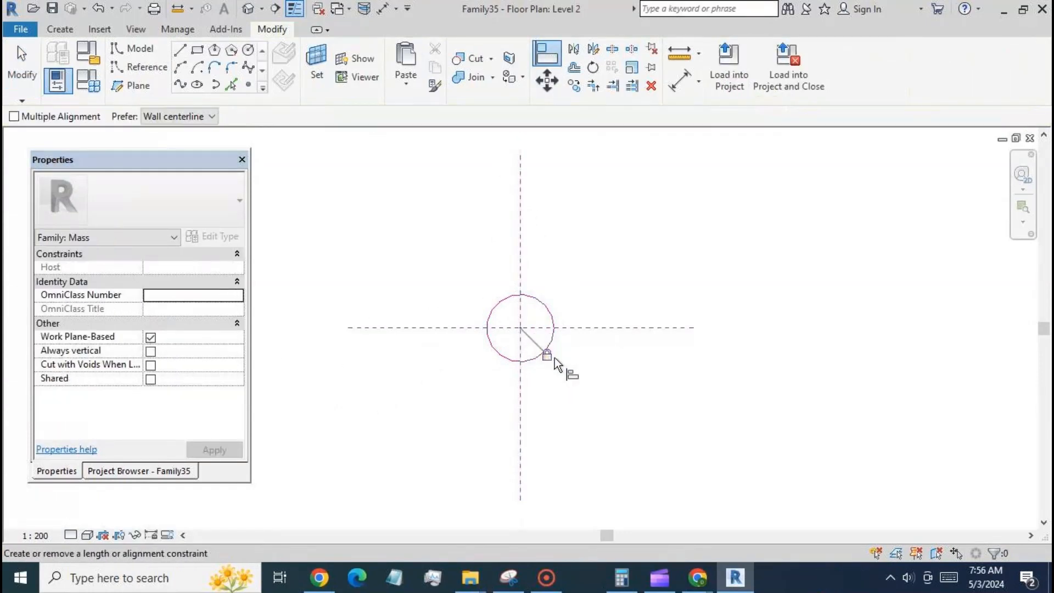
pyautogui.click(575, 327)
pyautogui.click(528, 337)
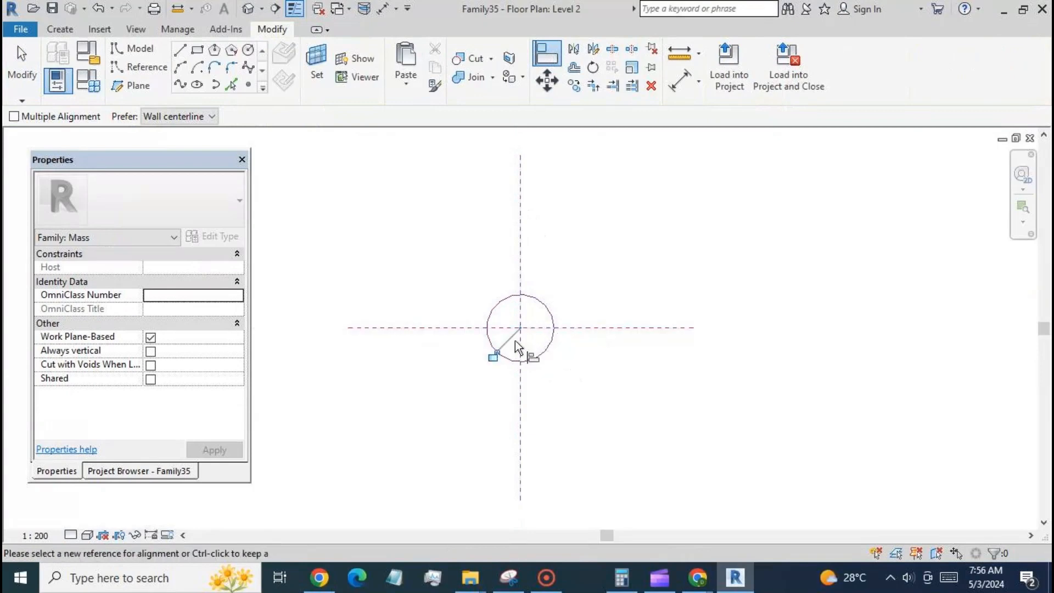
pyautogui.click(22, 74)
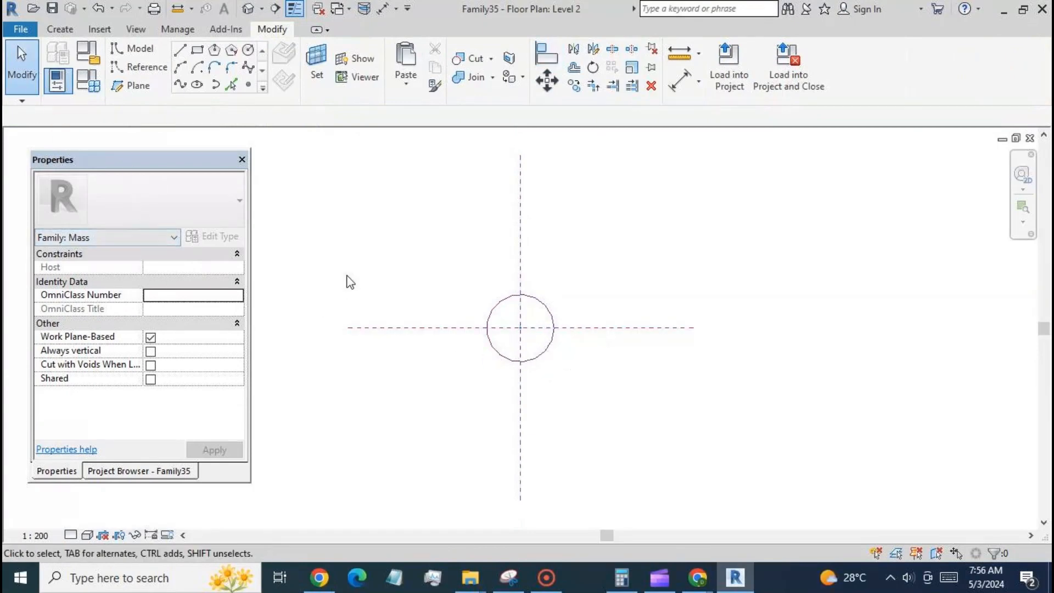
# Test the circles' constraints in the South elevation by shifting the Level 3 circle sideways, and undo the move.
pyautogui.click(129, 470)
pyautogui.doubleClick(100, 362)
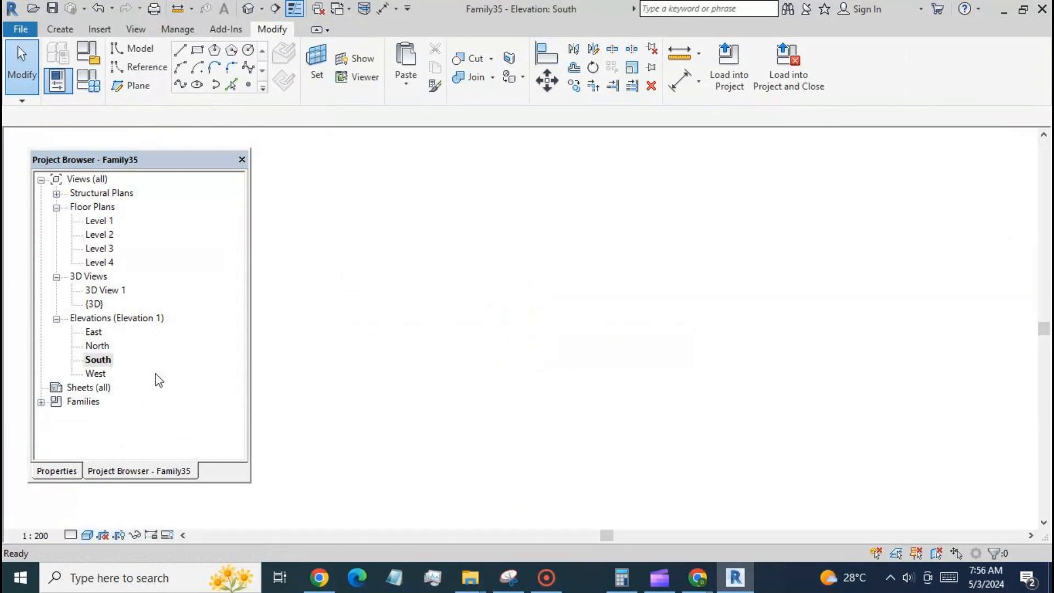
pyautogui.scroll(2, 645, 357)
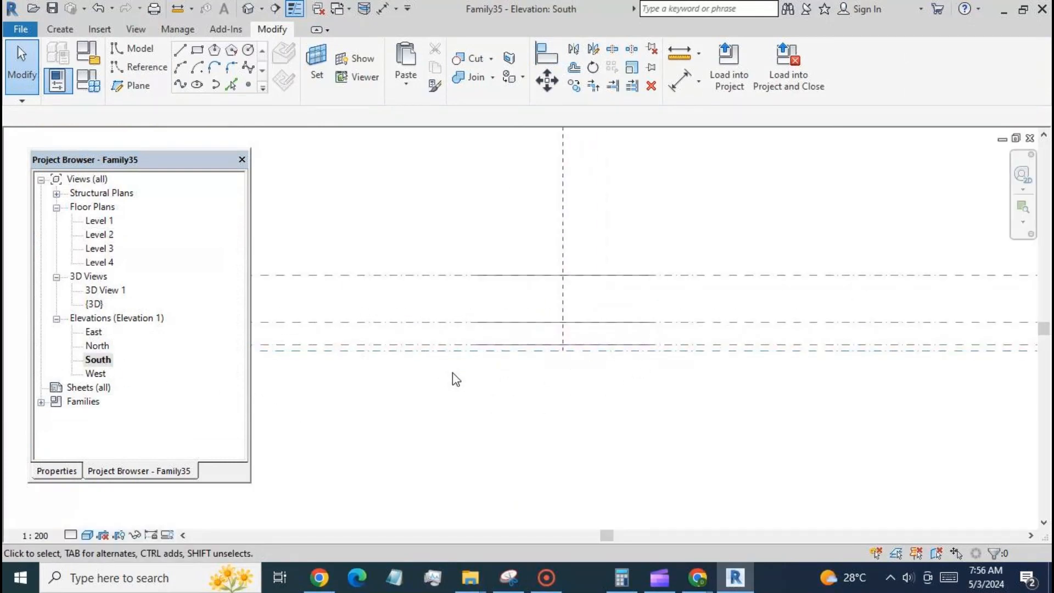
pyautogui.scroll(-1, 461, 376)
pyautogui.click(526, 354)
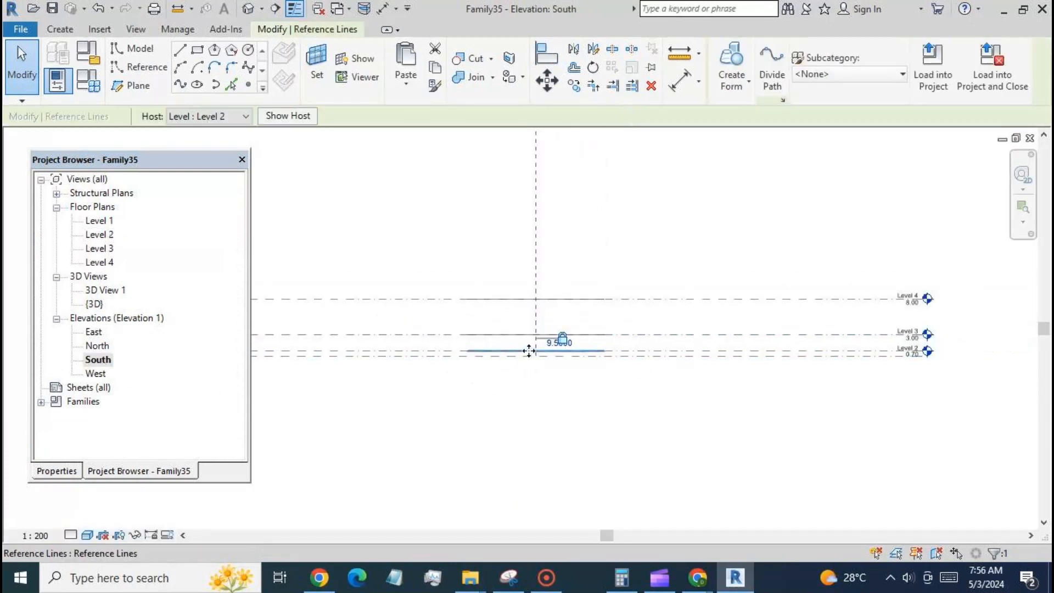
pyautogui.click(485, 335)
pyautogui.moveTo(519, 336); pyautogui.dragTo(481, 334)
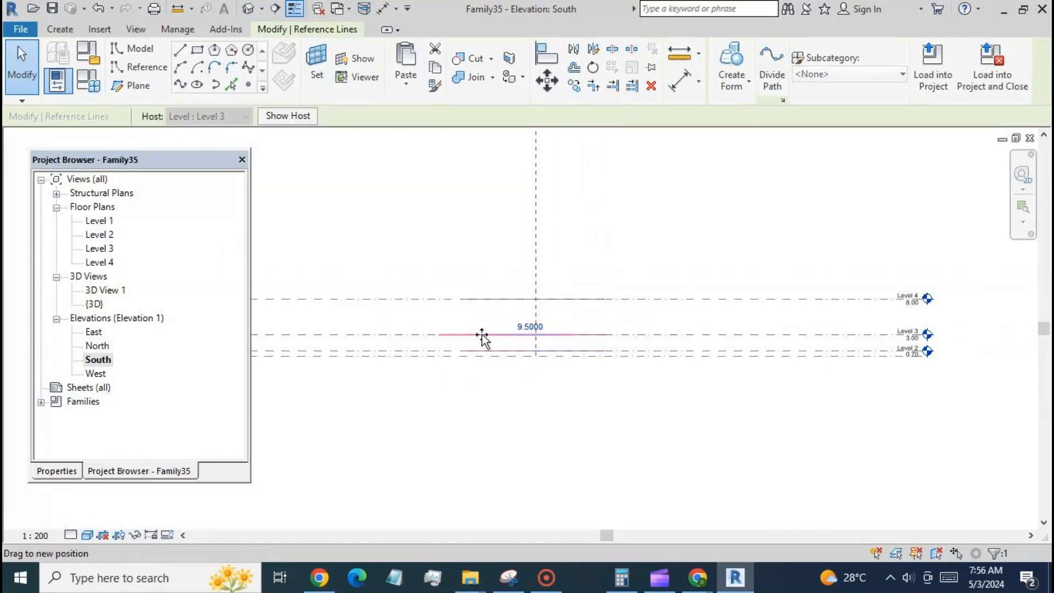
pyautogui.click(490, 393)
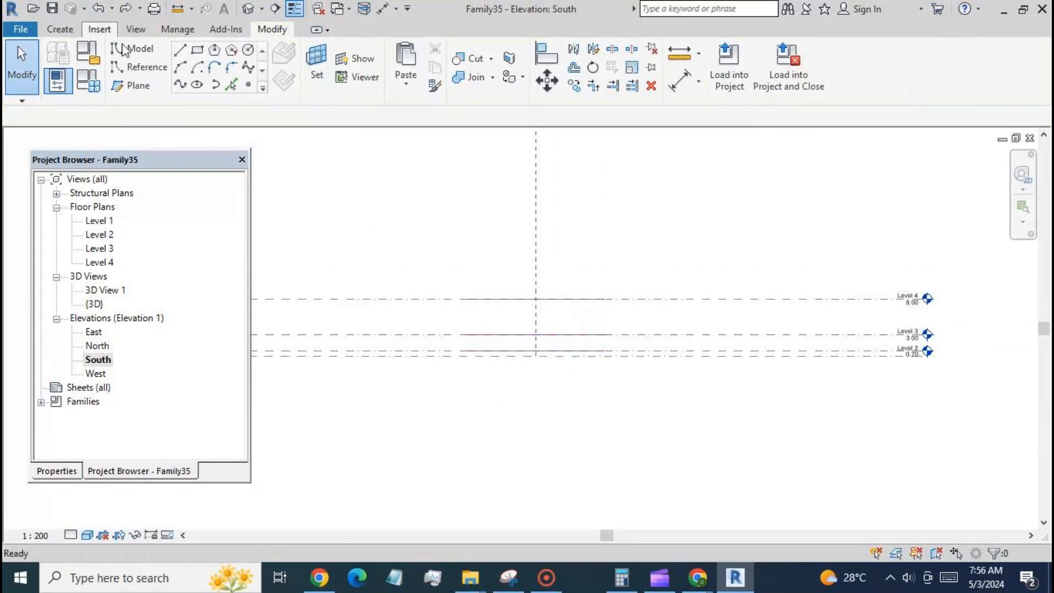
# In the Level 3 floor plan, align the circle's center to both center reference planes and lock the alignments.
pyautogui.doubleClick(100, 248)
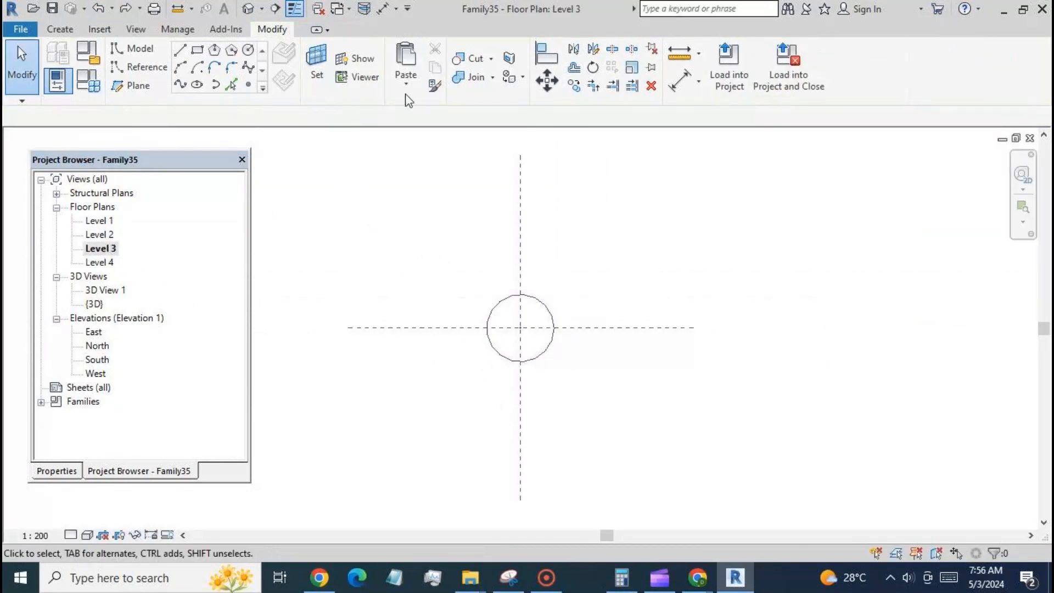
pyautogui.click(547, 48)
pyautogui.click(519, 207)
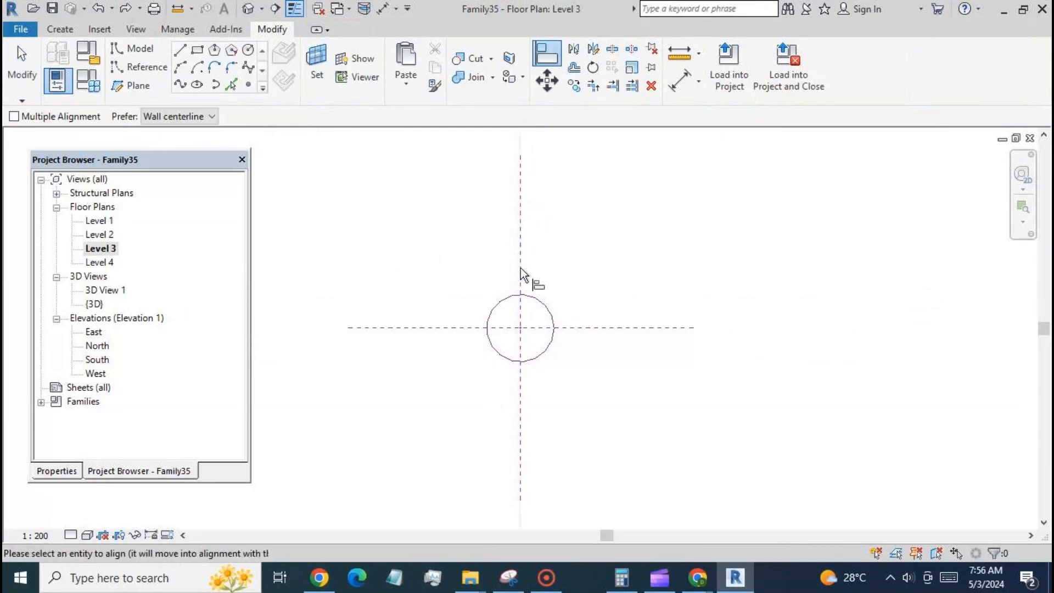
pyautogui.click(521, 326)
pyautogui.click(581, 328)
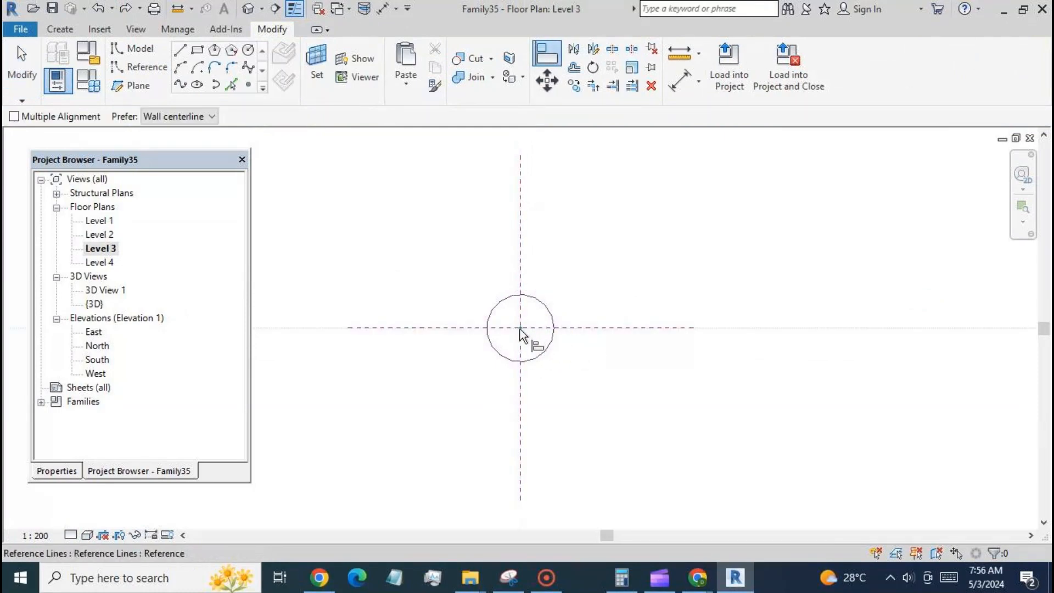
pyautogui.click(520, 328)
# In the Level 4 floor plan, align the circle's center to both center reference planes and lock the alignments.
pyautogui.doubleClick(100, 262)
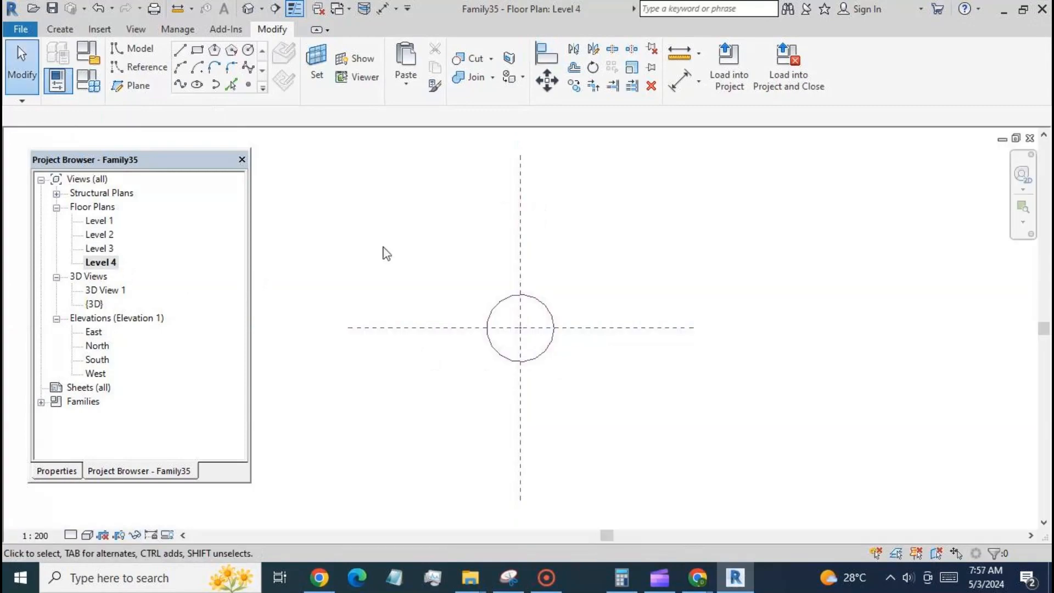
pyautogui.click(520, 219)
pyautogui.click(520, 327)
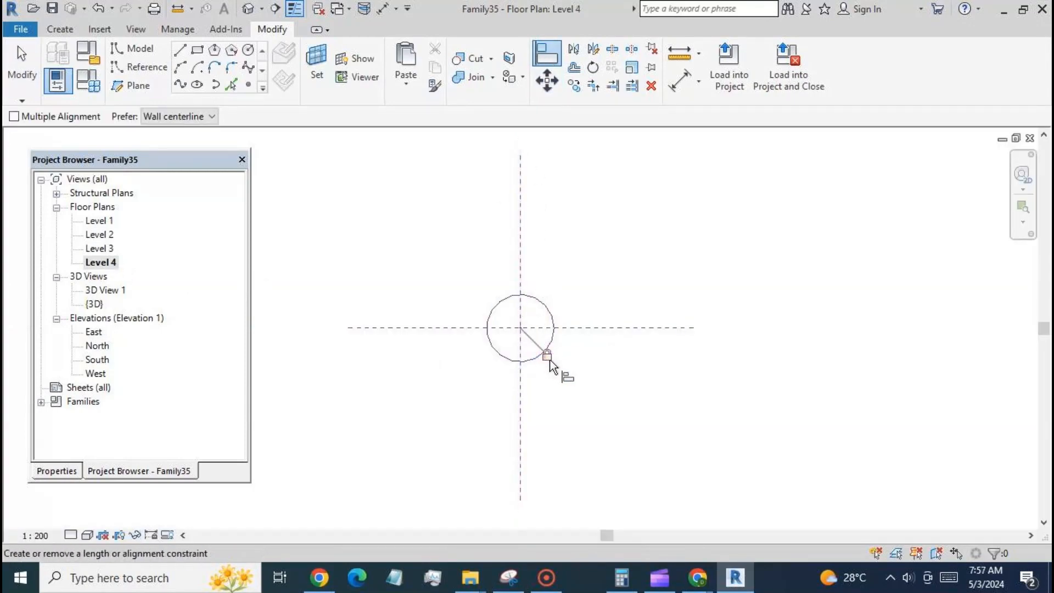
pyautogui.click(546, 355)
pyautogui.click(568, 328)
pyautogui.click(521, 328)
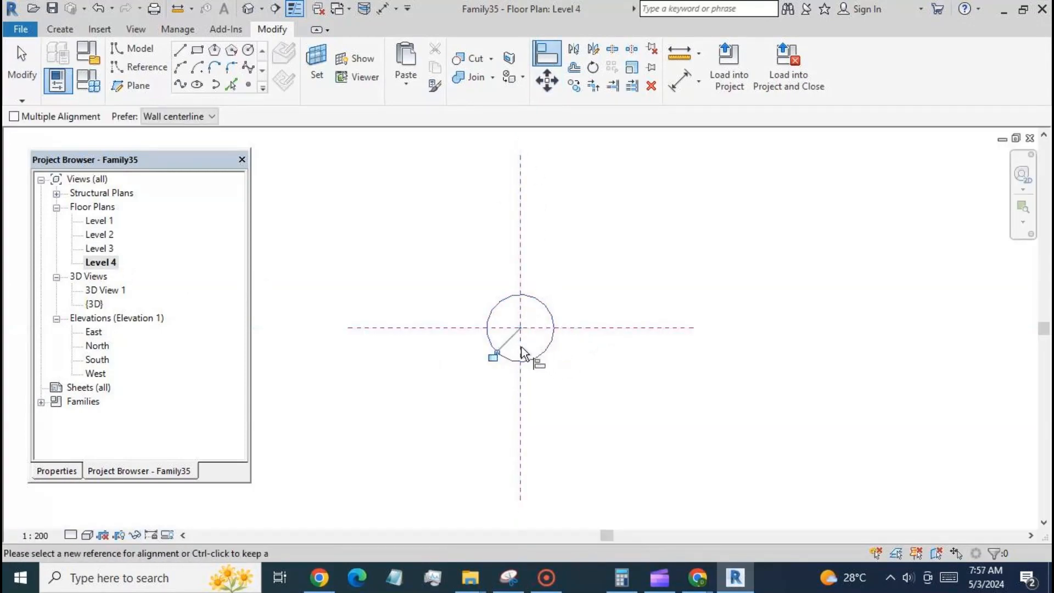
pyautogui.click(22, 61)
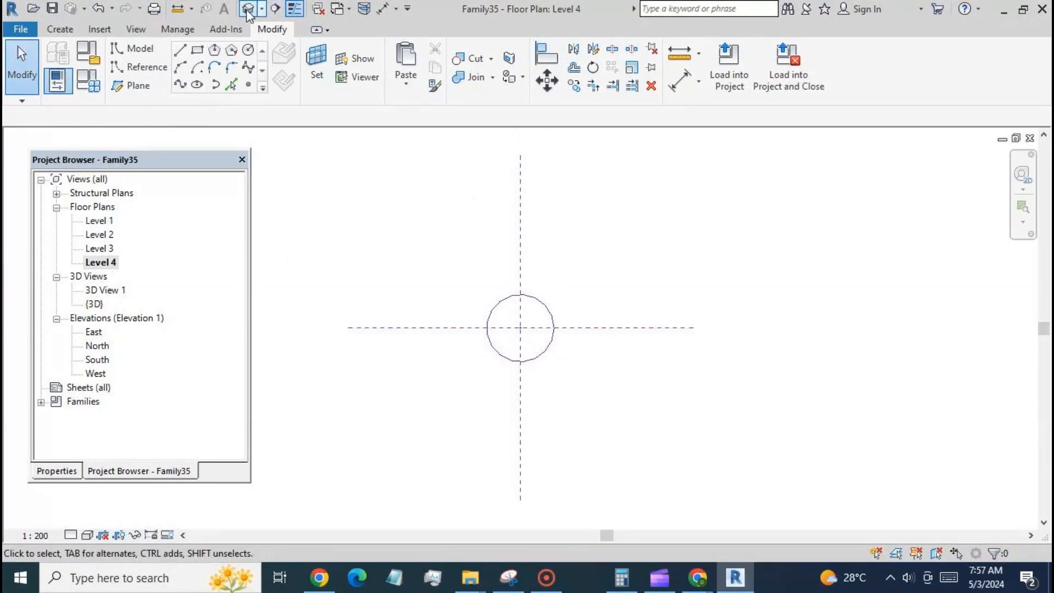
# In the 3D view, make the Level 2 circle's radius dimension permanent and label it with a new type parameter "rad lv2".
pyautogui.click(247, 9)
pyautogui.click(569, 368)
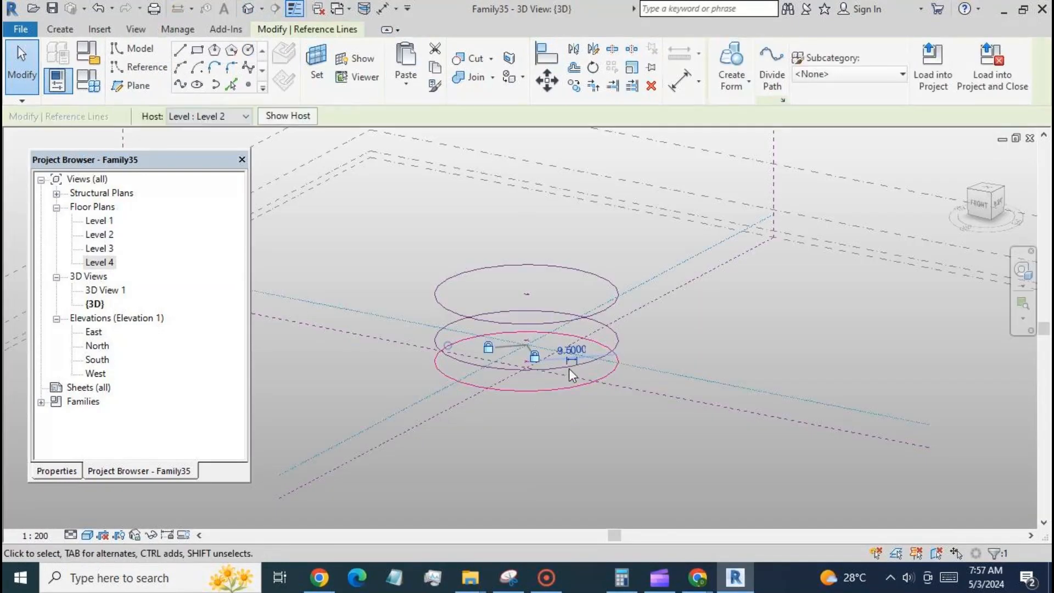
pyautogui.click(584, 354)
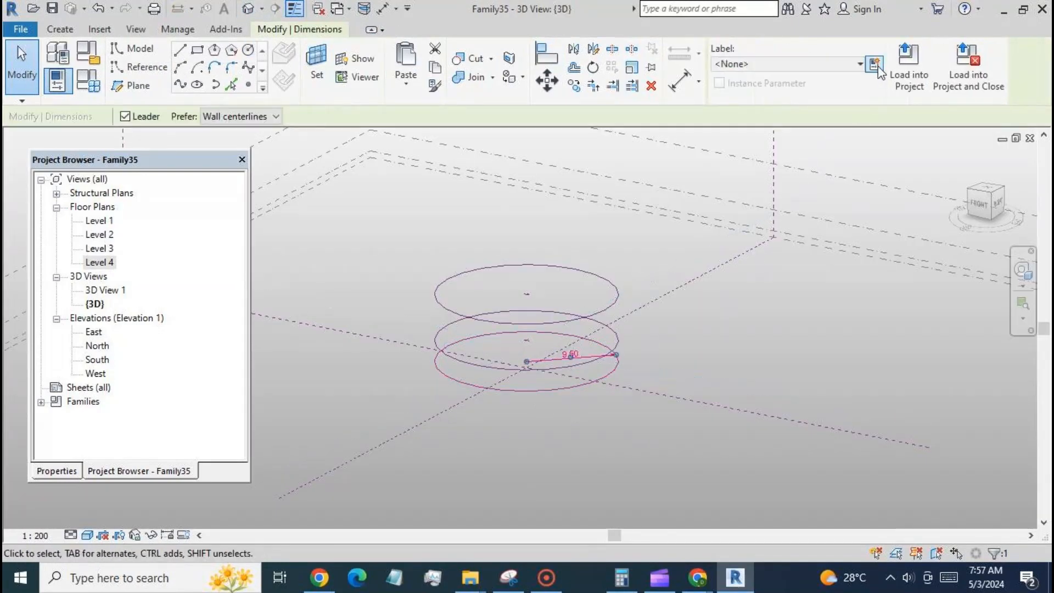
pyautogui.click(875, 64)
pyautogui.write('rad')
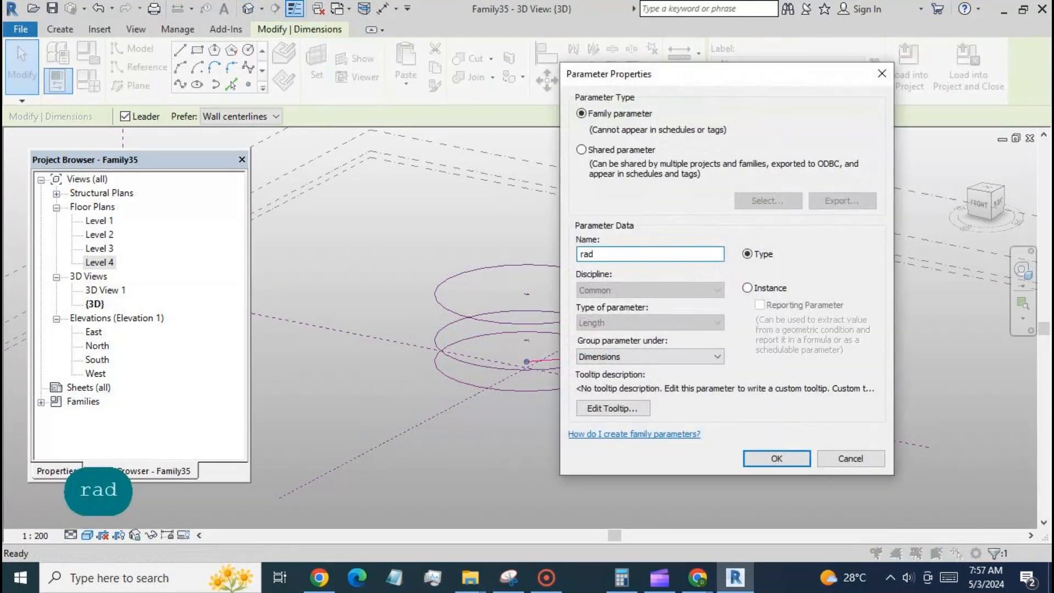
pyautogui.write(' l')
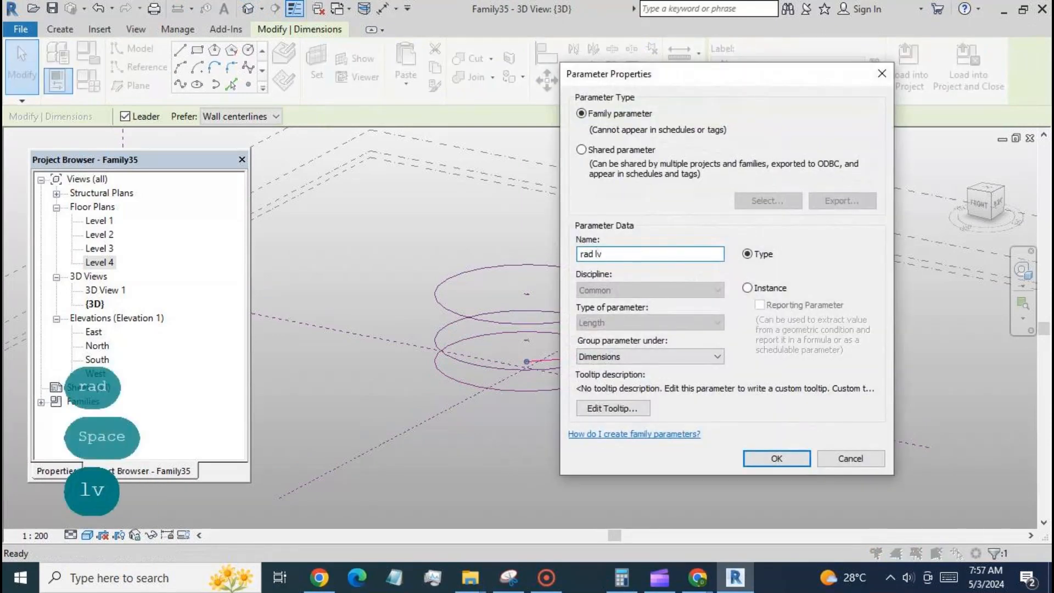
pyautogui.write('v2')
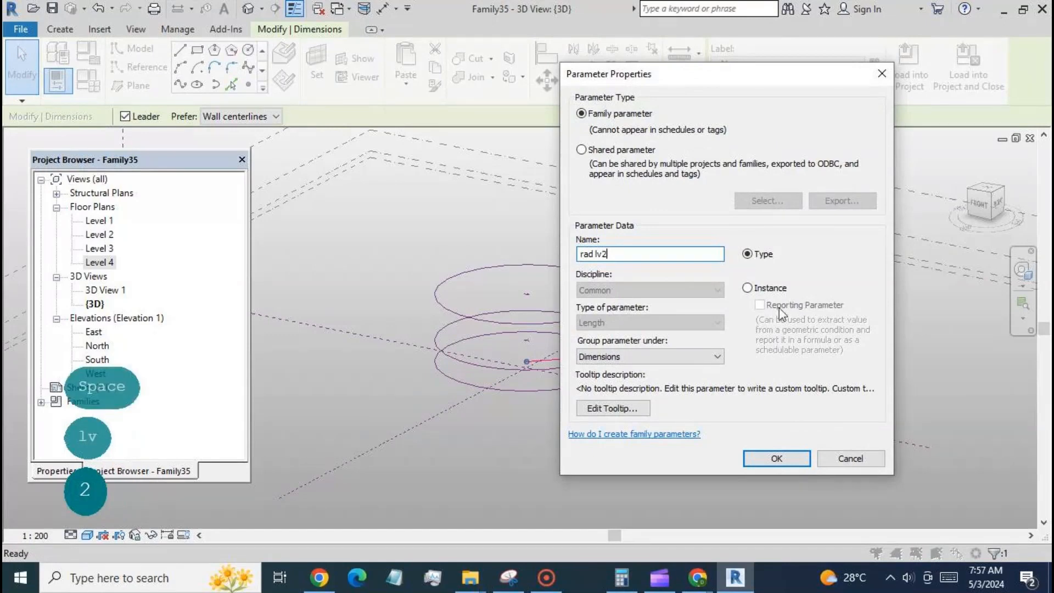
pyautogui.click(775, 458)
# Make the Level 3 circle's radius dimension permanent and label it with a new type parameter "rad lv3".
pyautogui.click(500, 370)
pyautogui.click(569, 340)
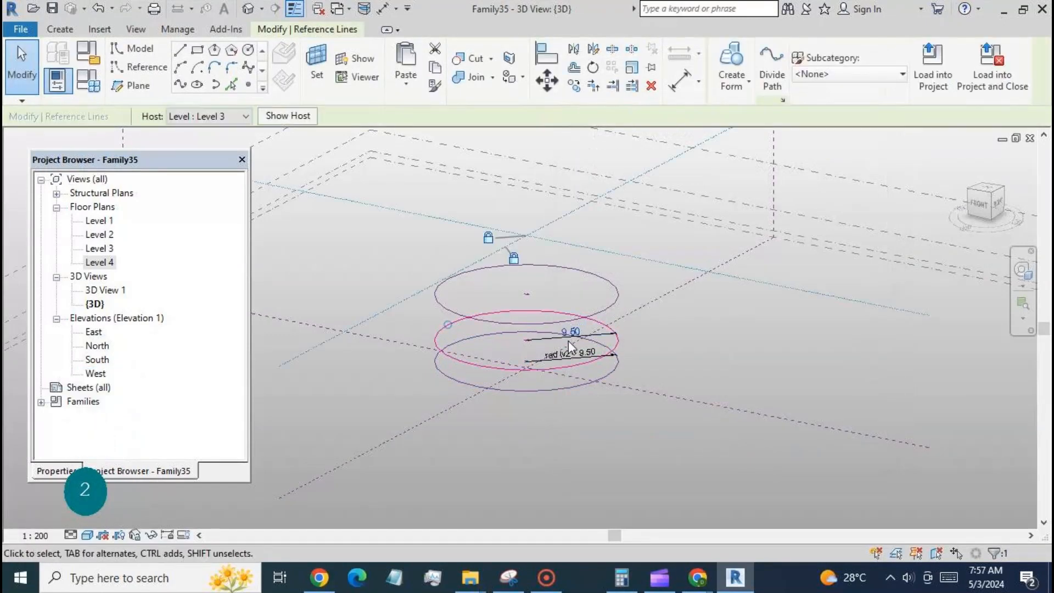
pyautogui.click(588, 336)
pyautogui.click(873, 65)
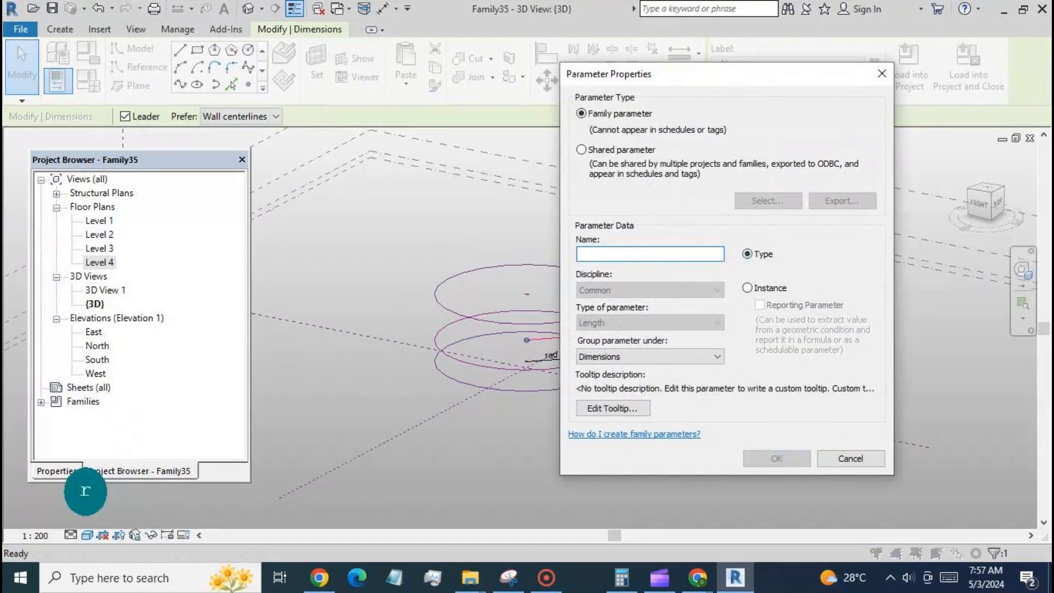
pyautogui.write('rad lv3')
pyautogui.click(775, 459)
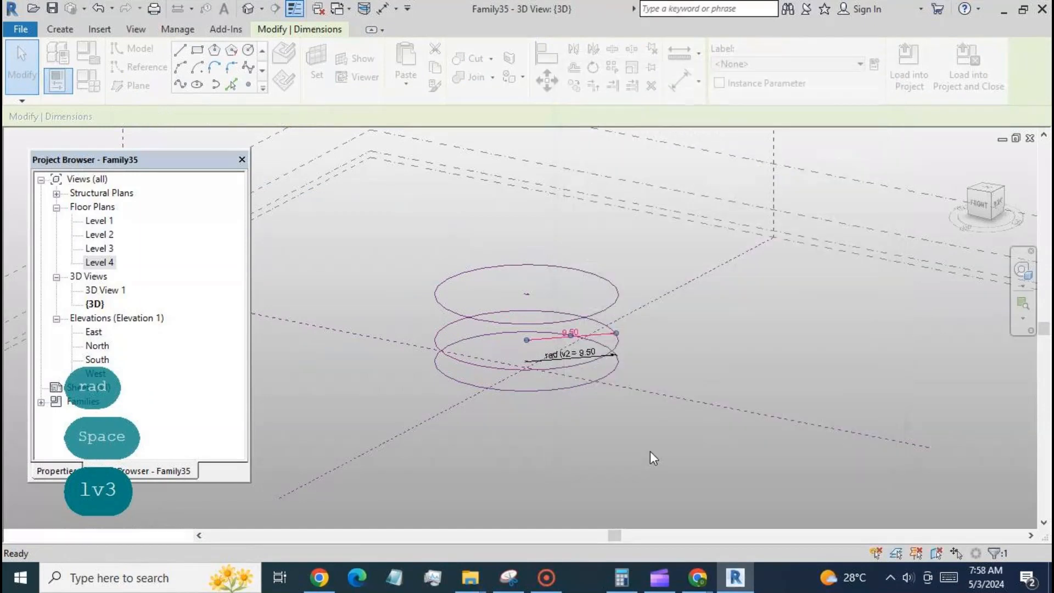
# Make the Level 4 circle's radius dimension permanent and label it with a new type parameter "rad lv 4".
pyautogui.click(600, 312)
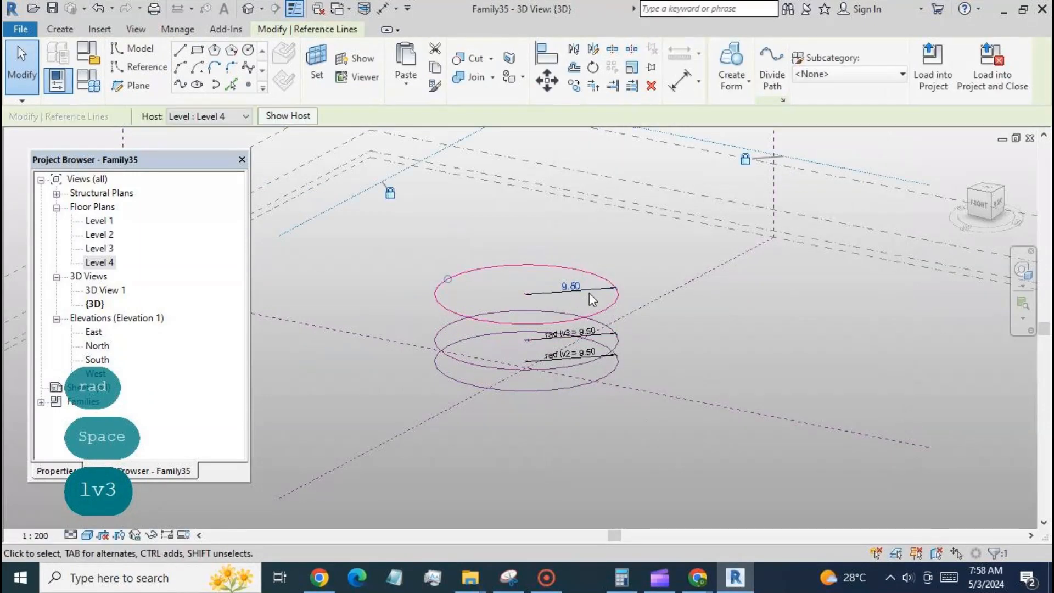
pyautogui.click(591, 288)
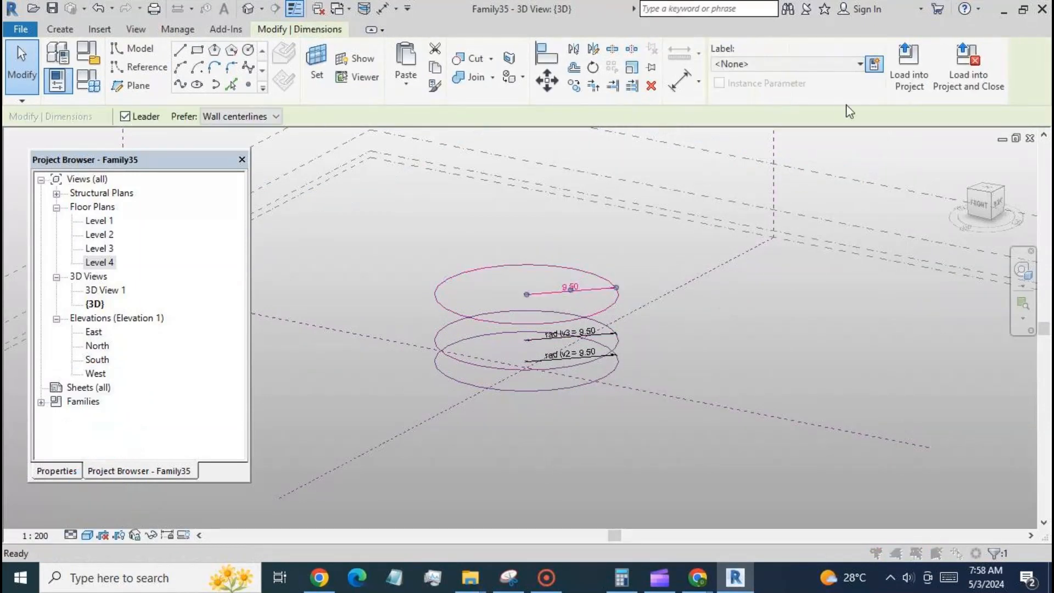
pyautogui.click(873, 64)
pyautogui.write('rad lv 4')
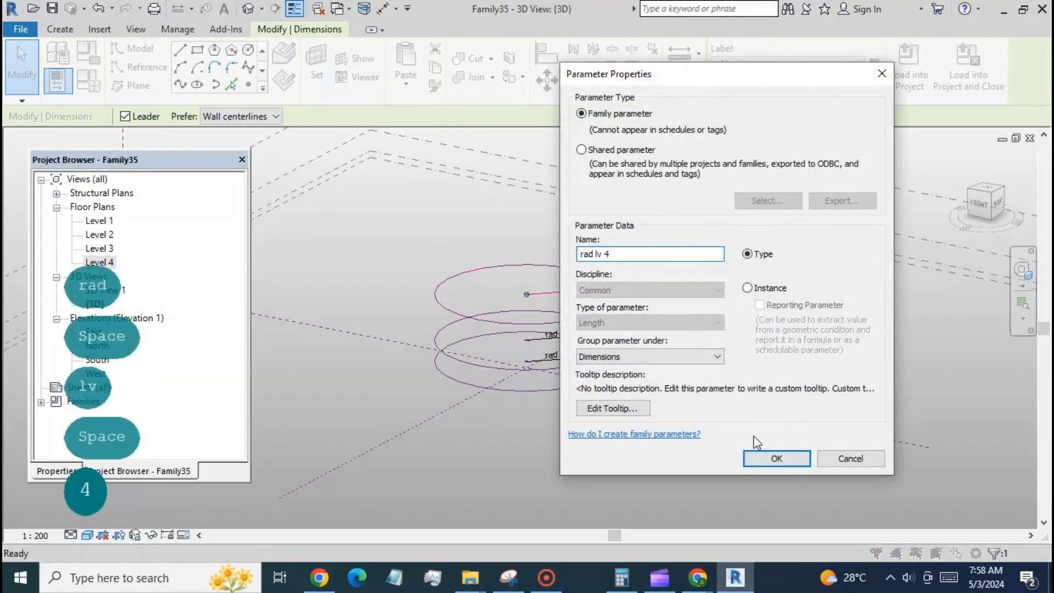
pyautogui.click(774, 457)
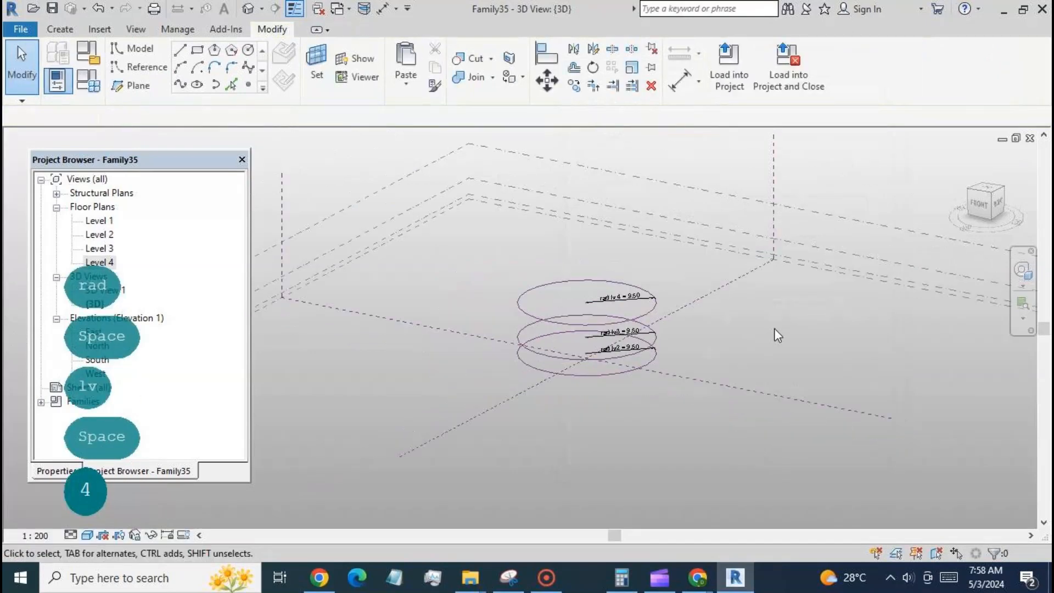
# Set the family's radius parameters to 4 for rad lv2, 6 for rad lv3 and 10 for rad lv 4.
pyautogui.click(88, 81)
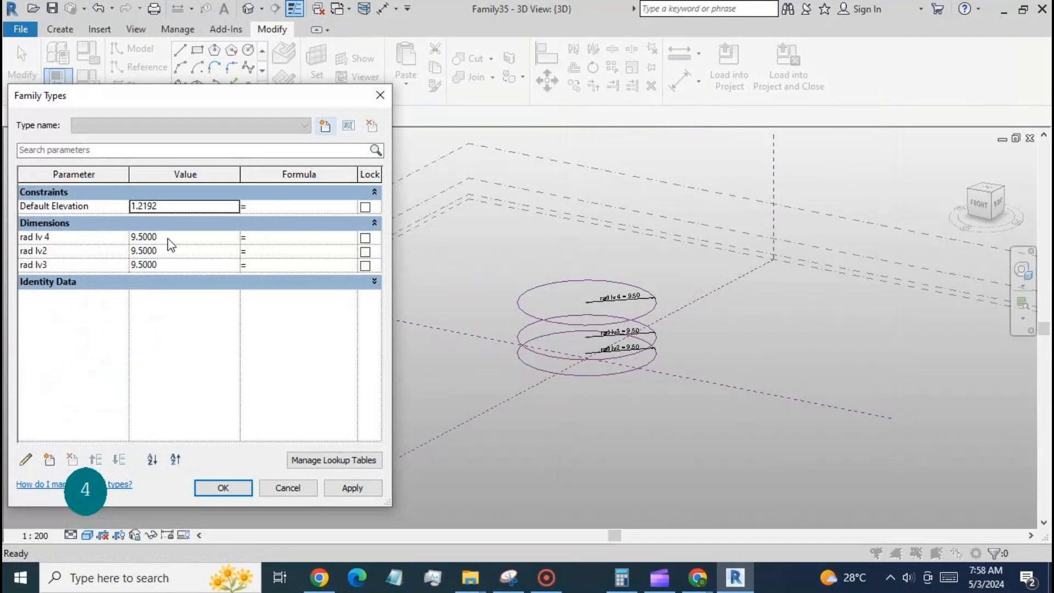
pyautogui.click(173, 252)
pyautogui.write('4')
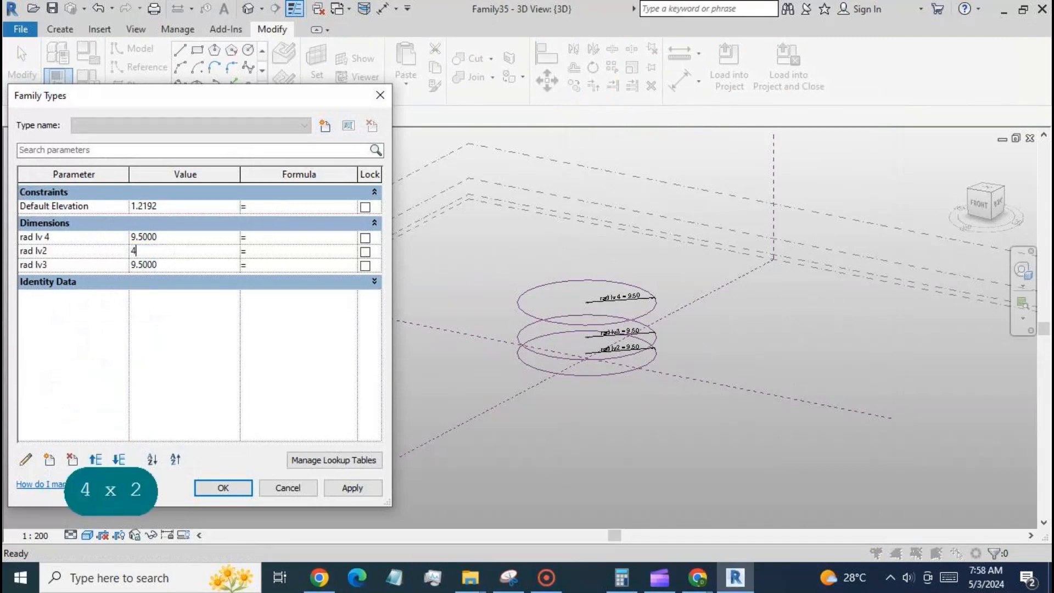
pyautogui.click(352, 489)
pyautogui.click(174, 265)
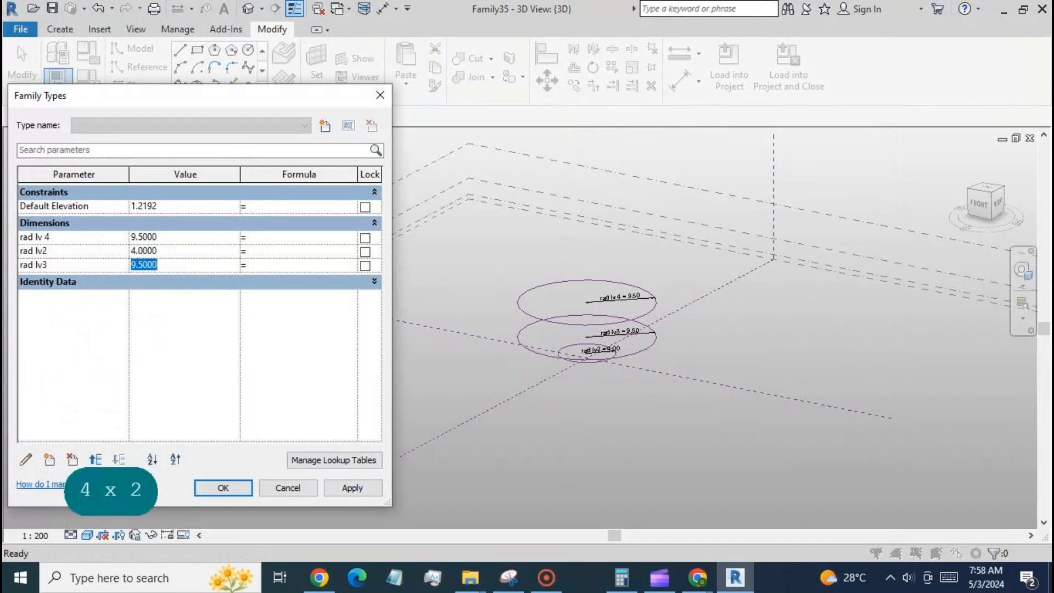
pyautogui.write('6')
pyautogui.click(351, 488)
pyautogui.click(180, 238)
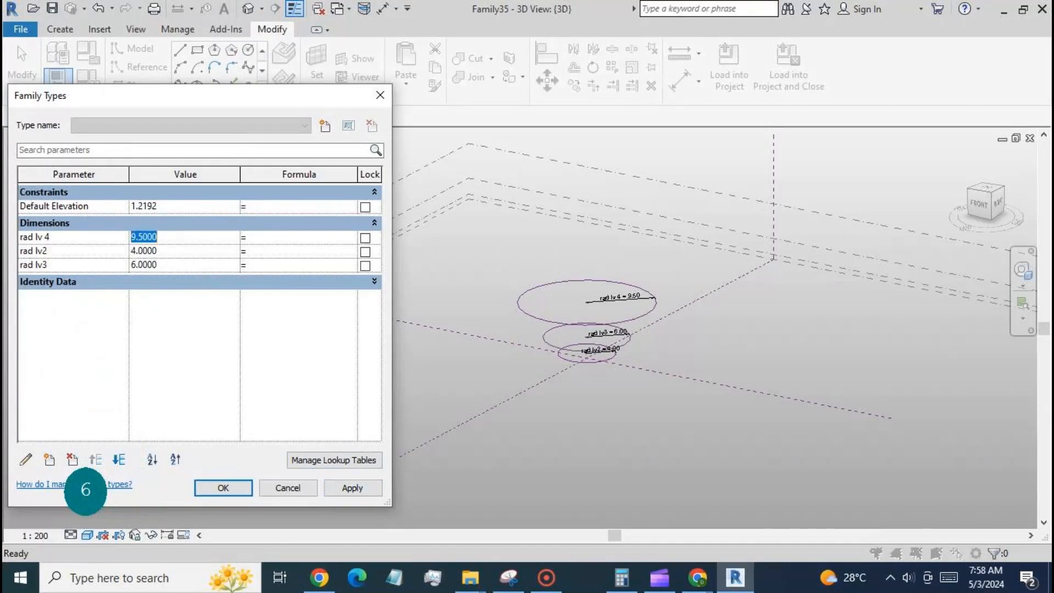
pyautogui.write('10')
pyautogui.click(348, 488)
pyautogui.click(223, 487)
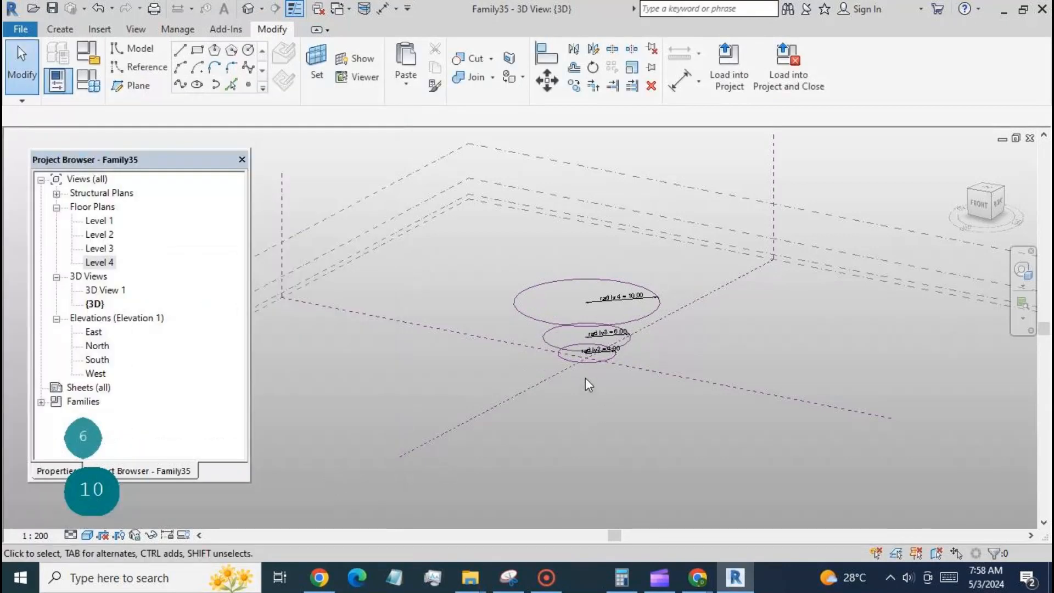
# Select all three reference circles and divide them into nodes with Divide Path.
pyautogui.scroll(2, 585, 378)
pyautogui.click(527, 330)
pyautogui.keyDown('ctrl'); pyautogui.click(529, 321); pyautogui.keyUp('ctrl')
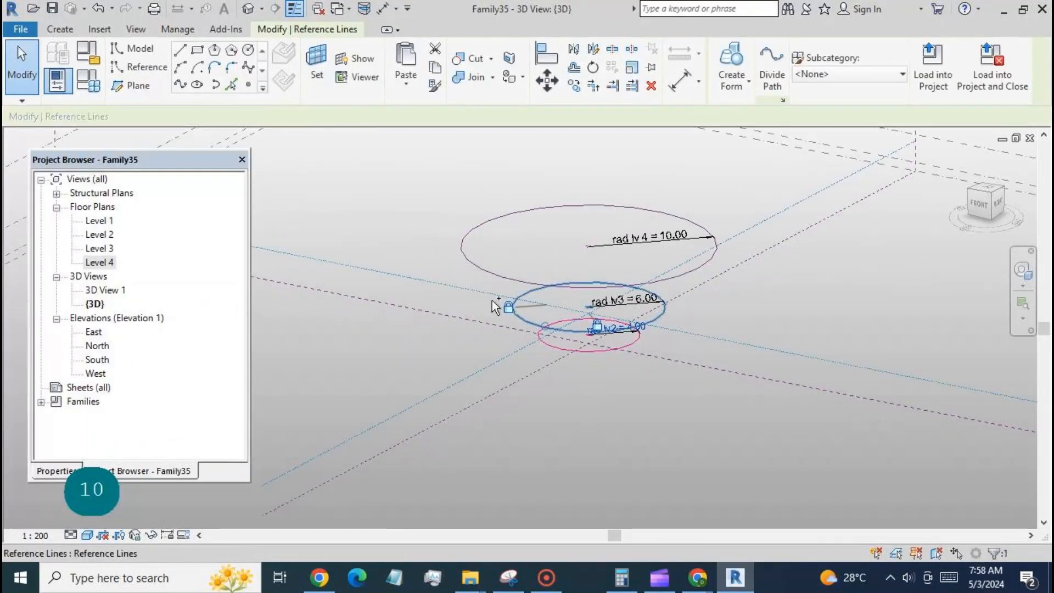
pyautogui.keyDown('ctrl'); pyautogui.click(486, 271); pyautogui.keyUp('ctrl')
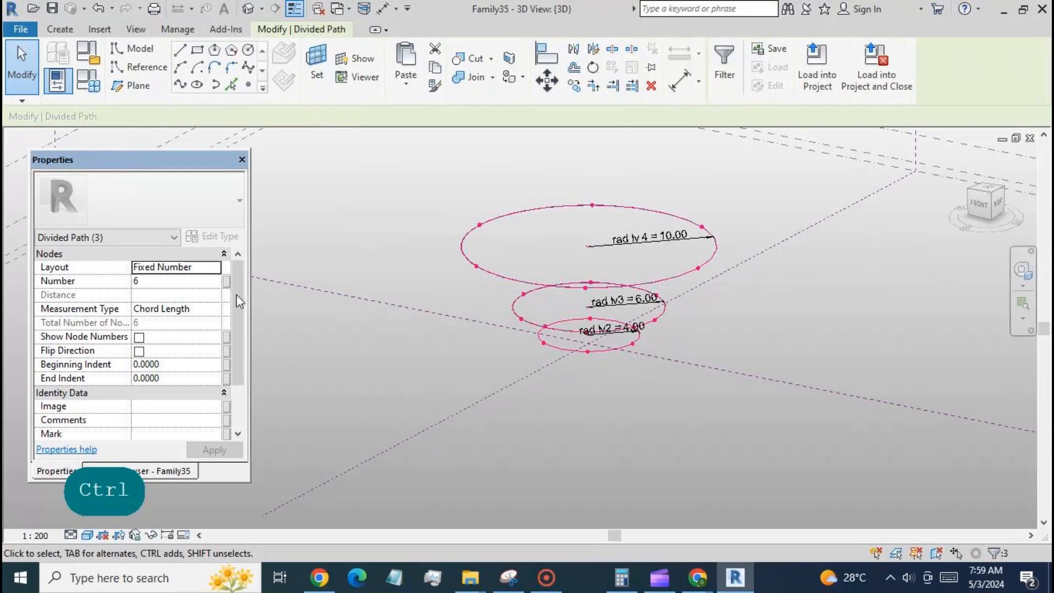
# Associate the node Number of the three divided paths with a new type parameter named "n".
pyautogui.click(227, 281)
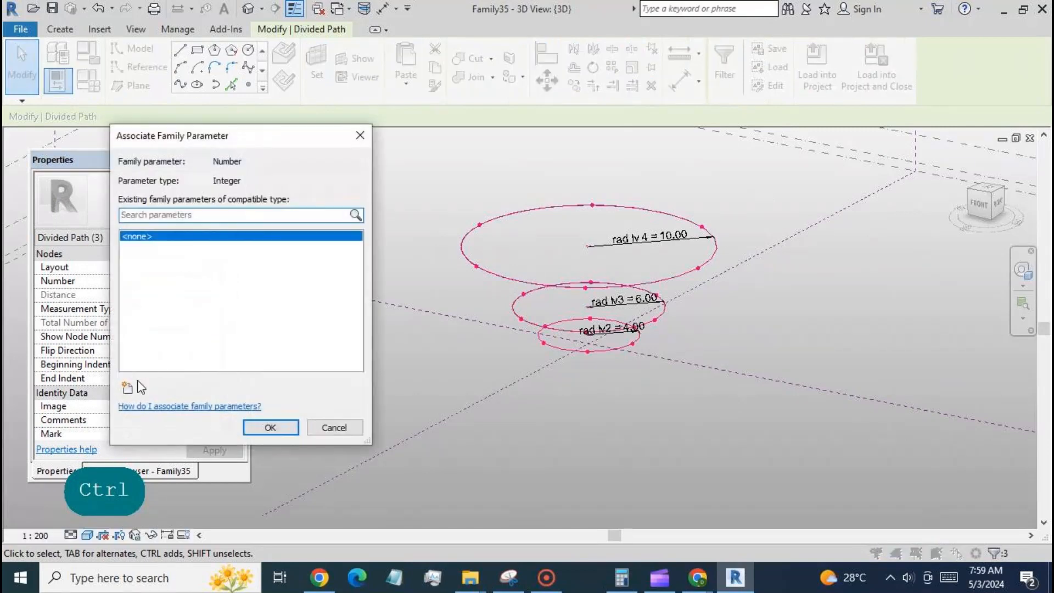
pyautogui.click(127, 388)
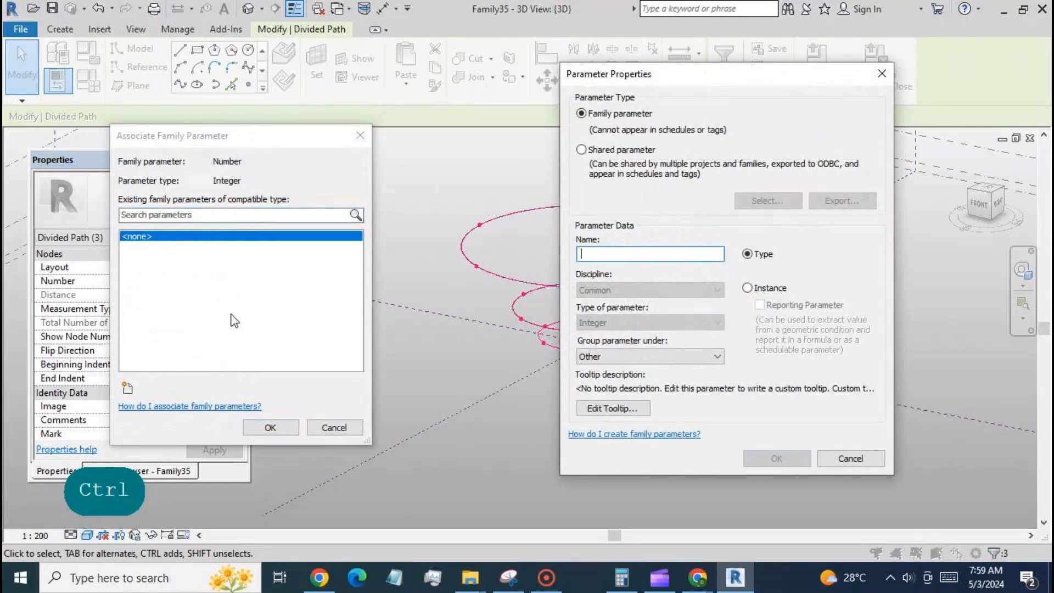
pyautogui.write('n')
pyautogui.click(776, 458)
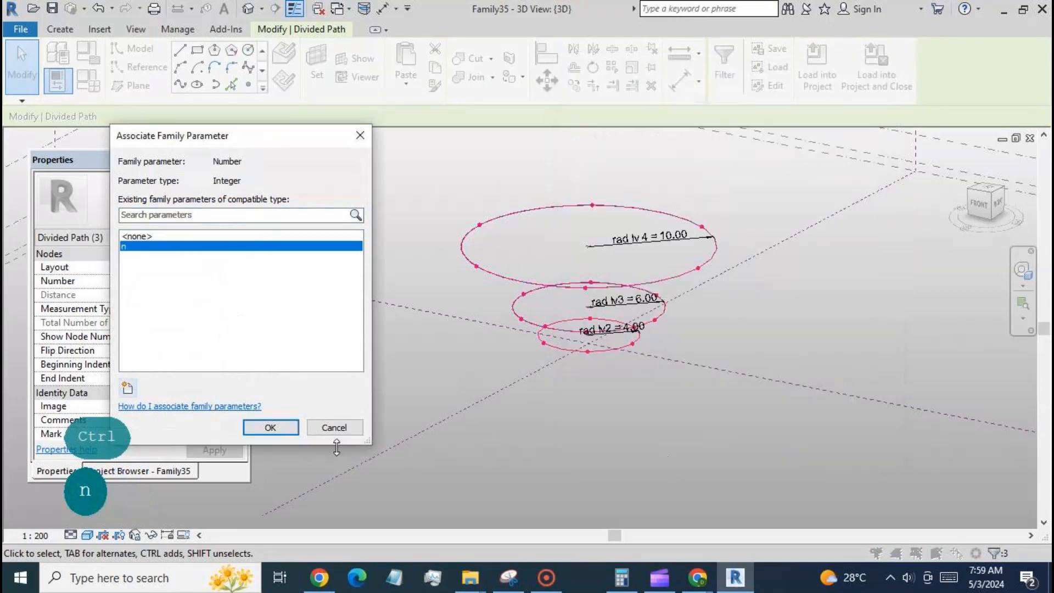
pyautogui.click(280, 427)
pyautogui.scroll(-2, 730, 406)
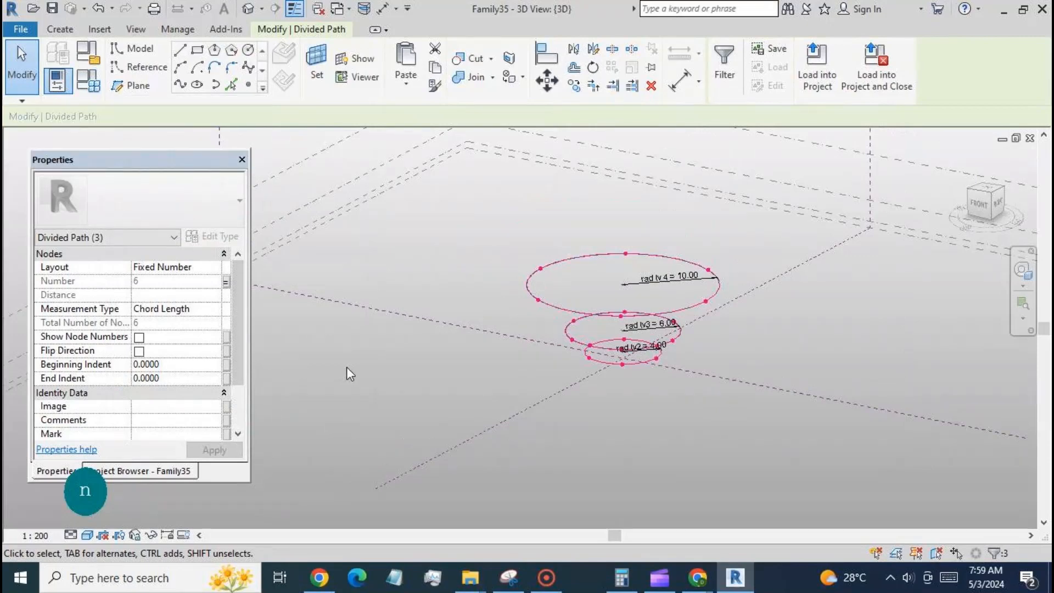
# Switch to the tree column fam1 family and load it into the Family35 mass.
pyautogui.click(347, 11)
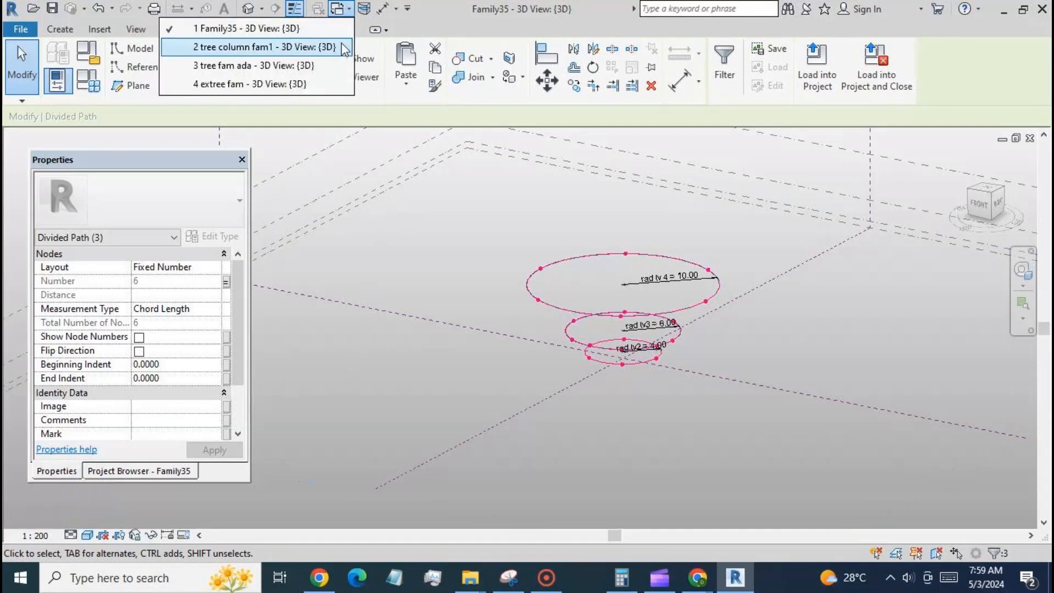
pyautogui.click(264, 47)
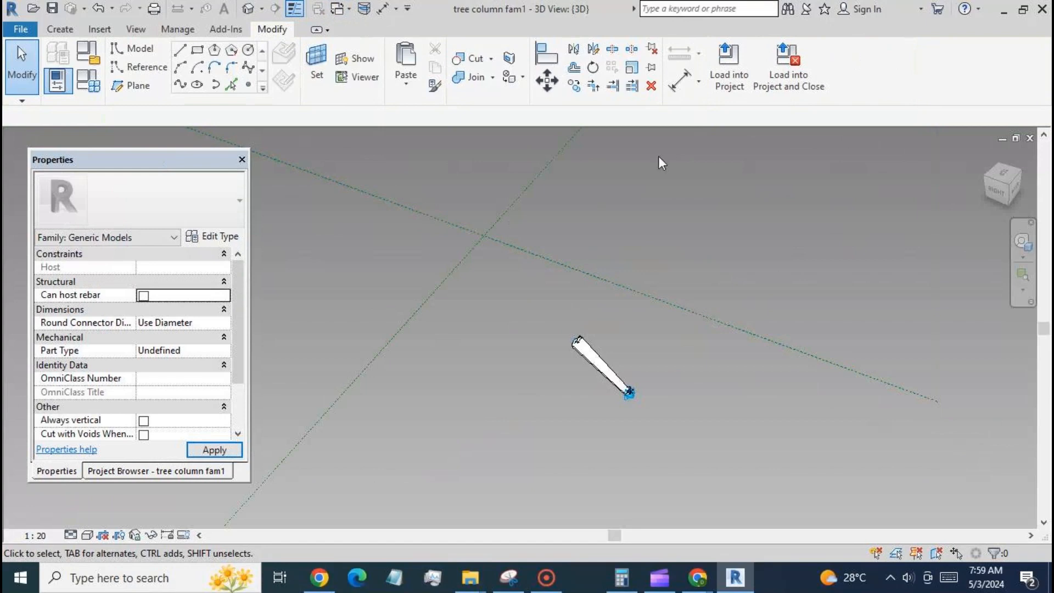
pyautogui.click(724, 60)
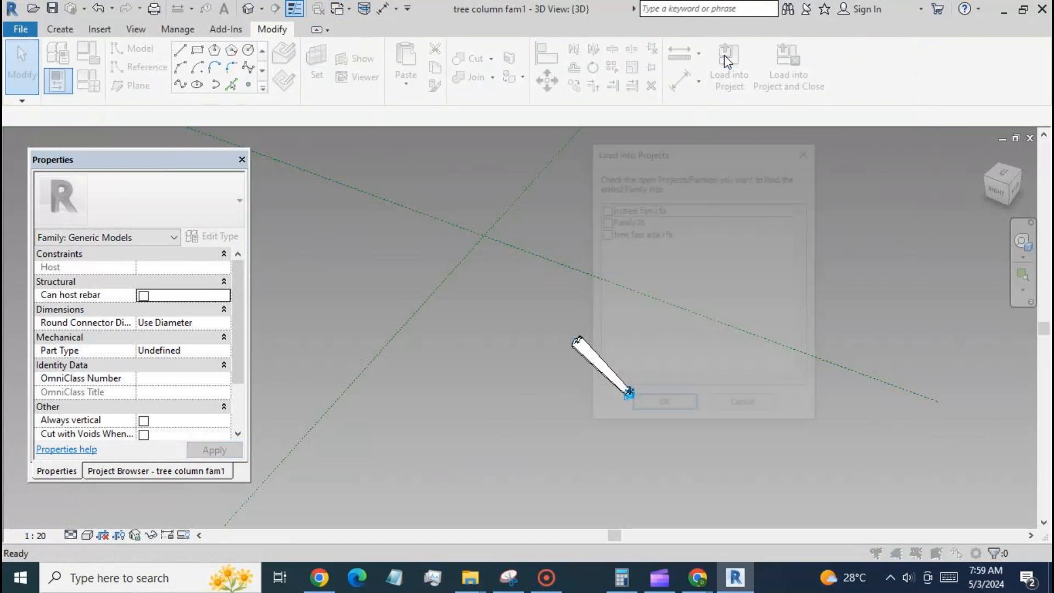
pyautogui.click(604, 221)
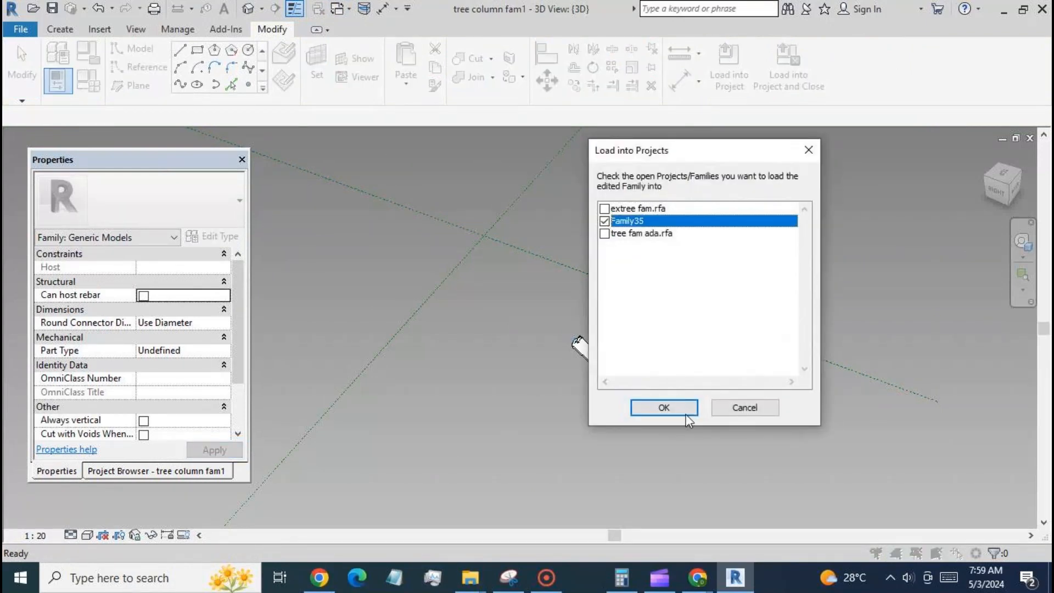
pyautogui.click(684, 409)
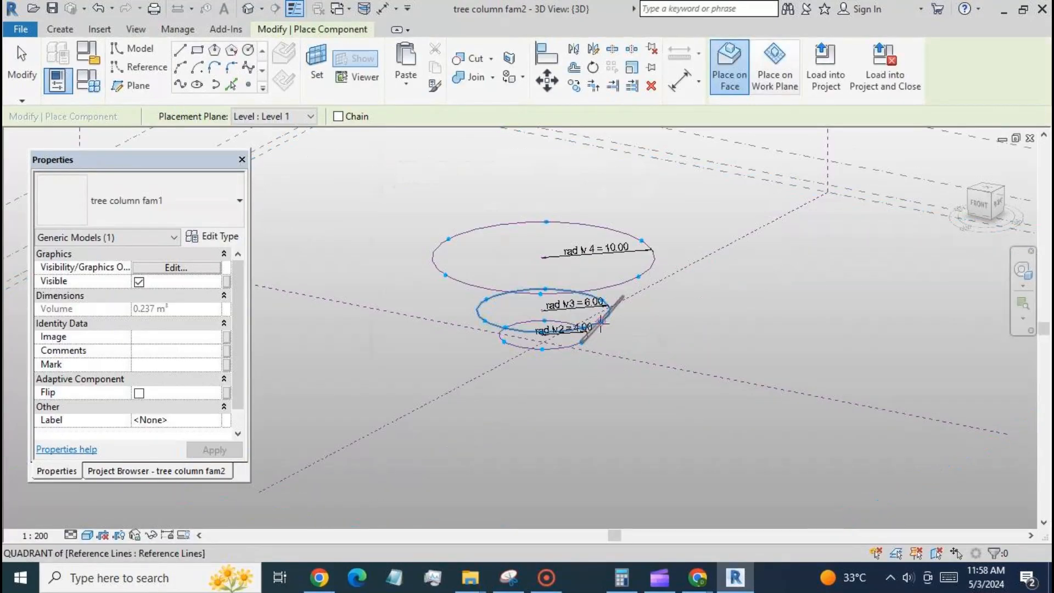
# Place the adaptive branch component through corresponding nodes of the Level 2, Level 3 and Level 4 circles, and end placement.
pyautogui.click(600, 323)
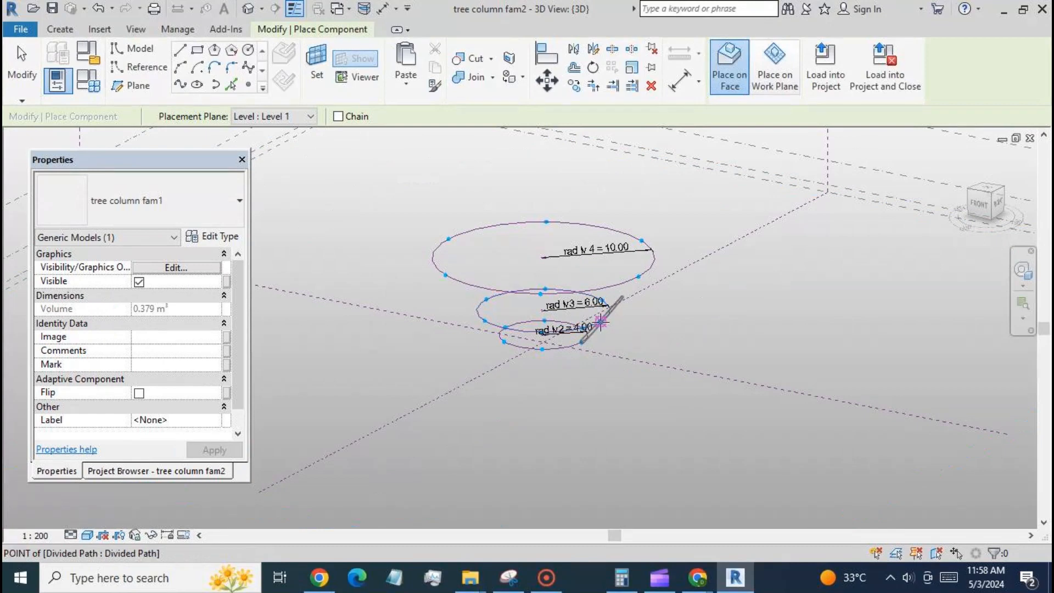
pyautogui.click(637, 276)
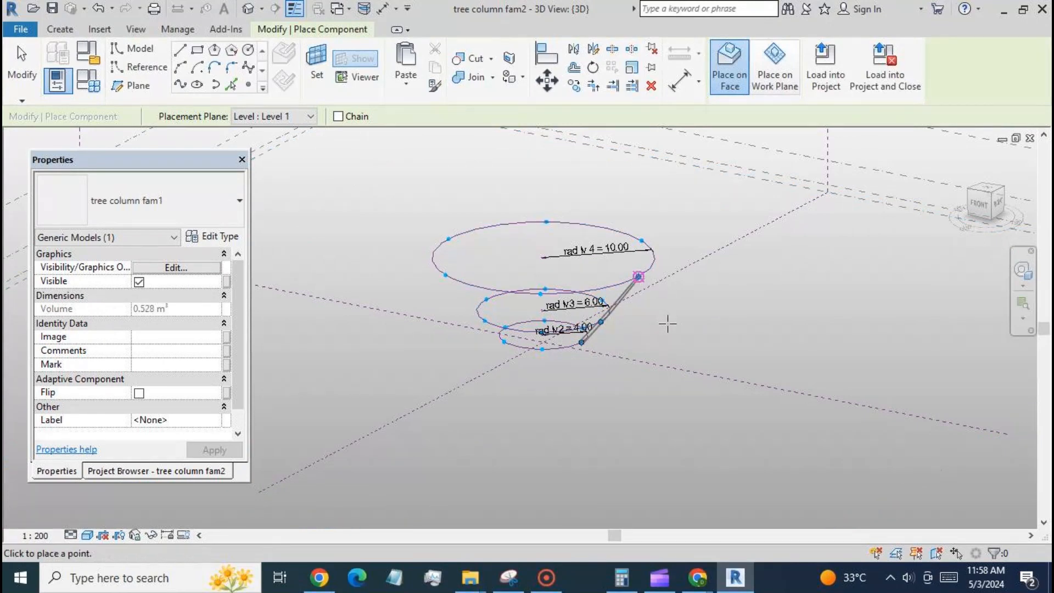
pyautogui.press('Escape')
pyautogui.press('Escape')
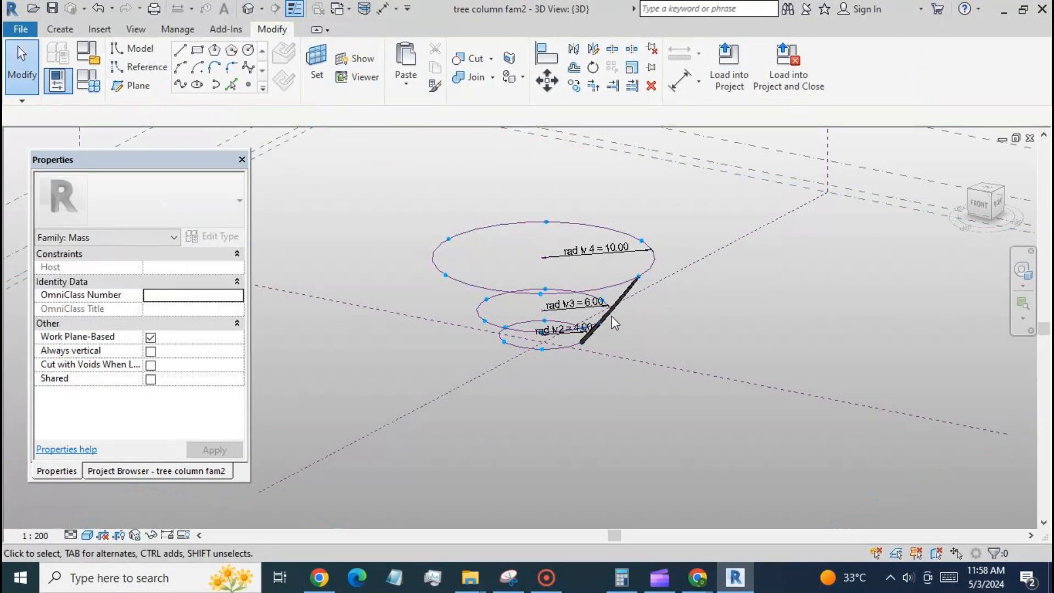
# Repeat the placed branch component around all nodes of the divided circles.
pyautogui.click(610, 312)
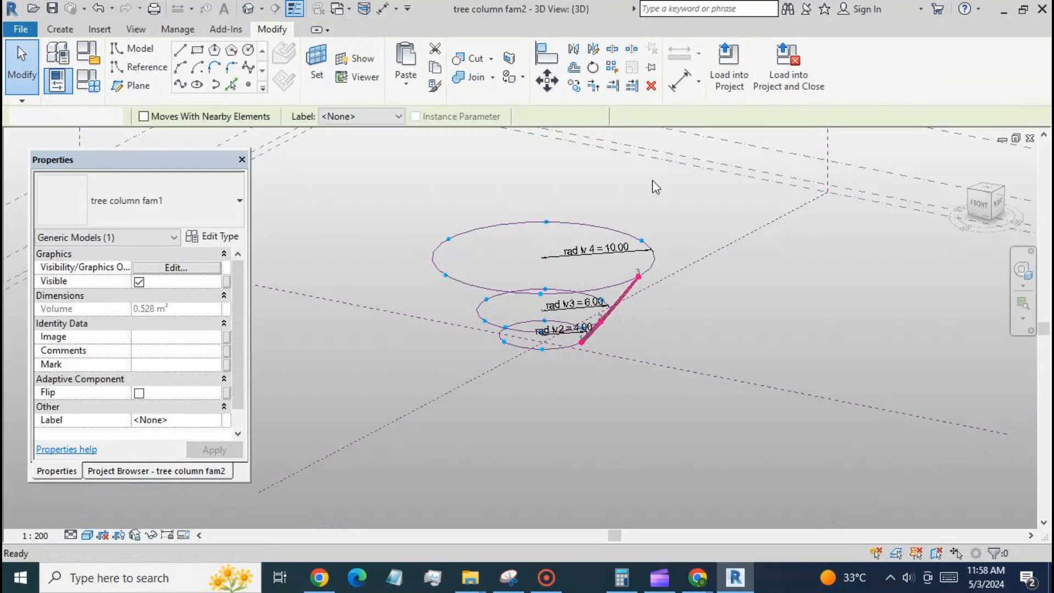
pyautogui.scroll(-1, 804, 297)
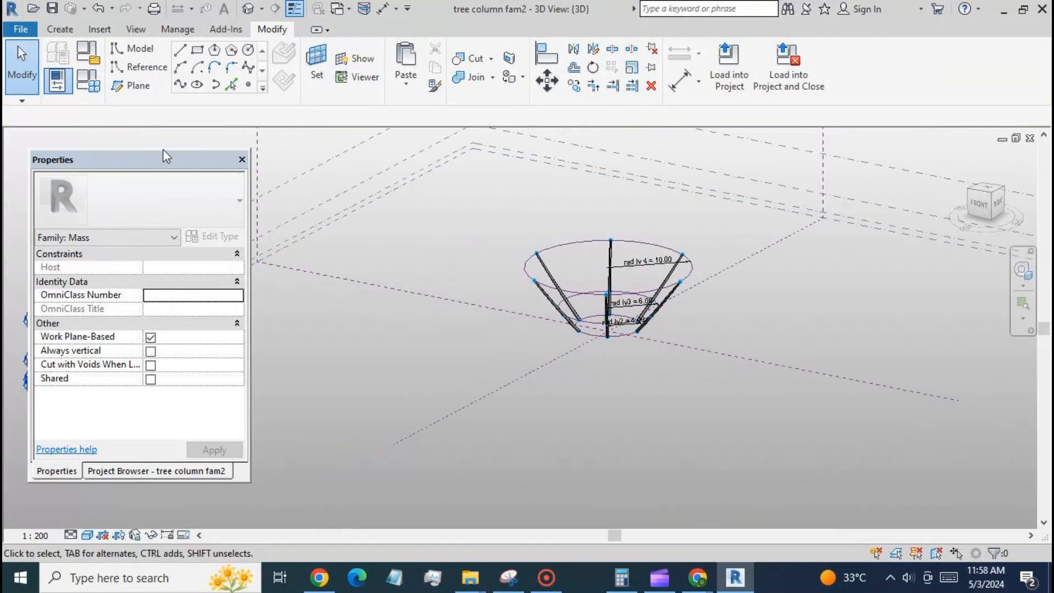
# Set the family parameter rad lv3 to 4.5 and apply it to the column.
pyautogui.click(88, 80)
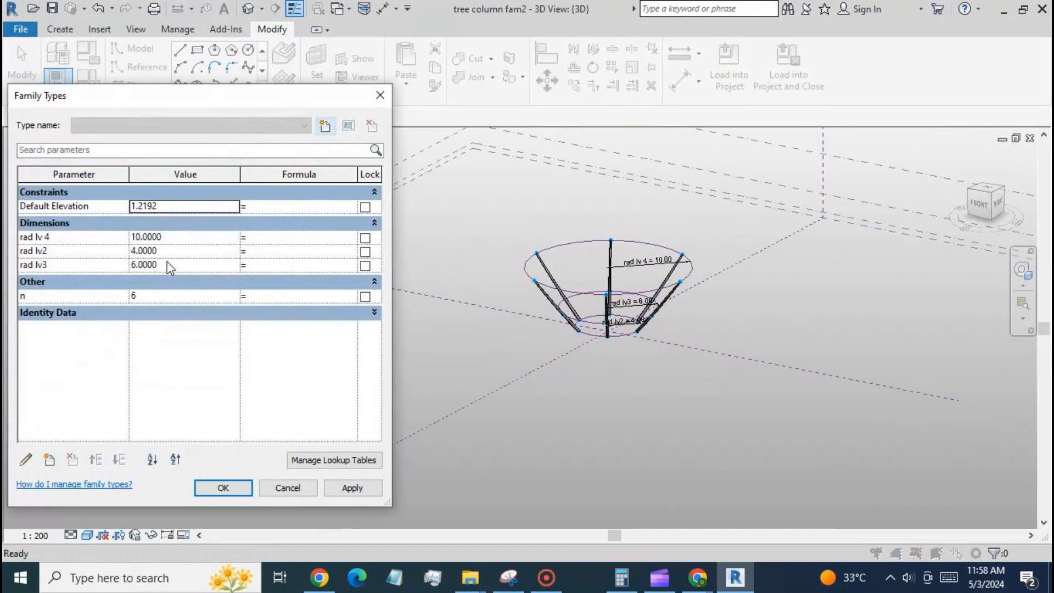
pyautogui.click(167, 263)
pyautogui.write('4')
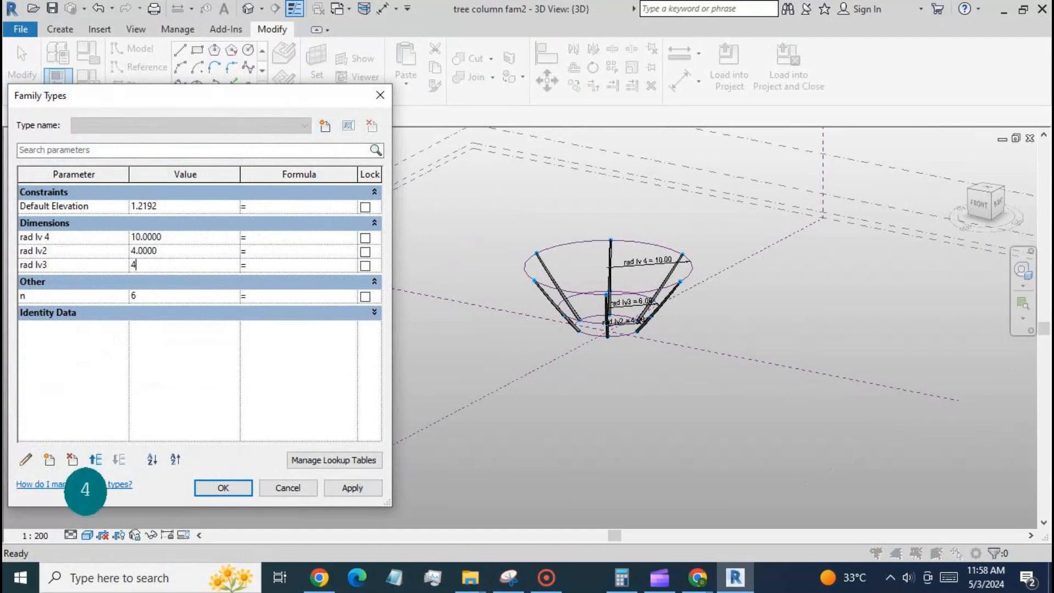
pyautogui.write('.5')
pyautogui.click(345, 488)
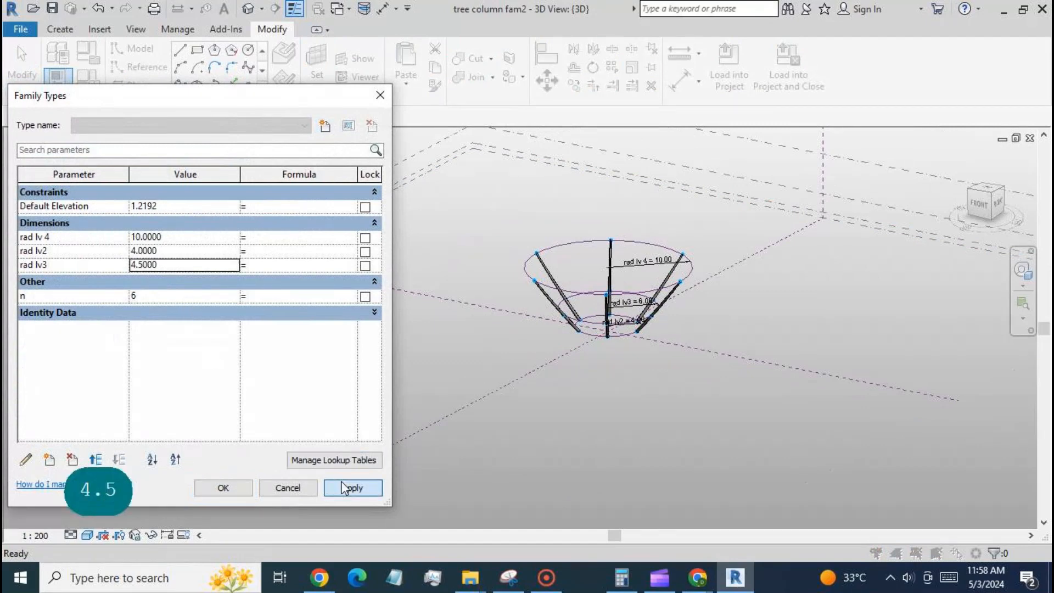
# Raise the branch count parameter n to 11, then to 17, applying each value and accepting the family types.
pyautogui.click(233, 298)
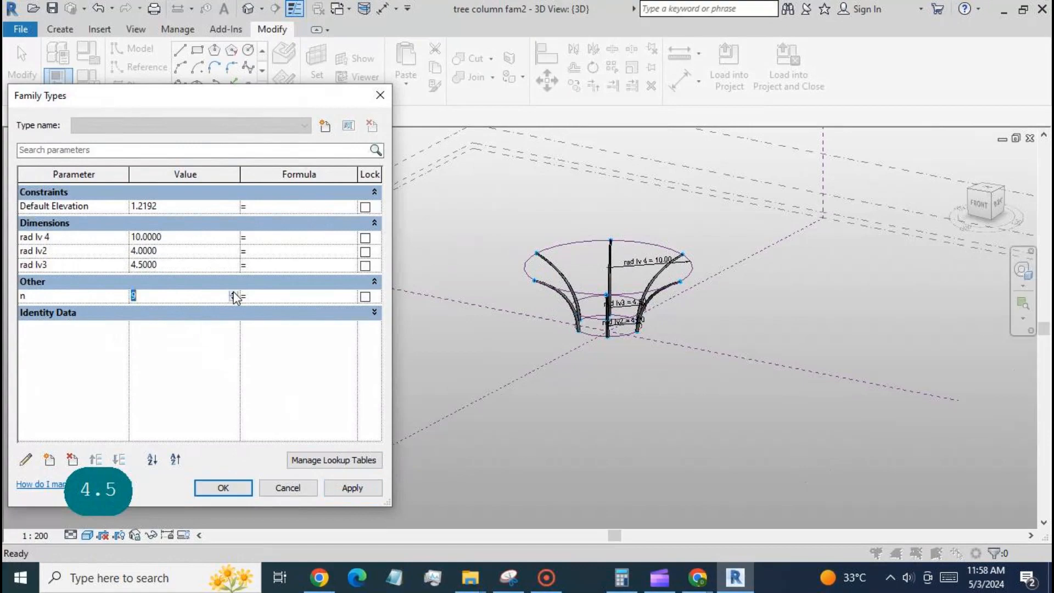
pyautogui.click(350, 487)
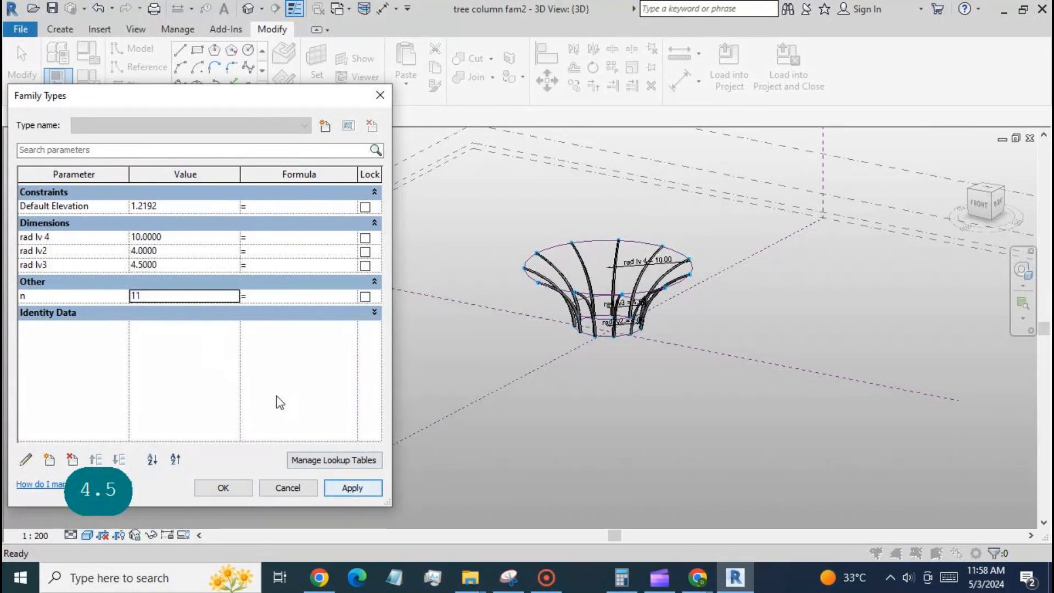
pyautogui.click(235, 296)
pyautogui.write('17')
pyautogui.click(346, 487)
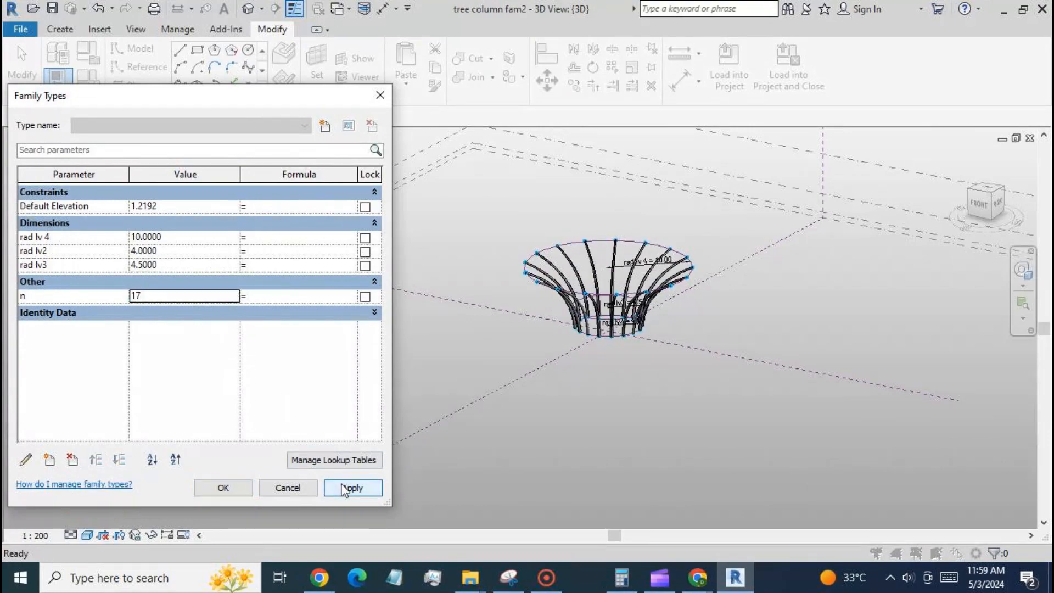
pyautogui.click(225, 488)
pyautogui.scroll(3, 541, 331)
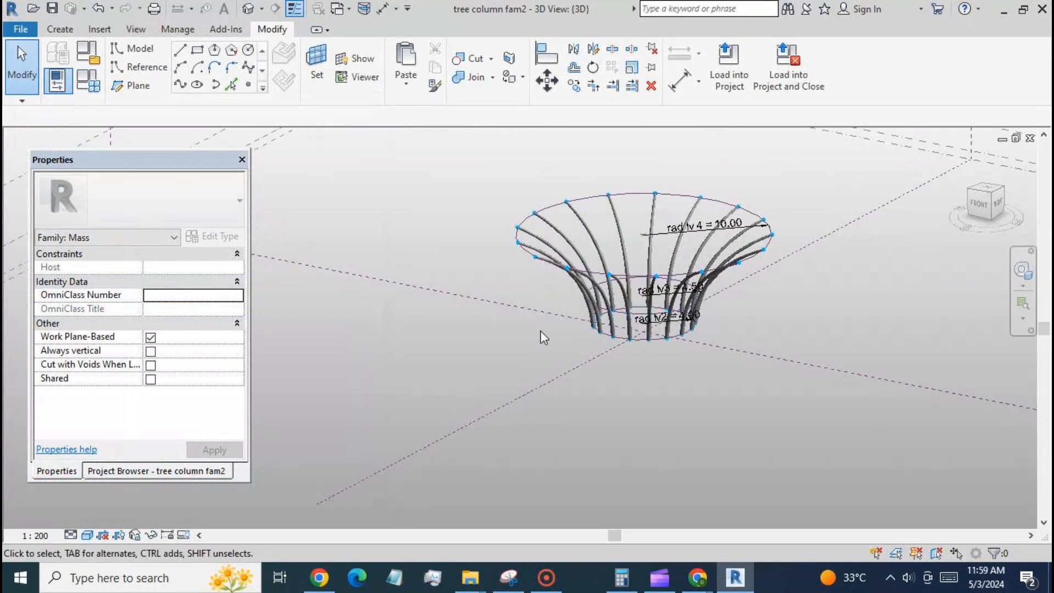
# Switch to the tree column fam1 family and open its family types.
pyautogui.scroll(-2, 607, 412)
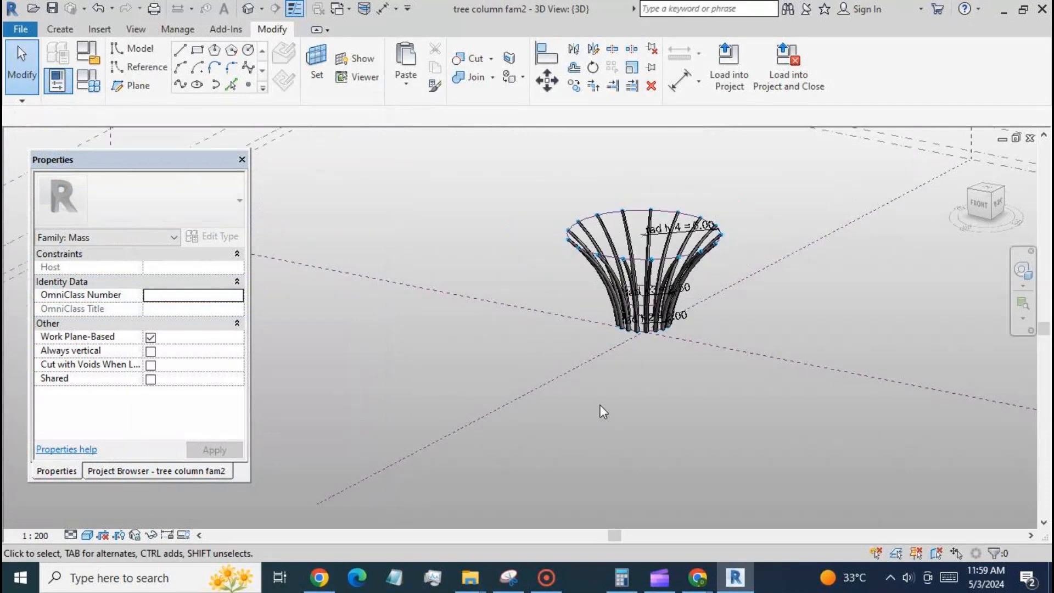
pyautogui.press('Tab')
pyautogui.click(349, 9)
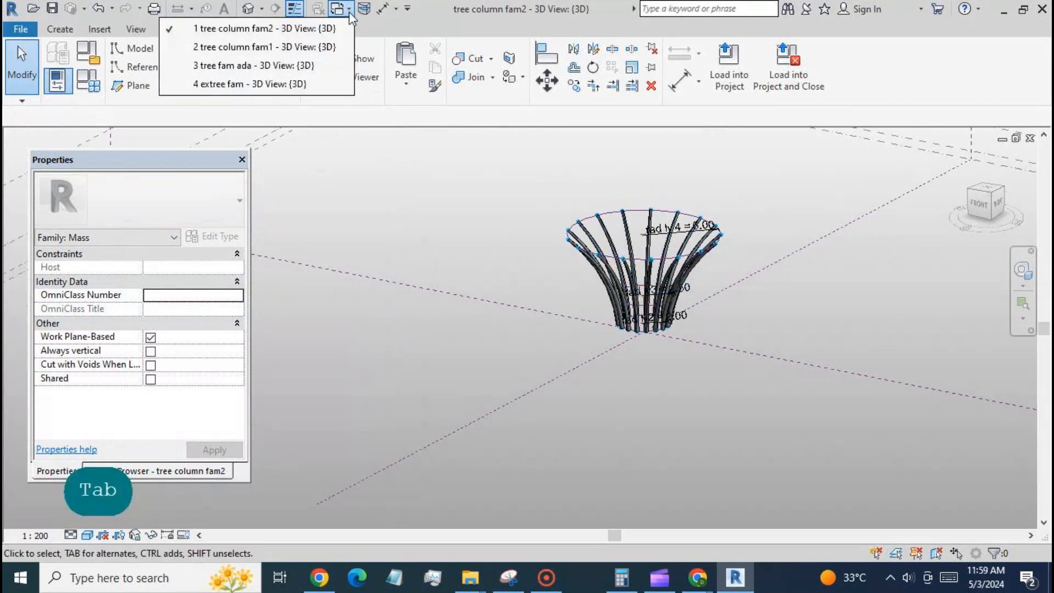
pyautogui.click(264, 44)
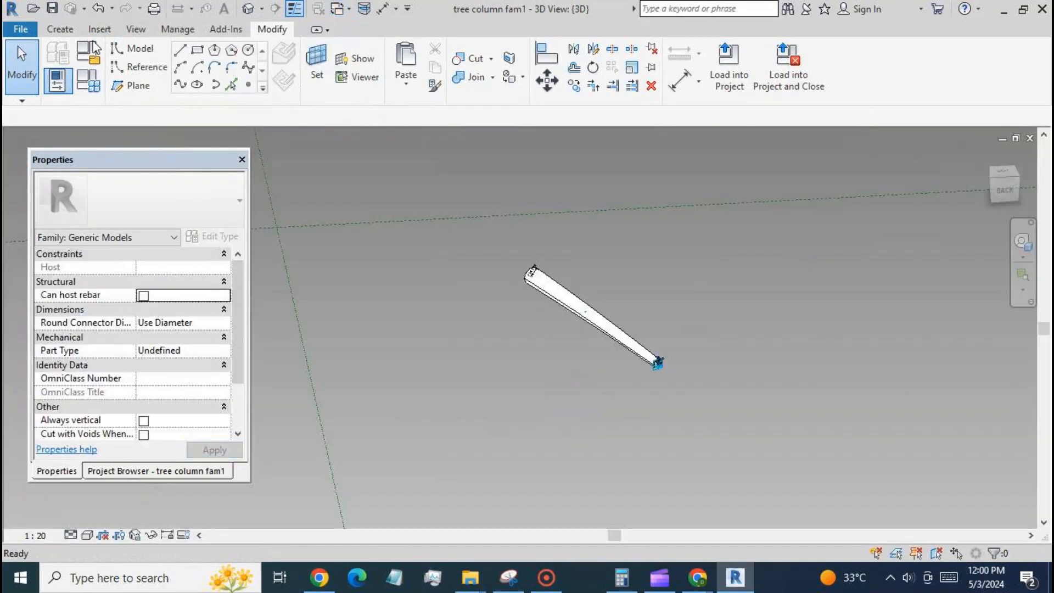
pyautogui.click(86, 81)
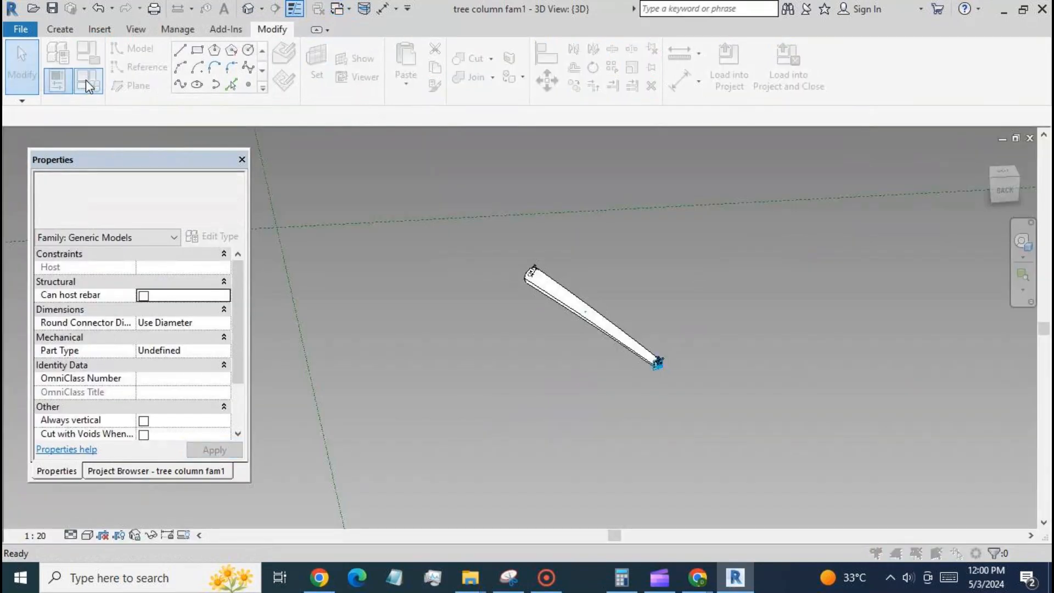
# Try to change the r1 parameter from type to instance before r2.
pyautogui.click(27, 236)
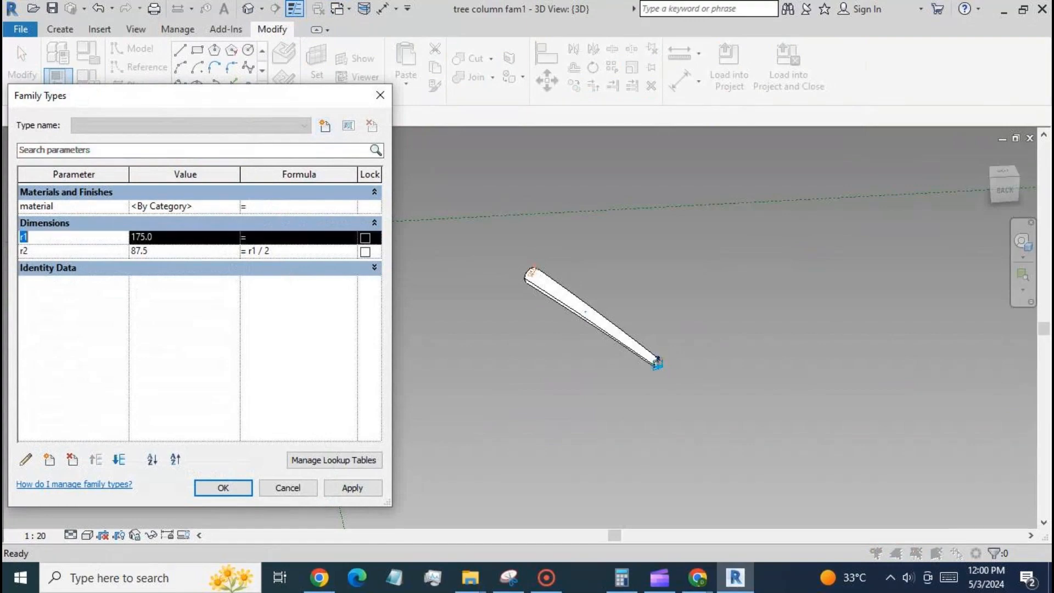
pyautogui.click(26, 459)
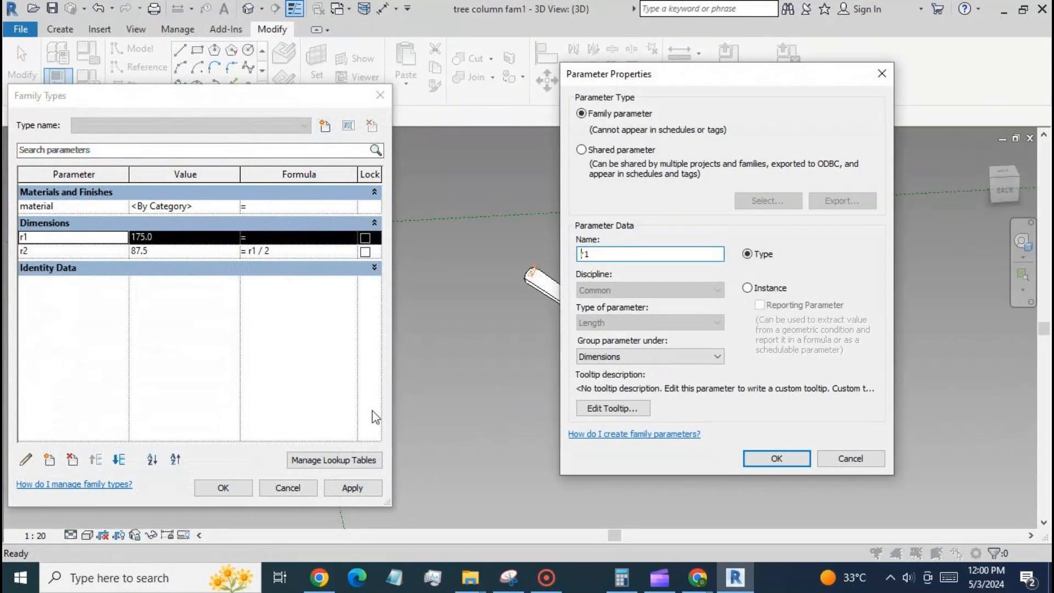
pyautogui.click(747, 287)
pyautogui.click(776, 457)
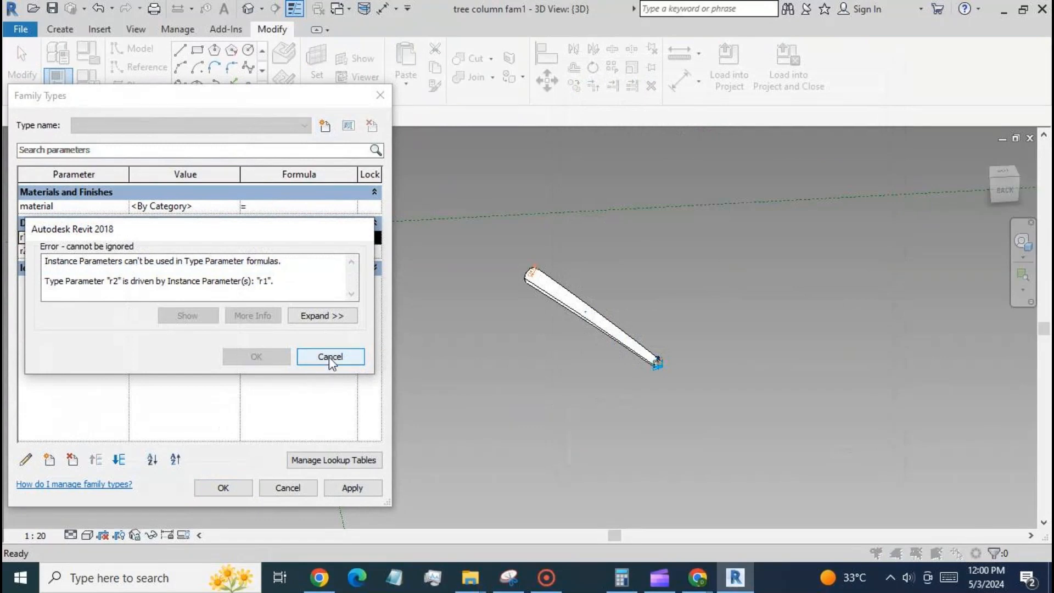
pyautogui.click(330, 357)
# Change the r2 parameter to an instance parameter first, and then r1.
pyautogui.click(67, 254)
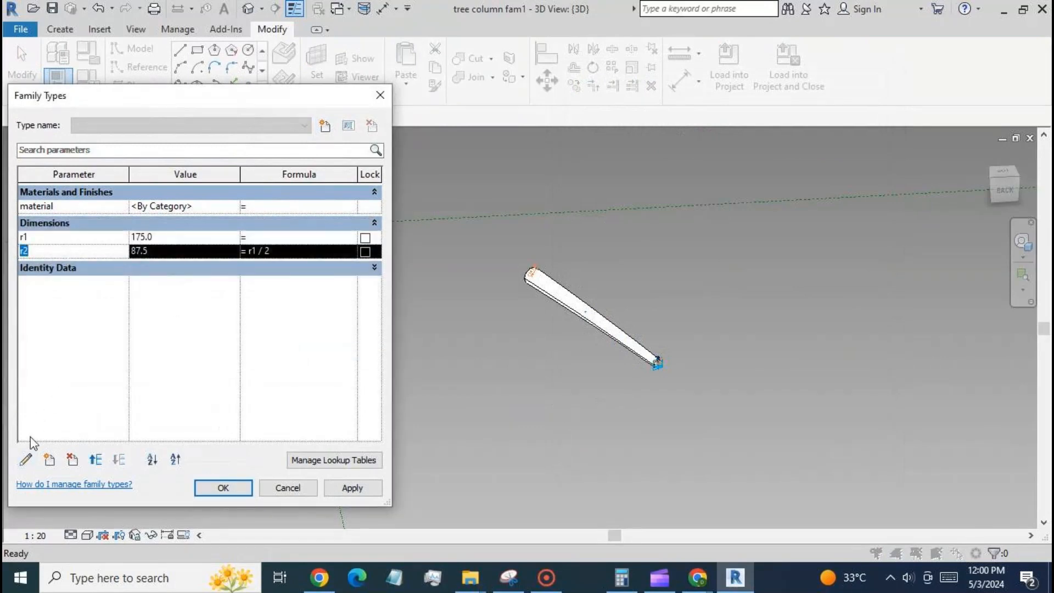
pyautogui.click(26, 459)
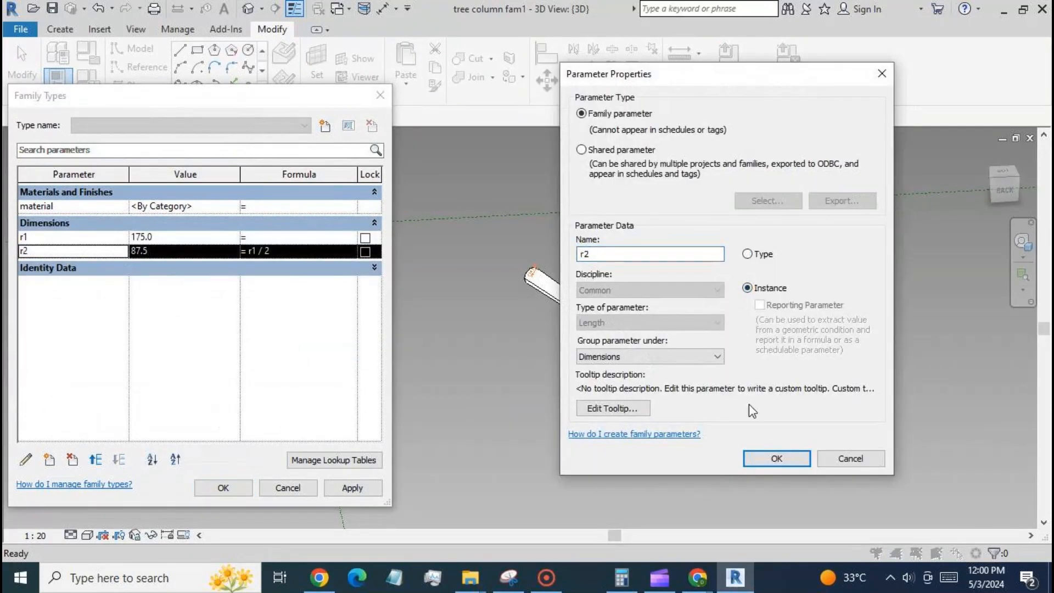
pyautogui.click(776, 457)
pyautogui.click(79, 238)
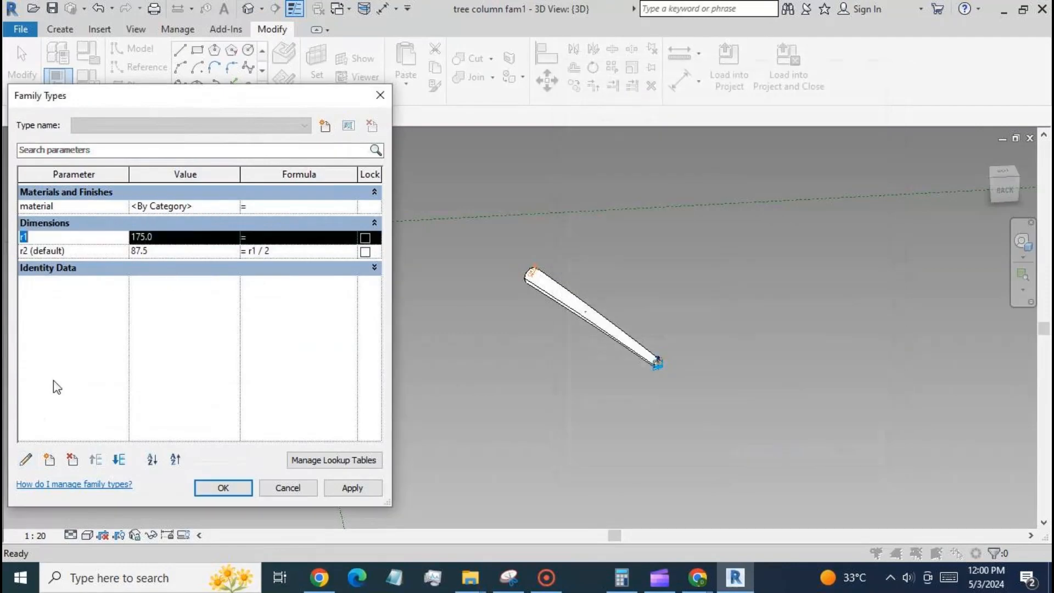
pyautogui.click(25, 459)
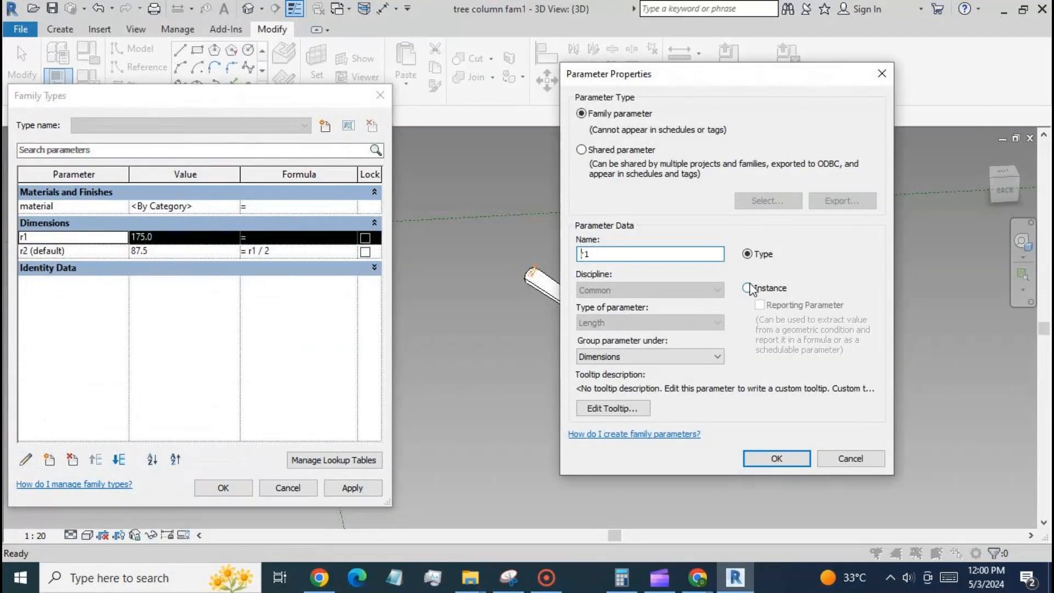
pyautogui.click(748, 288)
pyautogui.click(774, 460)
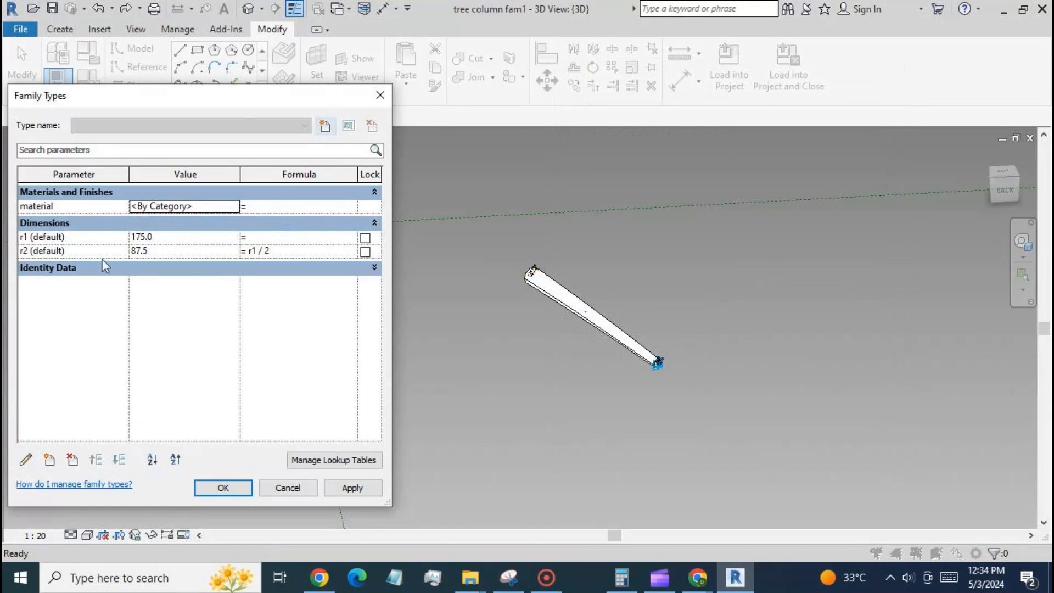
# Make the material parameter an instance parameter and accept the family types.
pyautogui.click(71, 207)
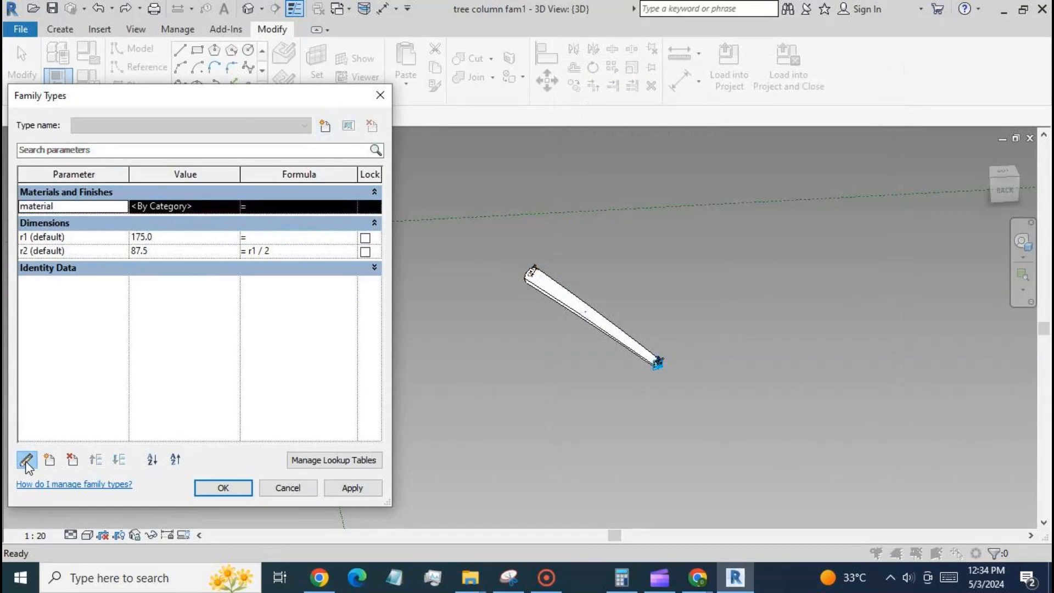
pyautogui.click(25, 460)
pyautogui.click(747, 288)
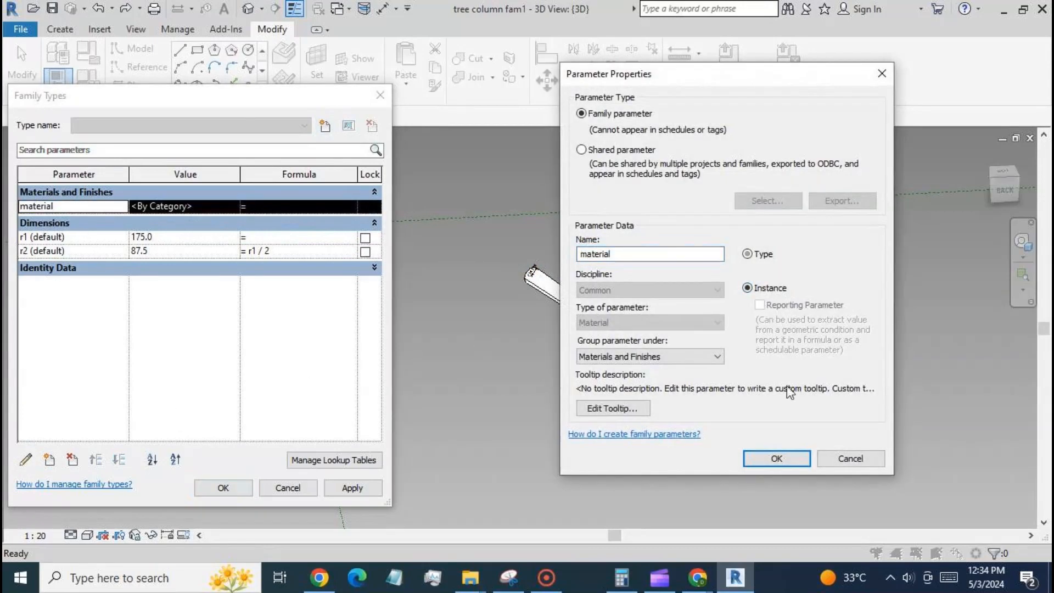
pyautogui.click(776, 458)
pyautogui.click(223, 488)
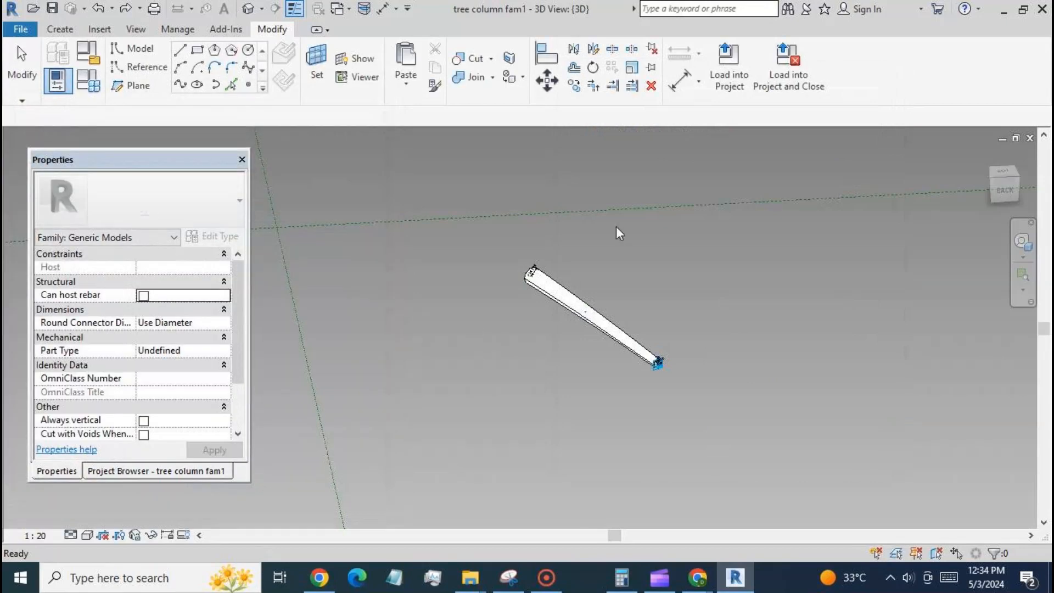
# Load the edited branch family into tree column fam2.rfa, overwriting the existing version.
pyautogui.click(727, 66)
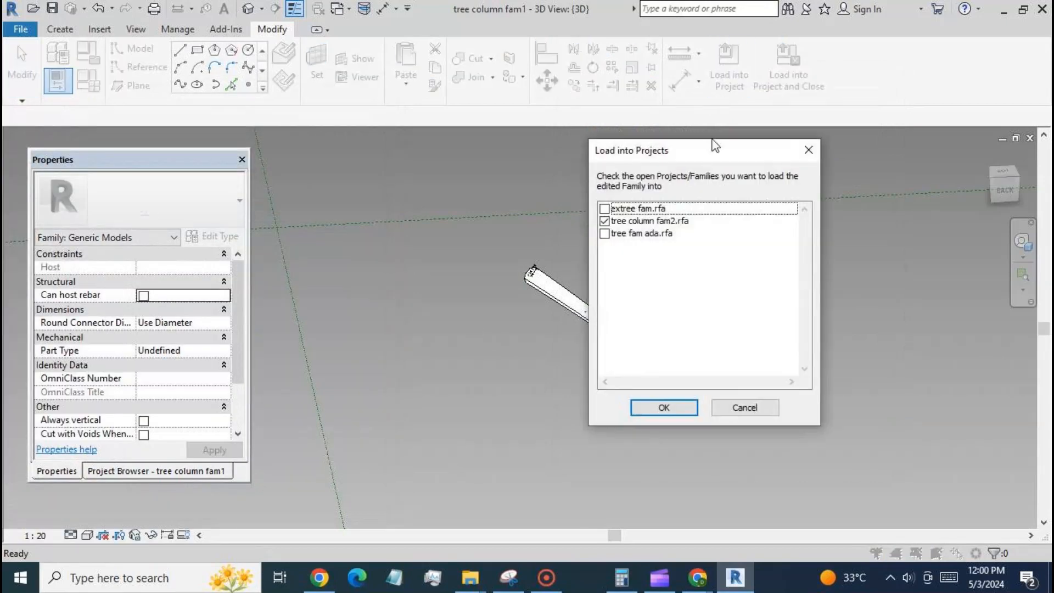
pyautogui.click(652, 406)
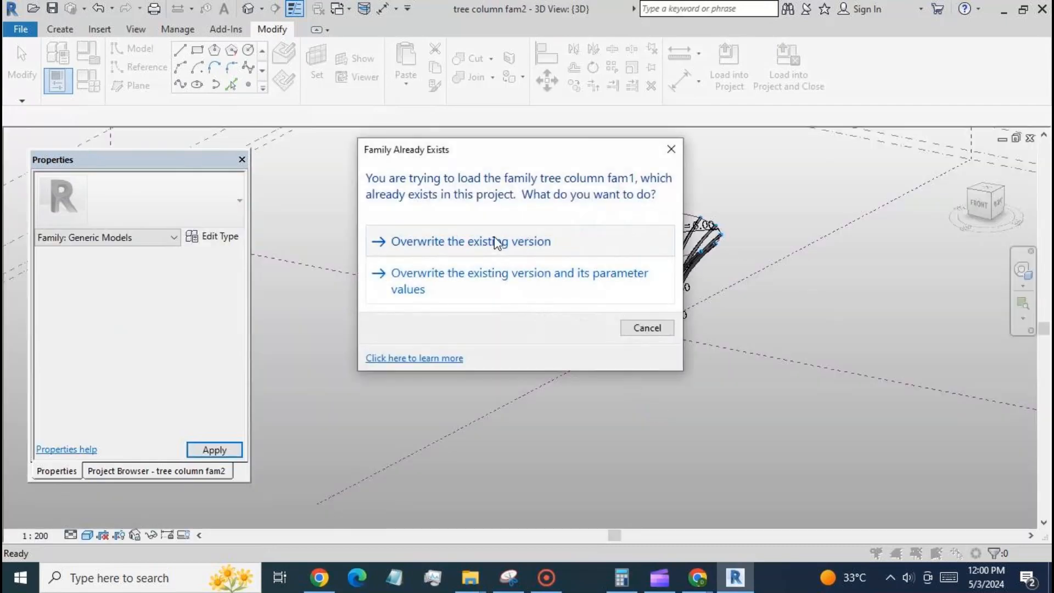
pyautogui.click(497, 242)
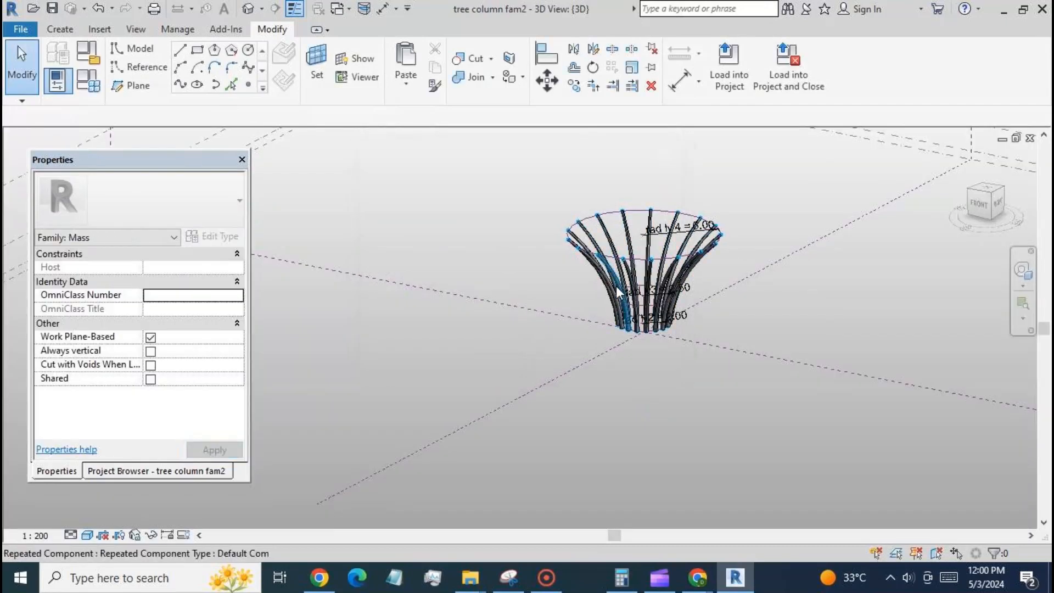
# Associate the repeated branch component's r1 dimension with a new type parameter named "r1".
pyautogui.press('Tab')
pyautogui.press('Tab')
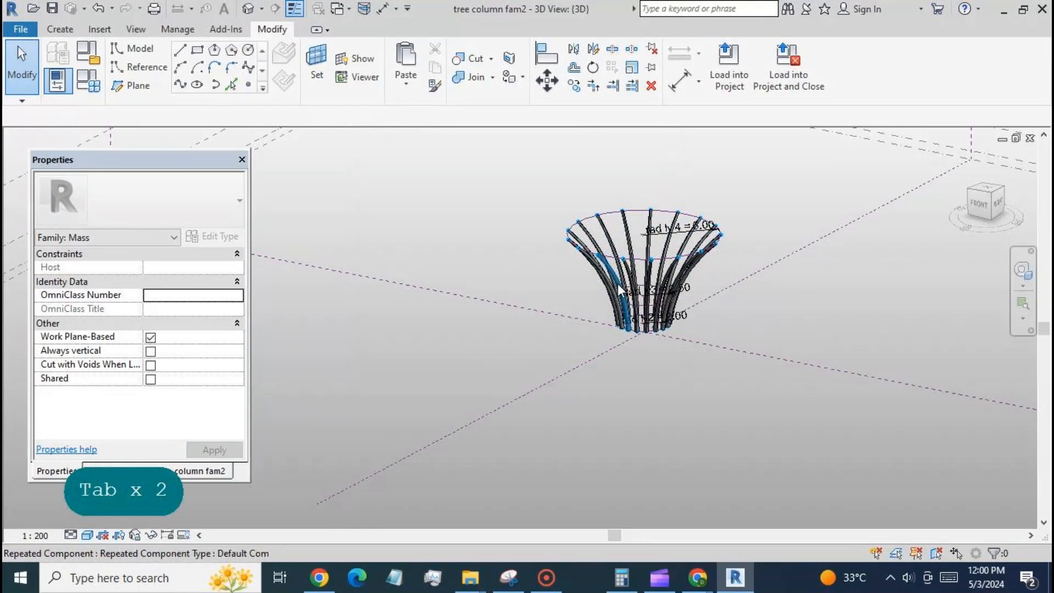
pyautogui.click(618, 285)
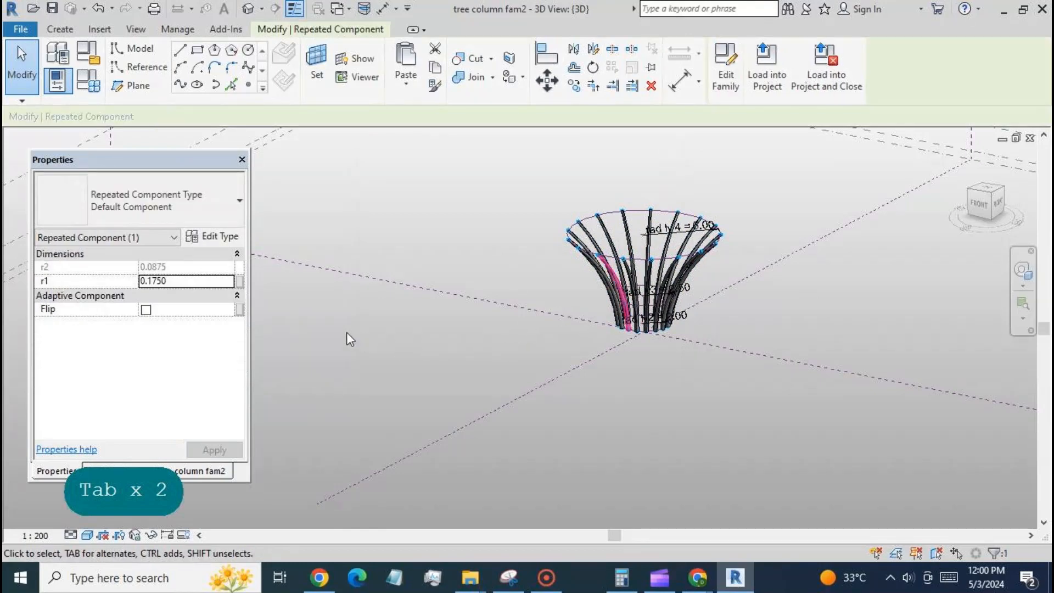
pyautogui.click(240, 282)
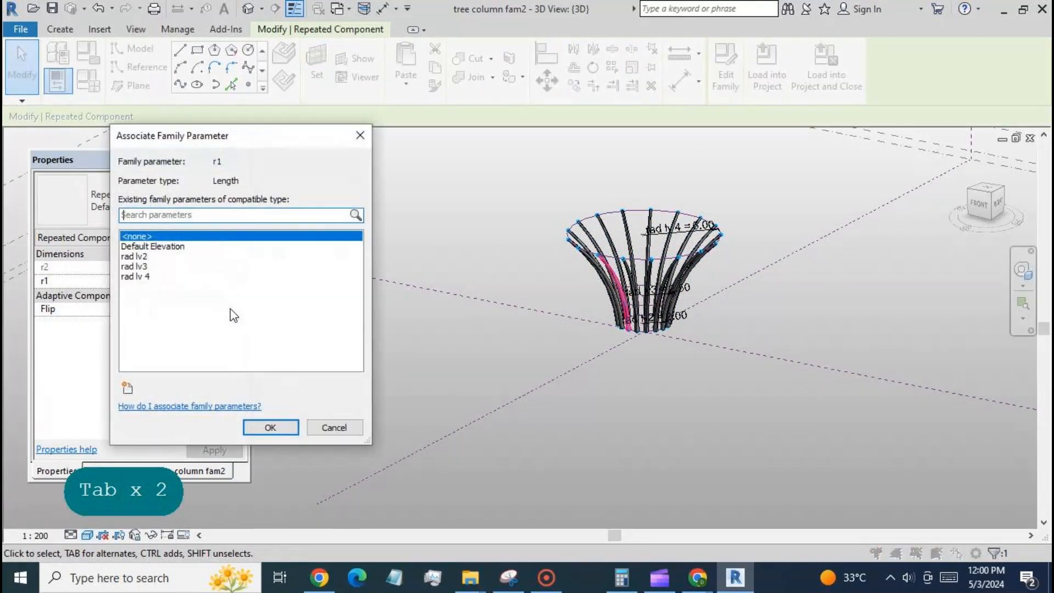
pyautogui.click(126, 387)
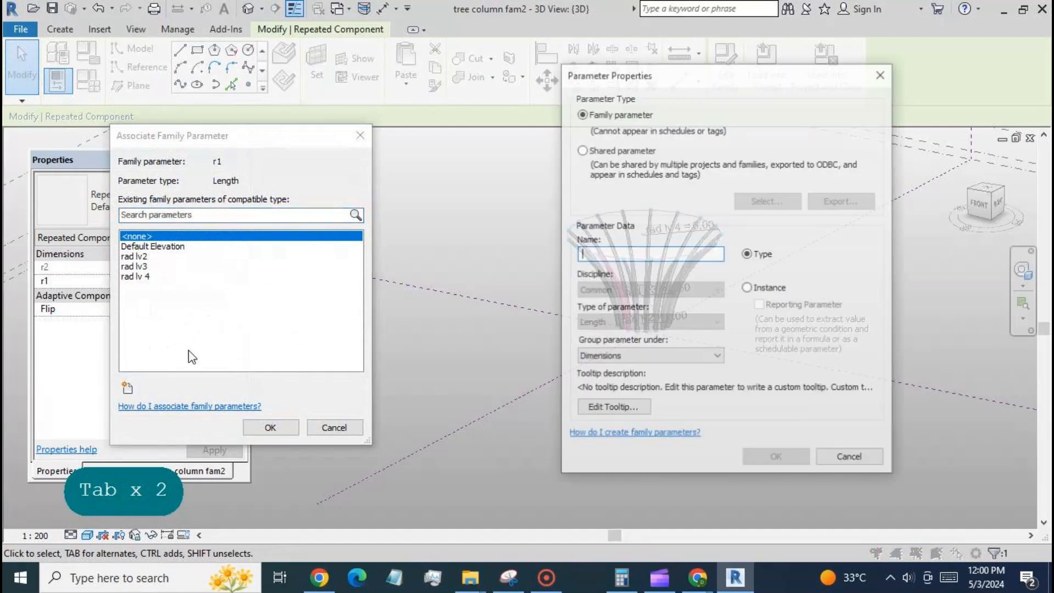
pyautogui.write('r1')
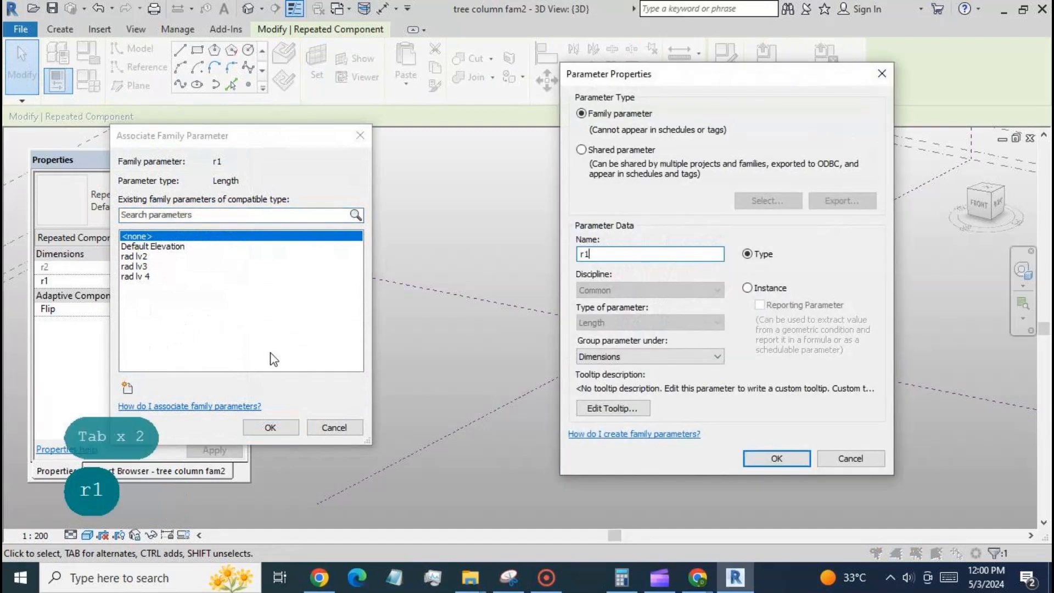
pyautogui.click(761, 462)
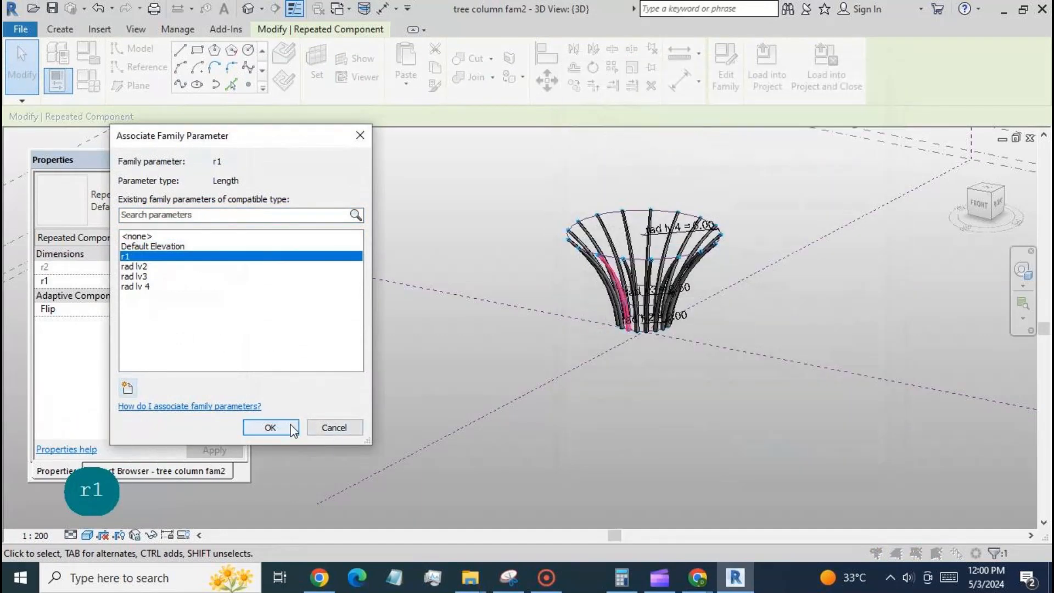
# Associate the repeated component's r1 with the family parameter r1 and its material with a new type parameter named m.
pyautogui.click(269, 427)
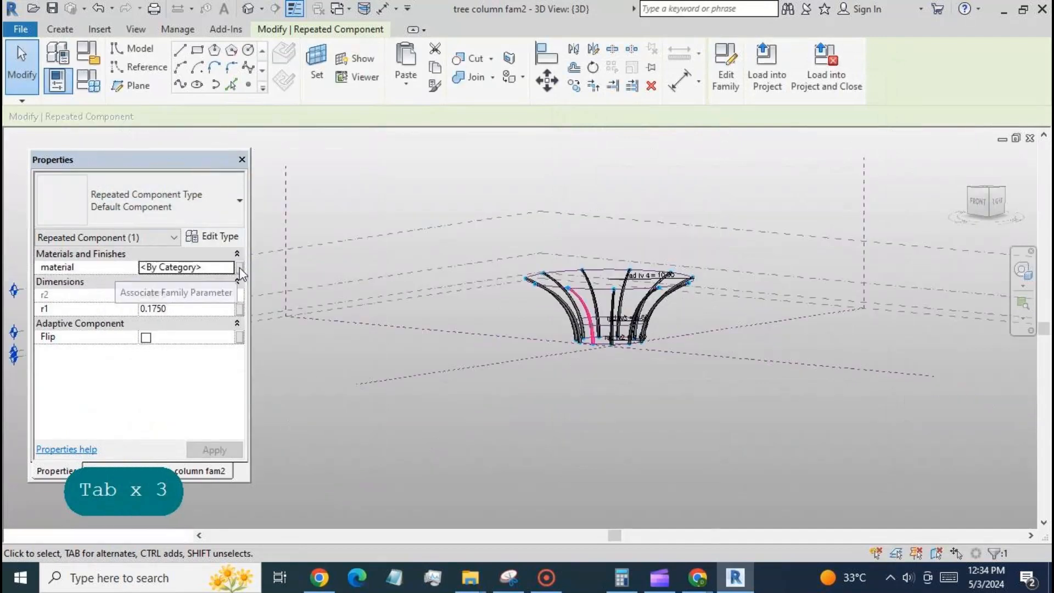
pyautogui.click(239, 266)
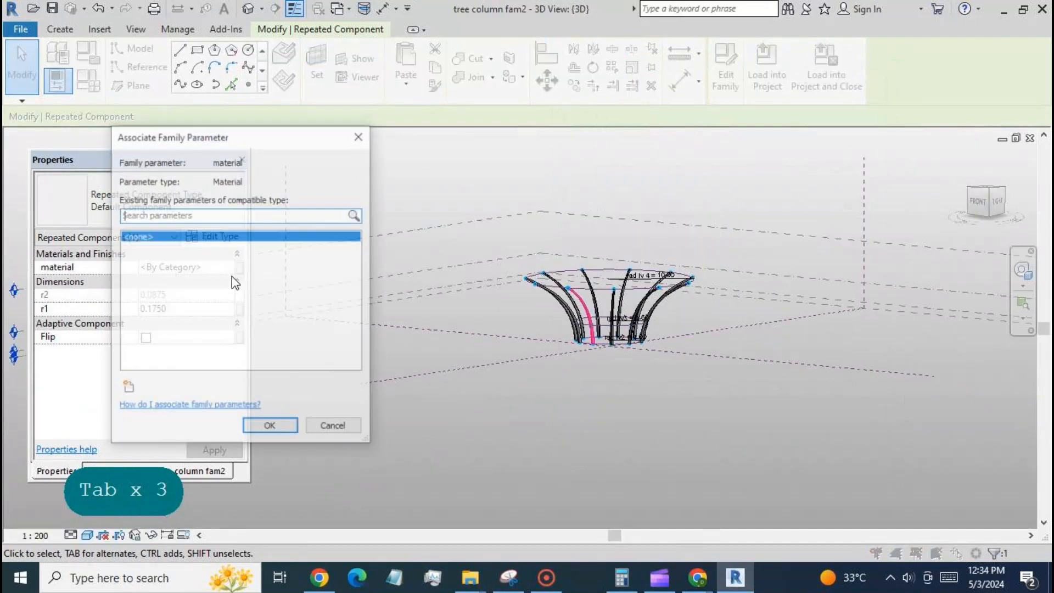
pyautogui.click(129, 388)
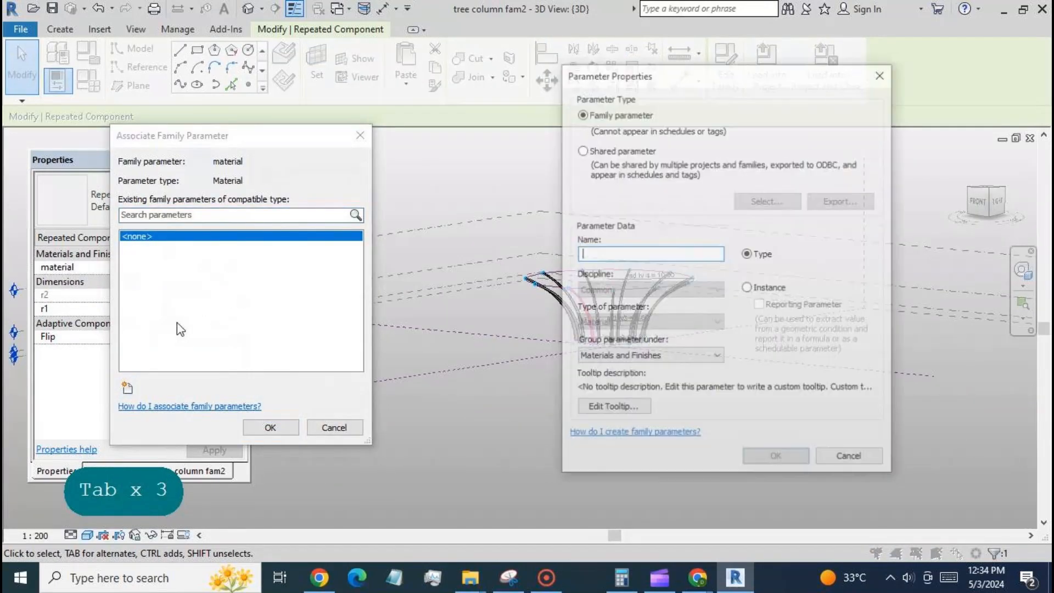
pyautogui.write('m')
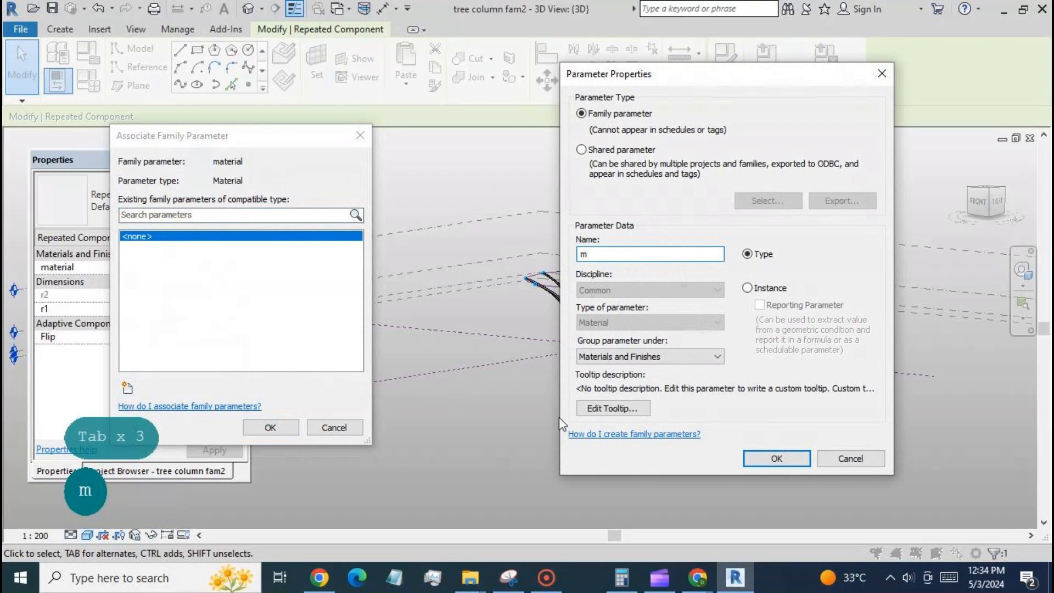
pyautogui.click(776, 458)
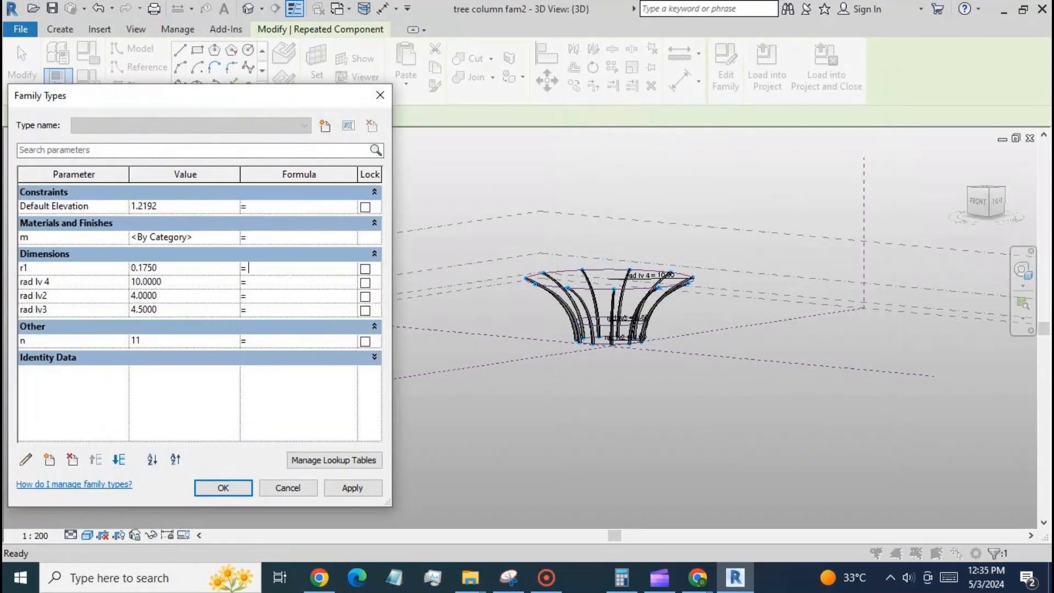
# Give the family parameter r1 the formula pi()*rad lv2/n and apply it.
pyautogui.write('pi()')
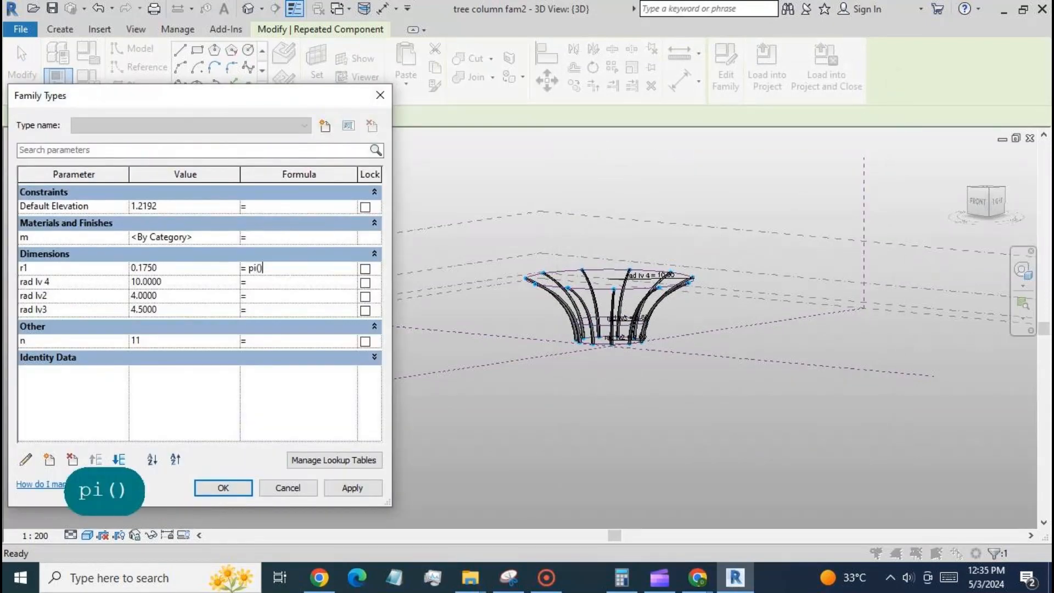
pyautogui.write('*')
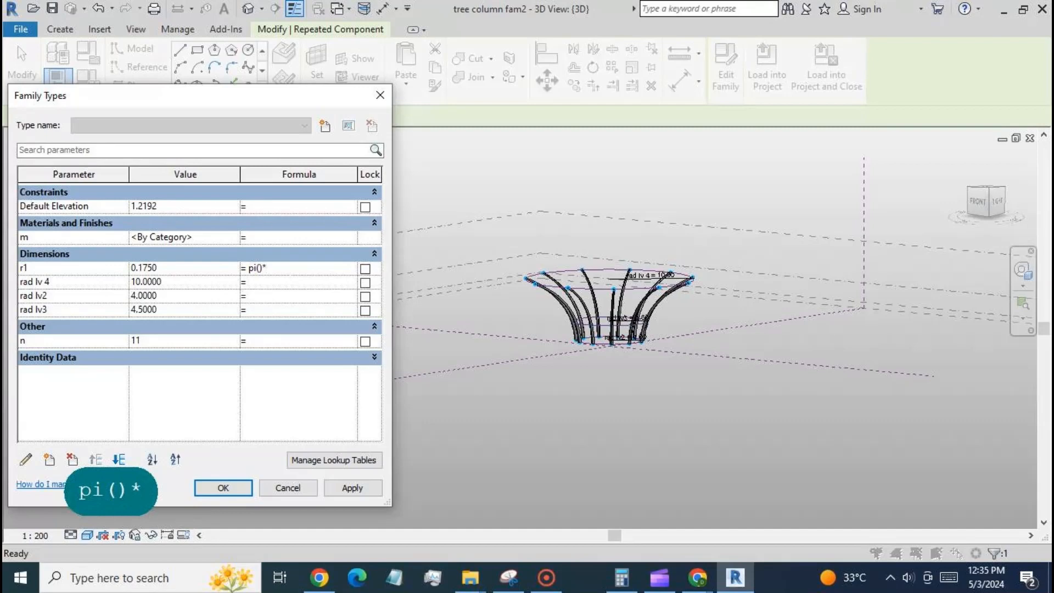
pyautogui.write('rad')
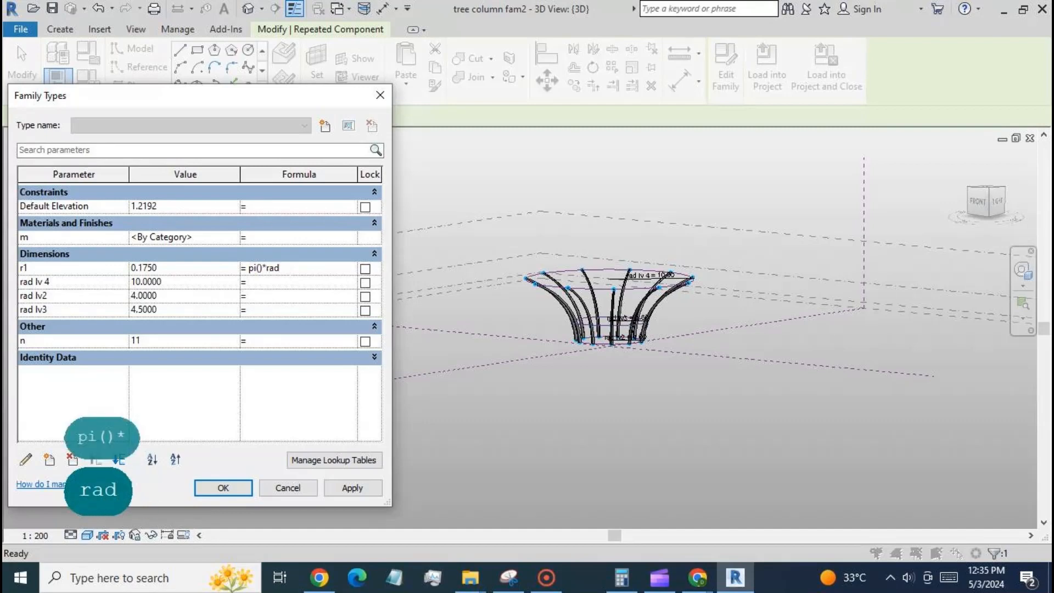
pyautogui.write(' lv2')
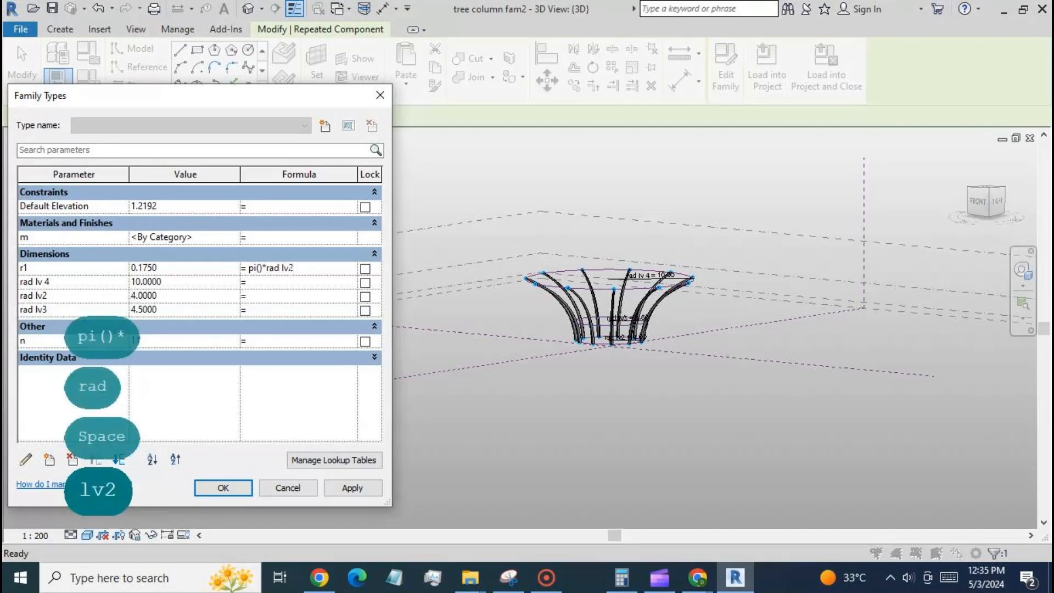
pyautogui.write('/')
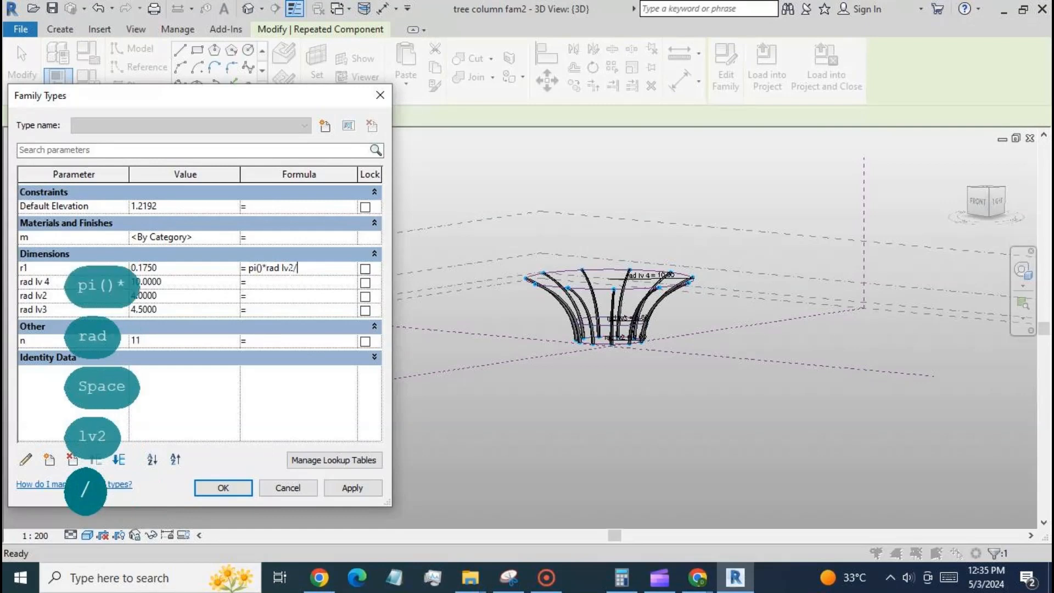
pyautogui.write('n')
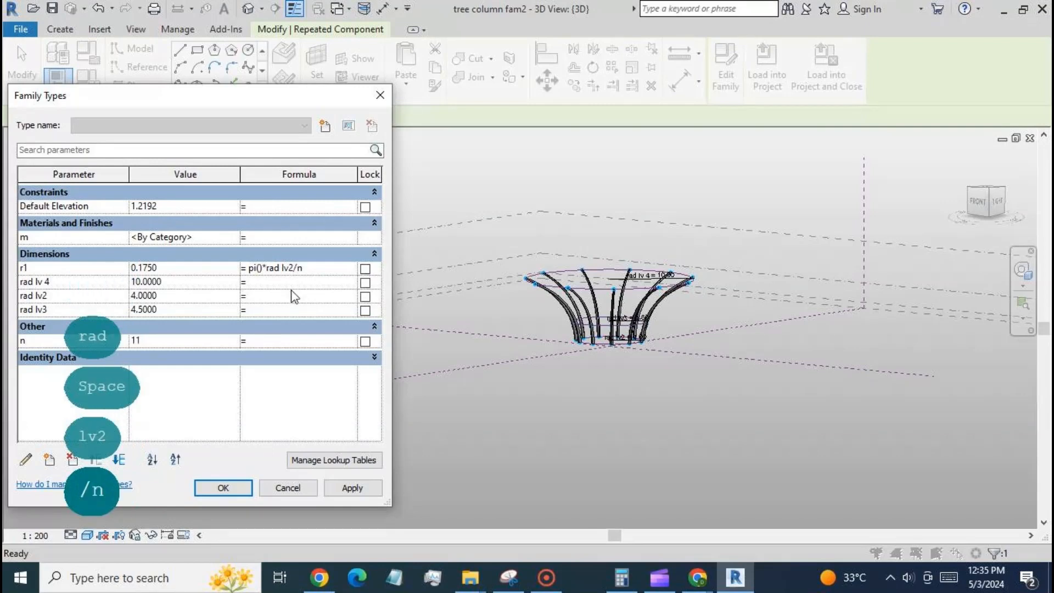
pyautogui.click(350, 488)
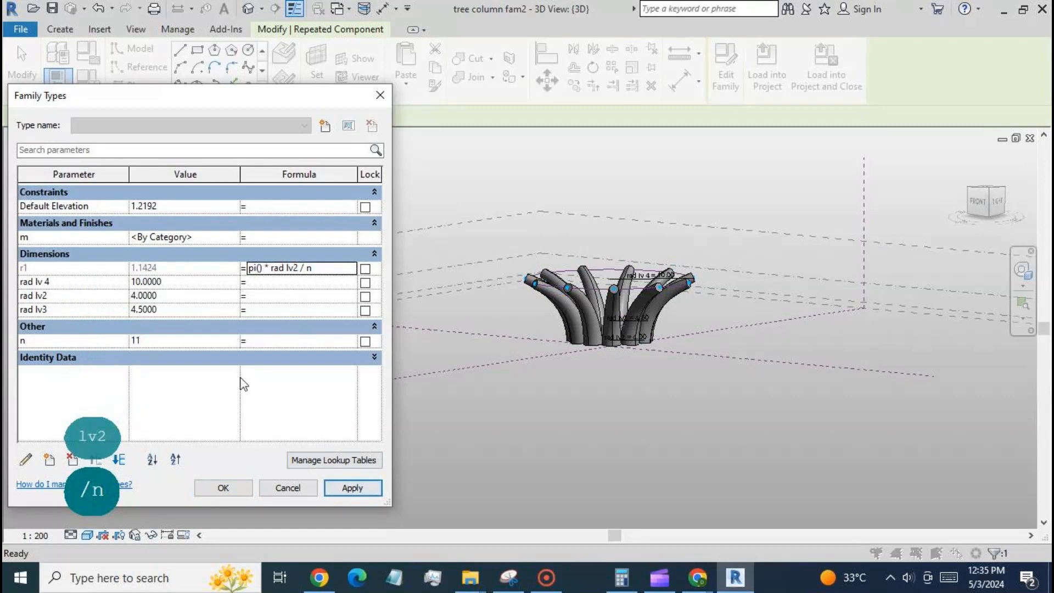
# Set rad lv2 to 1 and rad lv3 to 1.2, applying each change to the tree column.
pyautogui.click(167, 296)
pyautogui.write('1')
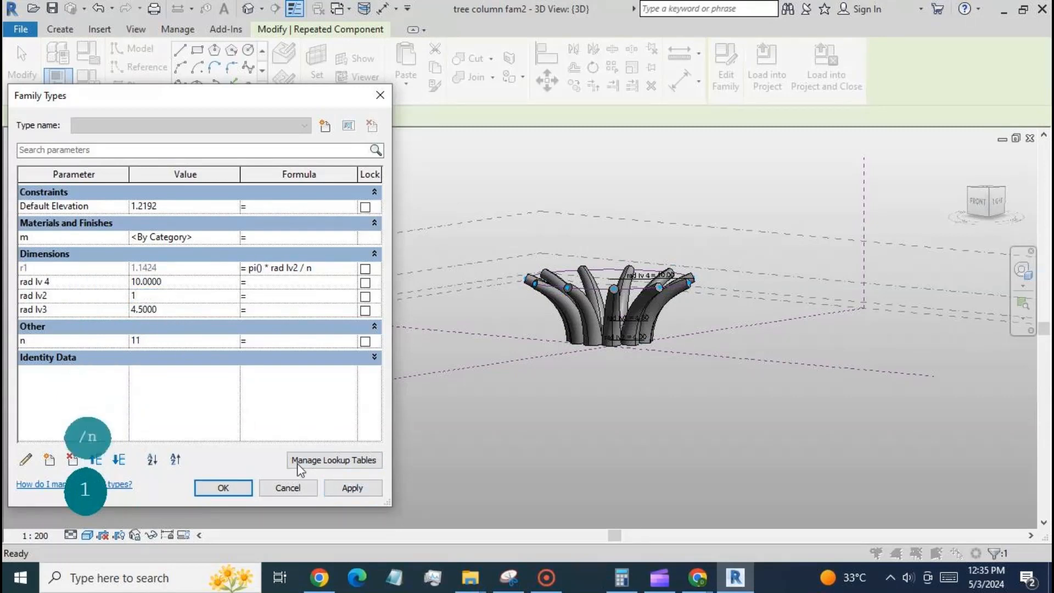
pyautogui.click(350, 487)
pyautogui.click(179, 312)
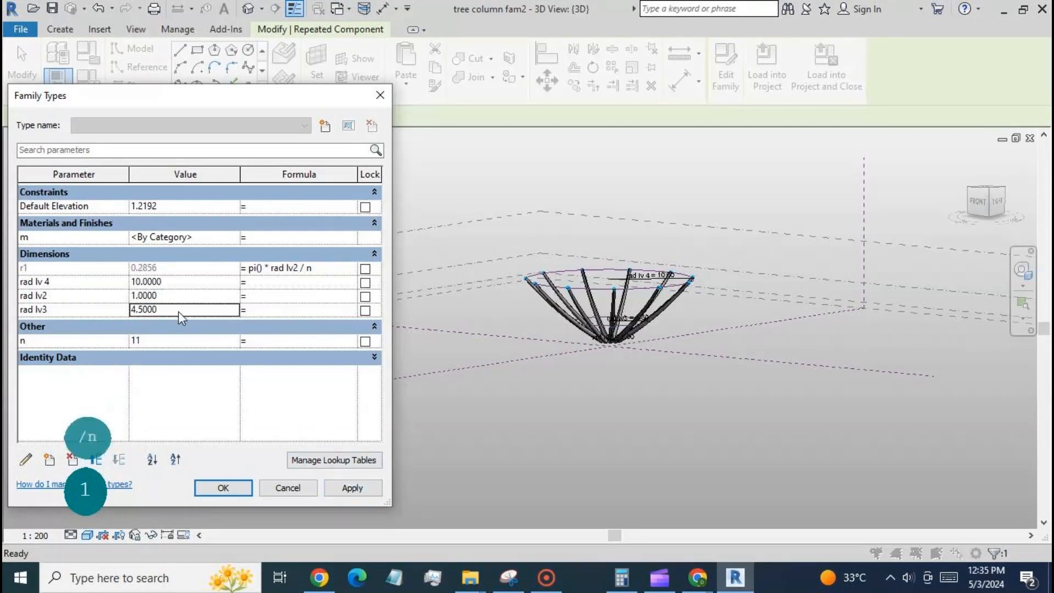
pyautogui.write('1.2')
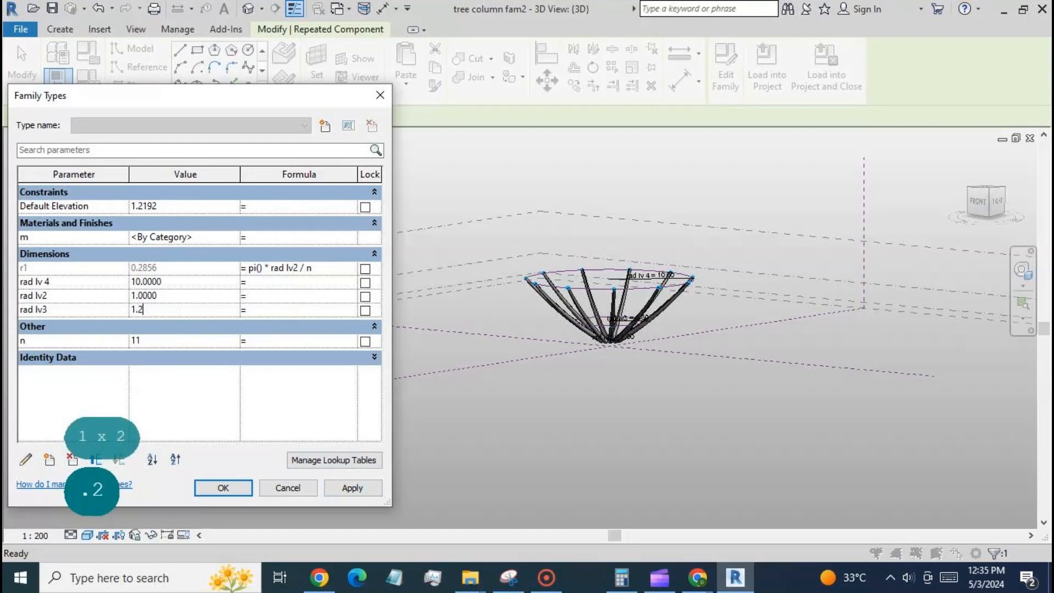
pyautogui.click(338, 489)
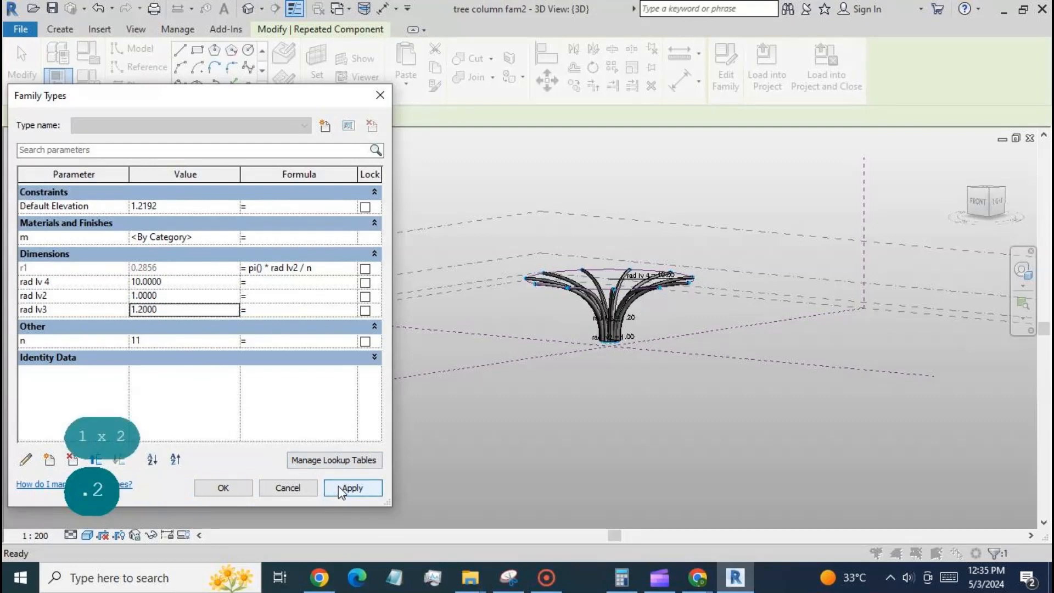
# Raise the parameter n to 16, accept the family types and inspect the tree column up close.
pyautogui.click(233, 338)
pyautogui.click(233, 338)
pyautogui.click(233, 338)
pyautogui.click(234, 338)
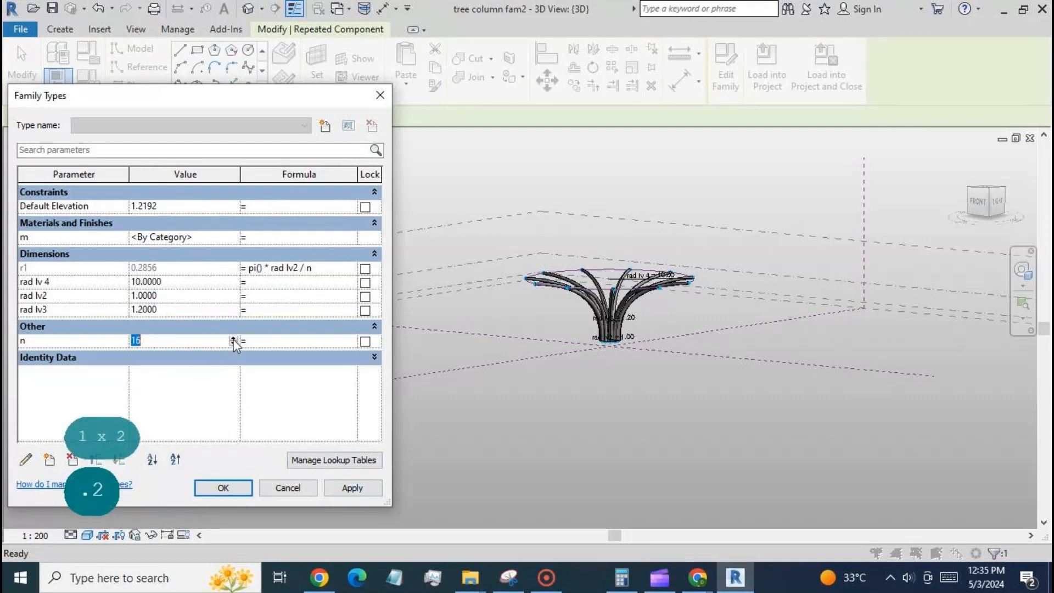
pyautogui.click(330, 486)
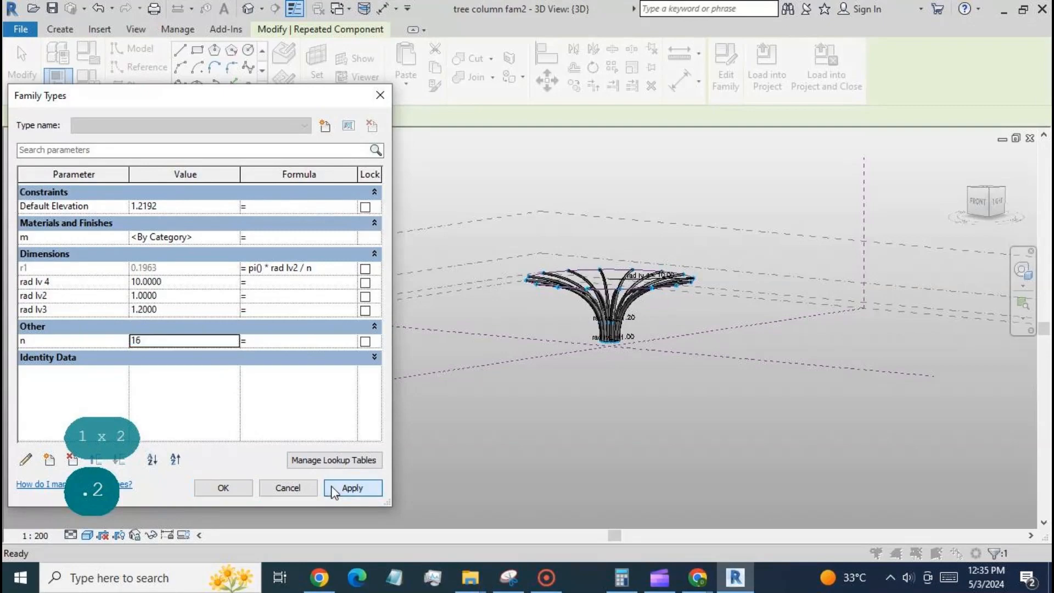
pyautogui.click(248, 490)
pyautogui.click(583, 323)
pyautogui.scroll(3, 584, 322)
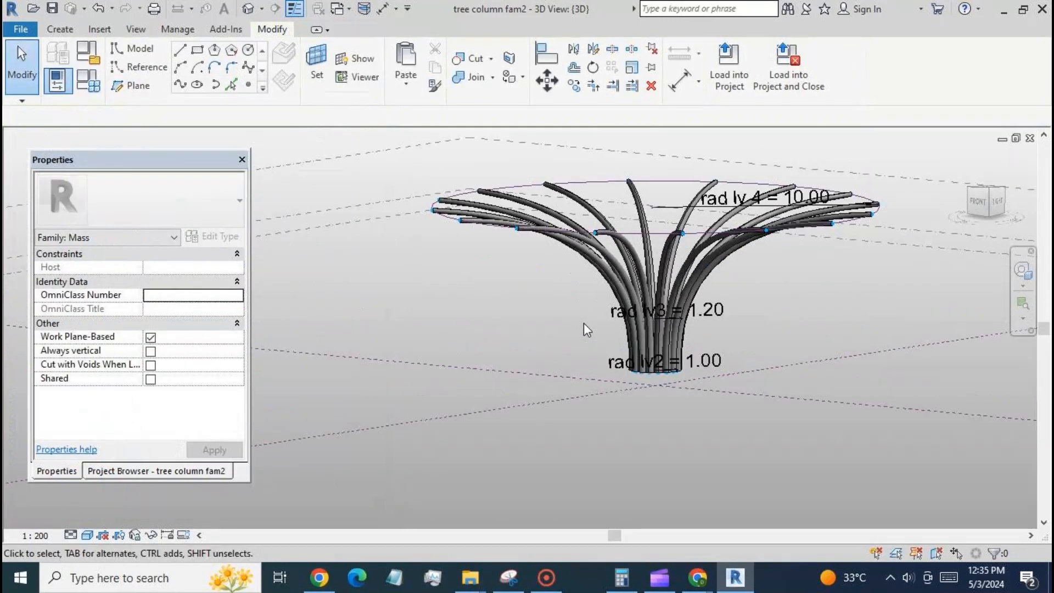
pyautogui.scroll(2, 543, 280)
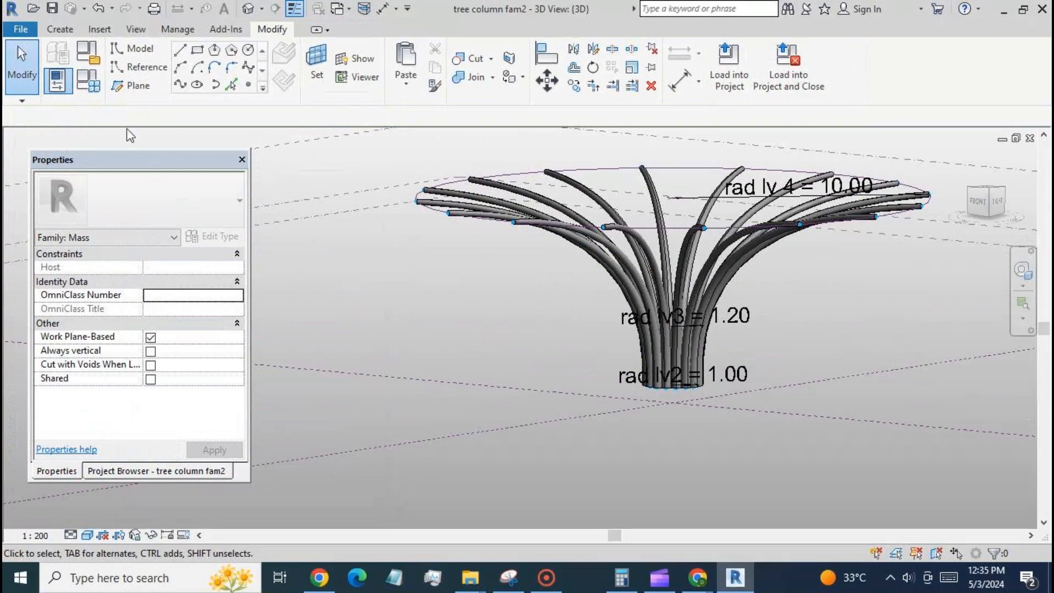
# Set the parameter n to 19 in the family types and apply it to the tree column.
pyautogui.click(88, 83)
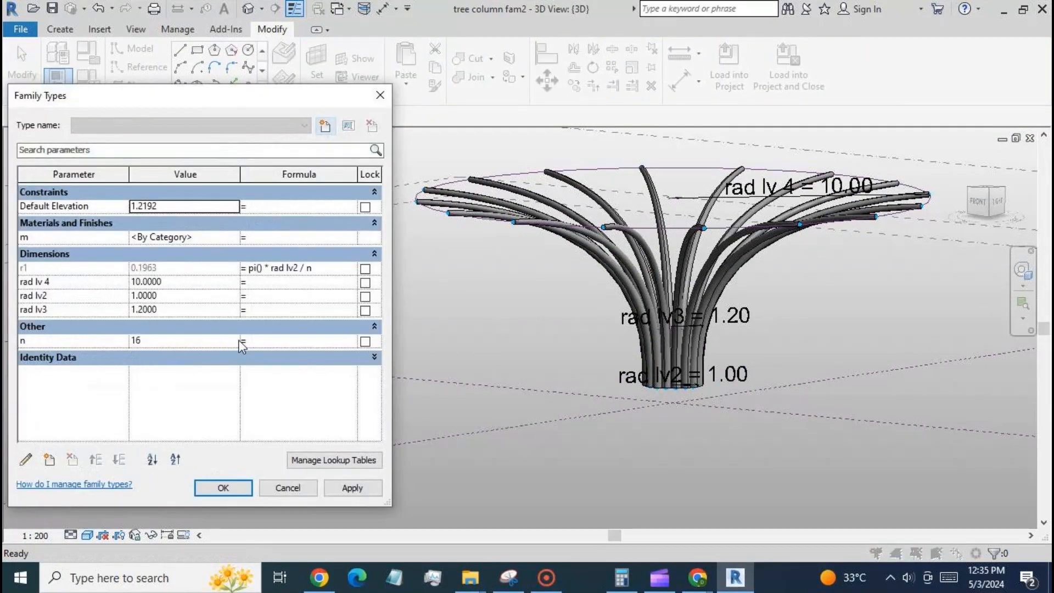
pyautogui.click(220, 341)
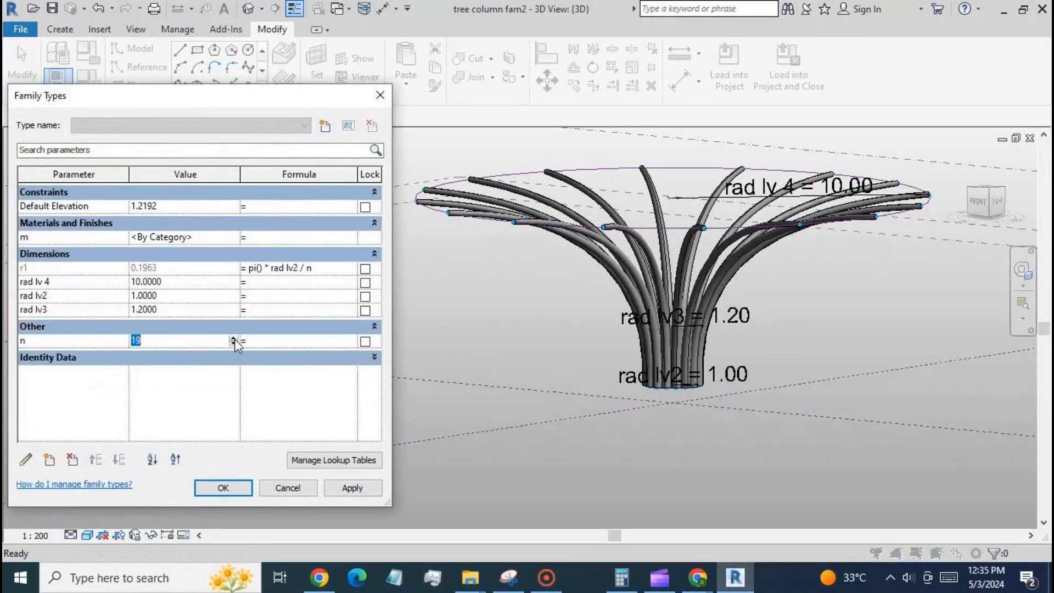
pyautogui.write('19')
pyautogui.click(340, 489)
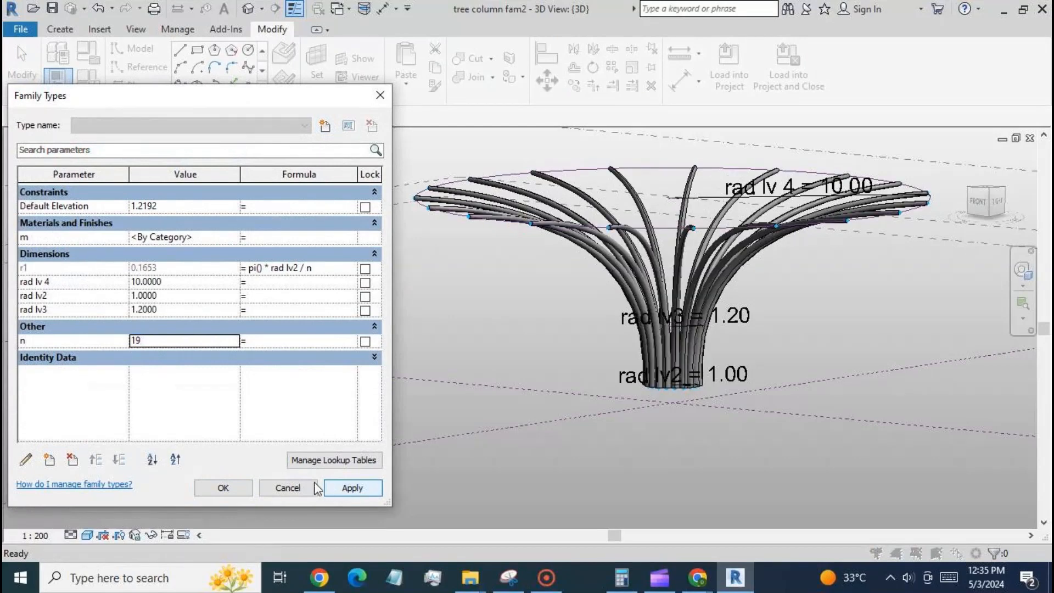
# Find the wood material Cherry in the Autodesk library, add it and assign it to parameter m, accepting the family types.
pyautogui.click(235, 242)
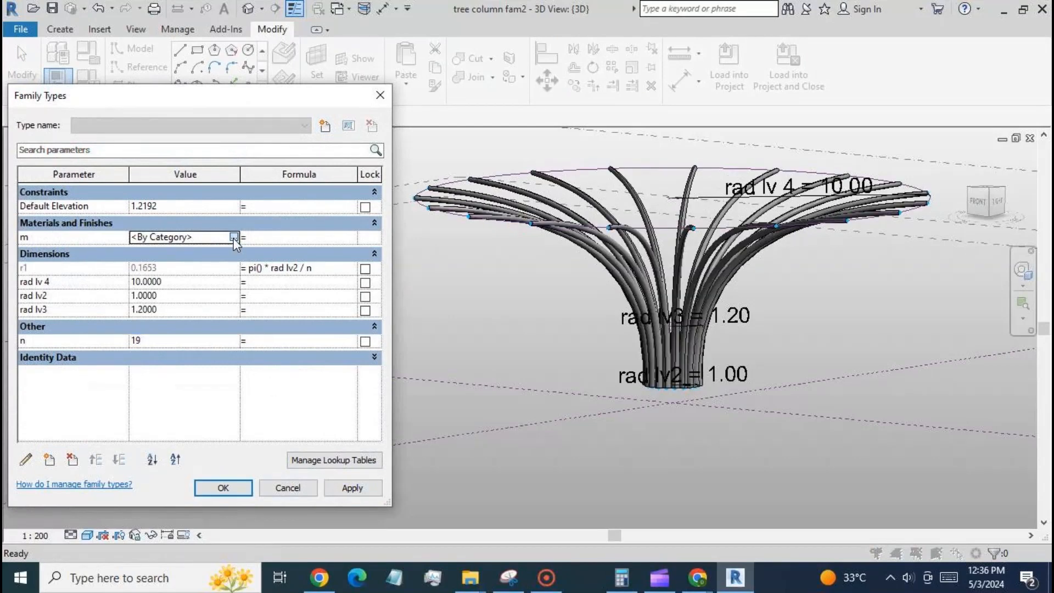
pyautogui.click(233, 237)
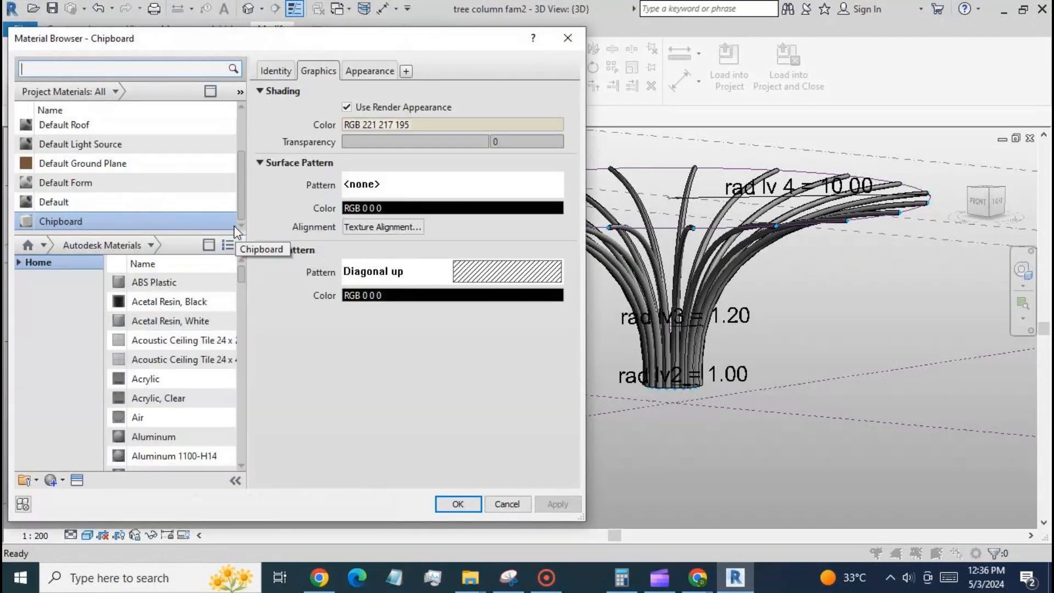
pyautogui.click(144, 69)
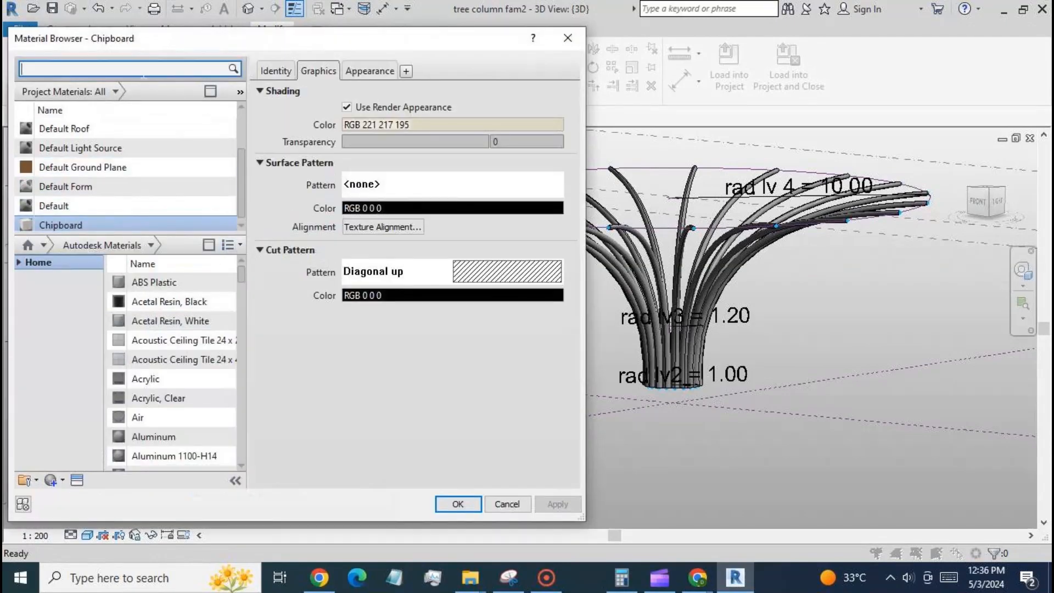
pyautogui.write('wood')
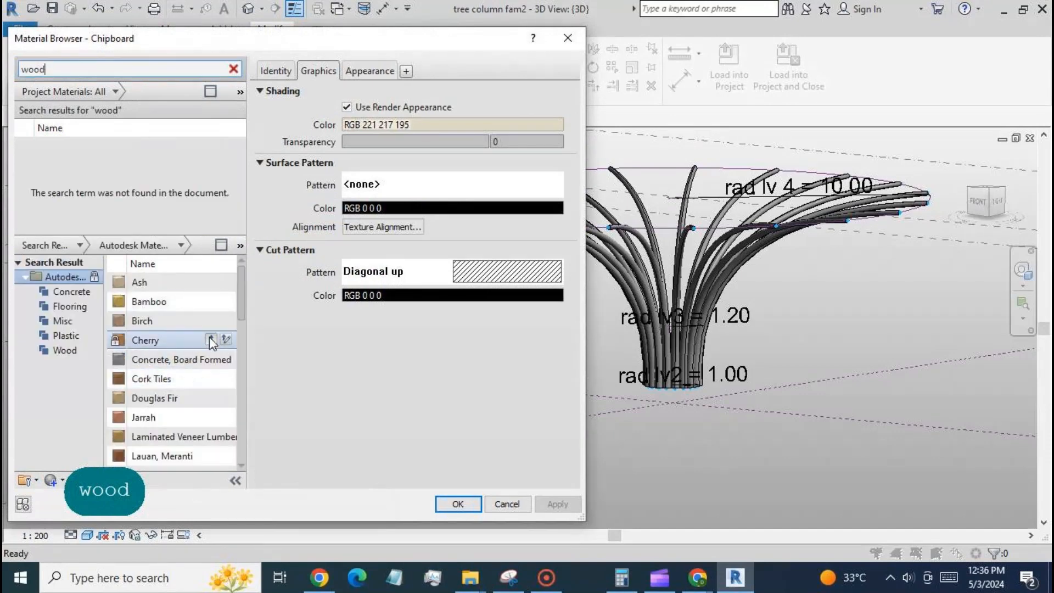
pyautogui.click(209, 338)
pyautogui.click(384, 71)
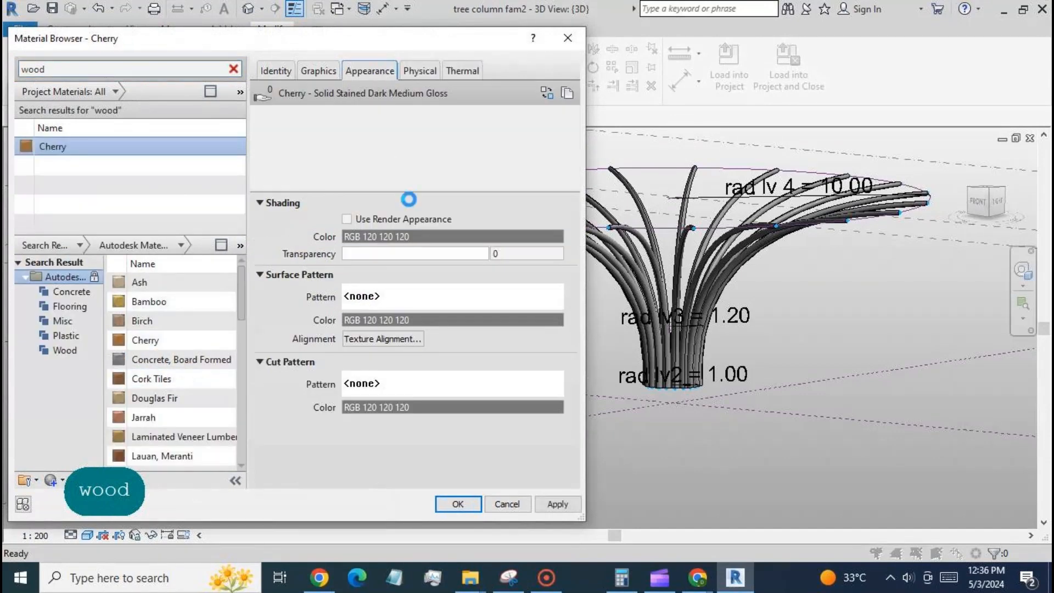
pyautogui.click(557, 504)
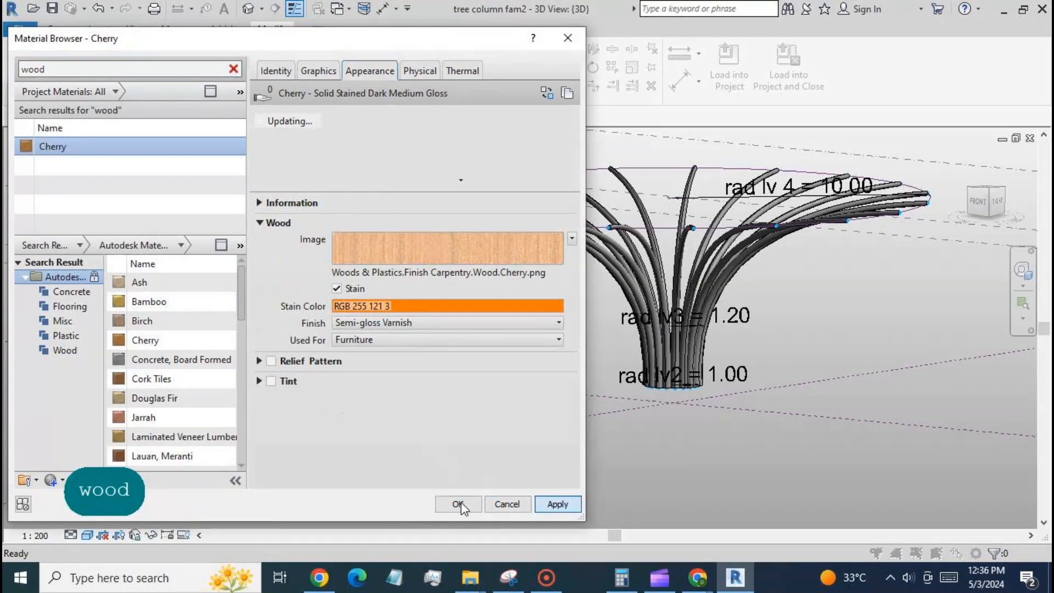
pyautogui.click(459, 504)
pyautogui.click(375, 490)
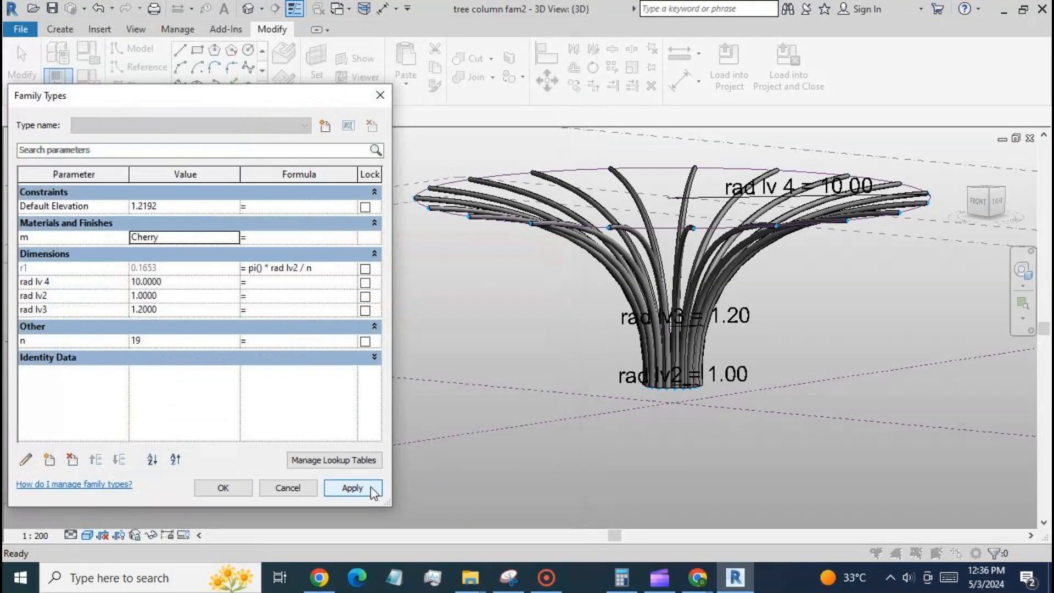
pyautogui.click(233, 488)
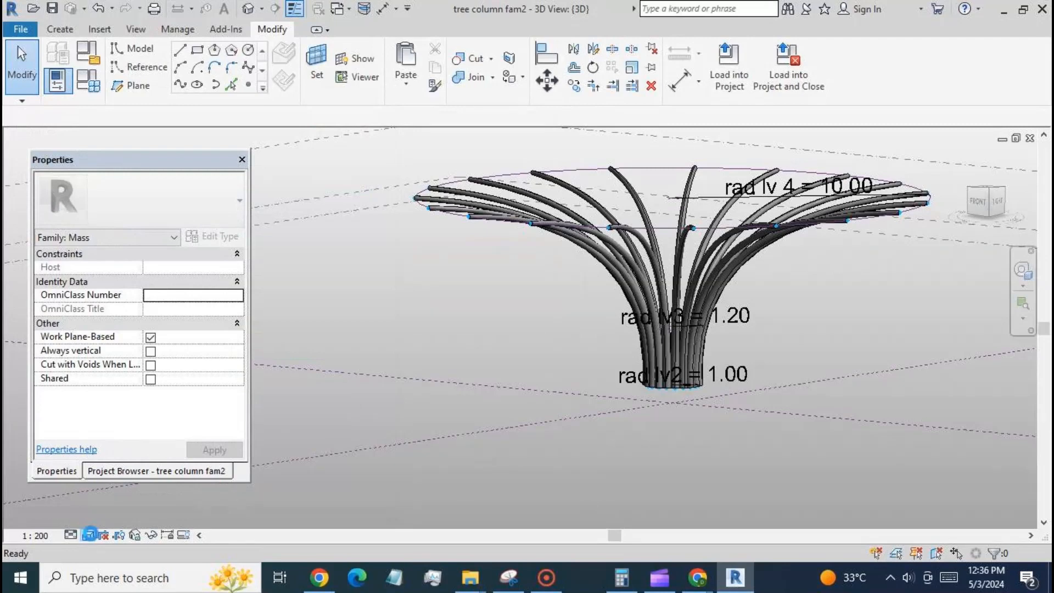
# Change the 3D view's visual style to show the Cherry material's appearance and inspect the column from other angles.
pyautogui.click(88, 533)
pyautogui.click(132, 500)
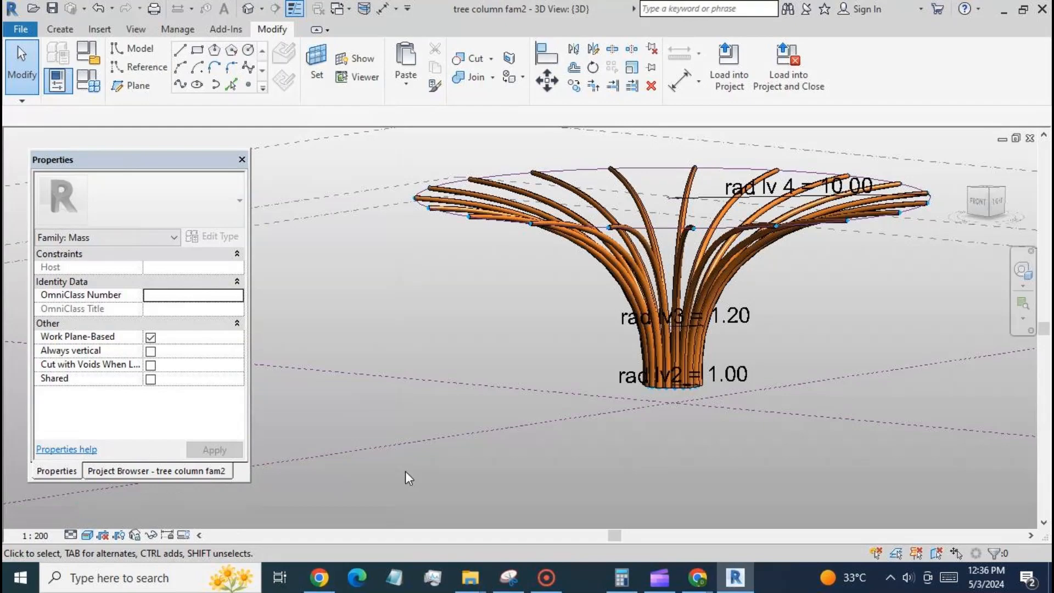
pyautogui.keyDown('shift'); pyautogui.moveTo(575, 453); pyautogui.dragTo(812, 494, button='middle'); pyautogui.keyUp('shift')
pyautogui.keyDown('shift'); pyautogui.moveTo(696, 413); pyautogui.dragTo(705, 442, button='middle'); pyautogui.keyUp('shift')
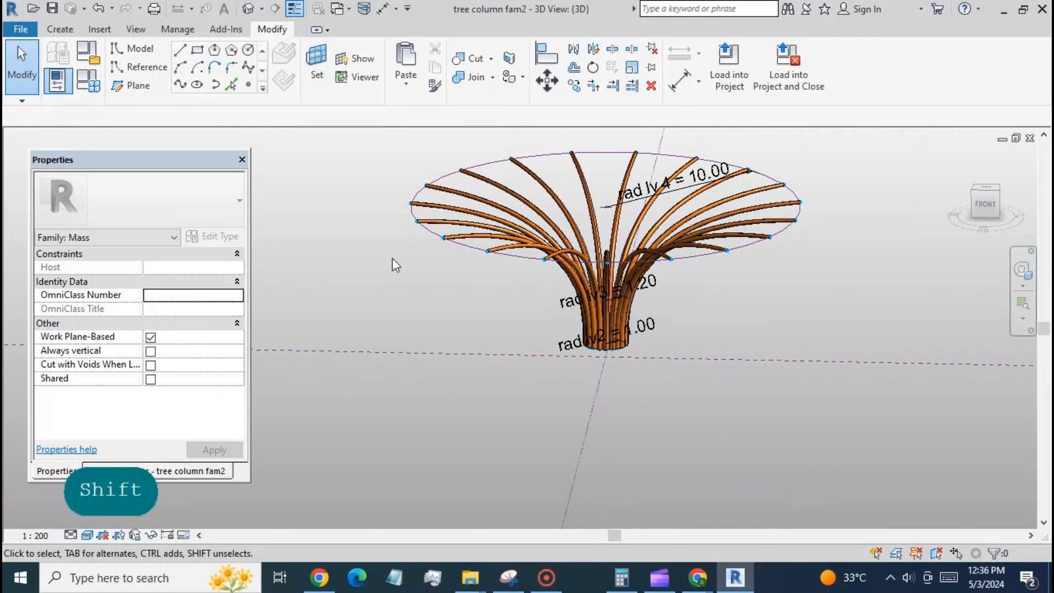
# Set the parameter n to 6 in the family types.
pyautogui.click(88, 80)
pyautogui.click(169, 341)
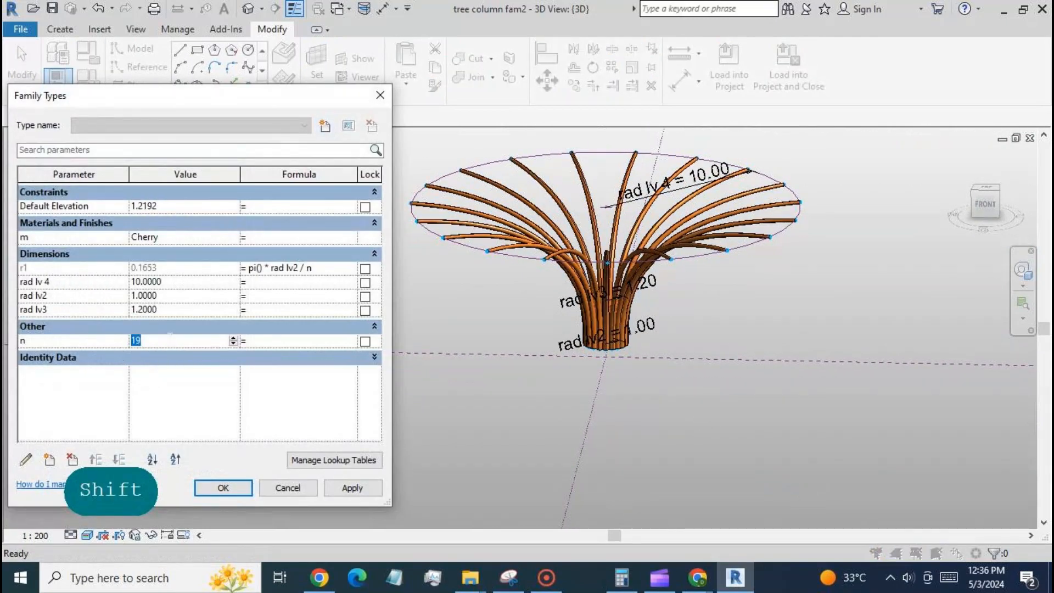
pyautogui.write('6')
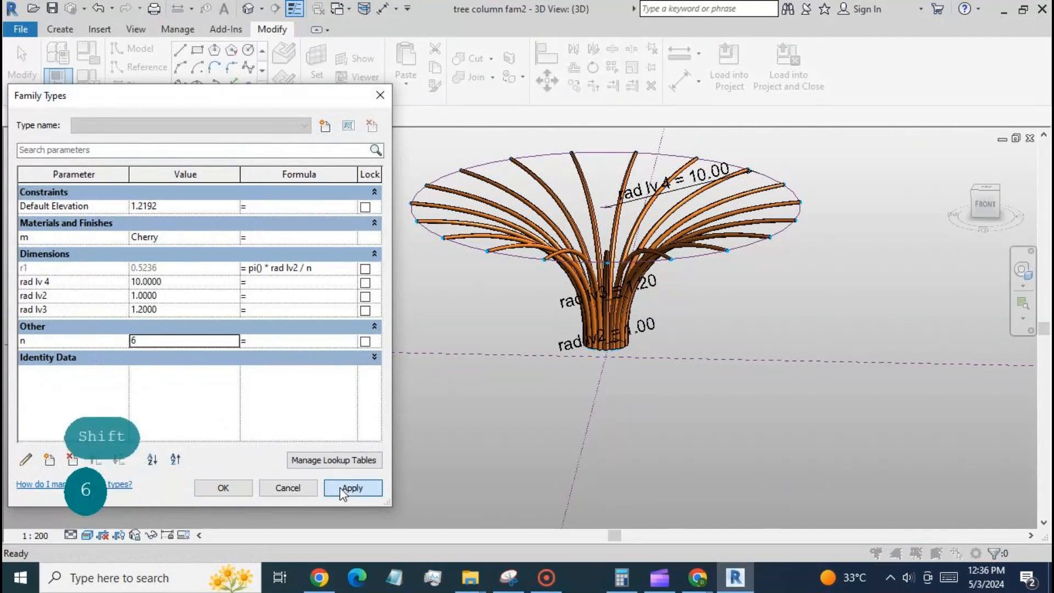
# Apply n = 6 to the tree column, accept the family types and view the six-branch column in 3D.
pyautogui.click(343, 490)
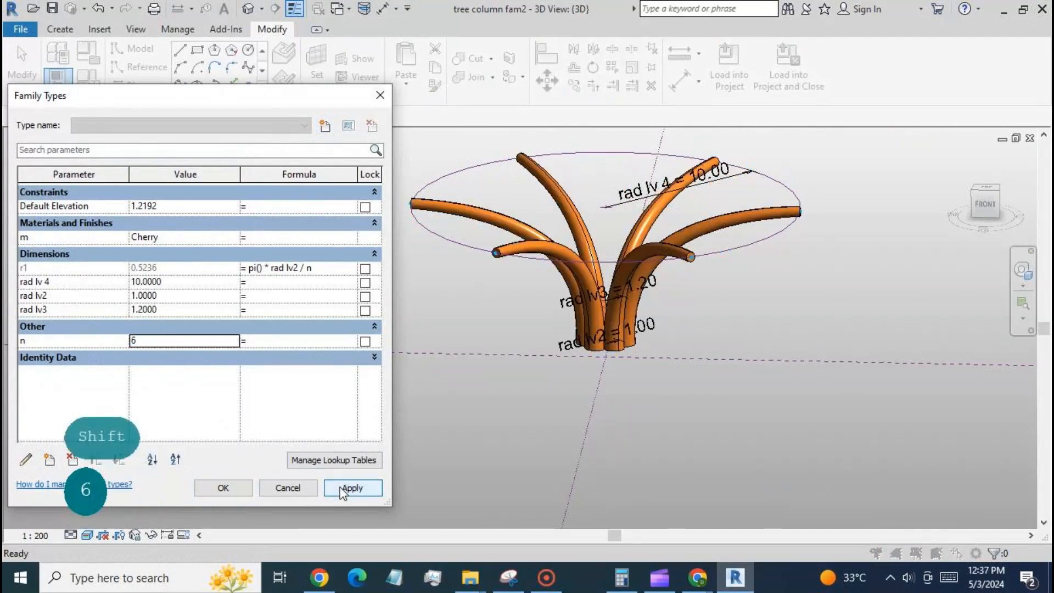
pyautogui.click(223, 487)
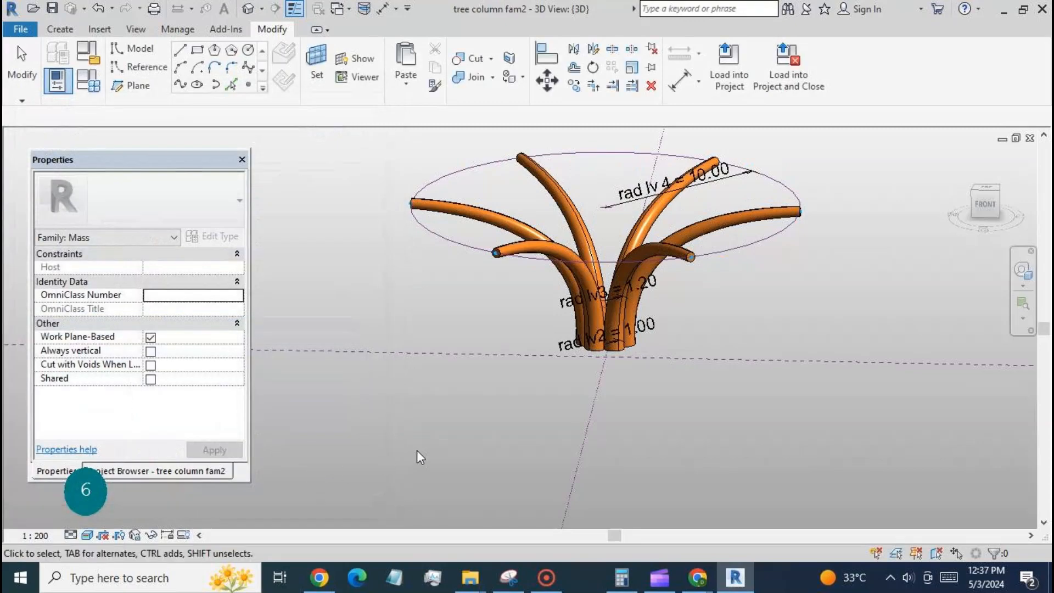
pyautogui.scroll(-1, 522, 418)
pyautogui.keyDown('shift'); pyautogui.moveTo(616, 439); pyautogui.dragTo(700, 441, button='middle'); pyautogui.keyUp('shift')
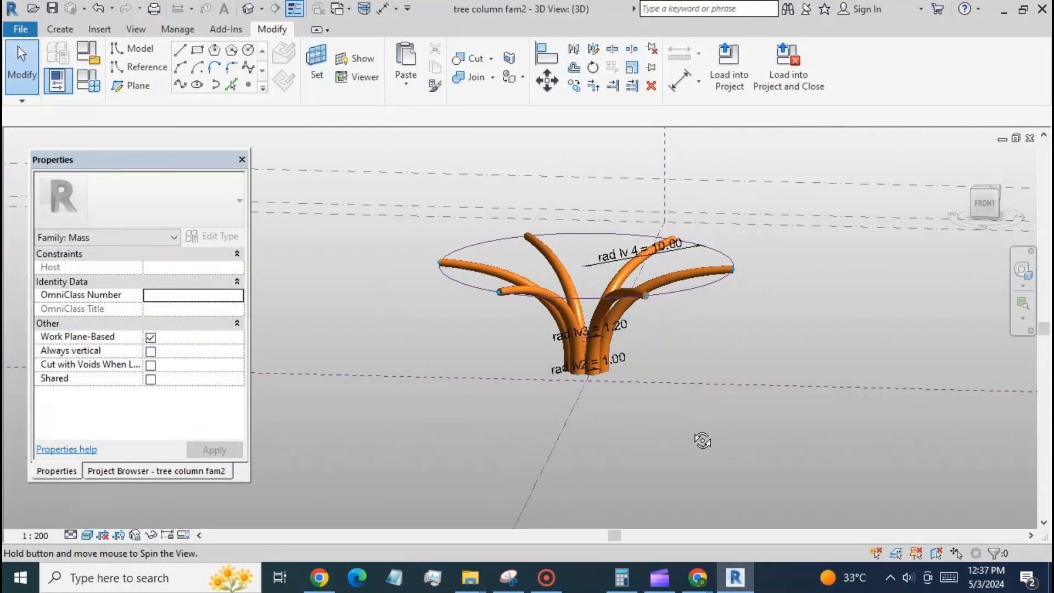
# Open the Level 4 floor plan and set Level 4 as the work plane.
pyautogui.click(115, 466)
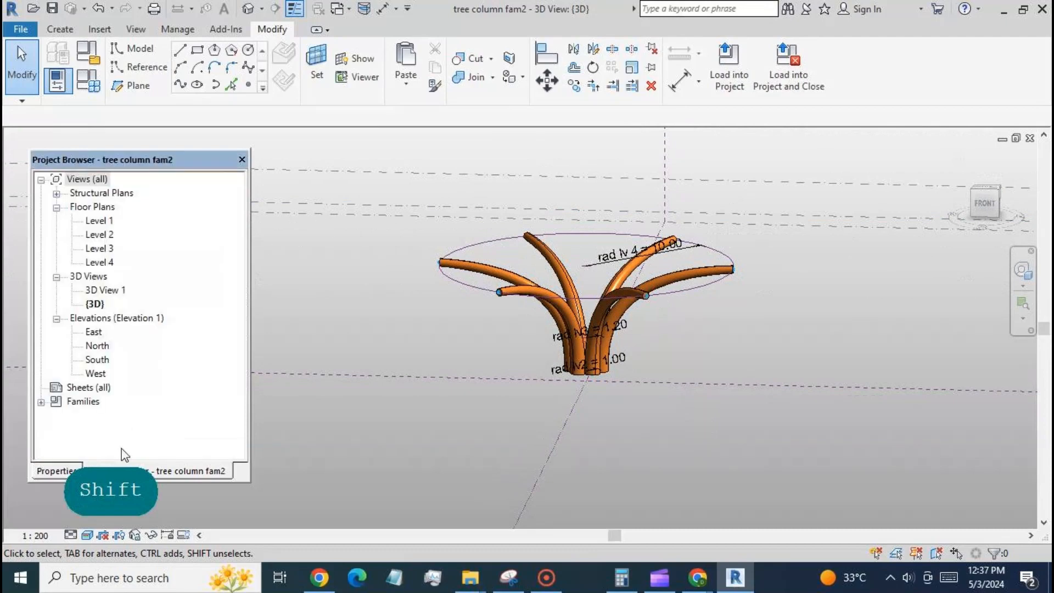
pyautogui.doubleClick(104, 263)
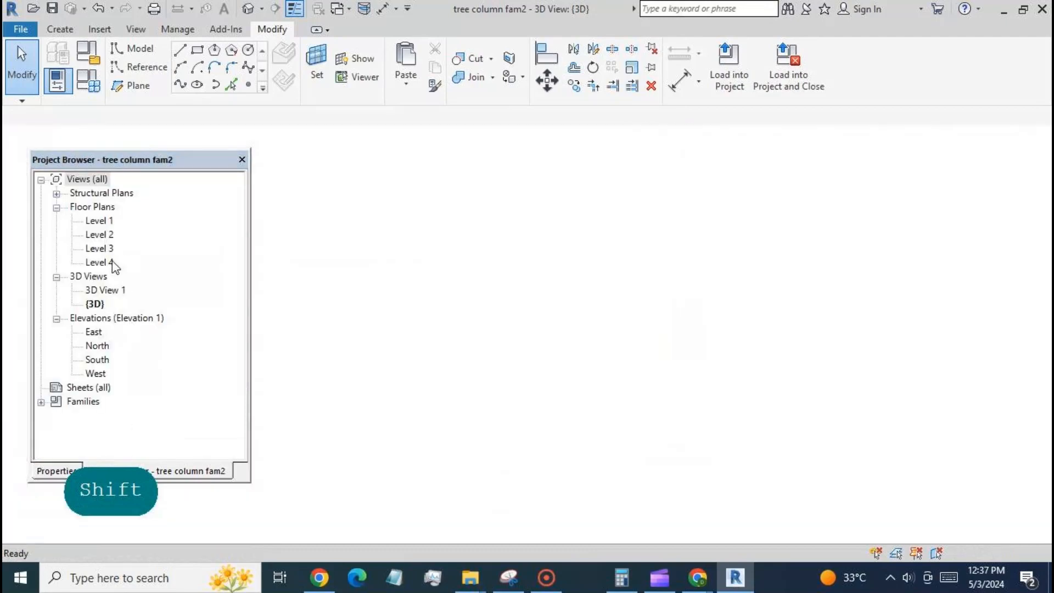
pyautogui.scroll(2, 494, 336)
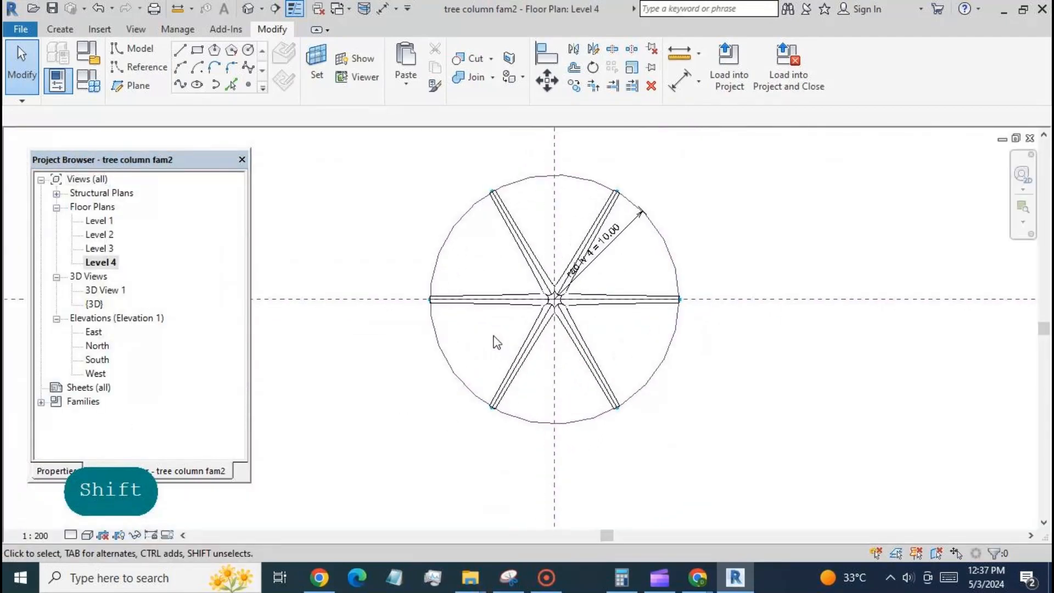
pyautogui.click(316, 63)
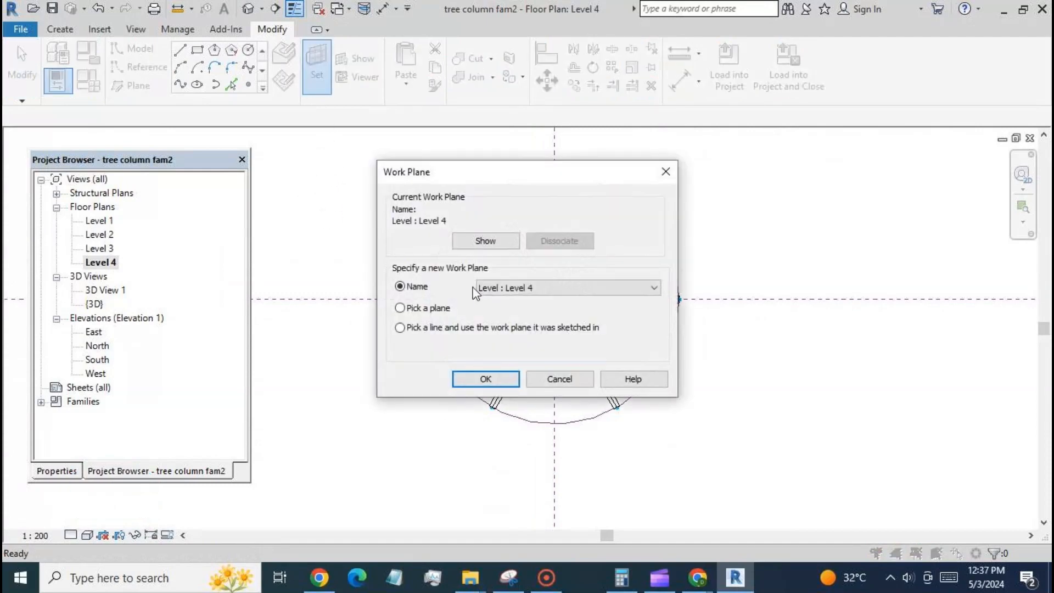
pyautogui.click(486, 380)
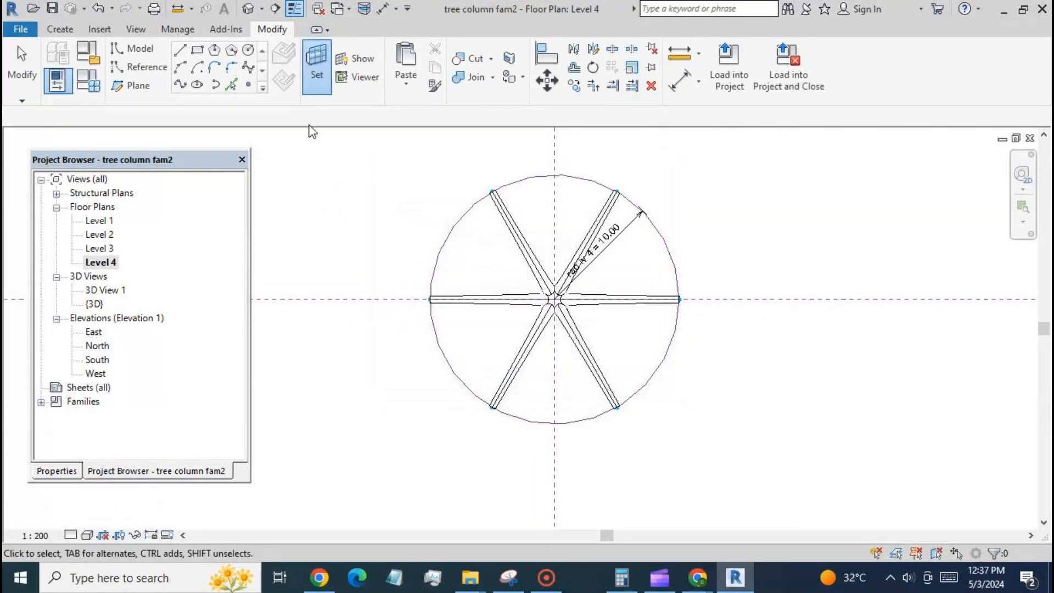
# Place a point at each of the six branch ends on the Level 4 circle and return to the 3D view.
pyautogui.click(249, 85)
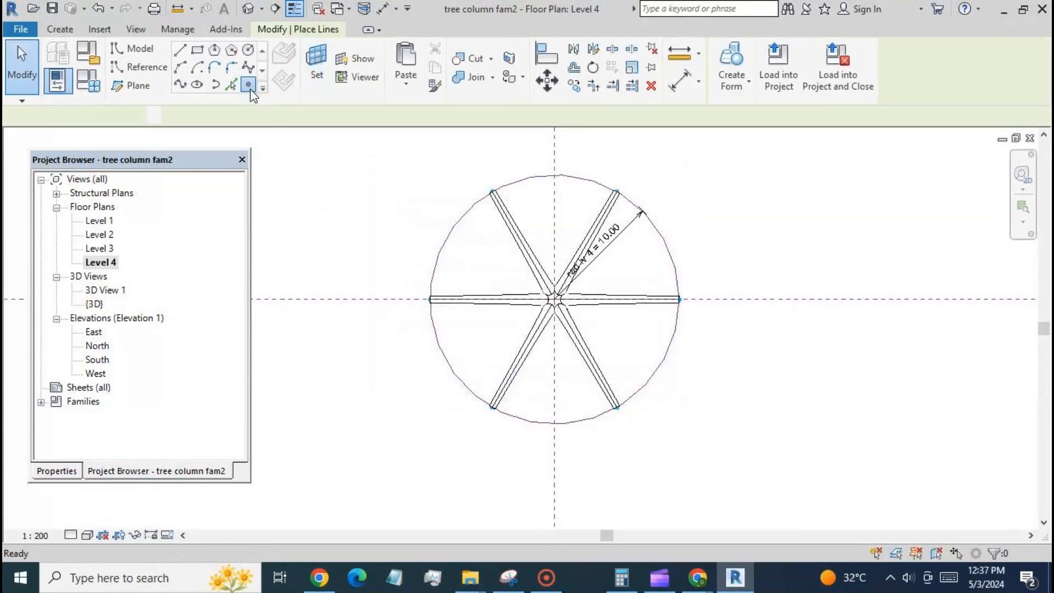
pyautogui.click(480, 197)
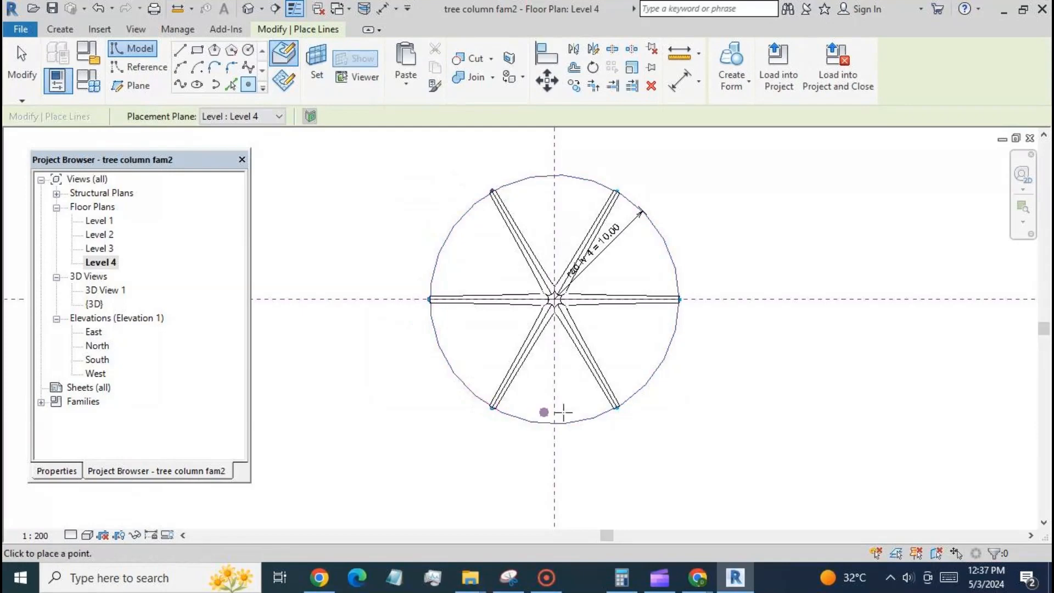
pyautogui.click(617, 408)
pyautogui.click(679, 301)
pyautogui.click(617, 191)
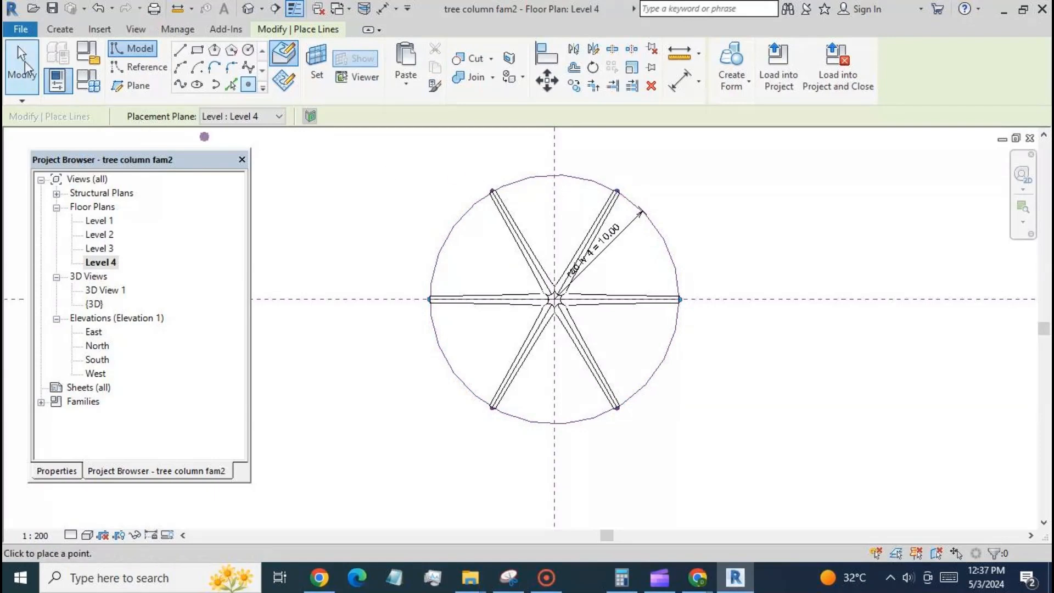
pyautogui.click(21, 61)
pyautogui.click(248, 8)
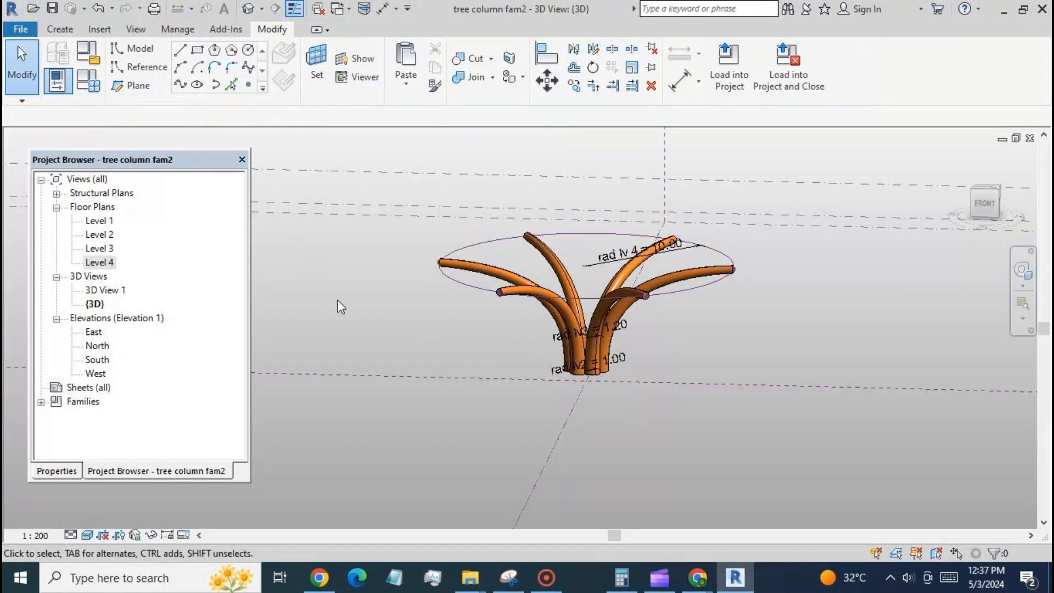
pyautogui.scroll(-3, 489, 426)
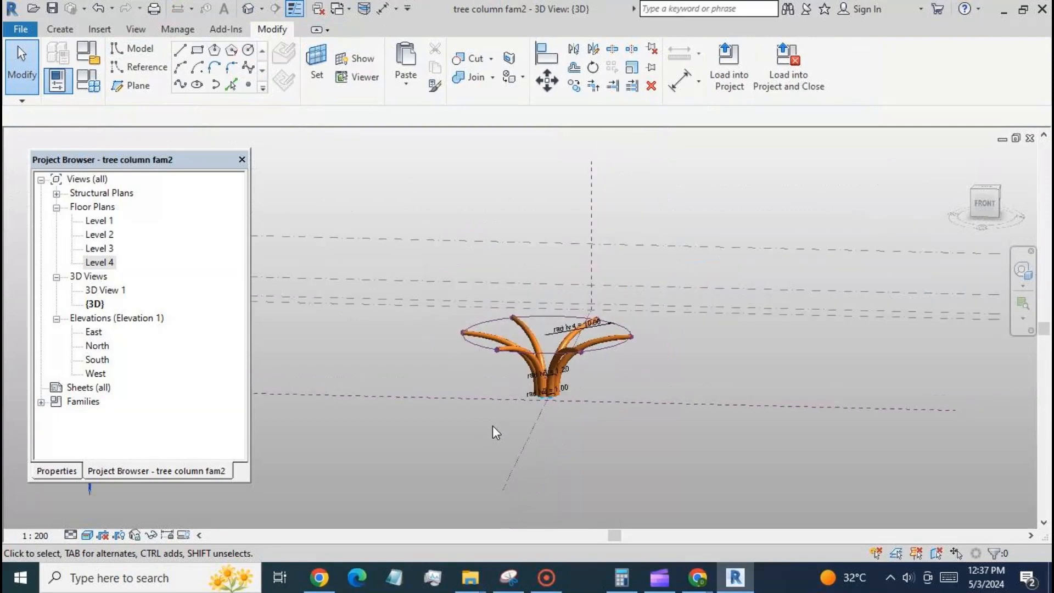
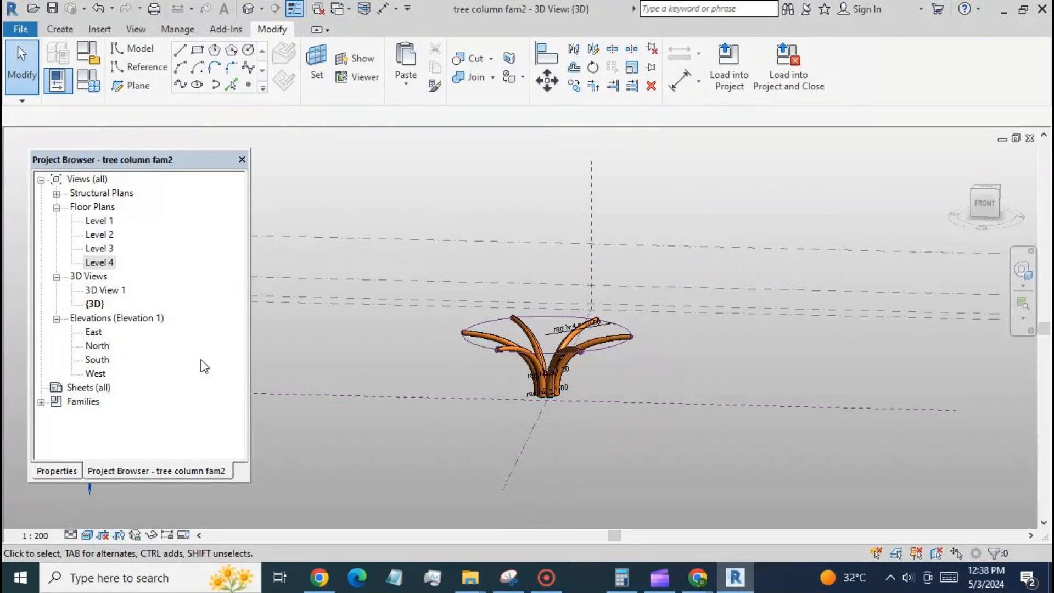
# Draw a vertical model line about 23 m long in the Level 3 plan, about 15 m east of the column's centre.
pyautogui.doubleClick(103, 248)
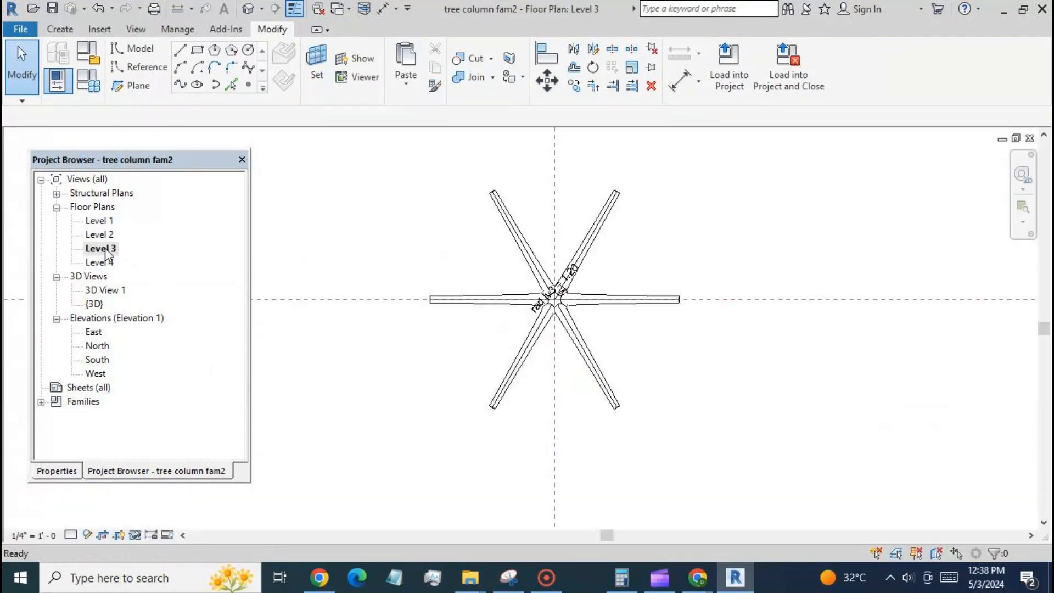
pyautogui.click(180, 51)
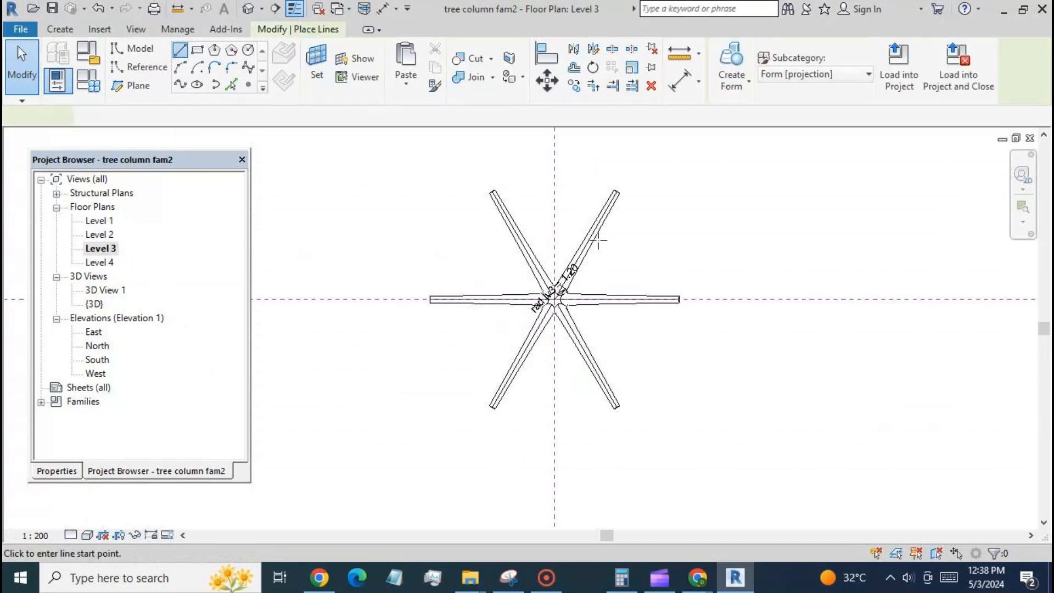
pyautogui.click(742, 155)
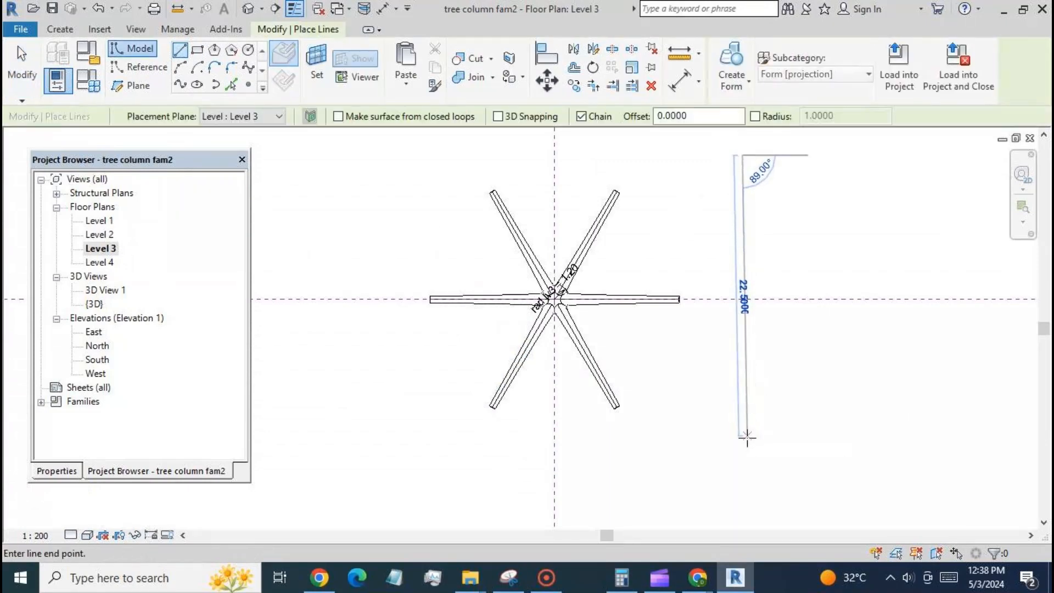
pyautogui.click(742, 441)
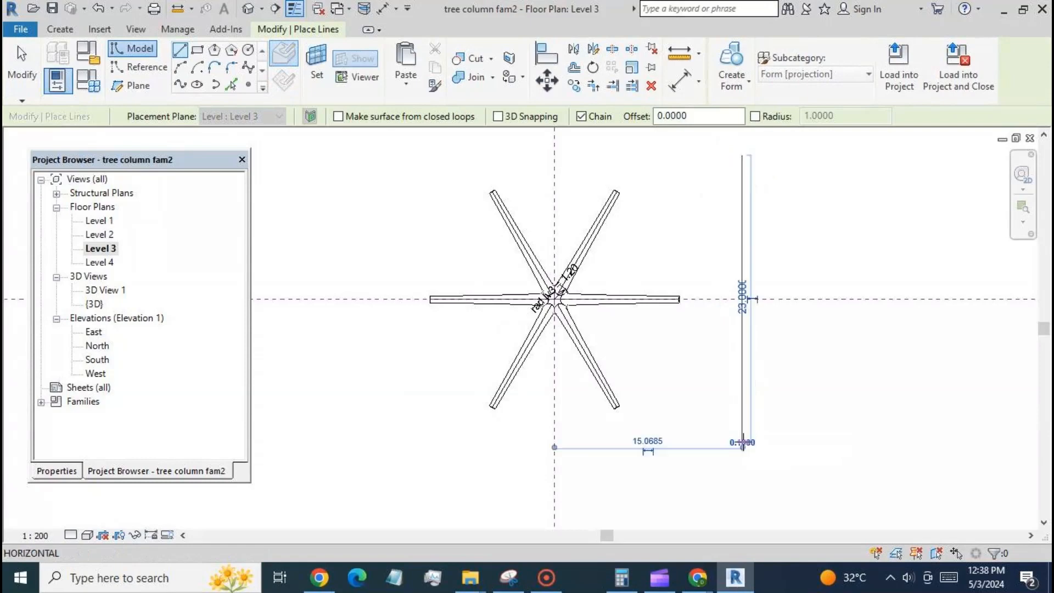
pyautogui.click(23, 77)
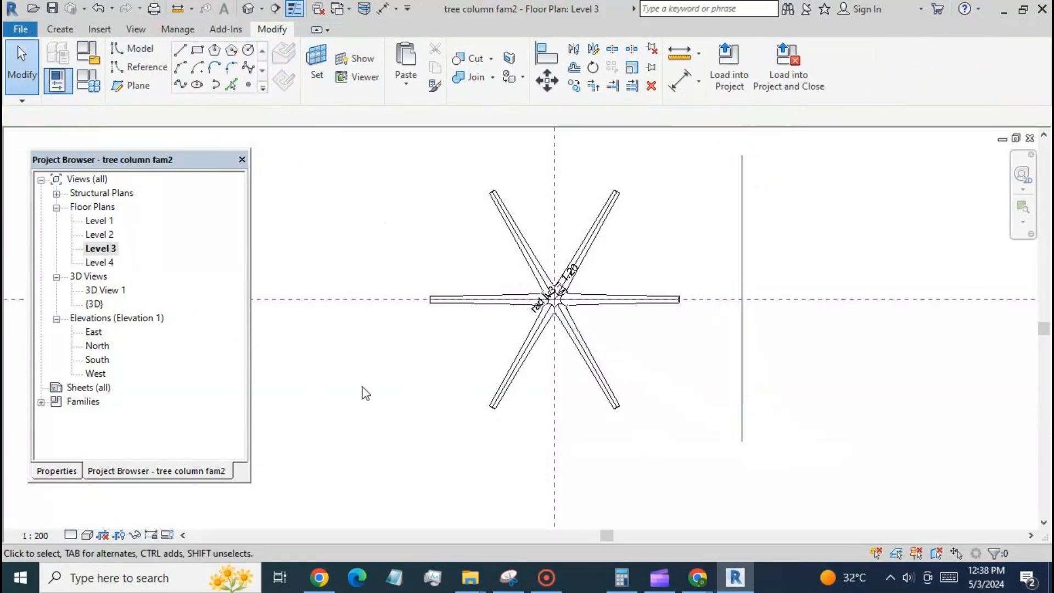
pyautogui.scroll(-1, 650, 393)
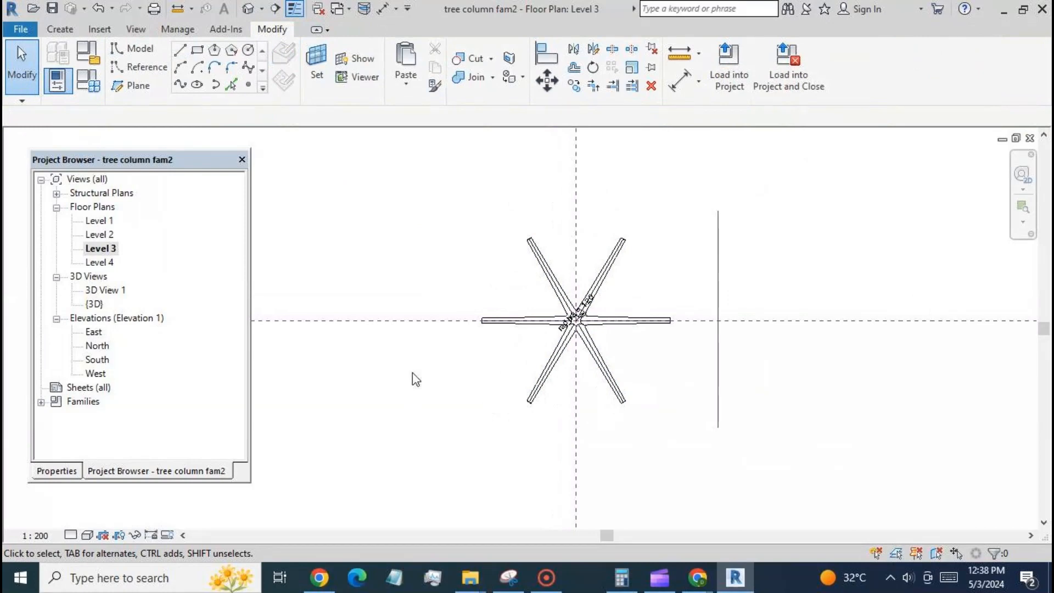
# Add a level about 12.6 m above Level 4 in the South elevation.
pyautogui.doubleClick(99, 359)
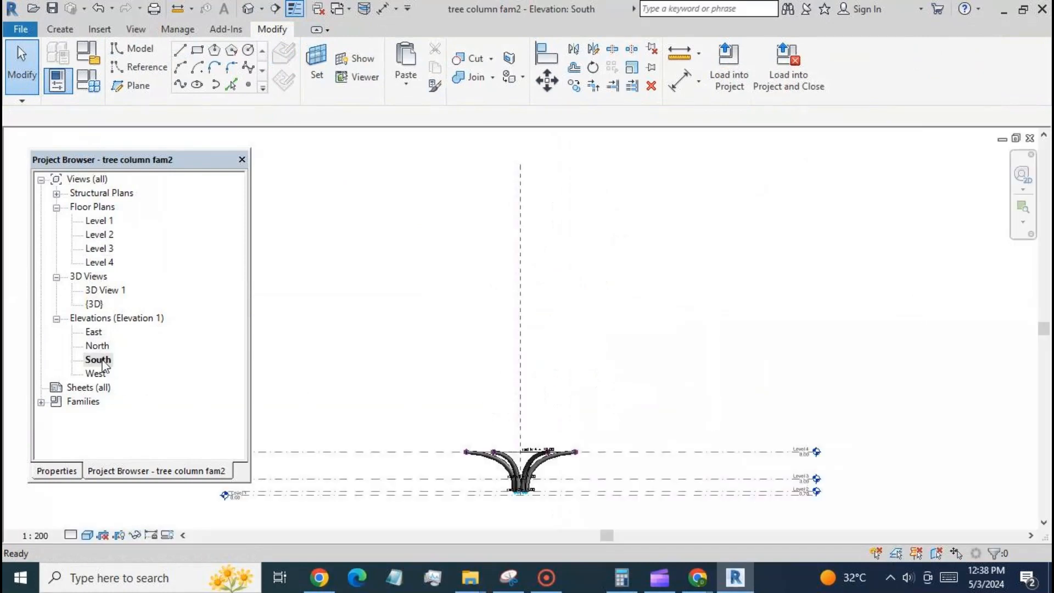
pyautogui.click(59, 29)
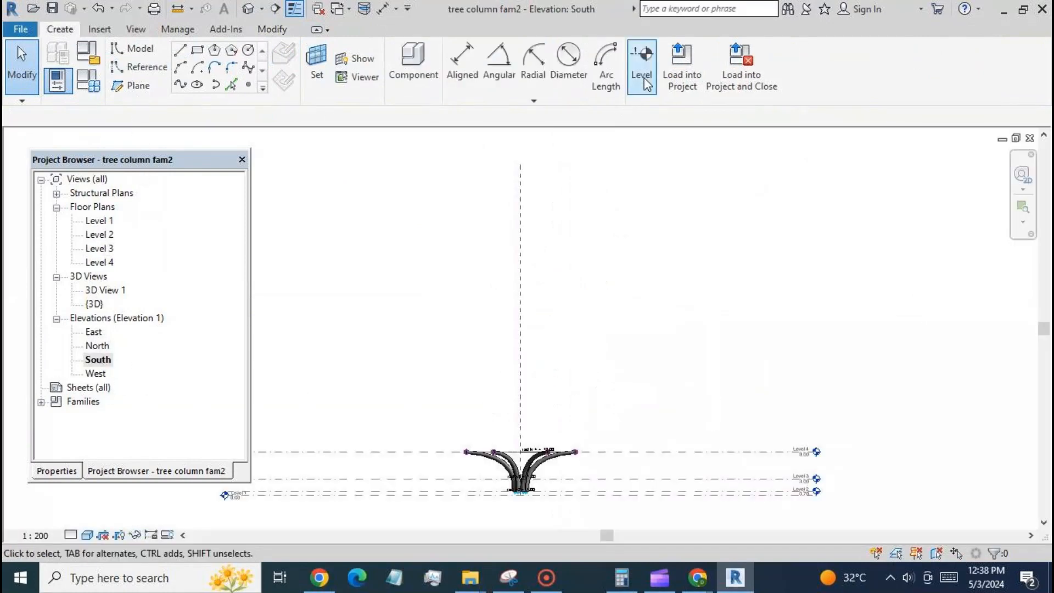
pyautogui.click(641, 63)
pyautogui.click(286, 383)
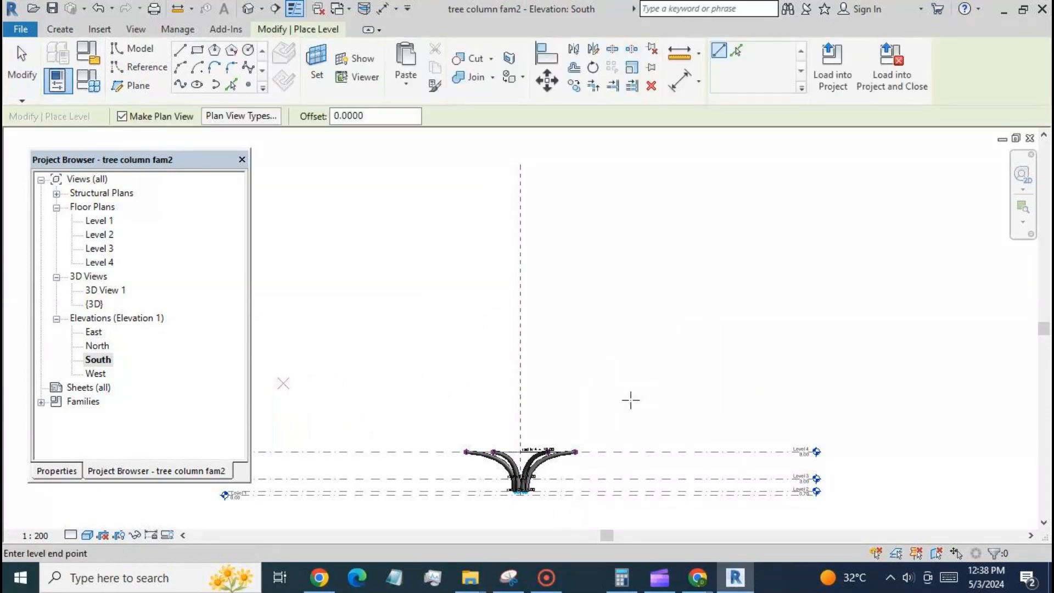
pyautogui.click(746, 395)
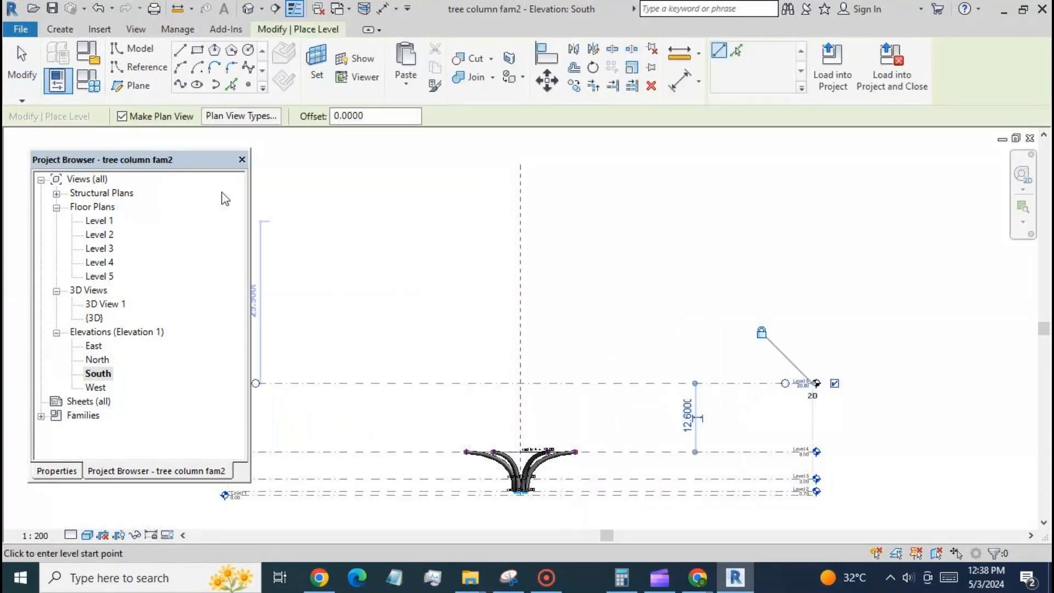
pyautogui.click(22, 66)
# Move the new top level down closer to Level 4.
pyautogui.click(707, 392)
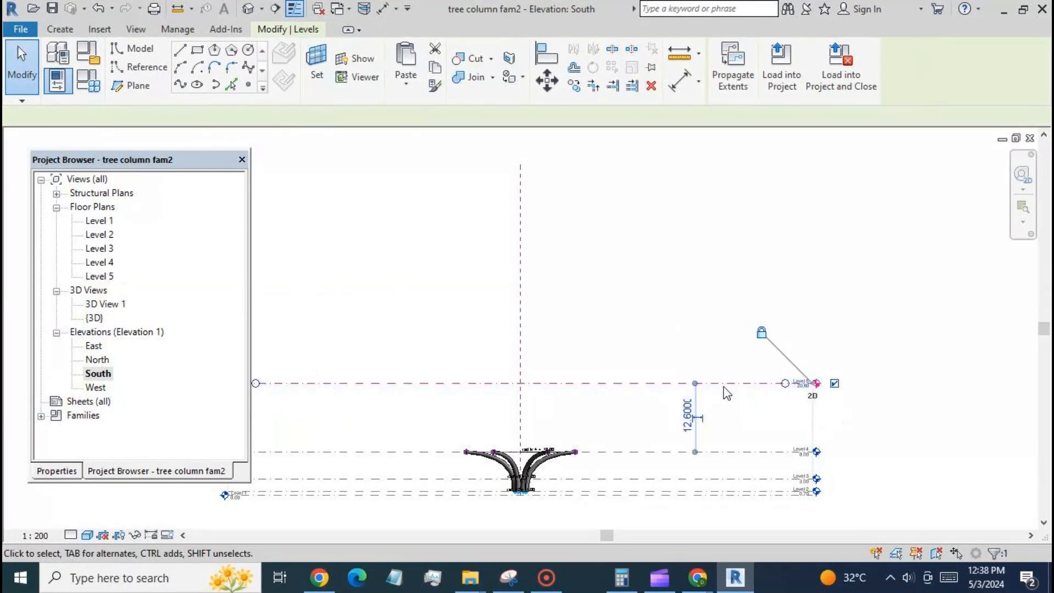
pyautogui.moveTo(723, 384); pyautogui.dragTo(723, 422)
pyautogui.click(434, 329)
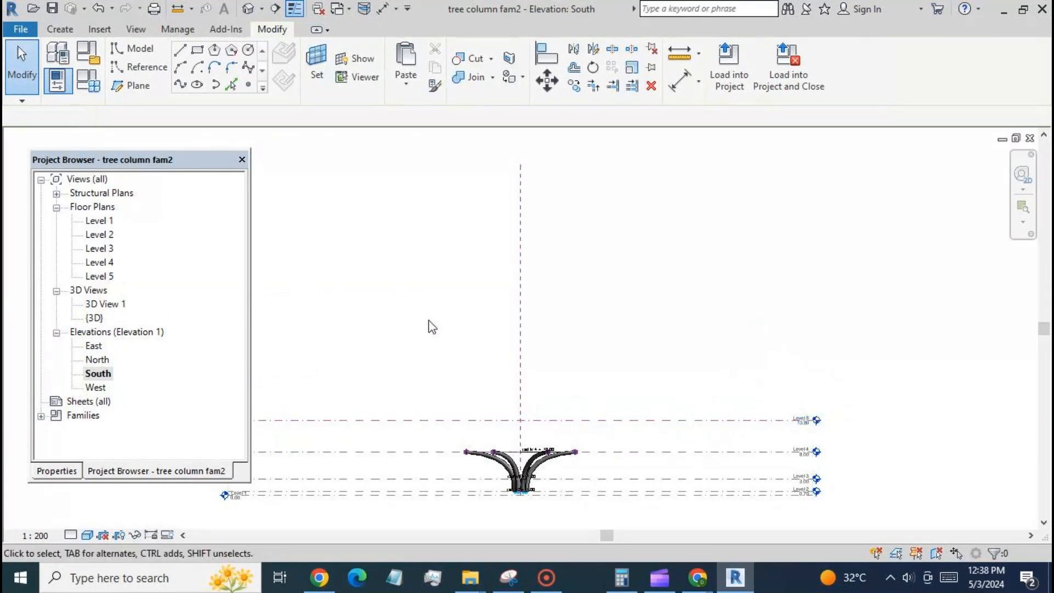
# Open the Level 5 floor plan and confirm its work plane.
pyautogui.doubleClick(102, 277)
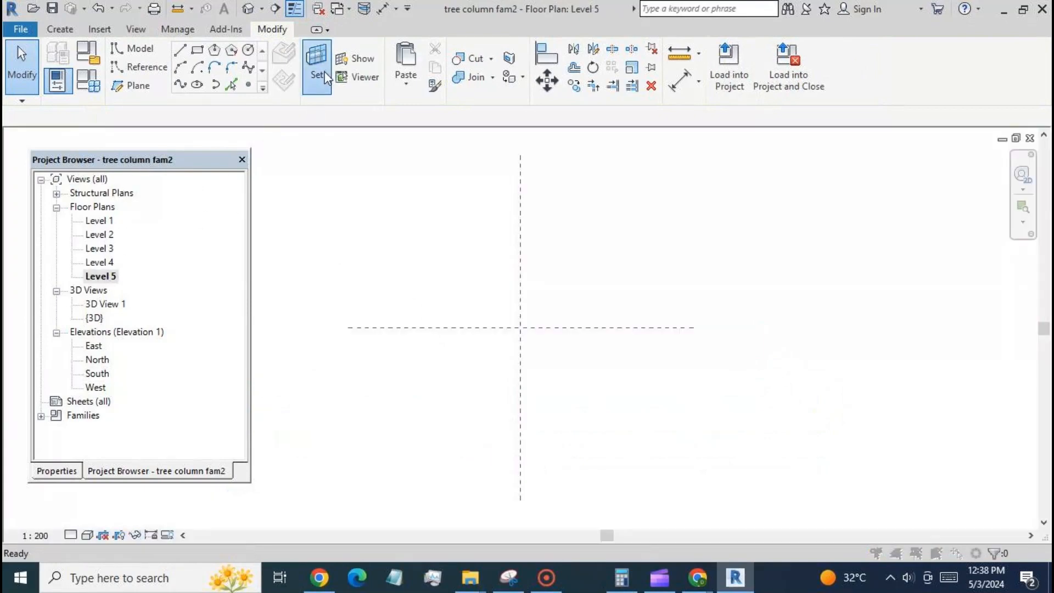
pyautogui.click(327, 78)
pyautogui.click(475, 378)
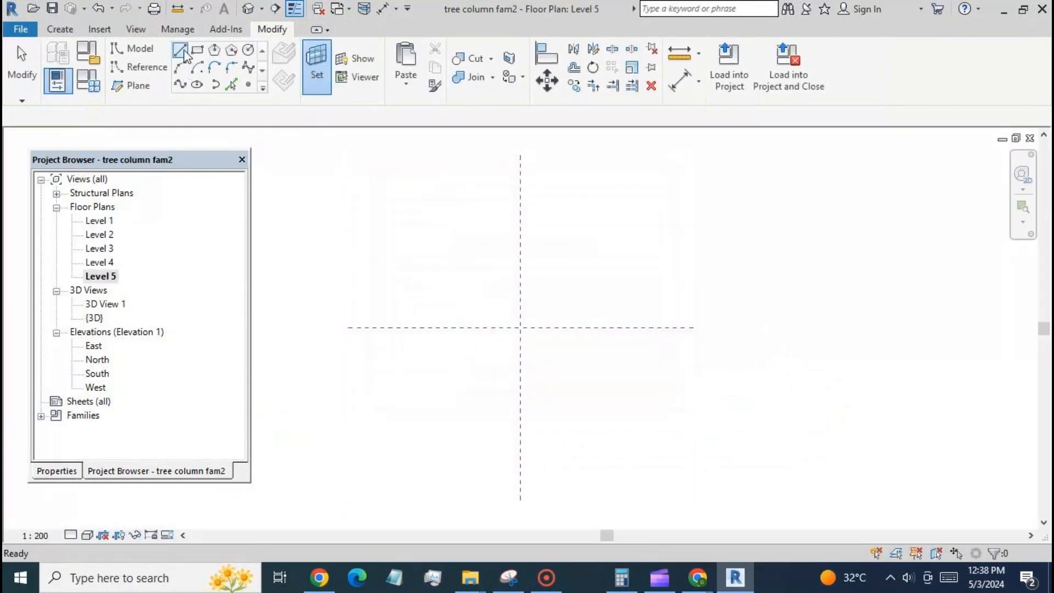
pyautogui.click(178, 89)
pyautogui.press('Escape')
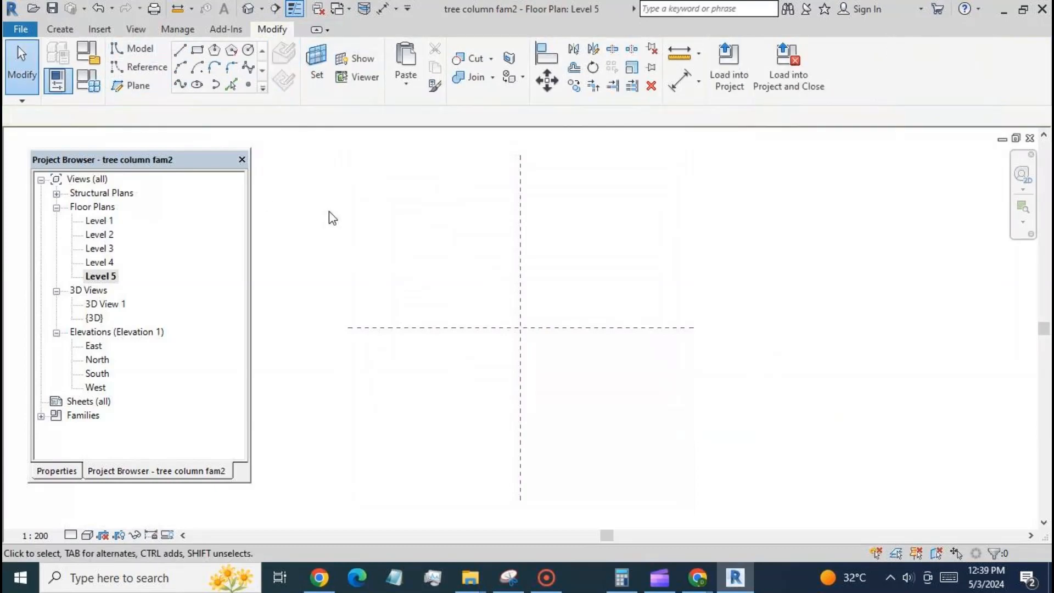
# Set the Level 5 plan's view range bottom and view depth to Unlimited and apply it.
pyautogui.press('v')
pyautogui.press('r')
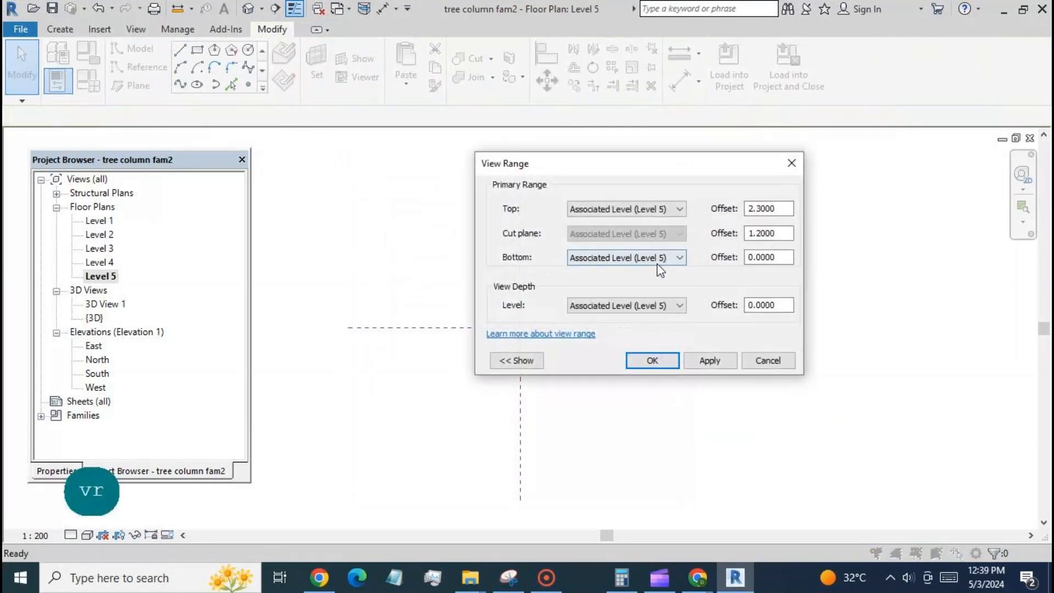
pyautogui.click(676, 258)
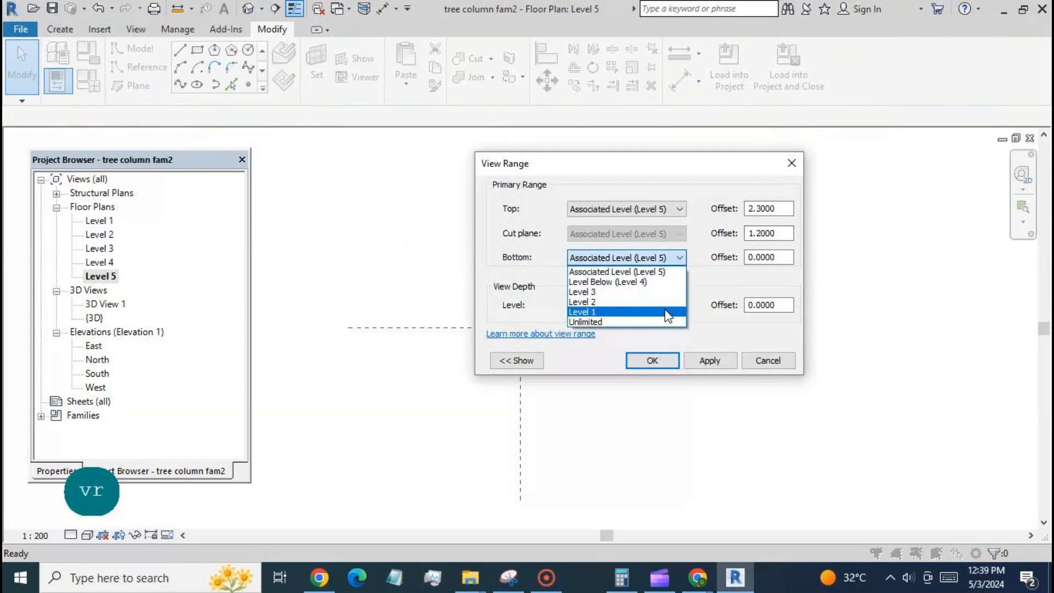
pyautogui.click(664, 323)
pyautogui.click(677, 305)
pyautogui.click(668, 364)
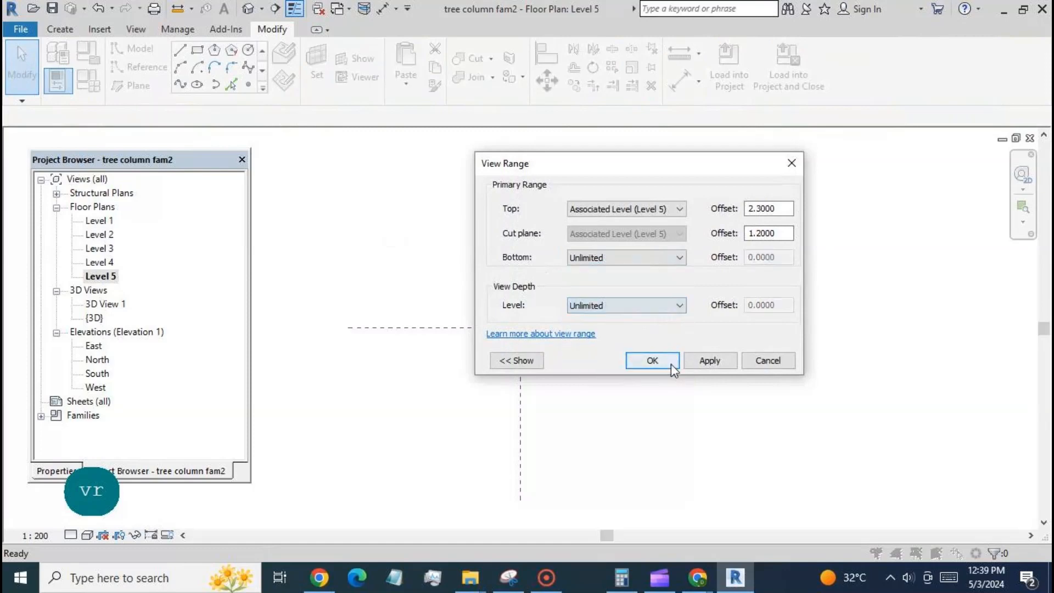
pyautogui.click(713, 361)
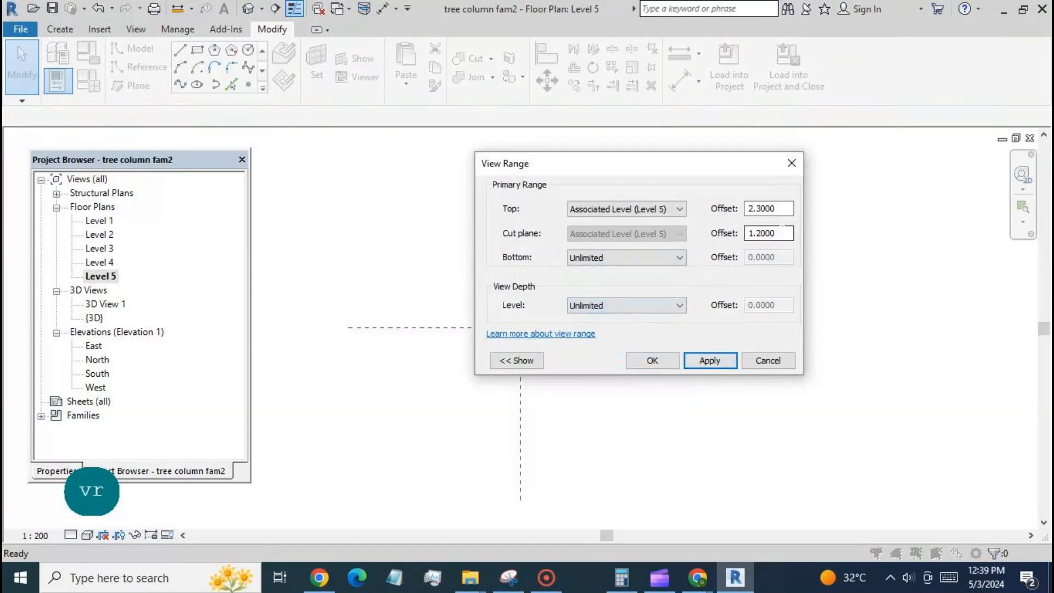
# Set the view range's cut plane and top offsets to 10 and accept the settings.
pyautogui.doubleClick(752, 232)
pyautogui.write('10')
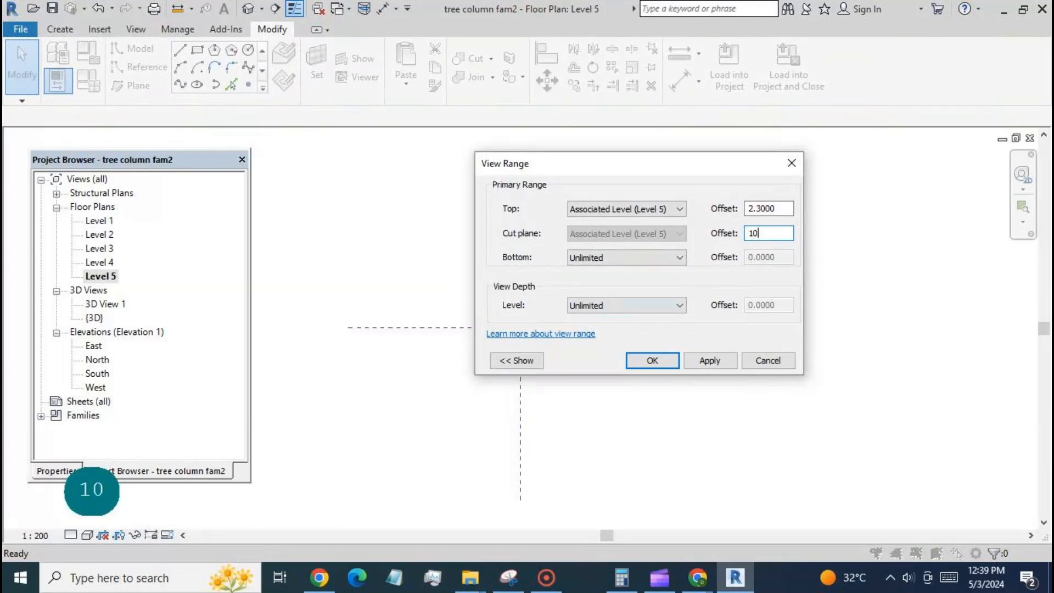
pyautogui.doubleClick(739, 209)
pyautogui.write('10')
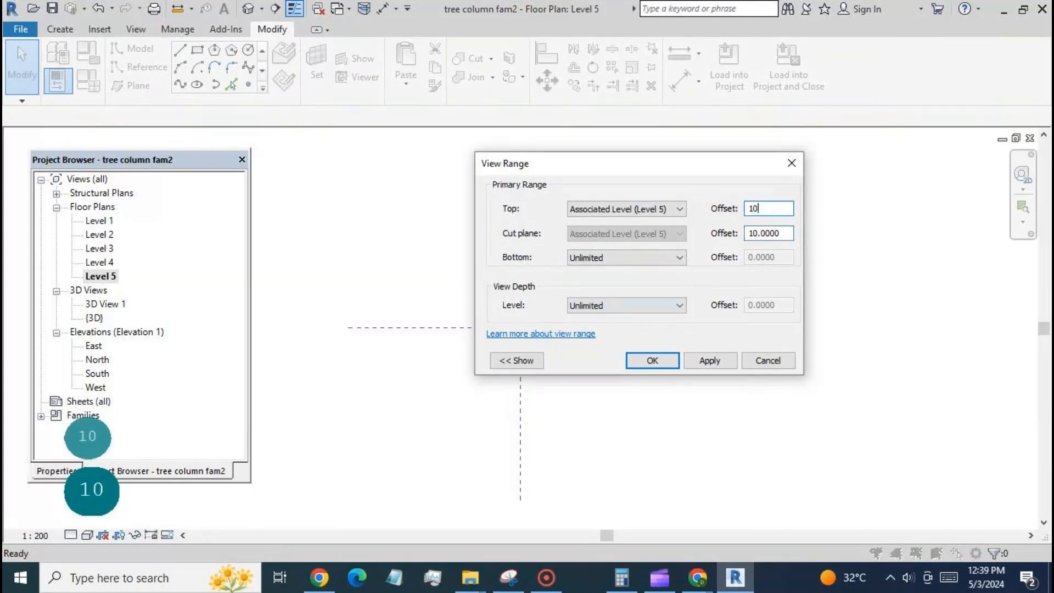
pyautogui.click(708, 361)
pyautogui.click(659, 360)
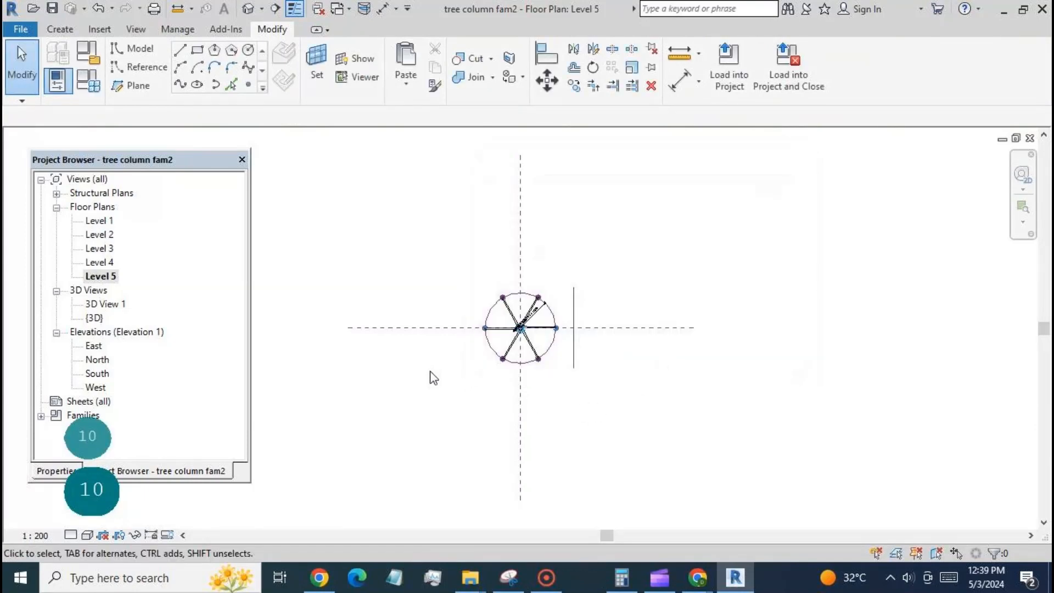
# Draw a vertical model line about 23 m long on Level 5, left of the branch circle and about 29.3 m from the existing line.
pyautogui.click(60, 29)
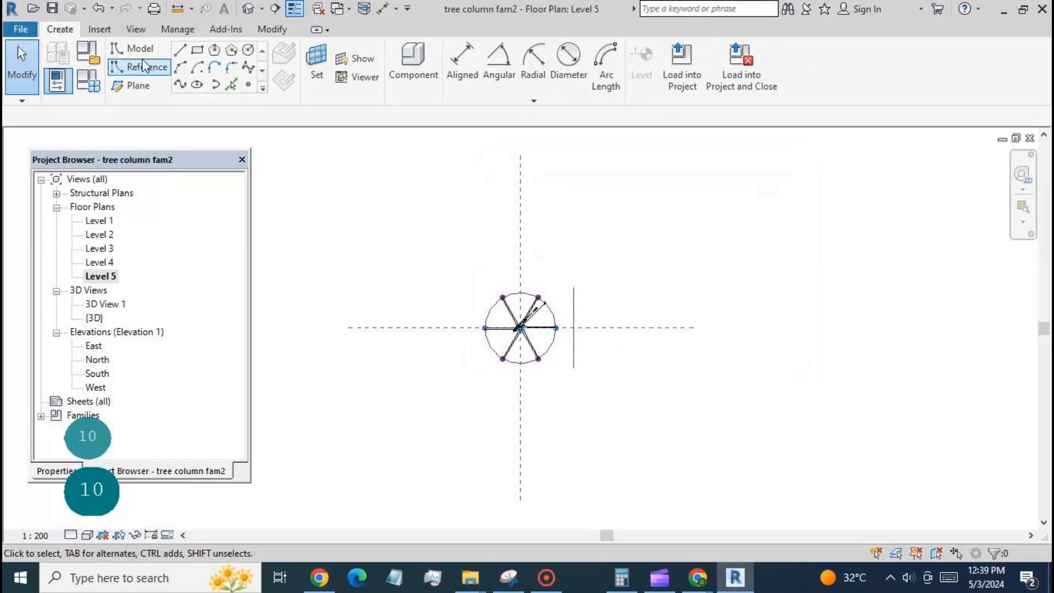
pyautogui.click(179, 50)
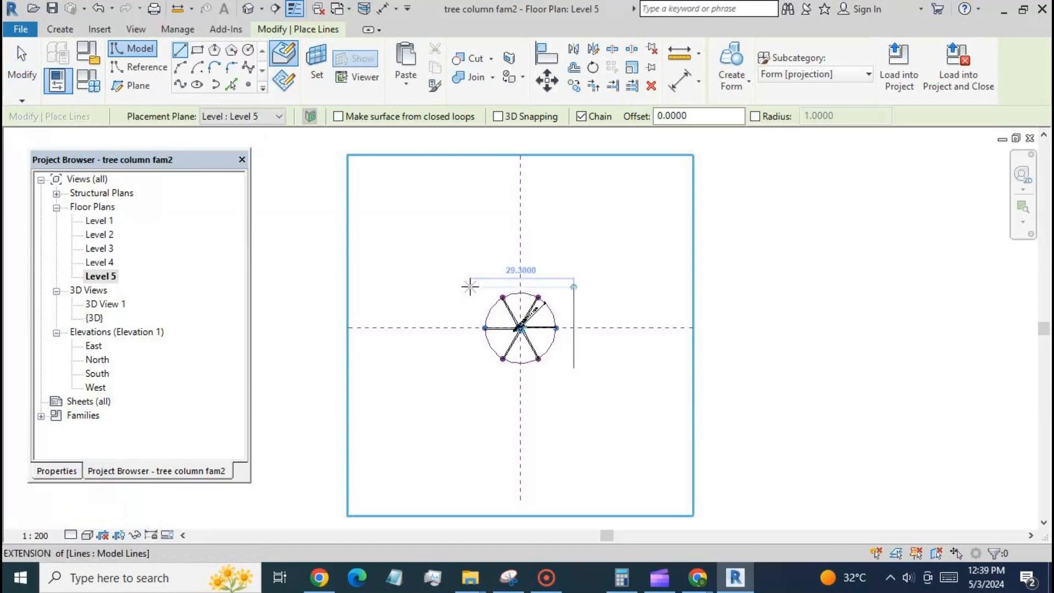
pyautogui.click(470, 287)
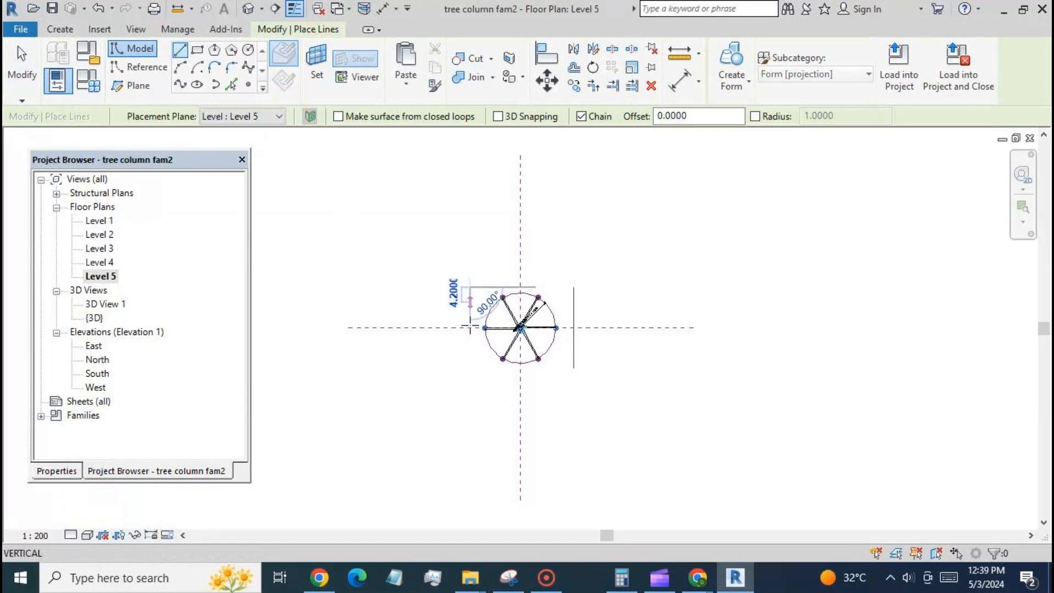
pyautogui.click(469, 368)
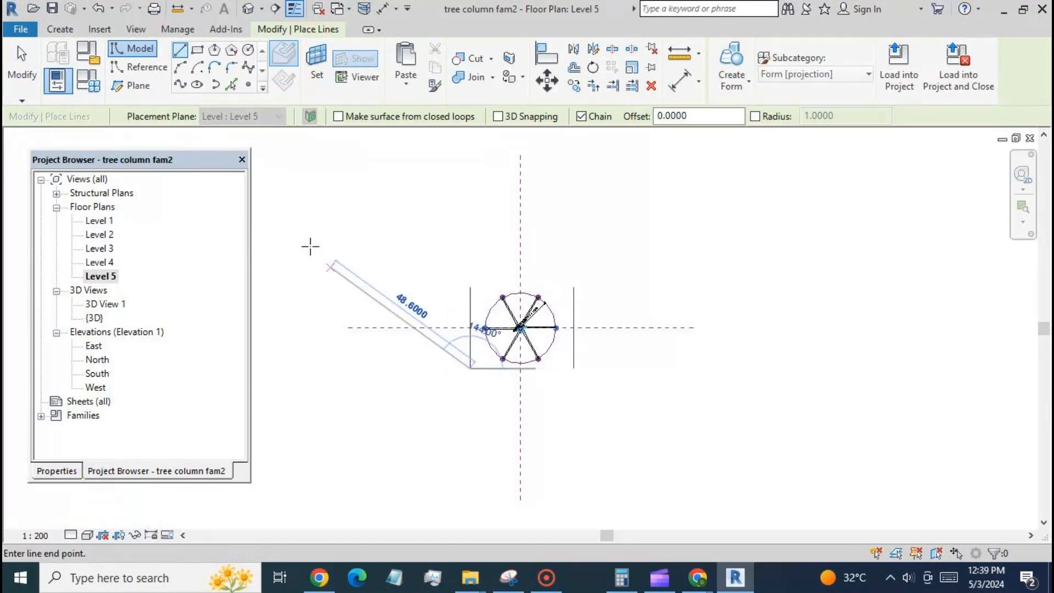
pyautogui.press('Escape')
pyautogui.press('Escape')
# In the 3D view, create a sloped surface form from the two model lines on either side of the tree column.
pyautogui.click(248, 9)
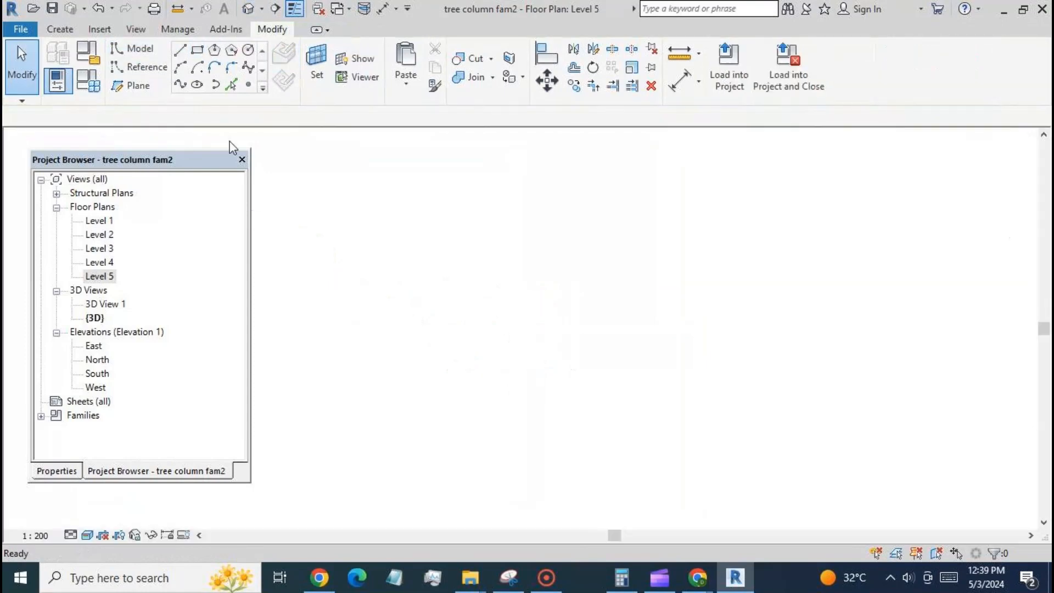
pyautogui.click(426, 287)
pyautogui.keyDown('ctrl'); pyautogui.click(670, 384); pyautogui.keyUp('ctrl')
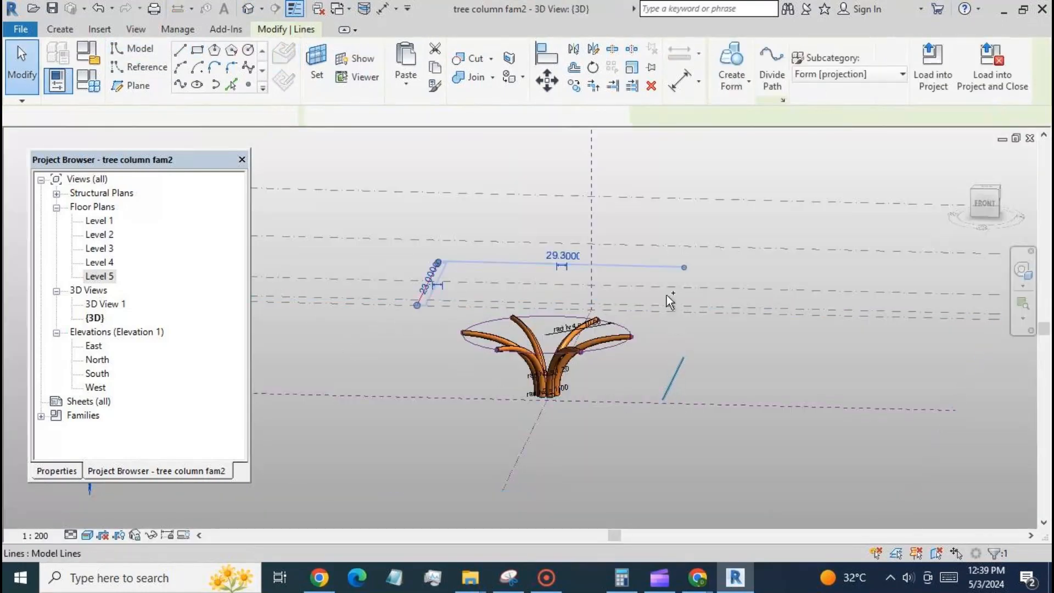
pyautogui.click(710, 60)
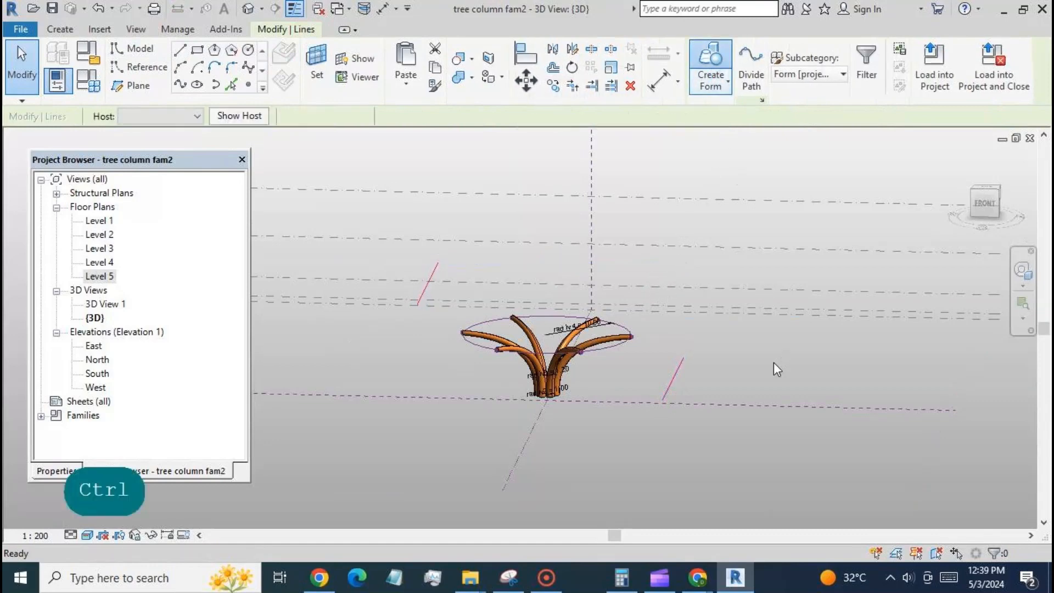
pyautogui.click(309, 530)
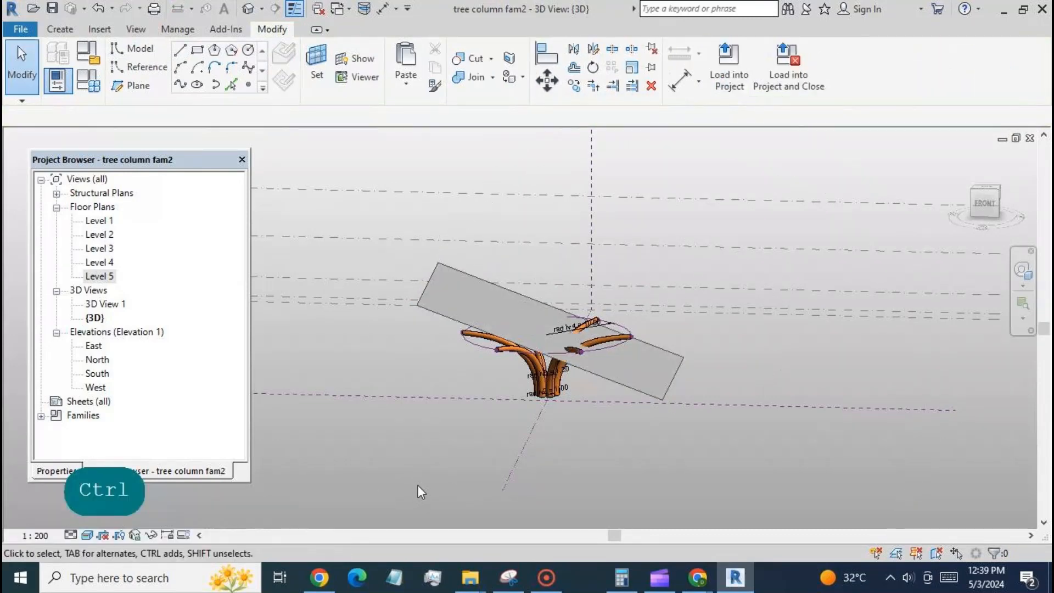
# Remove the repeater from the repeated tree column branches so they become individual components.
pyautogui.keyDown('shift'); pyautogui.moveTo(582, 478); pyautogui.dragTo(430, 482, button='middle'); pyautogui.keyUp('shift')
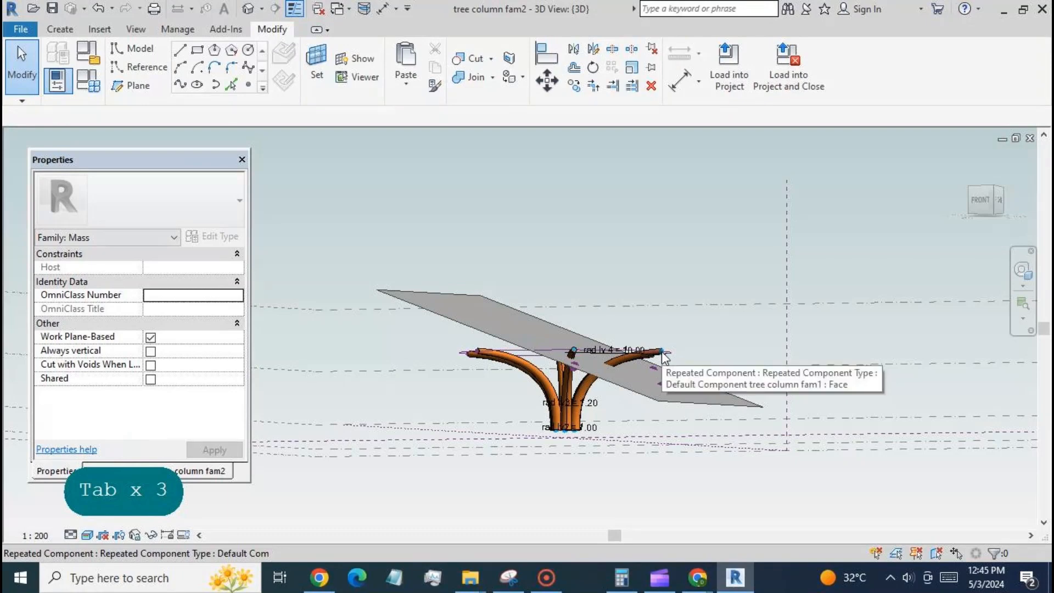
pyautogui.click(589, 399)
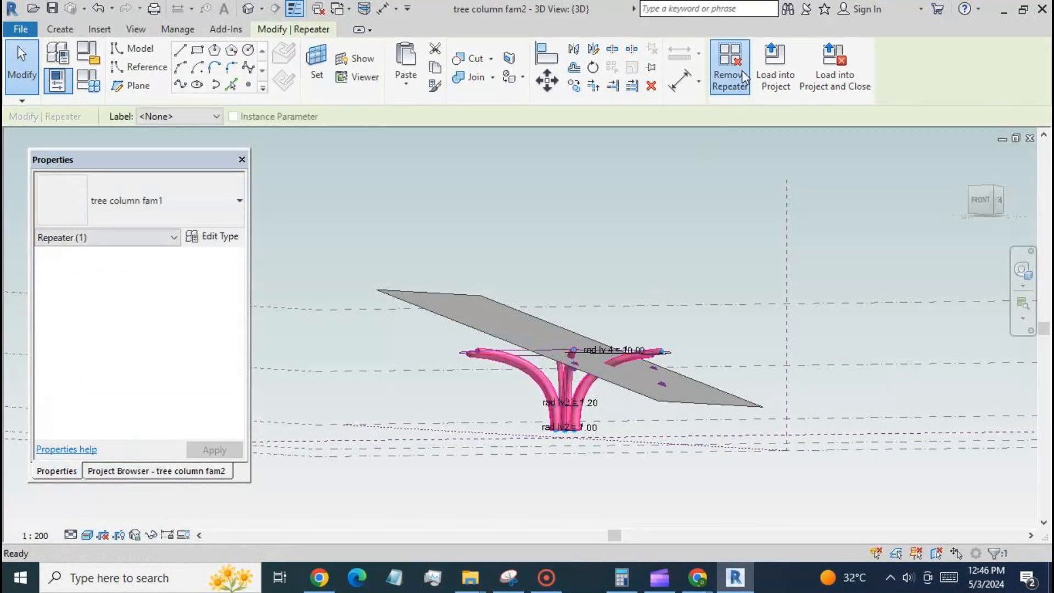
pyautogui.click(742, 71)
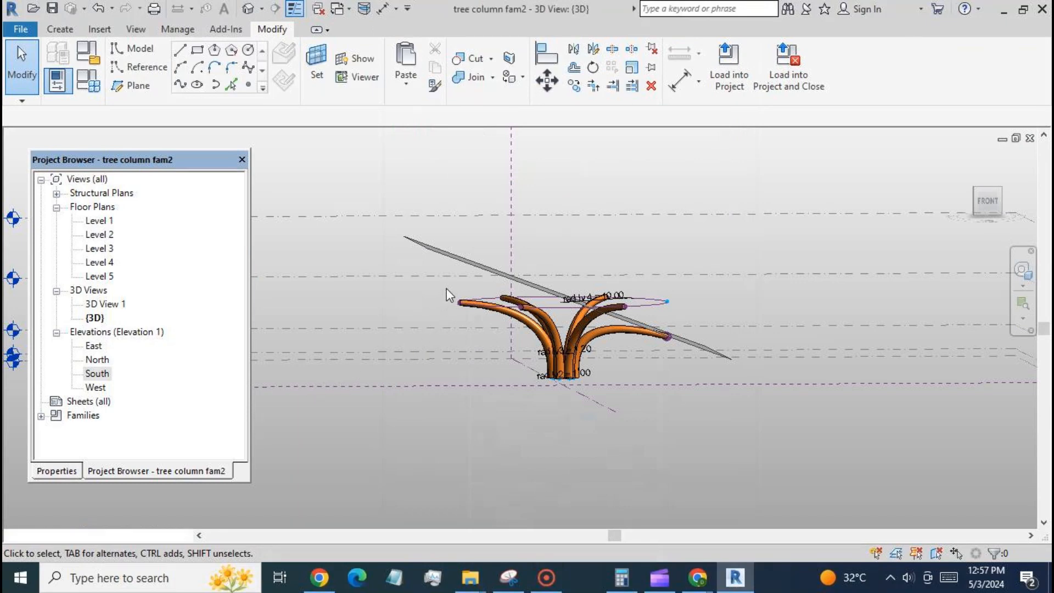
# Turn off Driven by Host for the reference point at the leftmost branch tip to detach it from the divided path.
pyautogui.click(467, 312)
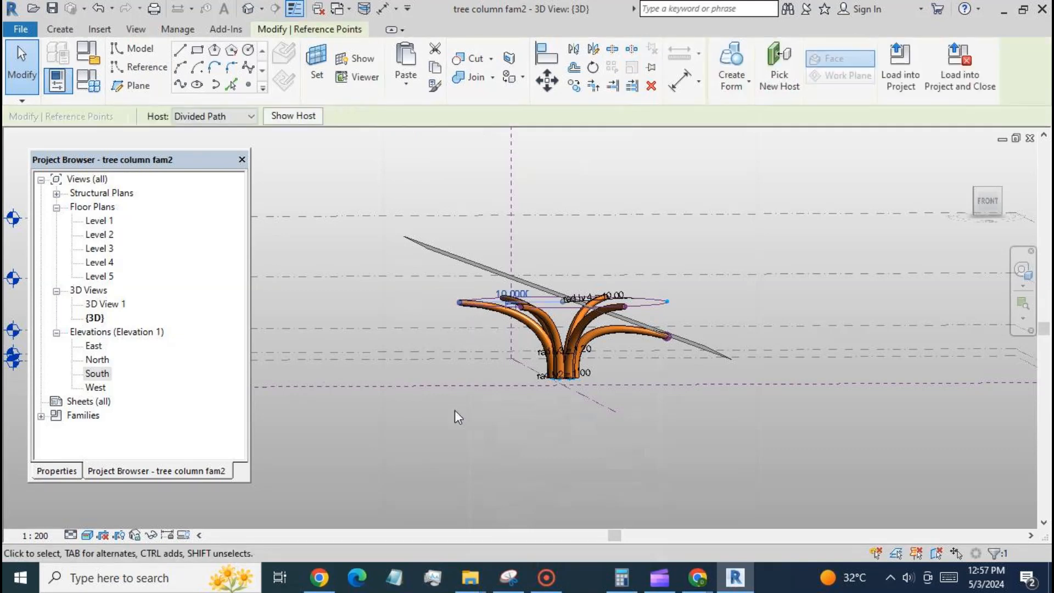
pyautogui.click(57, 470)
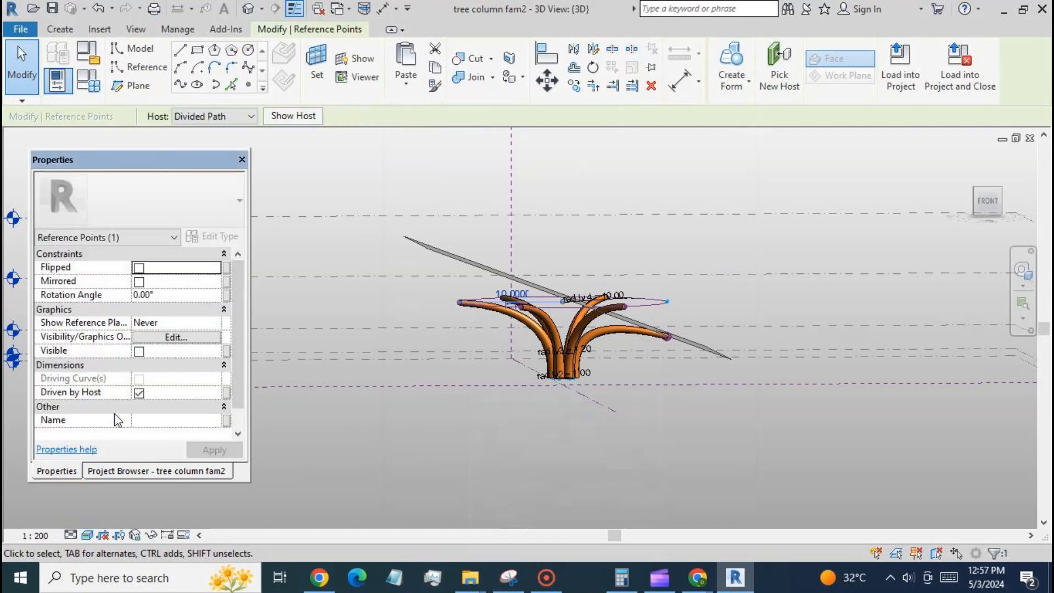
pyautogui.click(139, 393)
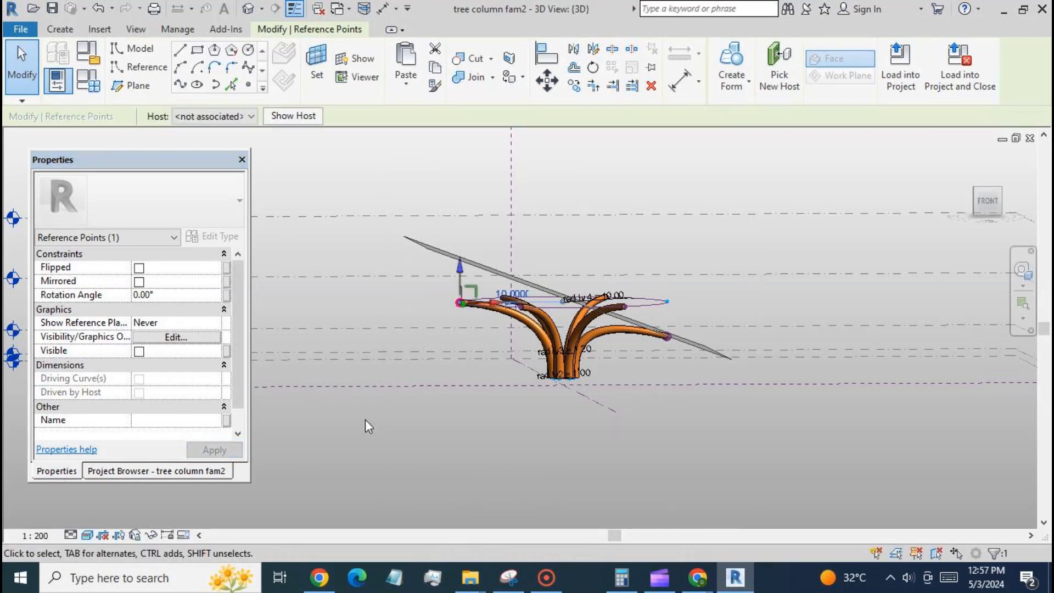
# Raise the detached reference point vertically above the upper circle, toward the sloped surface.
pyautogui.press('Up')
pyautogui.press('Up')
pyautogui.press('Up')
pyautogui.press('Up')
pyautogui.press('Up')
pyautogui.press('Up')
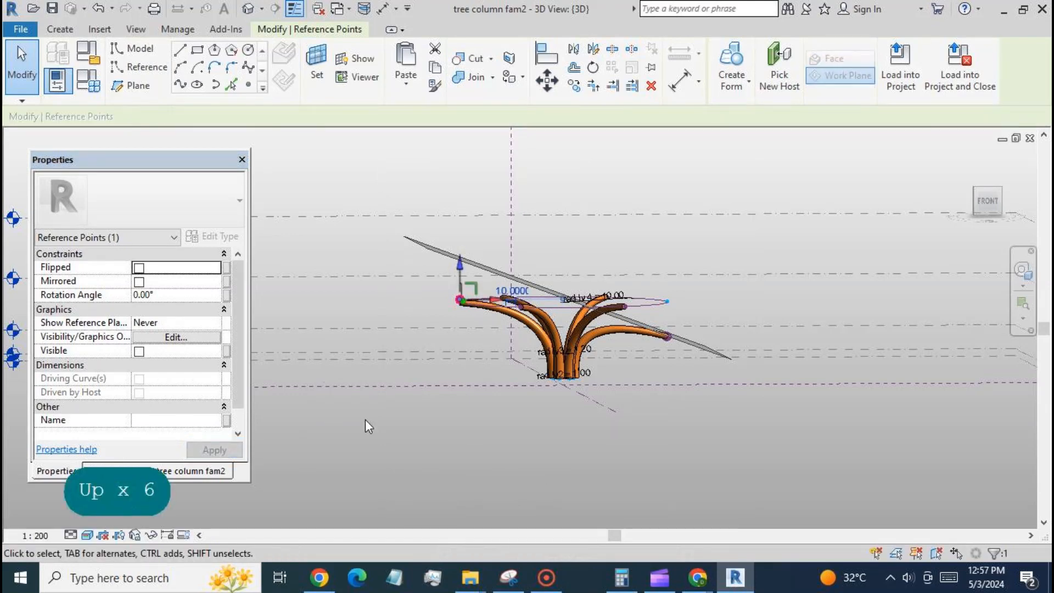
pyautogui.press('Up')
pyautogui.press('Up')
pyautogui.press('Up')
pyautogui.press('Up')
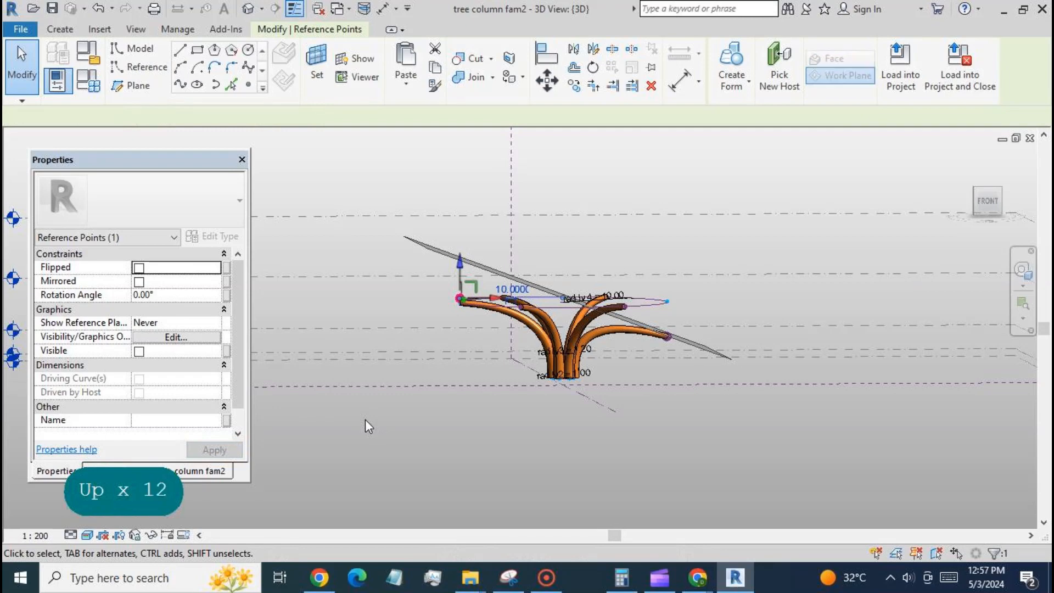
pyautogui.press('Up')
pyautogui.press('Up')
pyautogui.press('Up')
pyautogui.press('Up')
pyautogui.press('Up')
pyautogui.press('Up')
pyautogui.press('Up')
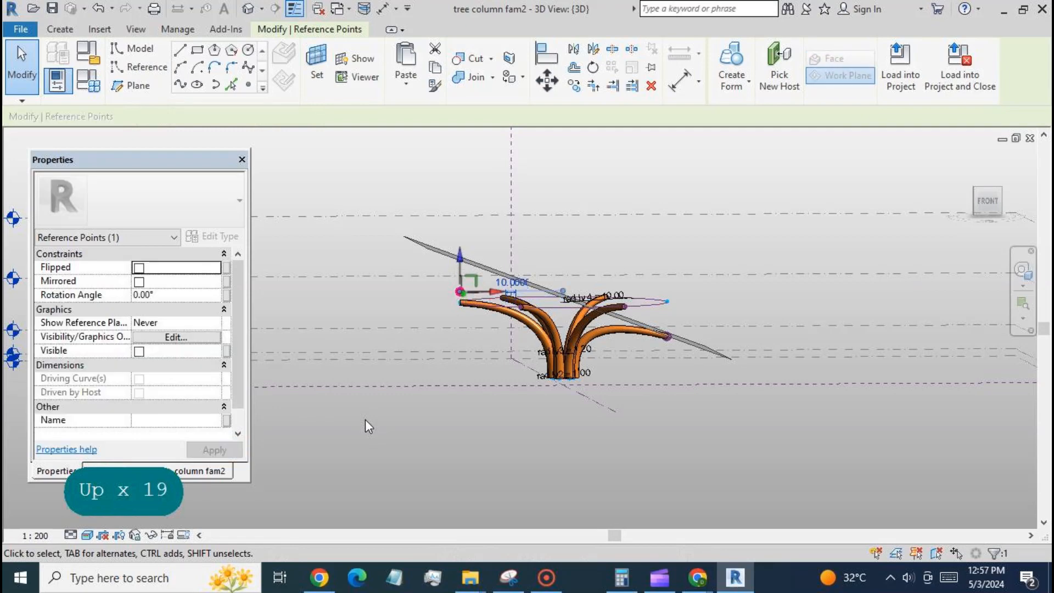
pyautogui.press('Up')
pyautogui.press('Up')
pyautogui.press('Up')
pyautogui.press('Up')
pyautogui.press('Up')
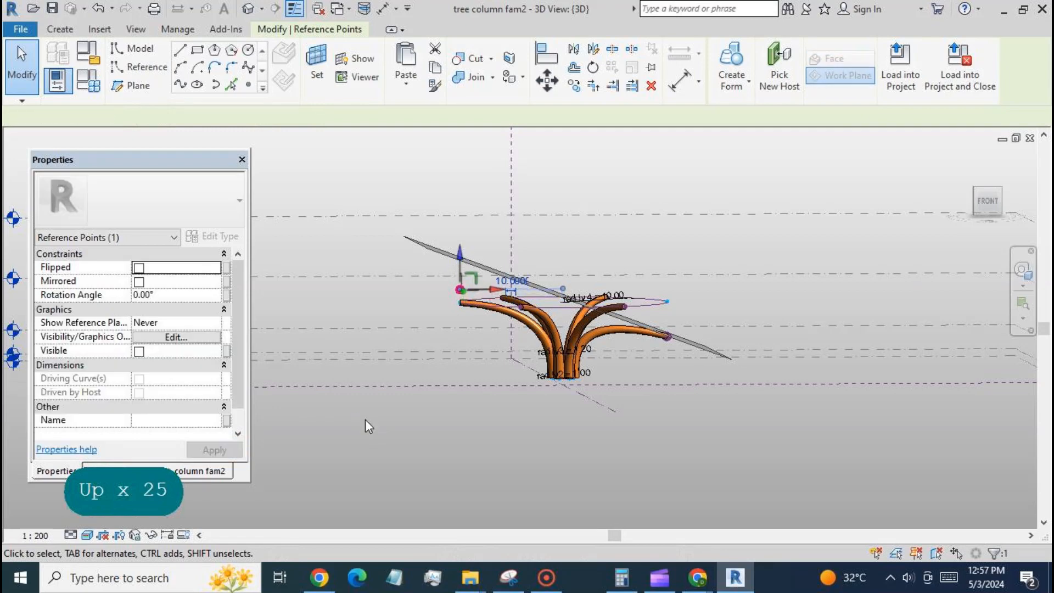
pyautogui.press('Up')
pyautogui.press('Up')
pyautogui.press('Up')
pyautogui.press('Up')
pyautogui.press('Up')
pyautogui.press('Up')
pyautogui.press('Up')
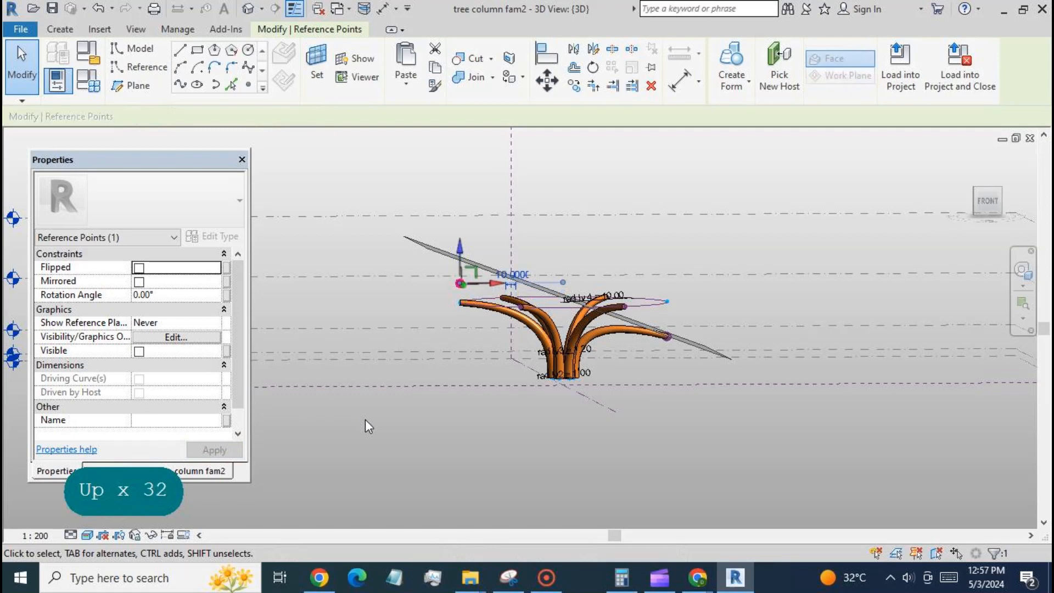
pyautogui.press('Up')
pyautogui.press('Up')
pyautogui.press('Up')
pyautogui.press('Up')
pyautogui.press('Up')
pyautogui.press('Up')
pyautogui.press('Up')
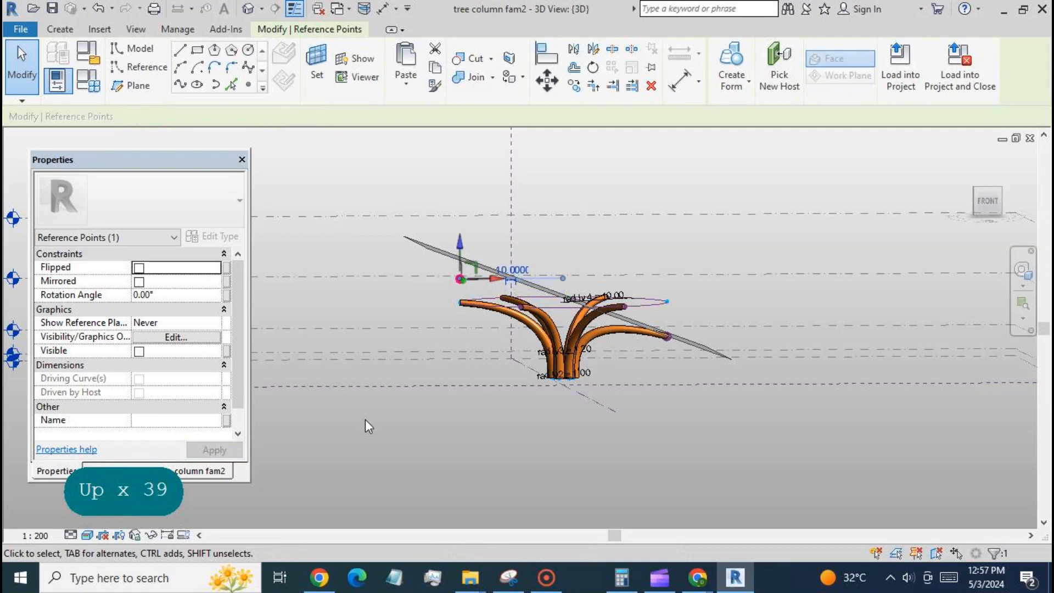
pyautogui.press('Up')
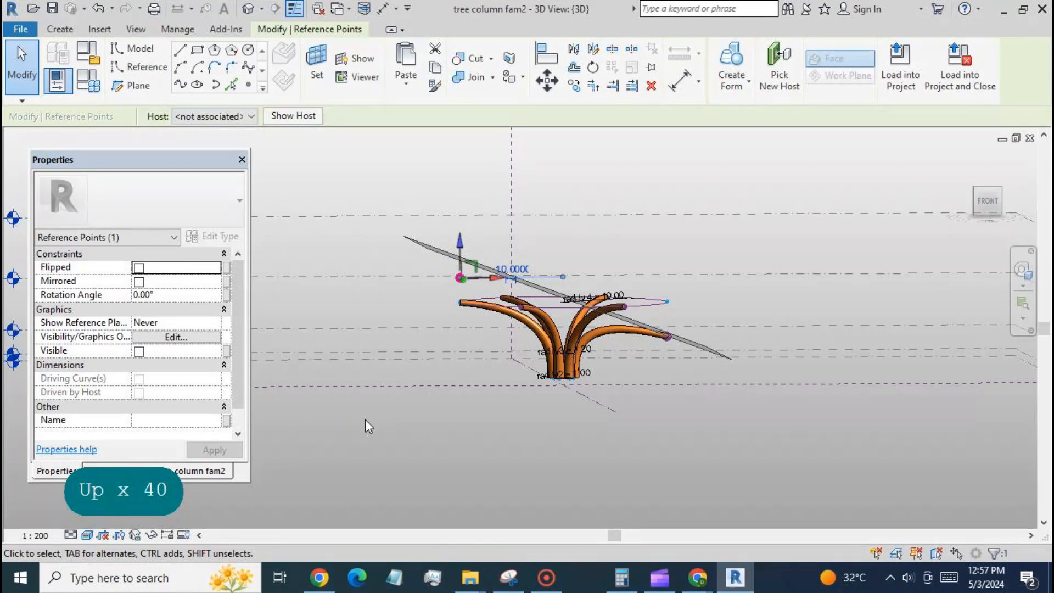
pyautogui.click(427, 420)
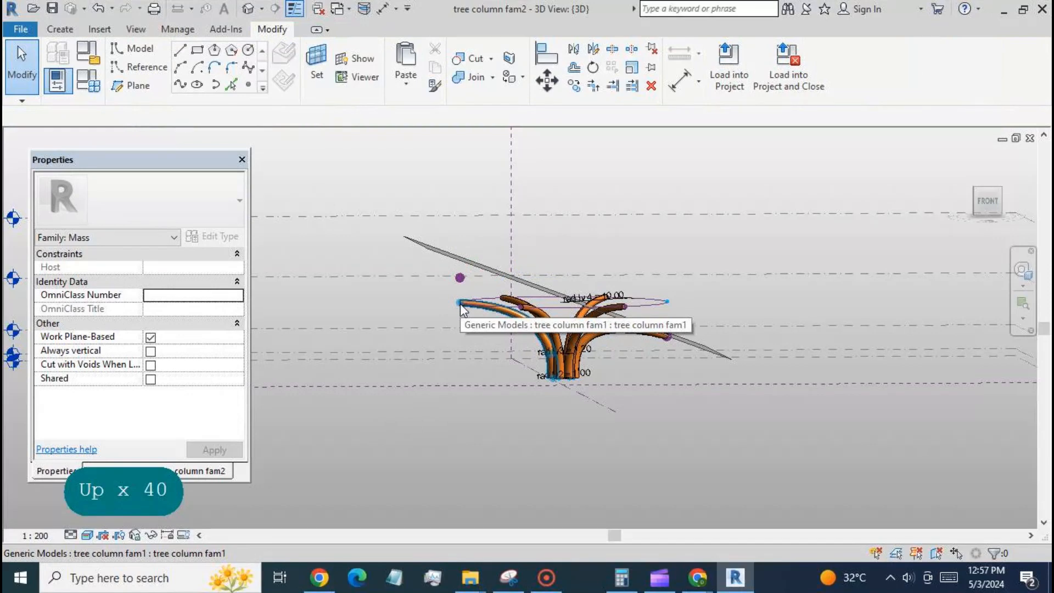
# Rehost the leftmost branch's adaptive placement point 3 onto the raised reference point.
pyautogui.press('Tab')
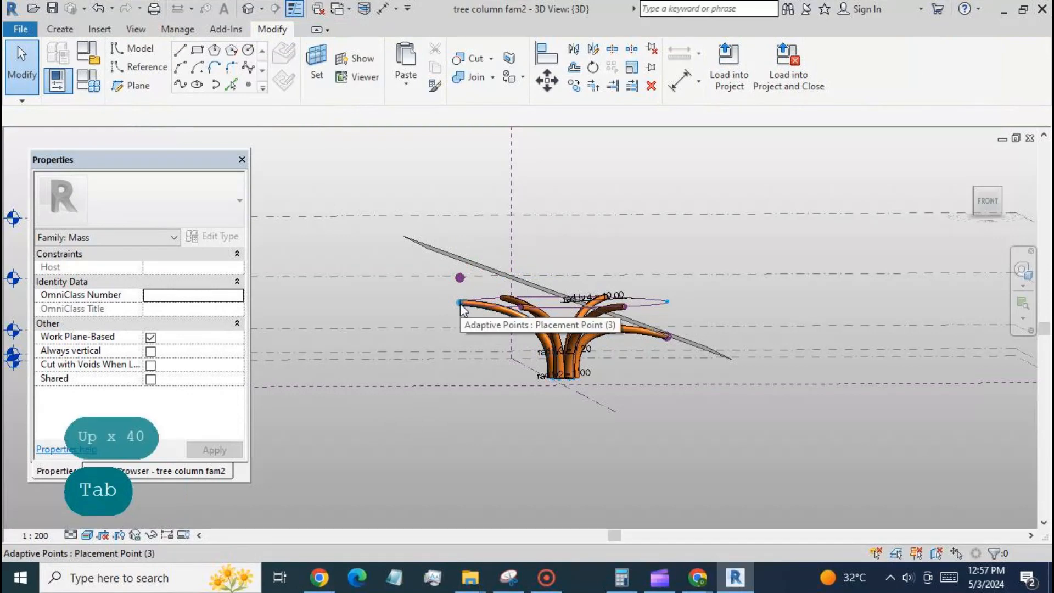
pyautogui.click(460, 303)
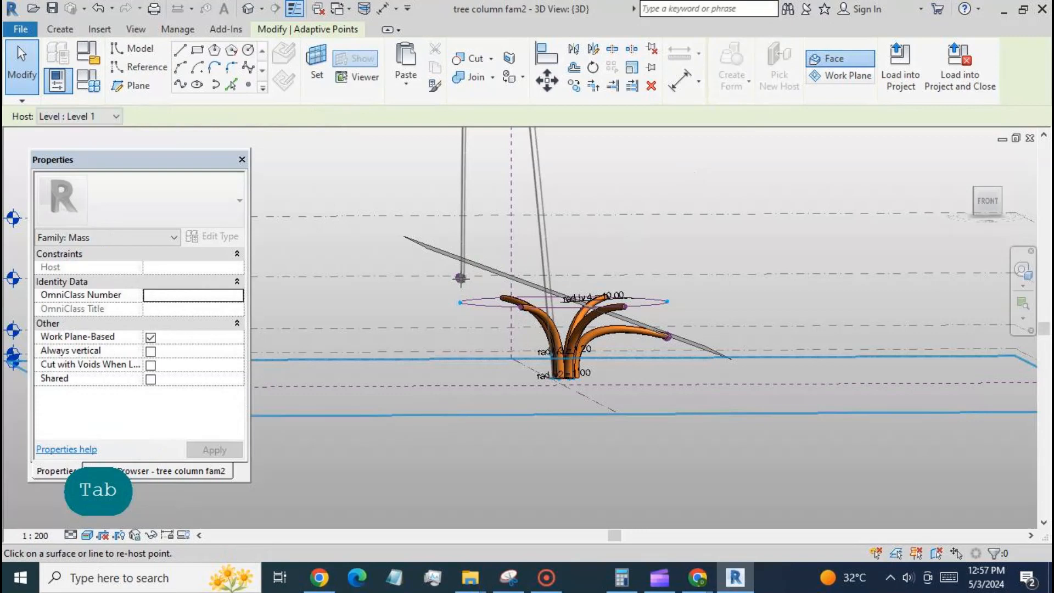
pyautogui.click(460, 277)
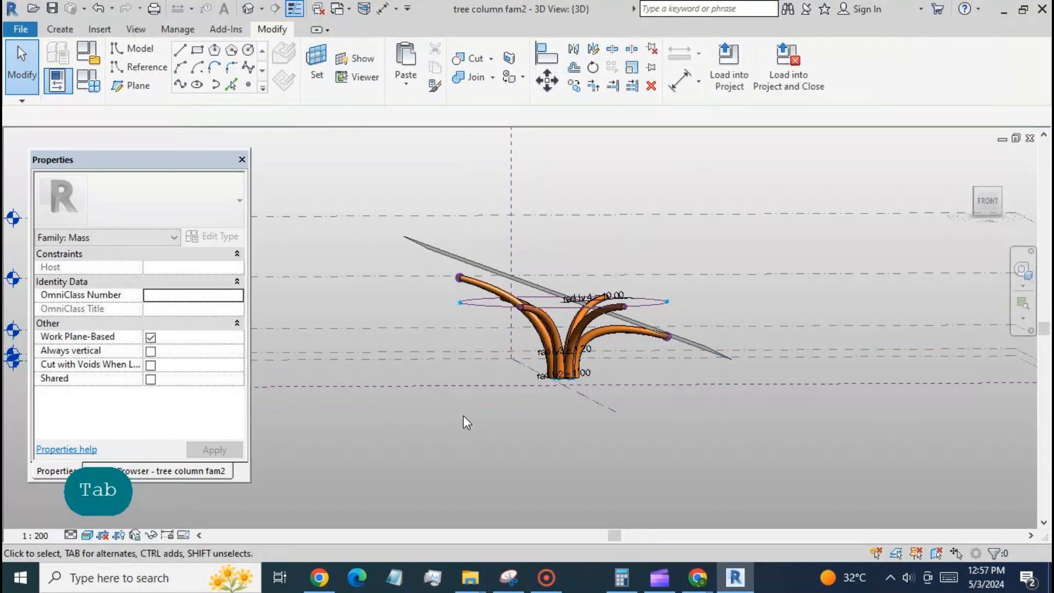
# Raise the leftmost branch's end reference point further until the branch tip meets the sloped surface.
pyautogui.click(459, 277)
pyautogui.click(470, 295)
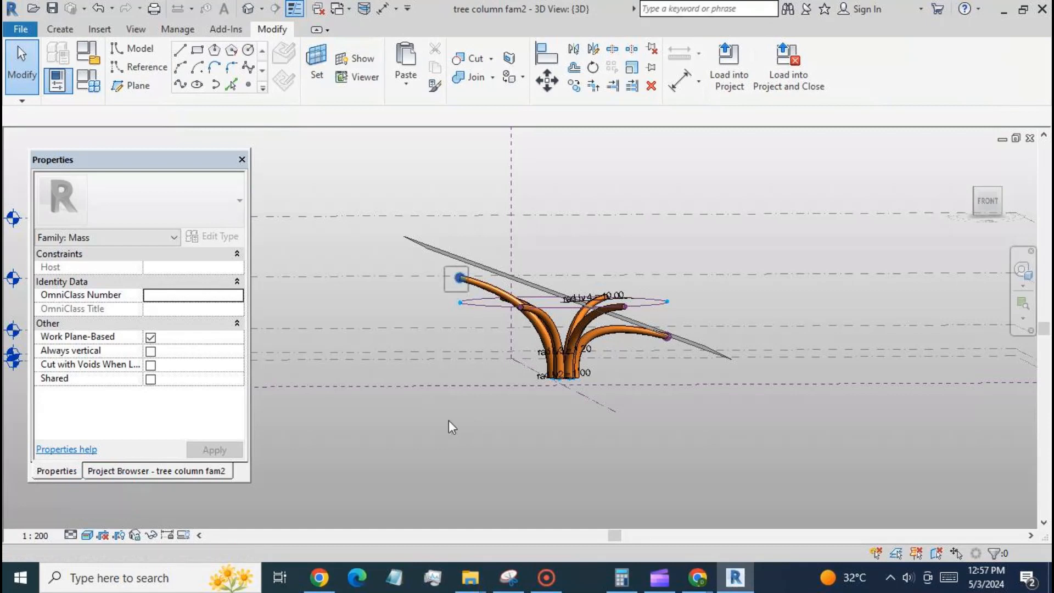
pyautogui.press('Up')
pyautogui.press('Up')
pyautogui.press('Up')
pyautogui.press('Up')
pyautogui.press('Up')
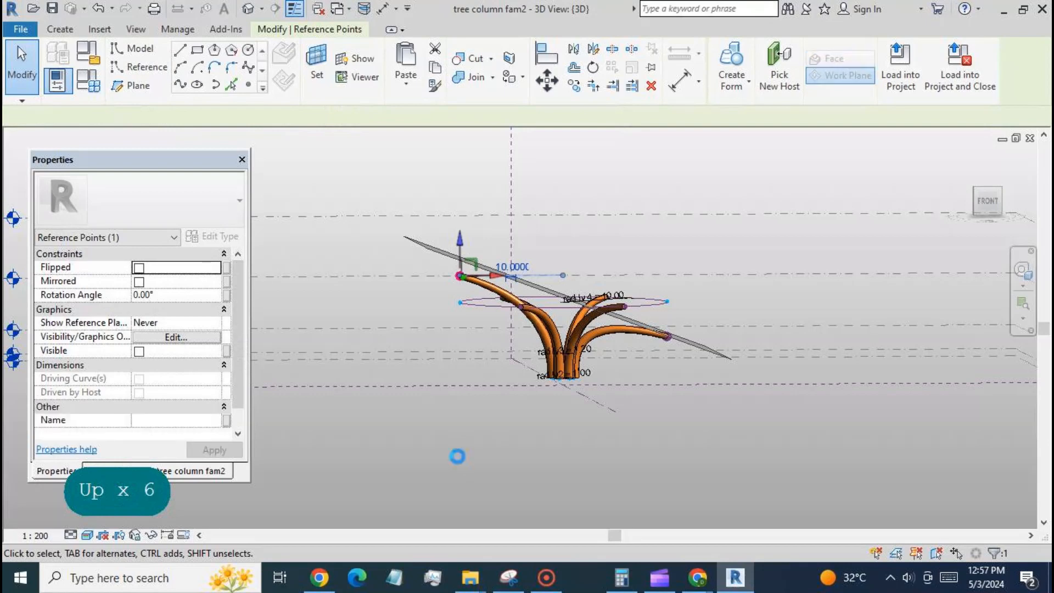
pyautogui.press('Up')
pyautogui.press('Up')
pyautogui.press('Up')
pyautogui.press('Up')
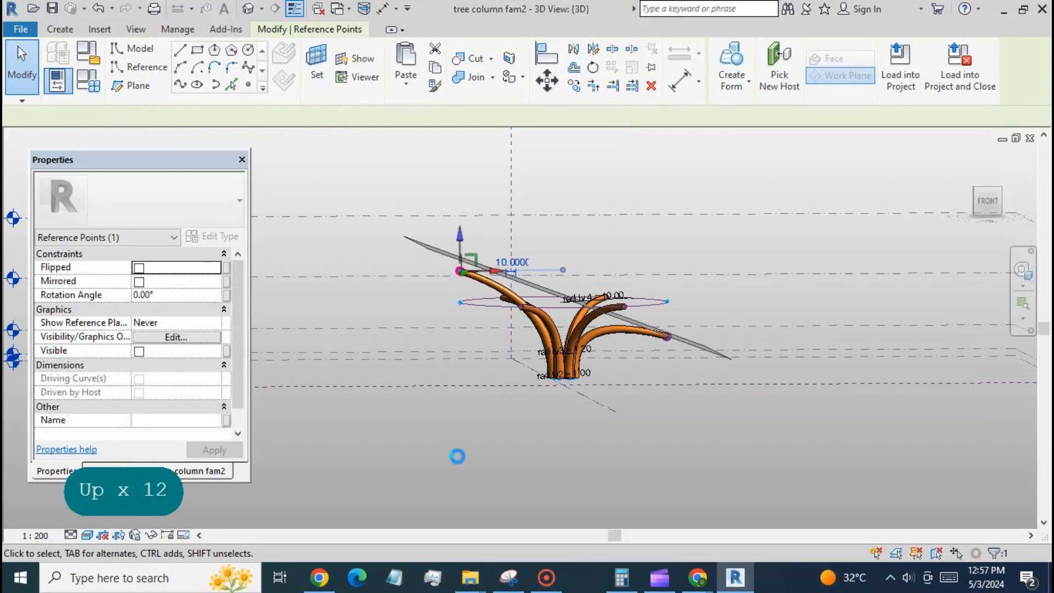
pyautogui.press('Up')
pyautogui.press('Up')
pyautogui.press('Up')
pyautogui.press('Up')
pyautogui.press('Up')
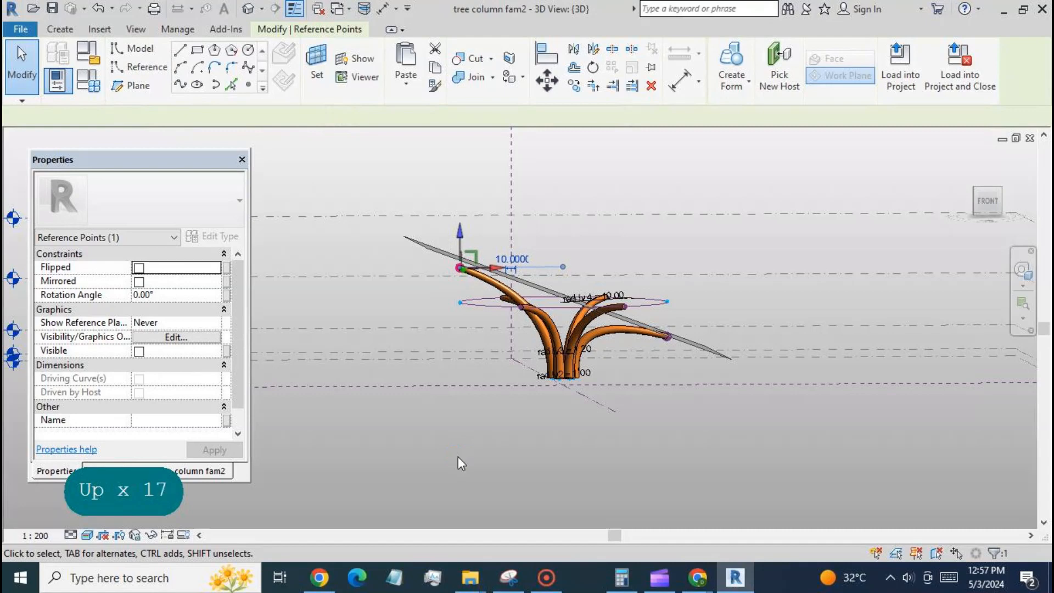
pyautogui.press('Up')
pyautogui.press('Up')
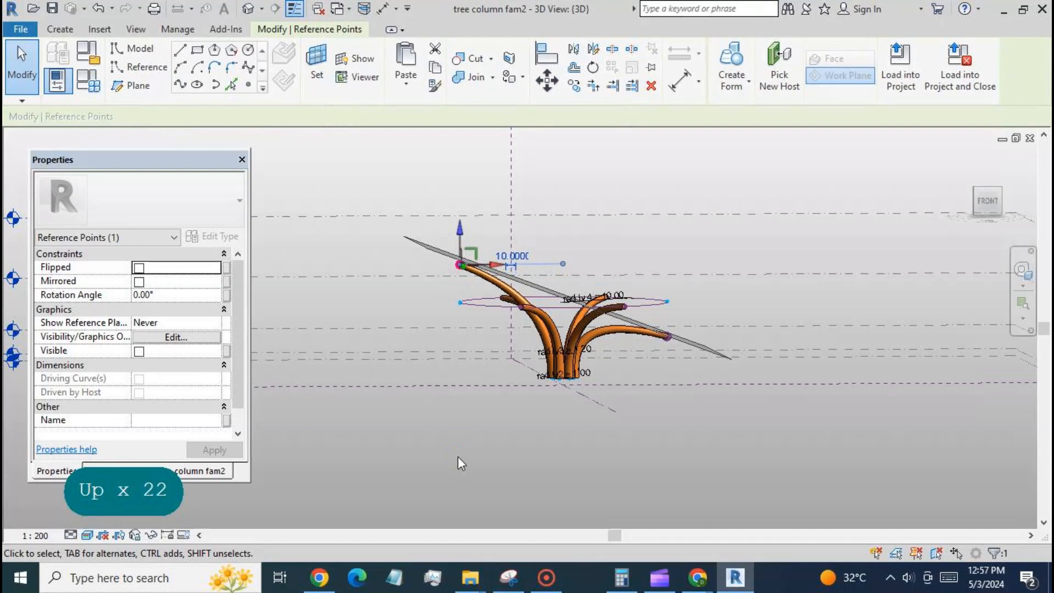
pyautogui.press('Up')
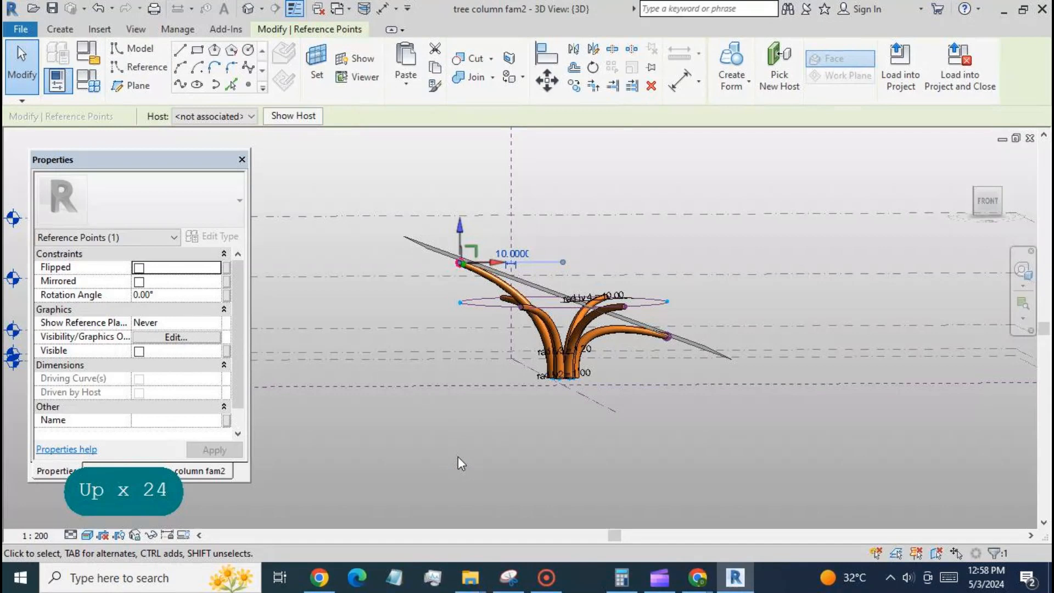
pyautogui.click(458, 457)
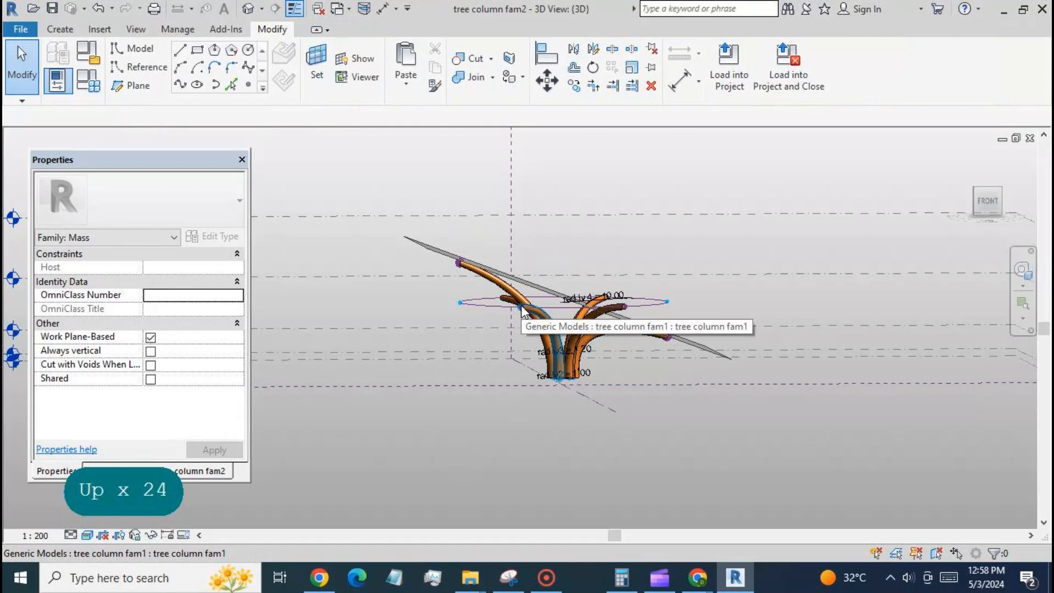
# Turn off Driven by Host for the reference point at the front-left branch tip to detach it from the divided path.
pyautogui.press('Tab')
pyautogui.press('Tab')
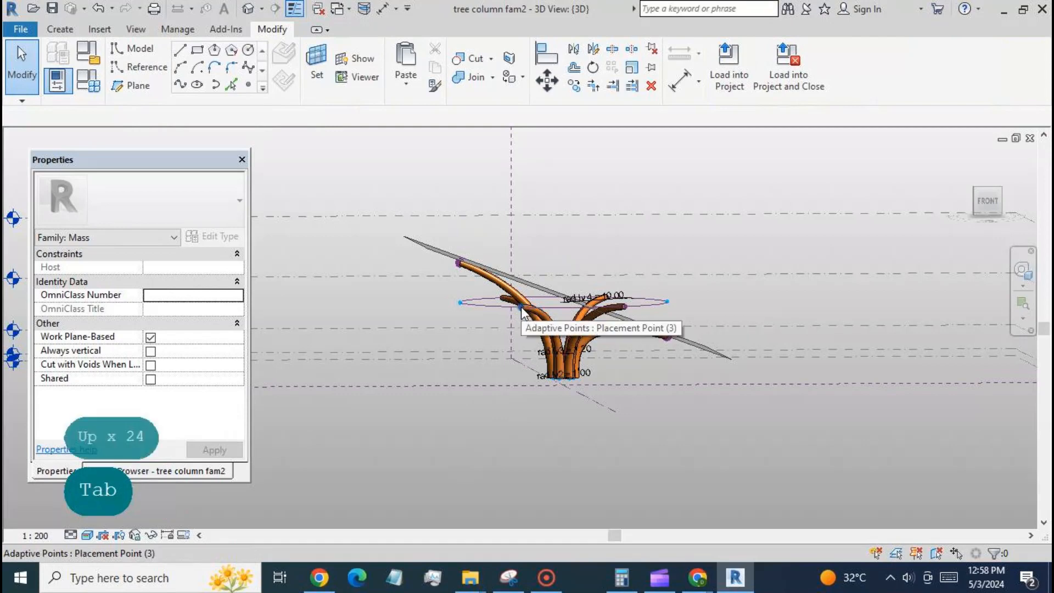
pyautogui.press('Tab')
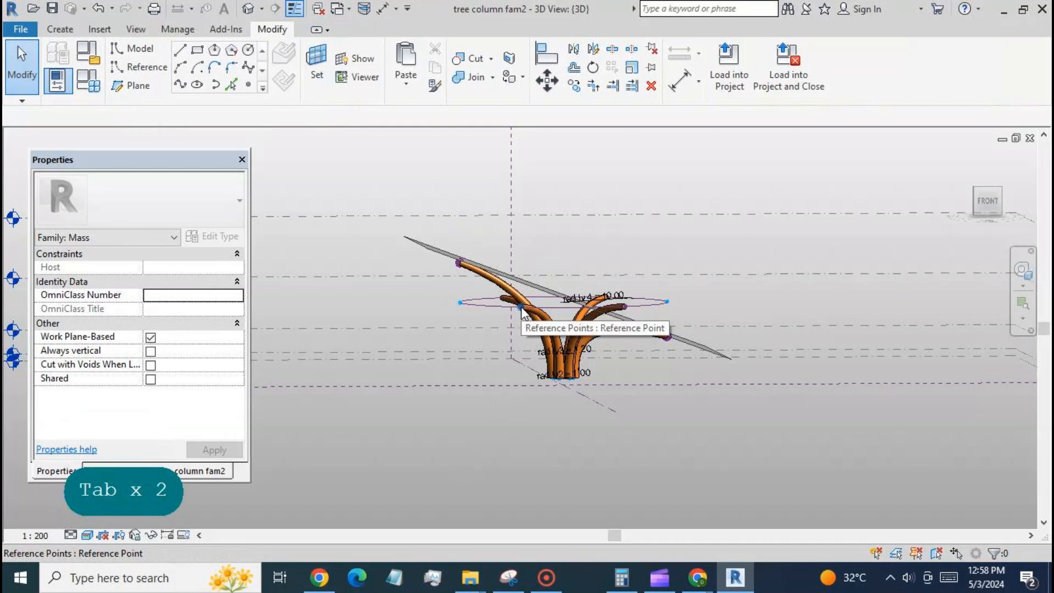
pyautogui.click(521, 306)
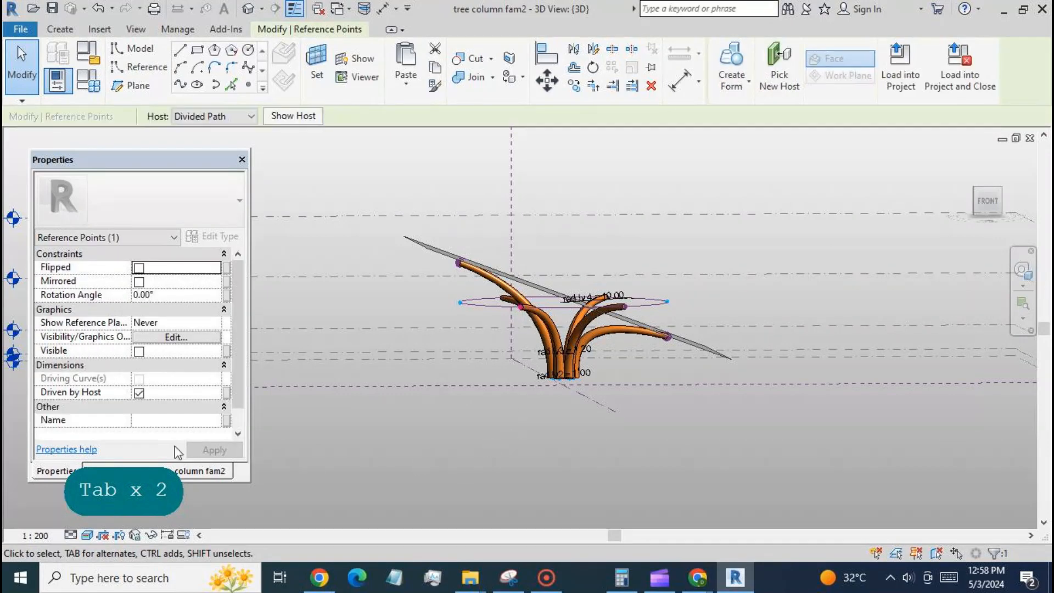
pyautogui.click(140, 394)
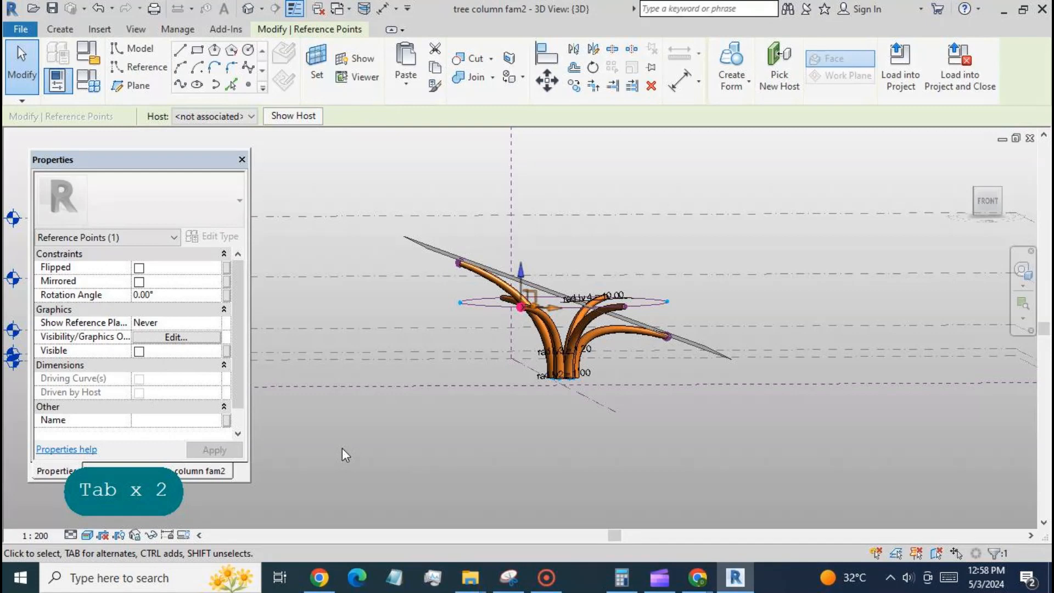
# Raise the detached front-left reference point vertically above the upper circle, toward the sloped surface.
pyautogui.press('Up')
pyautogui.press('Up')
pyautogui.press('Up')
pyautogui.press('Up')
pyautogui.press('Up')
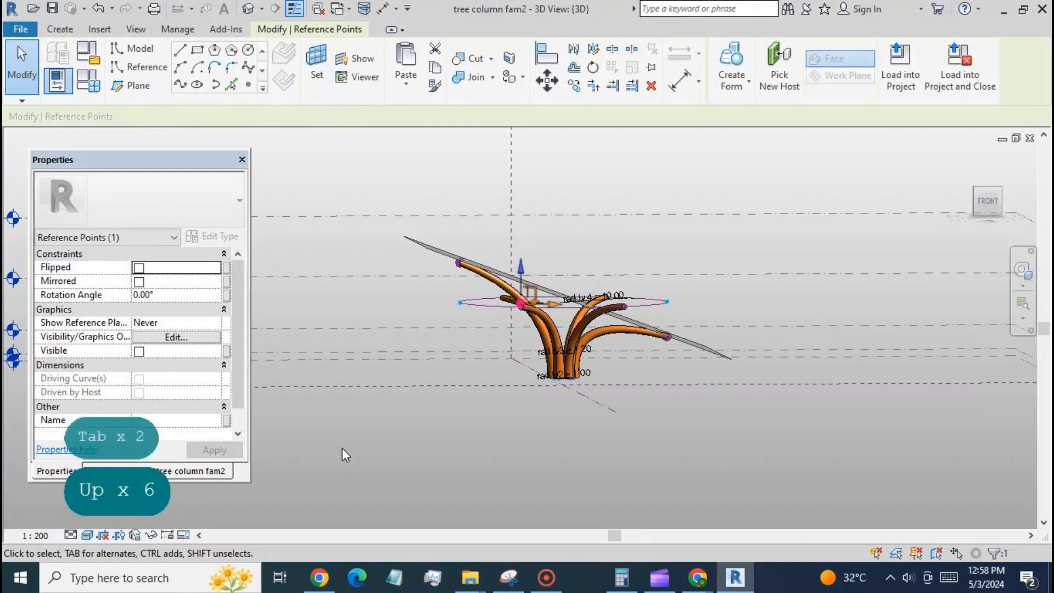
pyautogui.press('Up')
pyautogui.press('Up')
pyautogui.press('Up')
pyautogui.press('Up')
pyautogui.press('Up')
pyautogui.press('Up')
pyautogui.press('Up')
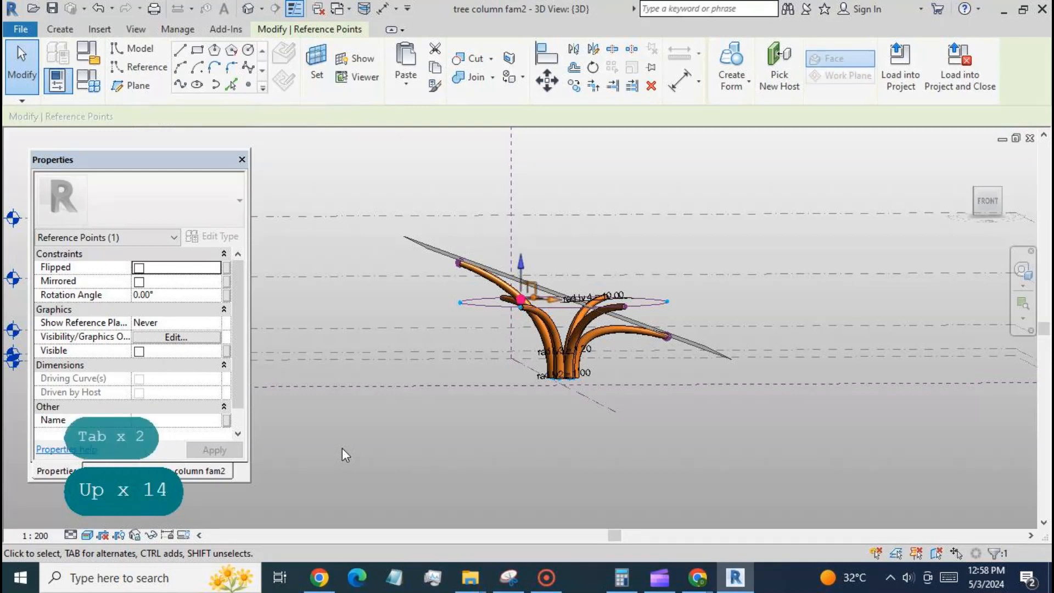
pyautogui.press('Up')
pyautogui.press('Up')
pyautogui.press('Up')
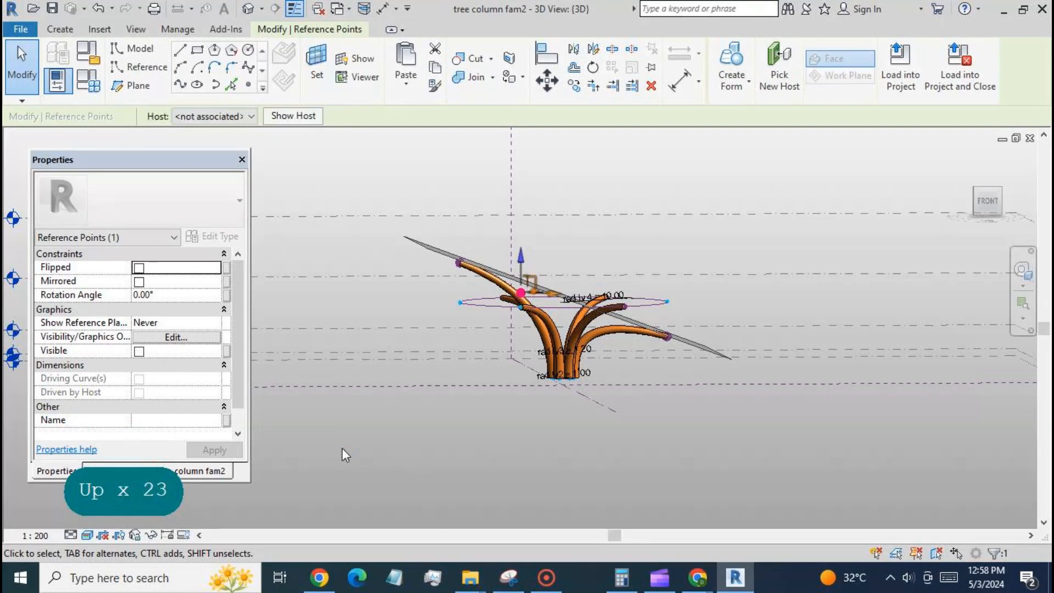
pyautogui.click(512, 438)
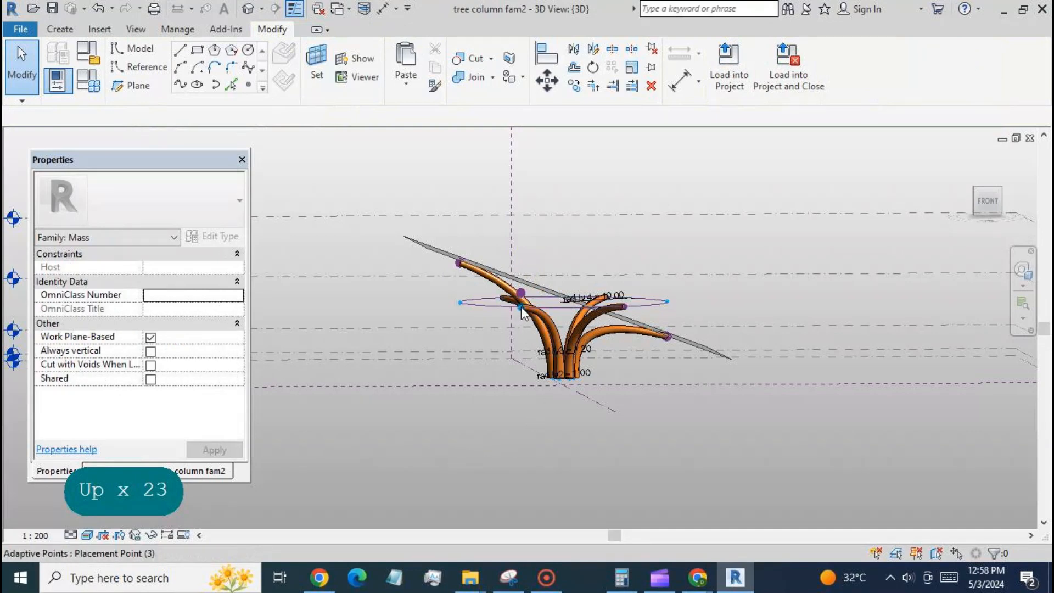
# Rehost the front-left branch's adaptive placement point 3 onto the raised reference point.
pyautogui.keyDown('shift'); pyautogui.moveTo(521, 310); pyautogui.dragTo(592, 459, button='middle'); pyautogui.keyUp('shift')
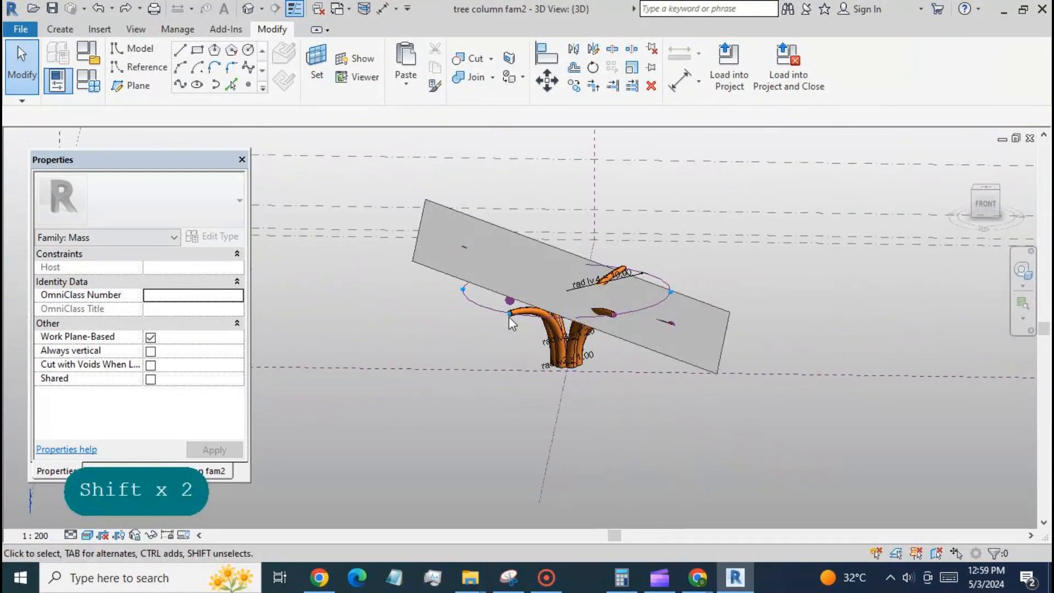
pyautogui.press('Tab')
pyautogui.press('Tab')
pyautogui.press('Tab')
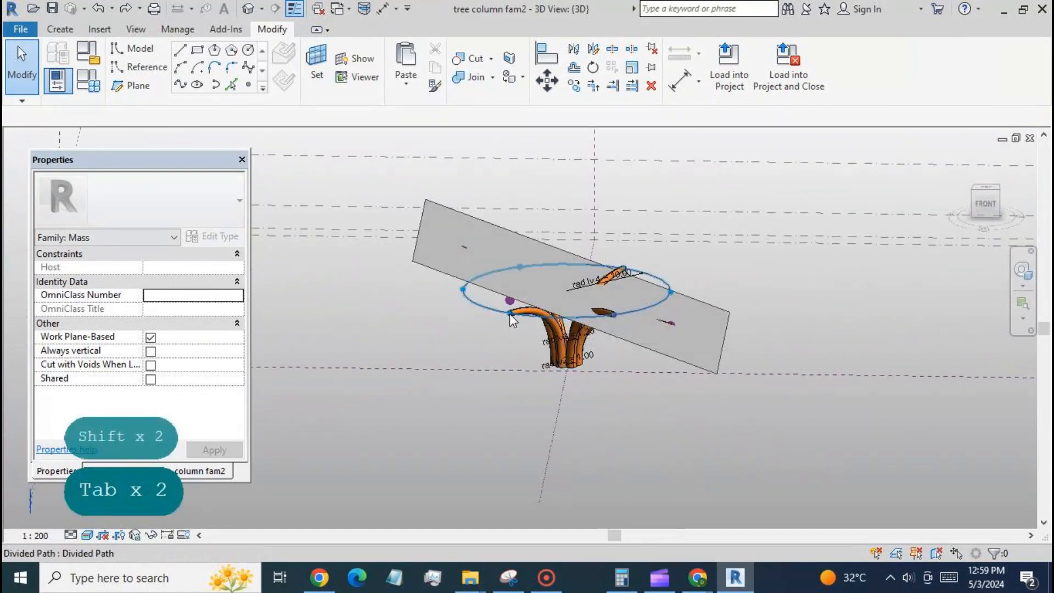
pyautogui.press('Tab')
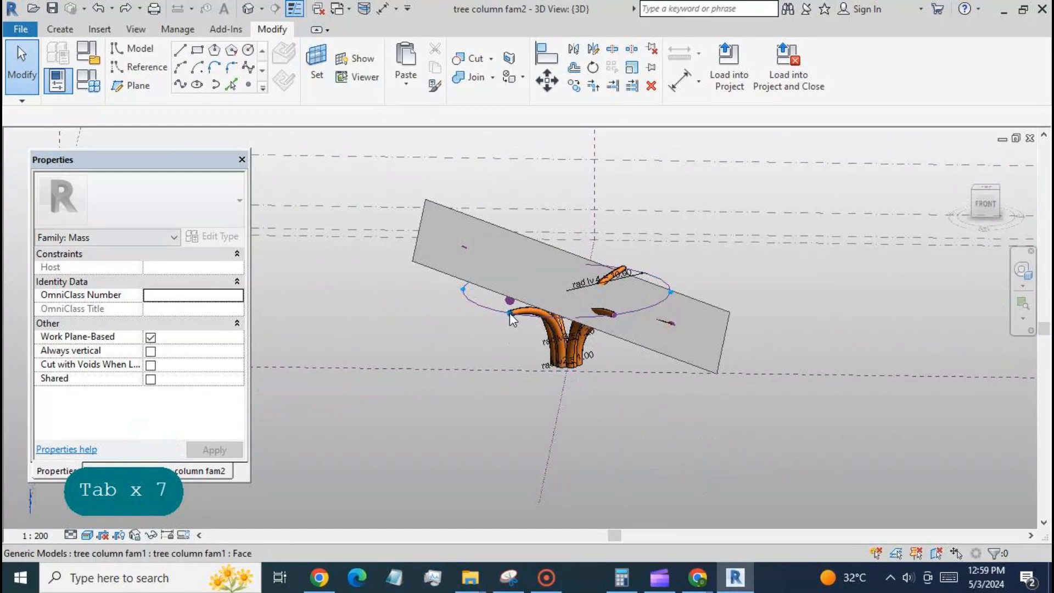
pyautogui.click(510, 313)
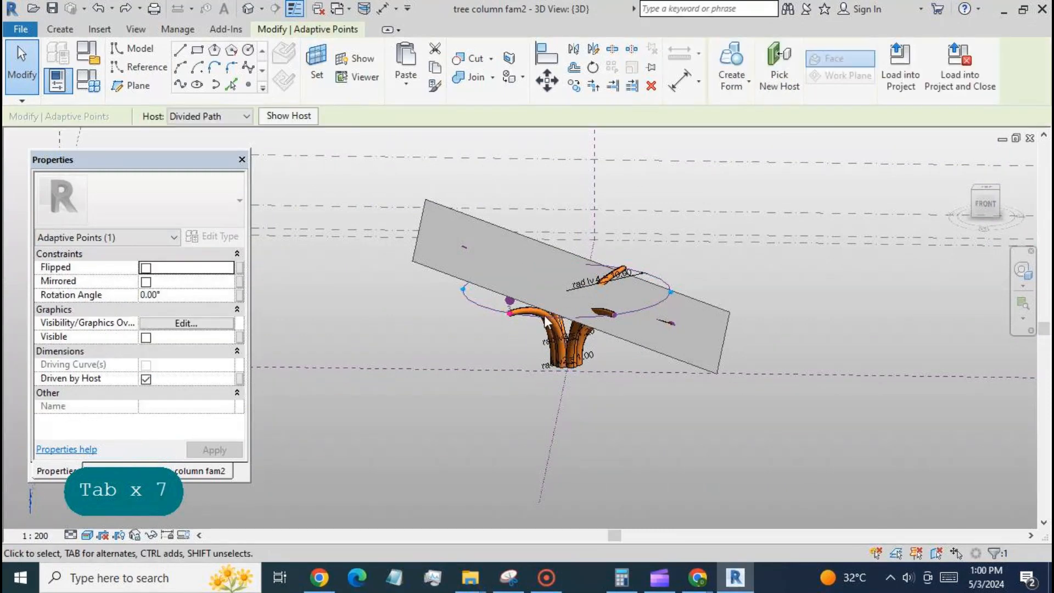
pyautogui.click(779, 66)
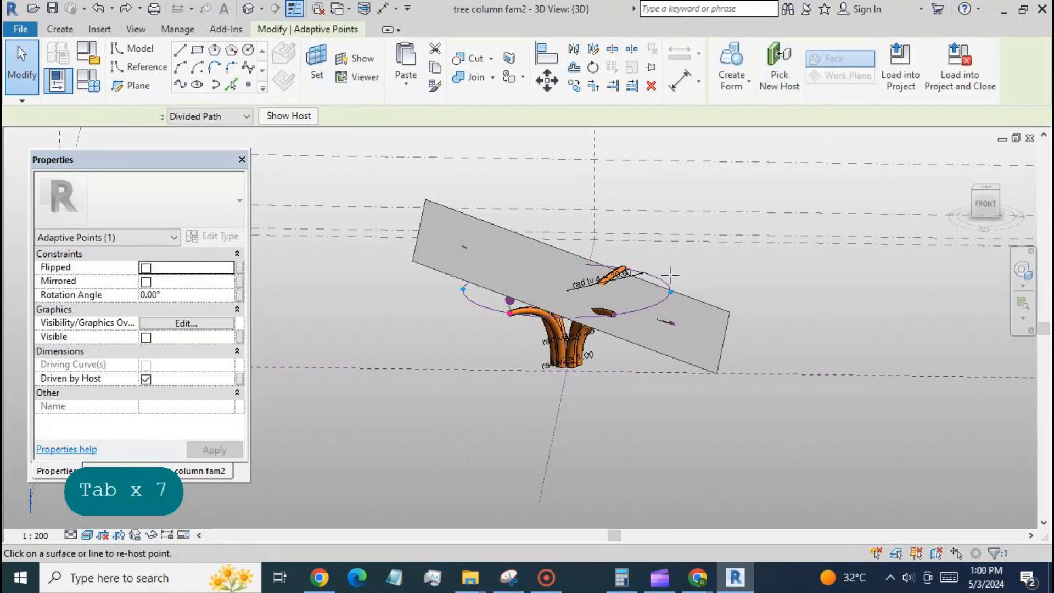
pyautogui.click(510, 300)
# Raise the front-left branch's end reference point further until the branch tip meets the sloped surface.
pyautogui.keyDown('shift'); pyautogui.moveTo(514, 376); pyautogui.dragTo(586, 411, button='middle'); pyautogui.keyUp('shift')
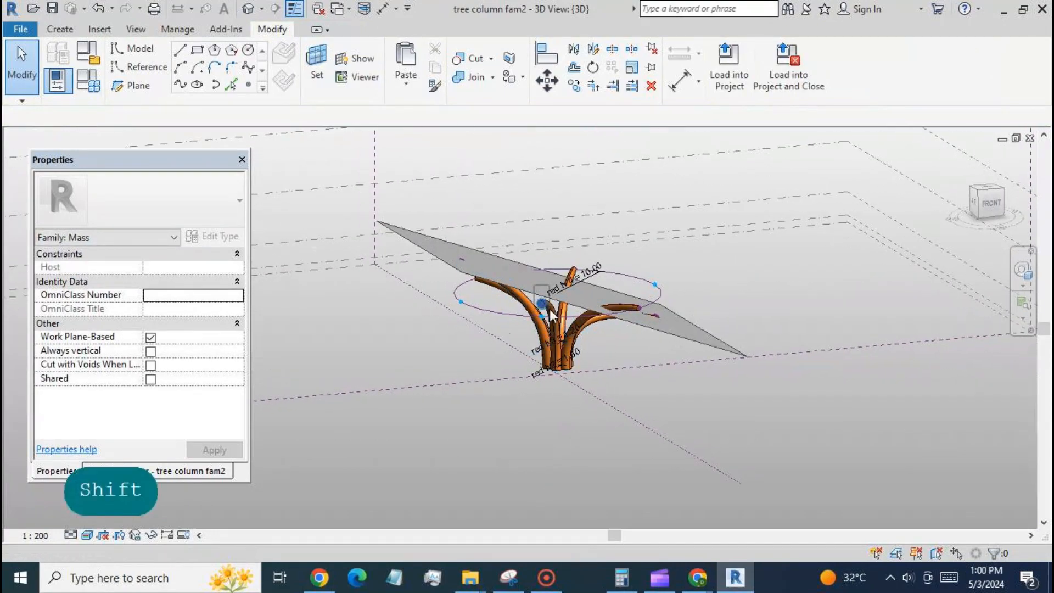
pyautogui.click(541, 303)
pyautogui.hotkey('shift', 'Up')
pyautogui.hotkey('shift', 'Up')
pyautogui.hotkey('shift', 'Up')
pyautogui.hotkey('shift', 'Up')
pyautogui.hotkey('shift', 'Up')
pyautogui.hotkey('shift', 'Up')
pyautogui.hotkey('shift', 'Up')
pyautogui.hotkey('shift', 'Up')
pyautogui.hotkey('shift', 'Up')
pyautogui.hotkey('shift', 'Up')
pyautogui.hotkey('shift', 'Up')
pyautogui.hotkey('shift', 'Up')
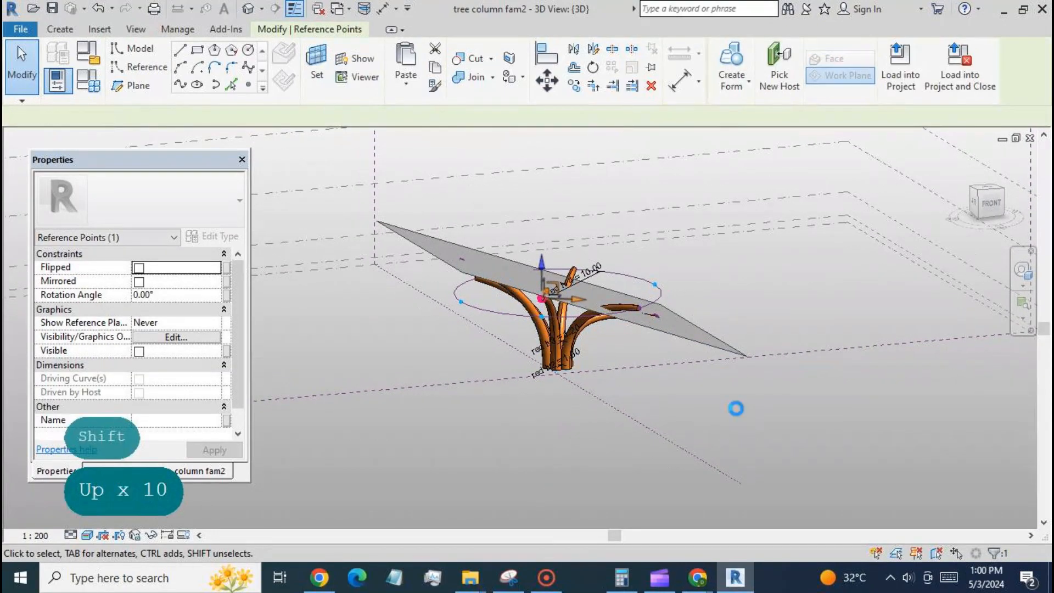
pyautogui.press('Up')
pyautogui.click(735, 409)
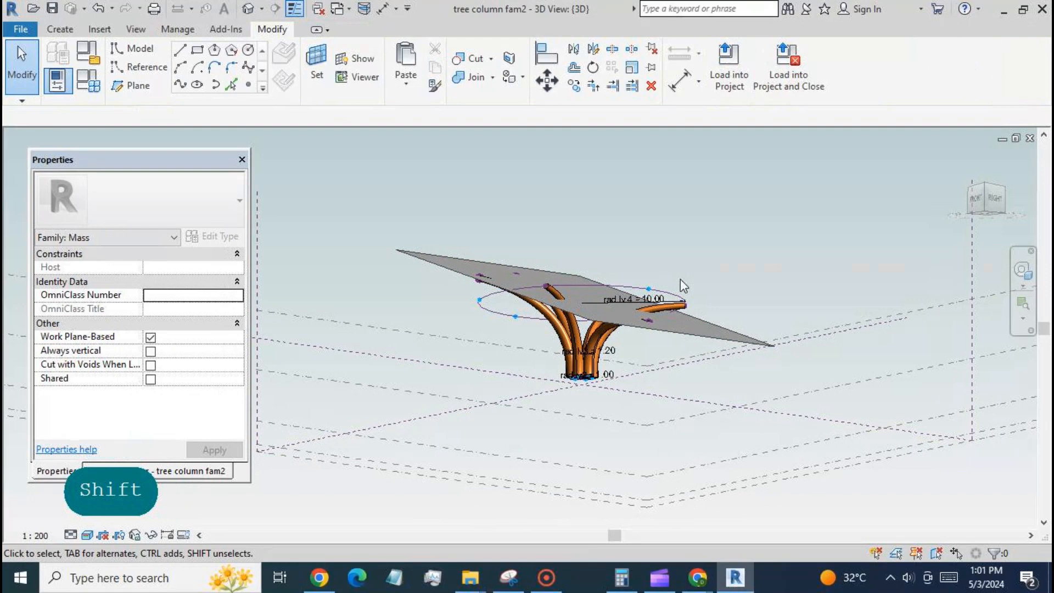
# Detach the reference point at the back-right branch tip from the divided path and lower it below the upper circle.
pyautogui.click(685, 305)
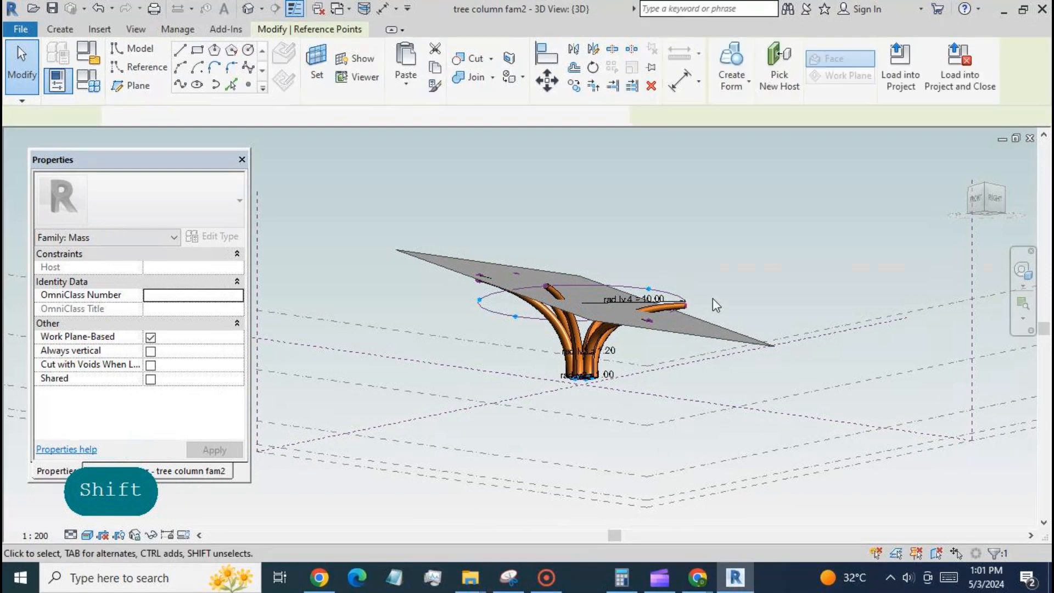
pyautogui.press('Down')
pyautogui.press('Down')
pyautogui.press('Down')
pyautogui.press('Down')
pyautogui.press('Down')
pyautogui.press('Down')
pyautogui.press('Down')
pyautogui.press('Down')
pyautogui.press('Down')
pyautogui.press('Down')
pyautogui.press('Down')
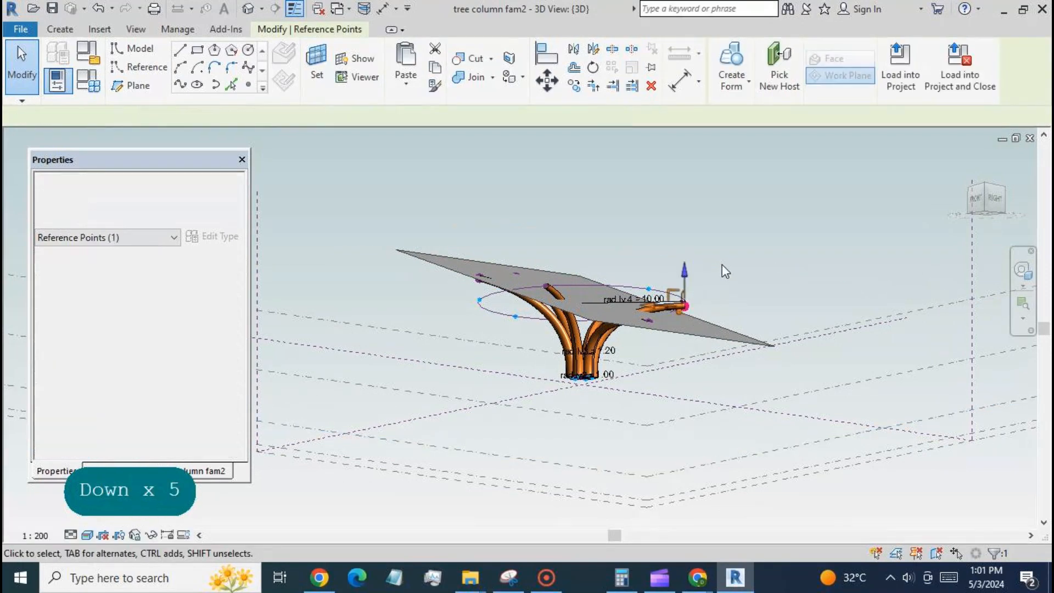
pyautogui.press('Down')
pyautogui.press('Down')
pyautogui.press('Down')
pyautogui.click(722, 265)
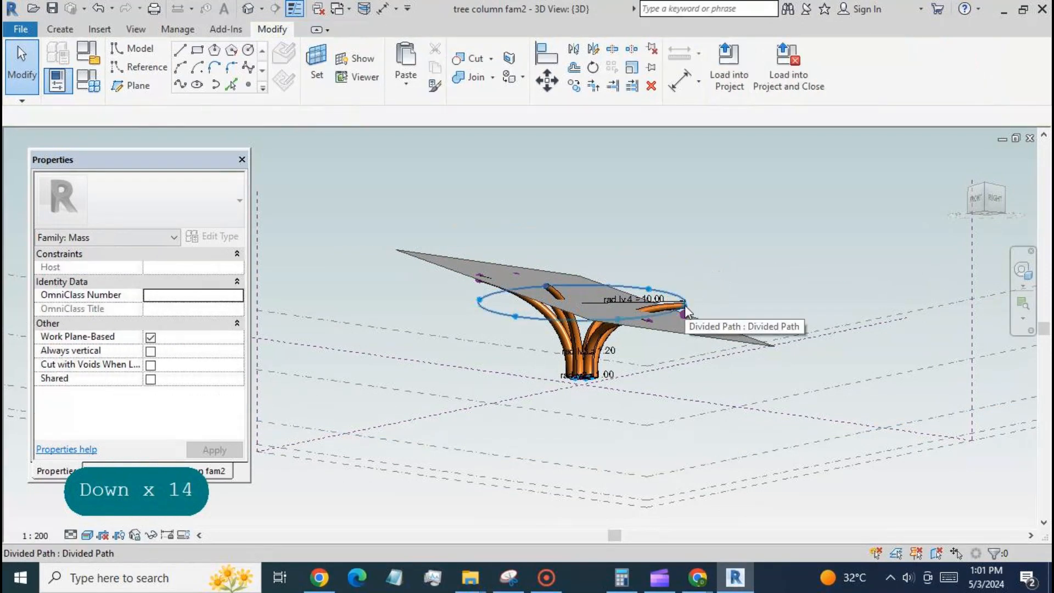
# Rehost the back-right branch's adaptive placement point 3 onto the lowered reference point.
pyautogui.press('Tab')
pyautogui.press('Tab')
pyautogui.press('Tab')
pyautogui.click(685, 311)
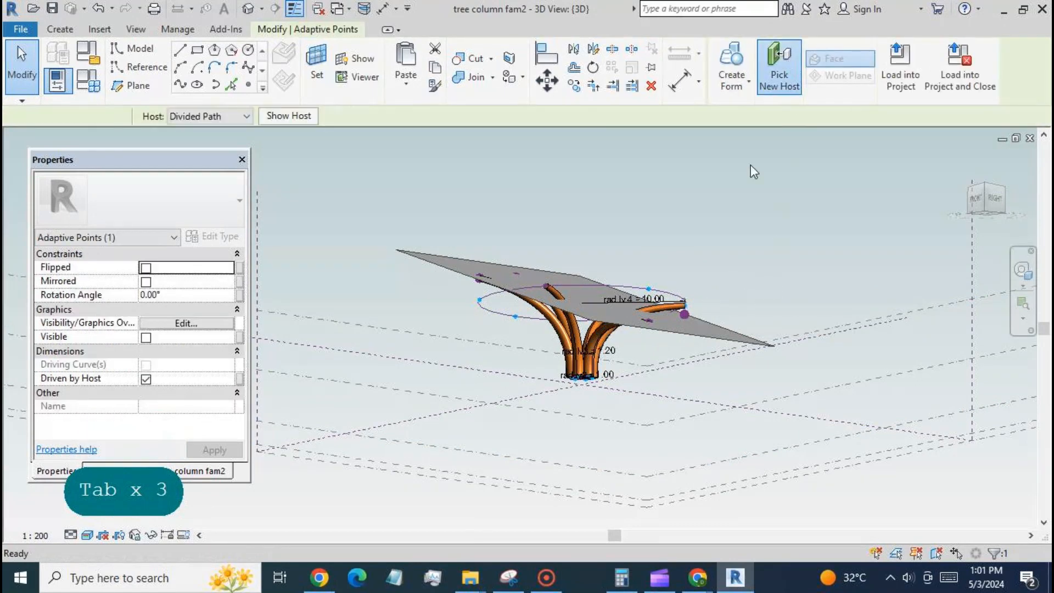
pyautogui.click(694, 357)
# Lower the back-right branch's end reference point further until the branch tip meets the sloped surface.
pyautogui.press('Down')
pyautogui.press('Down')
pyautogui.press('Down')
pyautogui.press('Down')
pyautogui.press('Down')
pyautogui.press('Down')
pyautogui.press('Down')
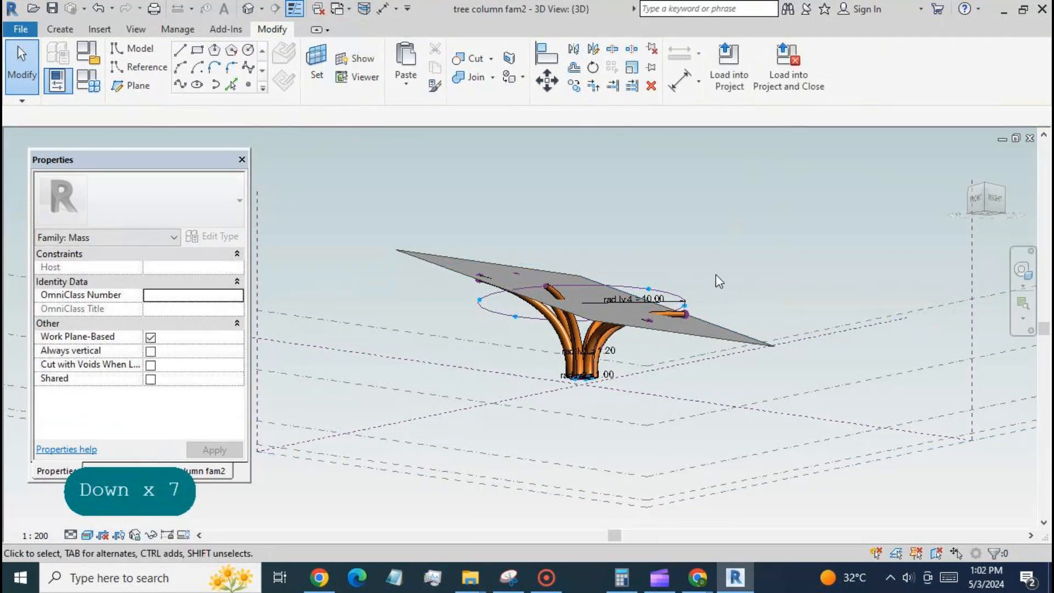
pyautogui.press('Tab')
pyautogui.press('Tab')
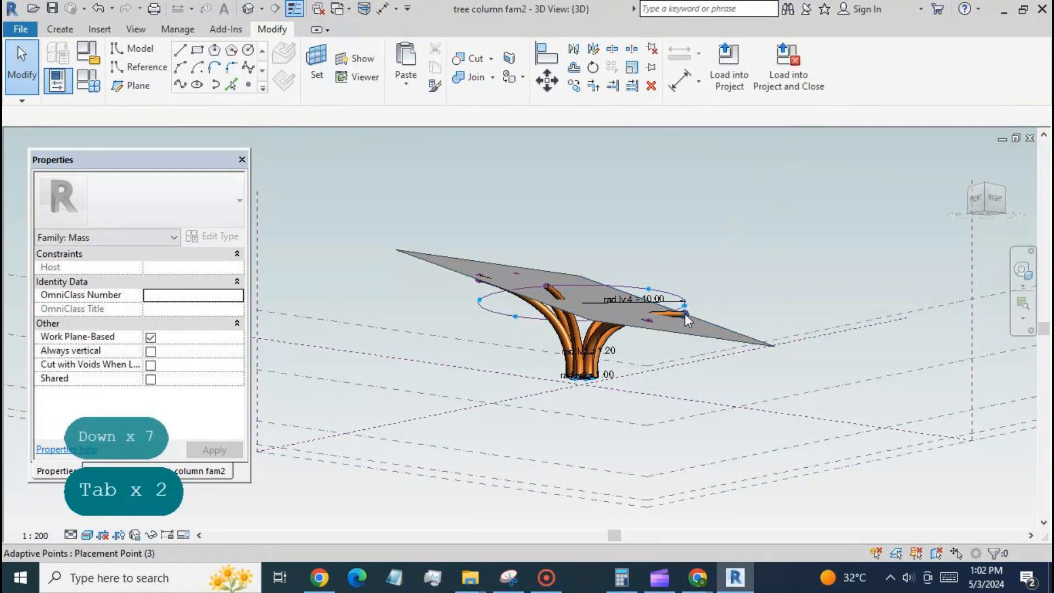
pyautogui.press('Tab')
pyautogui.press('Tab')
pyautogui.click(685, 312)
pyautogui.press('Down')
pyautogui.press('Down')
pyautogui.press('Down')
pyautogui.press('Down')
pyautogui.press('Down')
pyautogui.press('Down')
pyautogui.press('Down')
pyautogui.press('Down')
pyautogui.press('Down')
pyautogui.press('Down')
pyautogui.press('Down')
pyautogui.press('Down')
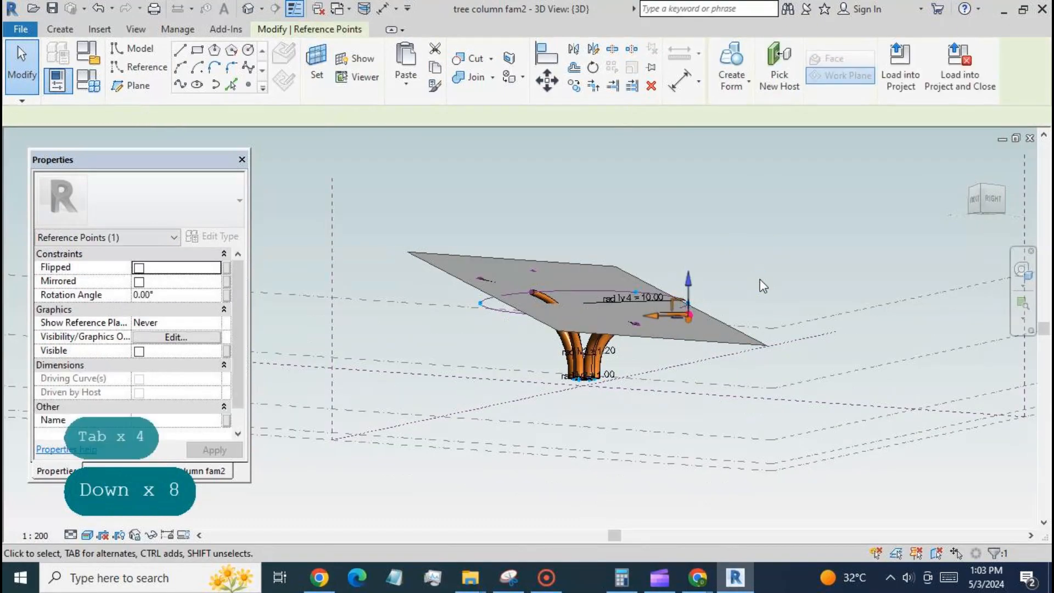
pyautogui.click(583, 498)
# Detach the reference point at the front-right branch tip from the divided path and lower it toward the sloped surface.
pyautogui.keyDown('shift'); pyautogui.moveTo(583, 499); pyautogui.dragTo(626, 348, button='middle'); pyautogui.keyUp('shift')
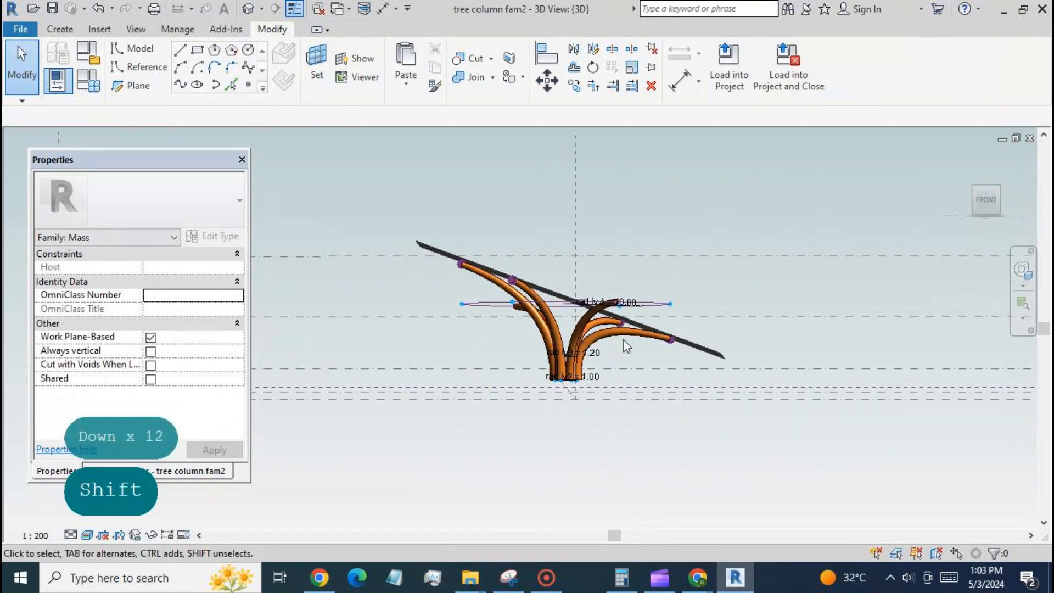
pyautogui.press('Tab')
pyautogui.press('Tab')
pyautogui.click(618, 304)
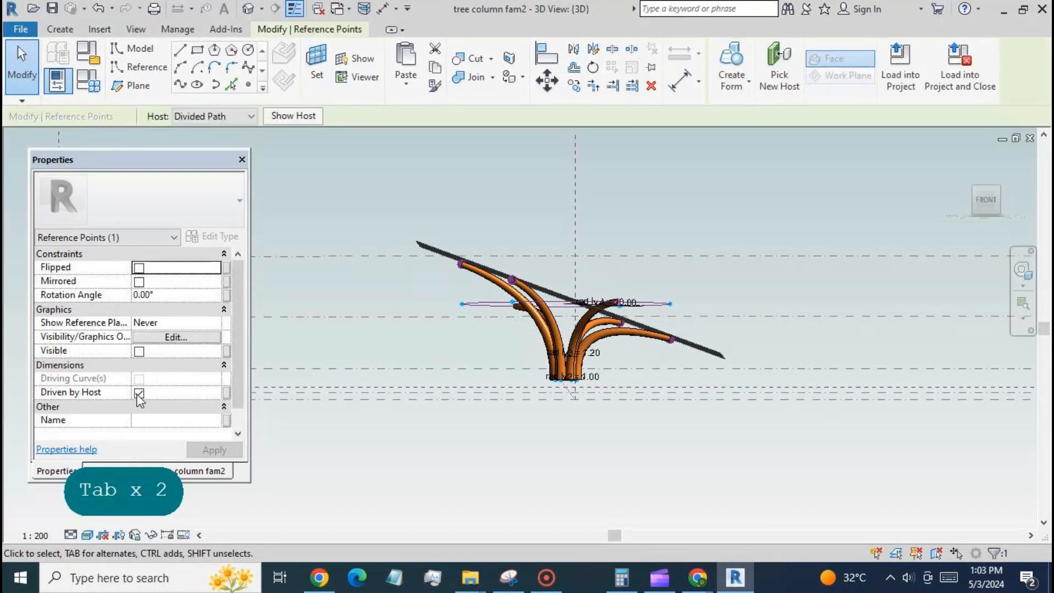
pyautogui.press('Down')
pyautogui.press('Down')
pyautogui.press('Down')
pyautogui.press('Down')
pyautogui.press('Down')
pyautogui.press('Down')
pyautogui.press('Down')
pyautogui.press('Down')
pyautogui.press('Down')
pyautogui.press('Down')
pyautogui.press('Down')
pyautogui.press('Down')
pyautogui.press('Down')
pyautogui.press('Down')
pyautogui.press('Down')
pyautogui.press('Down')
pyautogui.click(651, 224)
# Try to rehost the front-right branch's adaptive placement point onto the detached reference point.
pyautogui.press('Tab')
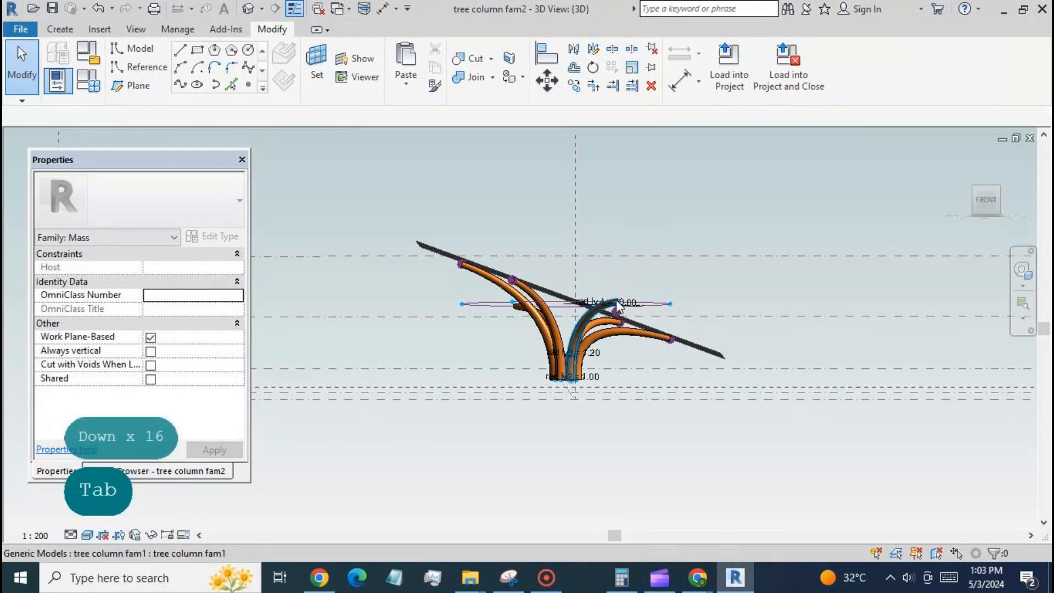
pyautogui.click(779, 67)
pyautogui.keyDown('shift'); pyautogui.moveTo(614, 309); pyautogui.dragTo(582, 309, button='middle'); pyautogui.keyUp('shift')
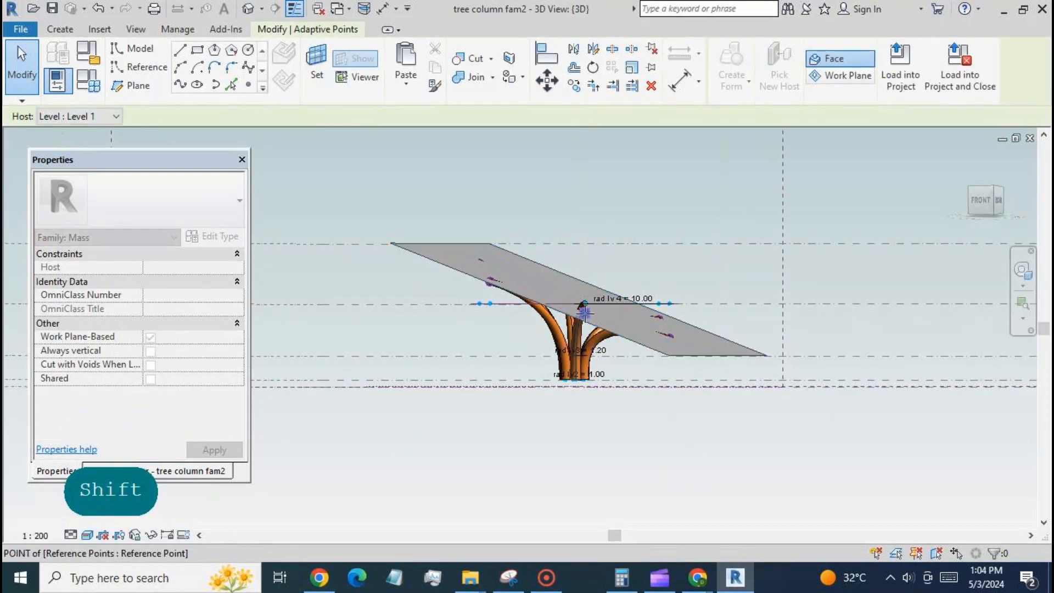
pyautogui.click(583, 312)
# Rehost the front-right branch's adaptive end point from the sloped form element onto the detached reference point.
pyautogui.keyDown('shift'); pyautogui.moveTo(576, 439); pyautogui.dragTo(611, 437, button='middle'); pyautogui.keyUp('shift')
pyautogui.scroll(5, 620, 323)
pyautogui.click(621, 324)
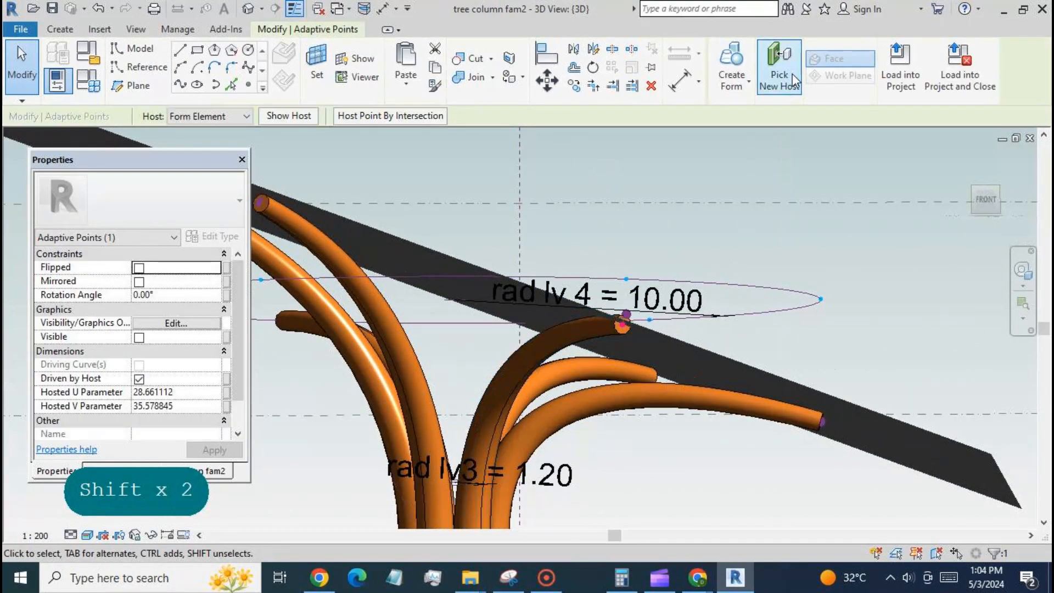
pyautogui.click(778, 69)
pyautogui.click(627, 314)
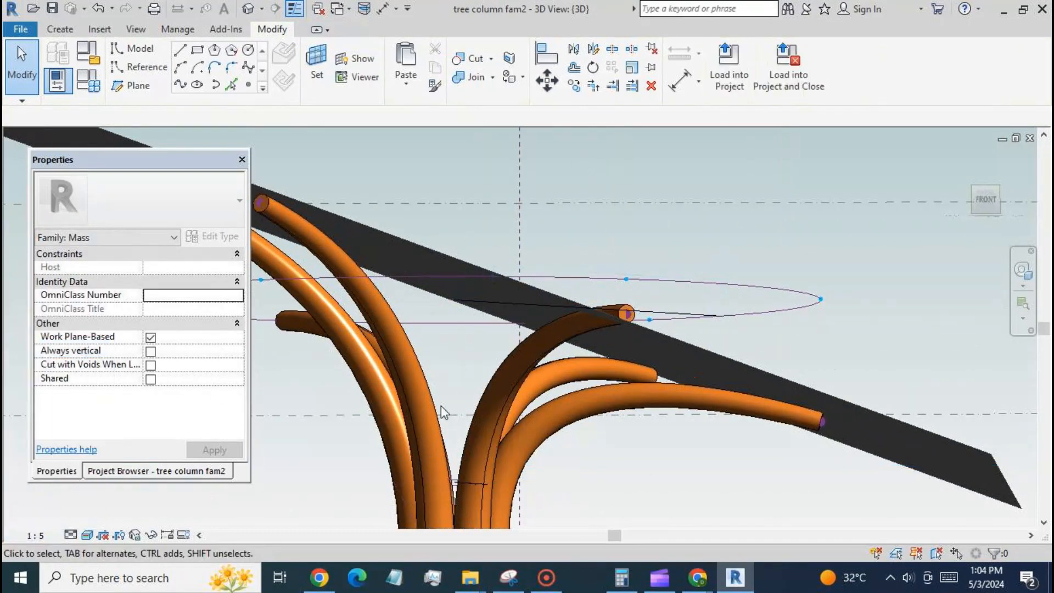
# Lower the front-right branch's end reference point until the branch tip sits beneath the sloped surface.
pyautogui.press('Down')
pyautogui.press('Down')
pyautogui.press('Down')
pyautogui.press('Down')
pyautogui.press('Down')
pyautogui.press('Down')
pyautogui.press('Down')
pyautogui.press('Down')
pyautogui.press('Down')
pyautogui.press('Down')
pyautogui.press('Down')
pyautogui.press('Down')
pyautogui.press('Down')
pyautogui.press('Down')
pyautogui.press('Down')
pyautogui.press('Down')
pyautogui.press('Down')
pyautogui.press('Down')
pyautogui.press('Down')
pyautogui.press('Down')
pyautogui.click(734, 255)
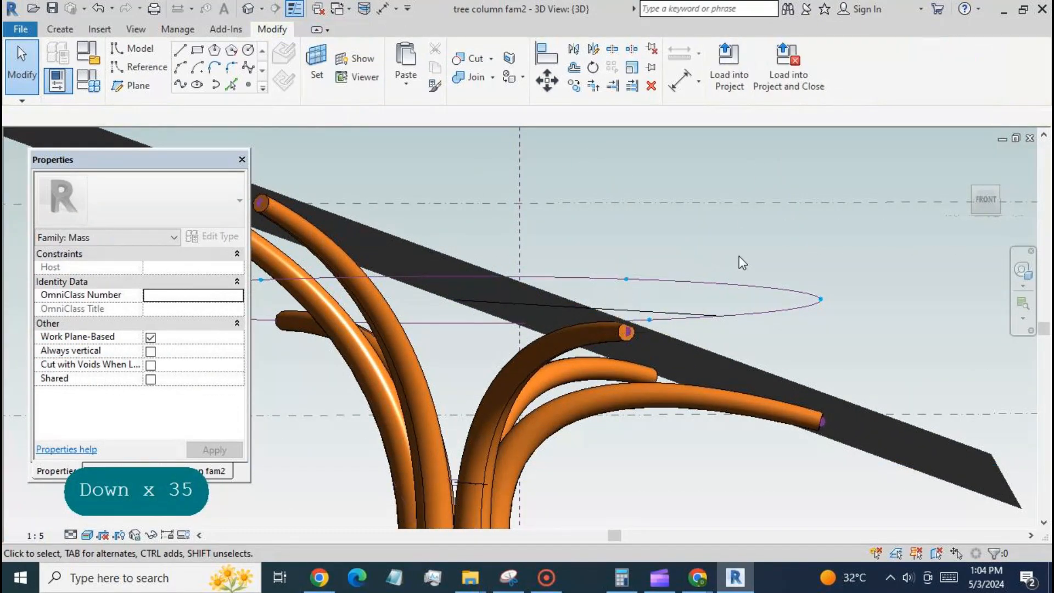
# Turn off Driven by Host for the reference point at the remaining back-left branch tip to detach it from the divided path.
pyautogui.keyDown('shift'); pyautogui.moveTo(740, 258); pyautogui.dragTo(794, 287, button='middle'); pyautogui.keyUp('shift')
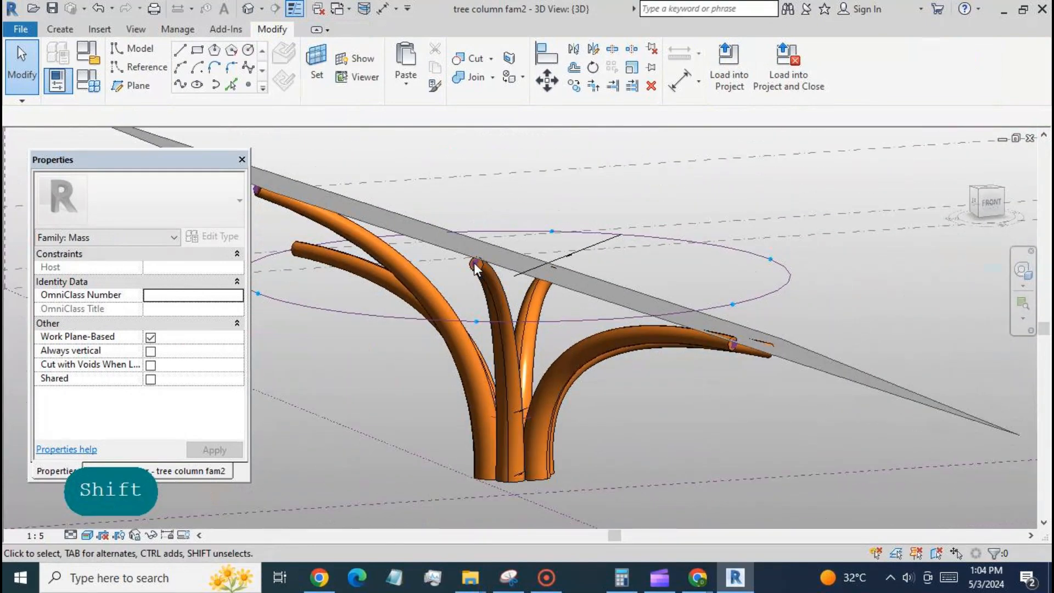
pyautogui.keyDown('shift'); pyautogui.moveTo(488, 433); pyautogui.dragTo(516, 428, button='middle'); pyautogui.keyUp('shift')
pyautogui.press('Tab')
pyautogui.press('Tab')
pyautogui.press('Tab')
pyautogui.click(461, 307)
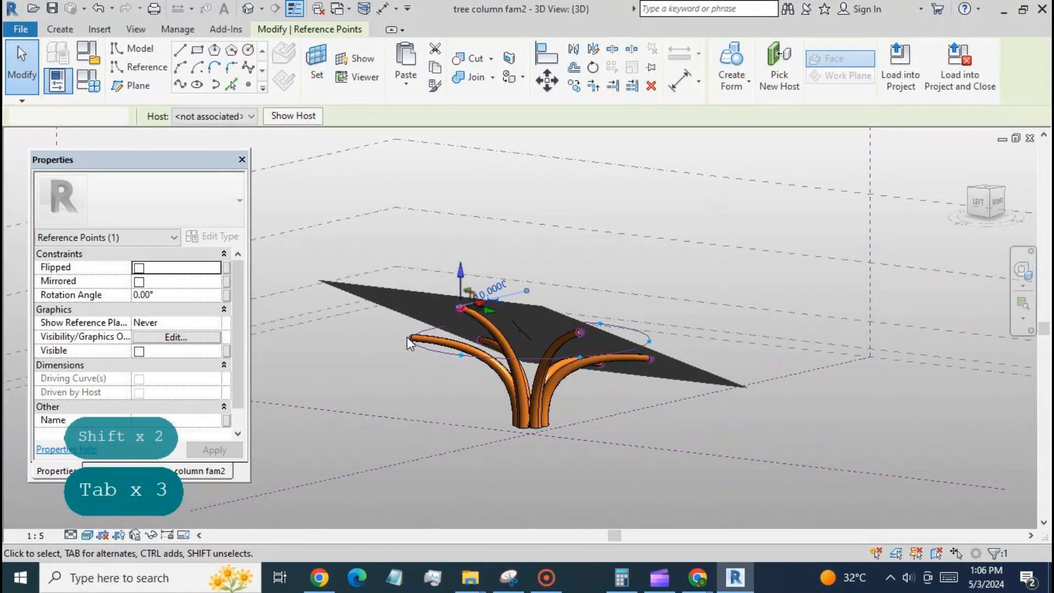
pyautogui.click(394, 357)
pyautogui.click(395, 358)
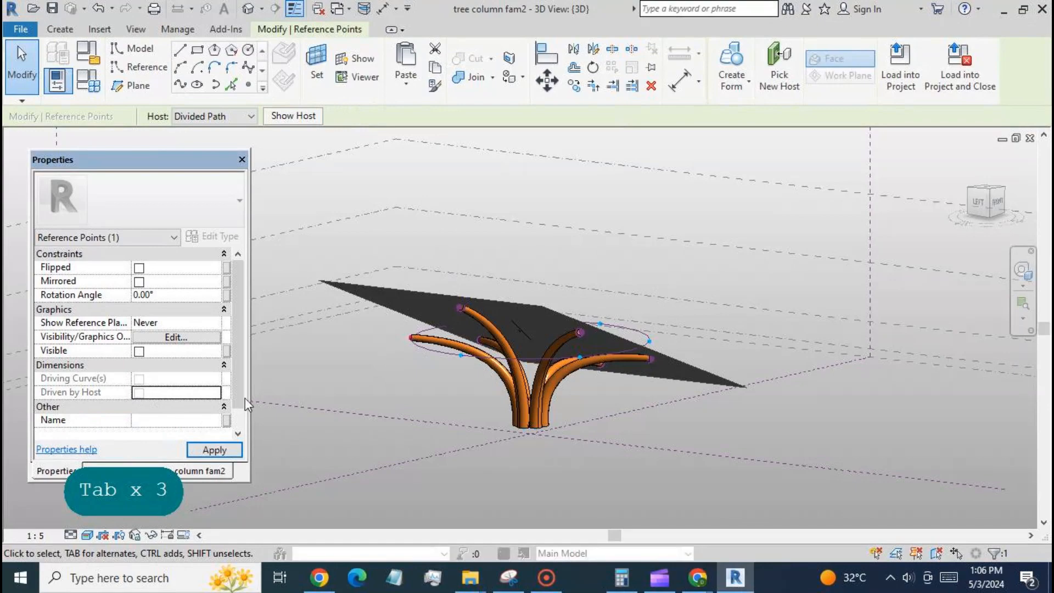
# Raise the detached reference point at the back-left branch tip toward the sloped surface.
pyautogui.press('Up')
pyautogui.press('Up')
pyautogui.press('Up')
pyautogui.press('Up')
pyautogui.press('Up')
pyautogui.press('Up')
pyautogui.press('Up')
pyautogui.press('Up')
pyautogui.press('Up')
pyautogui.press('Up')
pyautogui.press('Up')
pyautogui.press('Up')
pyautogui.press('Up')
pyautogui.press('Up')
pyautogui.press('Up')
pyautogui.press('Up')
pyautogui.press('Up')
pyautogui.press('Up')
pyautogui.press('Up')
pyautogui.press('Up')
pyautogui.press('Up')
pyautogui.press('Up')
pyautogui.press('Up')
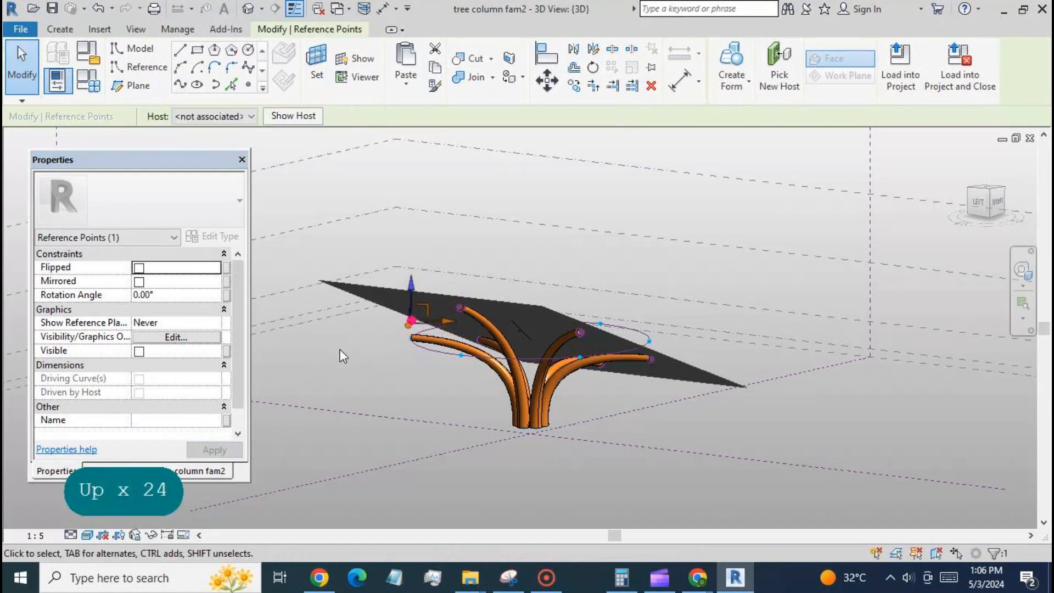
pyautogui.click(340, 349)
# Rehost the back-left branch's adaptive end point from the divided path onto the raised reference point.
pyautogui.press('Tab')
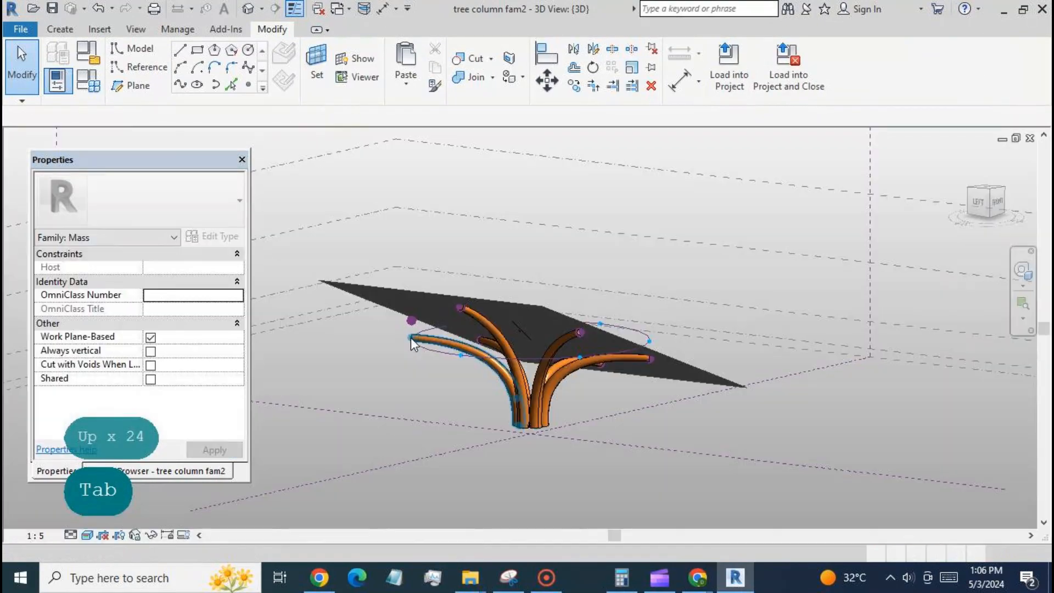
pyautogui.press('Tab')
pyautogui.click(411, 337)
pyautogui.click(771, 67)
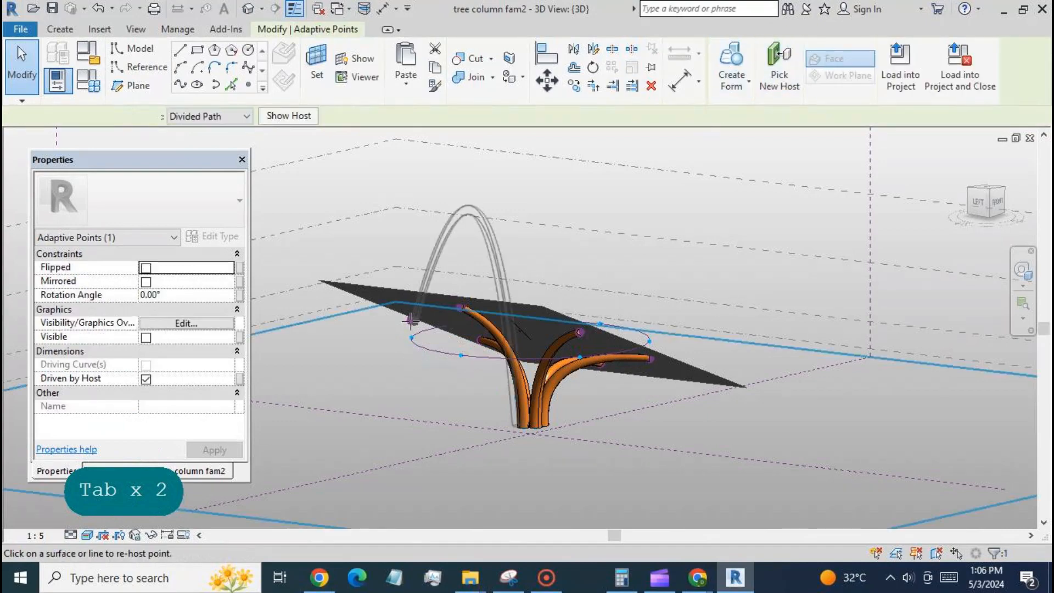
pyautogui.click(411, 320)
# Temporarily hide the sloped form to inspect the branches from above, dismiss the save reminder, and restore the form.
pyautogui.keyDown('shift'); pyautogui.moveTo(662, 459); pyautogui.dragTo(521, 493, button='middle'); pyautogui.keyUp('shift')
pyautogui.click(987, 187)
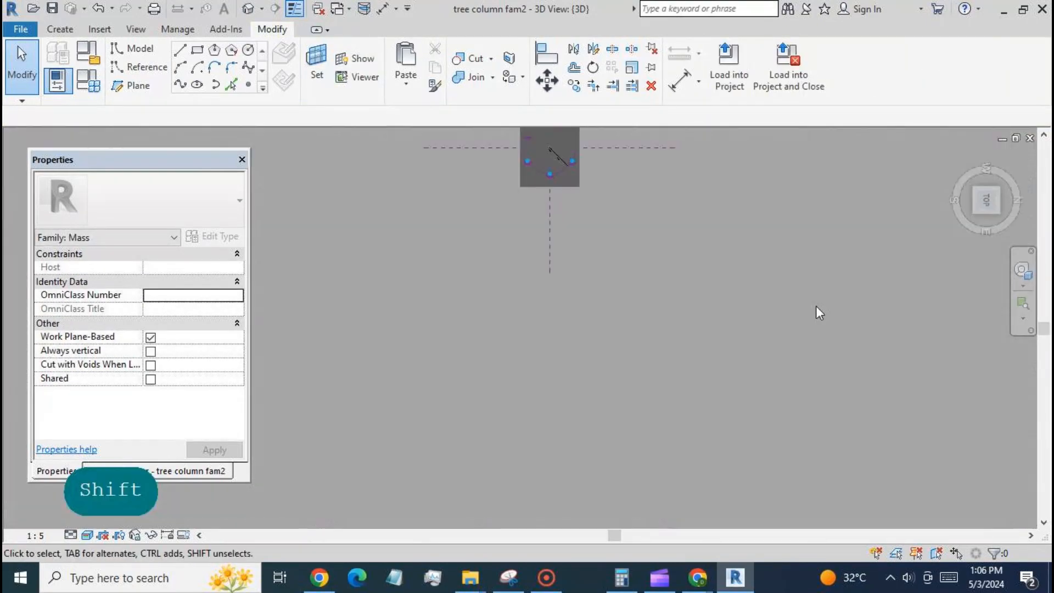
pyautogui.scroll(4, 525, 318)
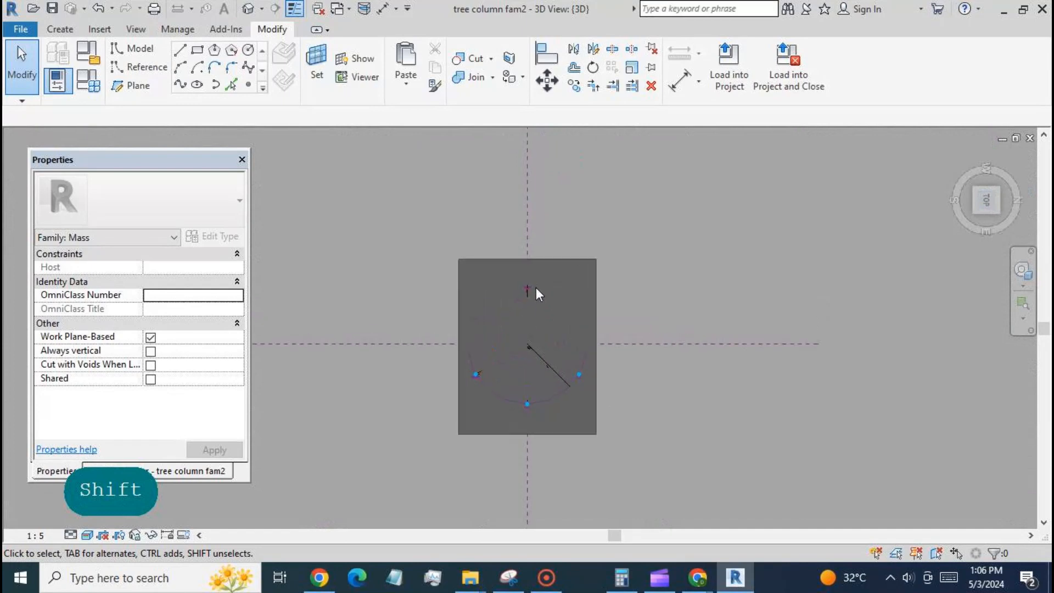
pyautogui.press('Tab')
pyautogui.click(597, 313)
pyautogui.click(151, 534)
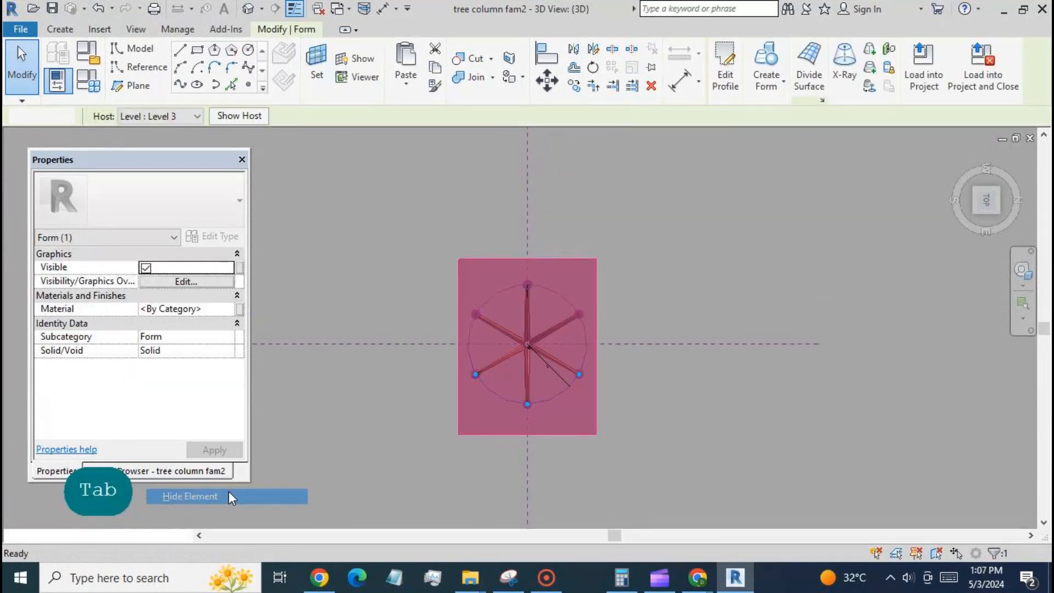
pyautogui.click(228, 491)
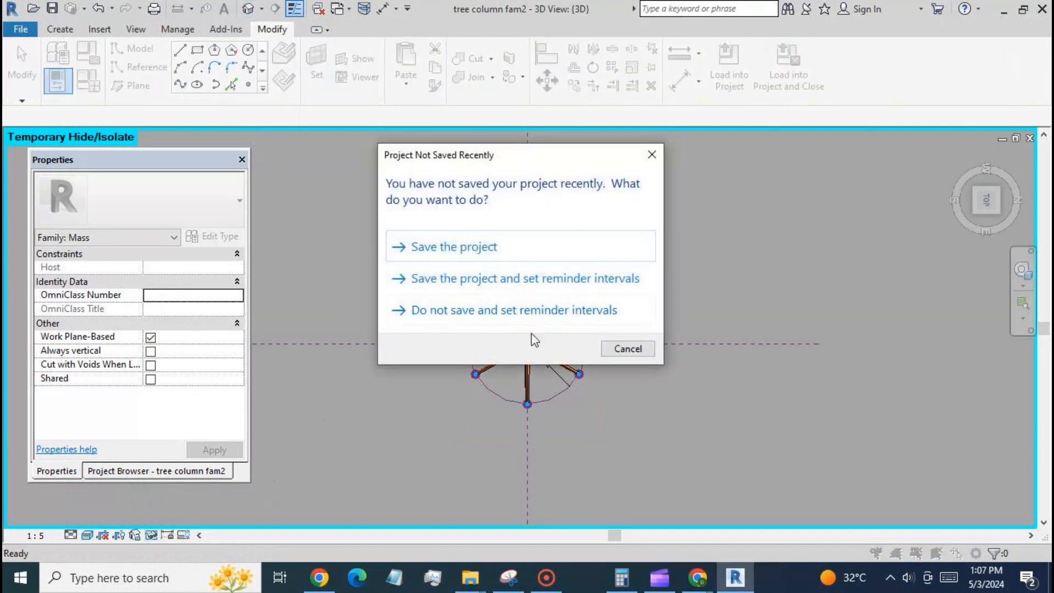
pyautogui.click(627, 348)
pyautogui.keyDown('shift'); pyautogui.moveTo(665, 383); pyautogui.dragTo(693, 385, button='middle'); pyautogui.keyUp('shift')
pyautogui.scroll(-3, 693, 384)
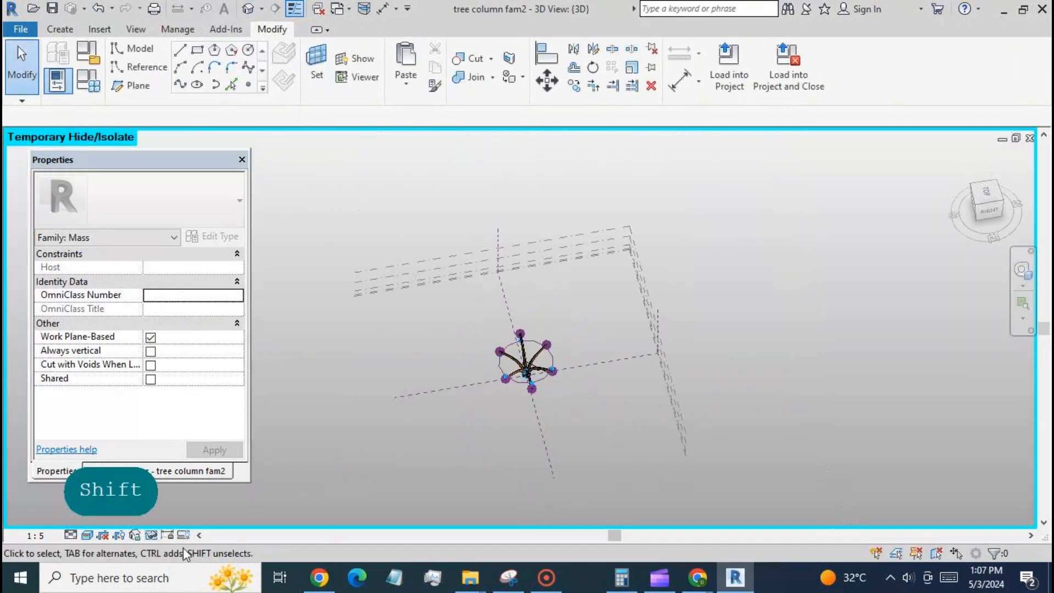
pyautogui.click(151, 535)
pyautogui.click(171, 518)
# Nudge the back-left branch's reference point further up until the branch tip meets the sloped surface.
pyautogui.keyDown('shift'); pyautogui.moveTo(548, 379); pyautogui.dragTo(670, 238, button='middle'); pyautogui.keyUp('shift')
pyautogui.keyDown('shift'); pyautogui.moveTo(659, 439); pyautogui.dragTo(604, 427, button='middle'); pyautogui.keyUp('shift')
pyautogui.scroll(5, 540, 402)
pyautogui.keyDown('shift'); pyautogui.moveTo(549, 397); pyautogui.dragTo(658, 466, button='middle'); pyautogui.keyUp('shift')
pyautogui.press('Tab')
pyautogui.press('Tab')
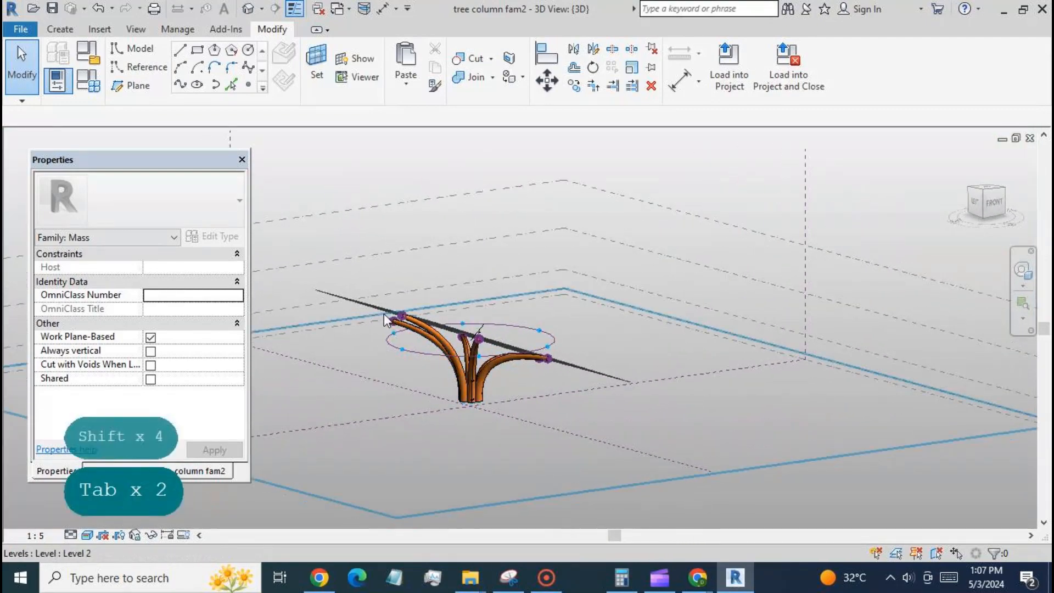
pyautogui.click(393, 319)
pyautogui.press('Up')
pyautogui.press('Up')
pyautogui.press('Up')
pyautogui.press('Up')
pyautogui.press('Up')
pyautogui.press('Up')
pyautogui.press('Up')
pyautogui.press('Up')
pyautogui.press('Up')
pyautogui.press('Up')
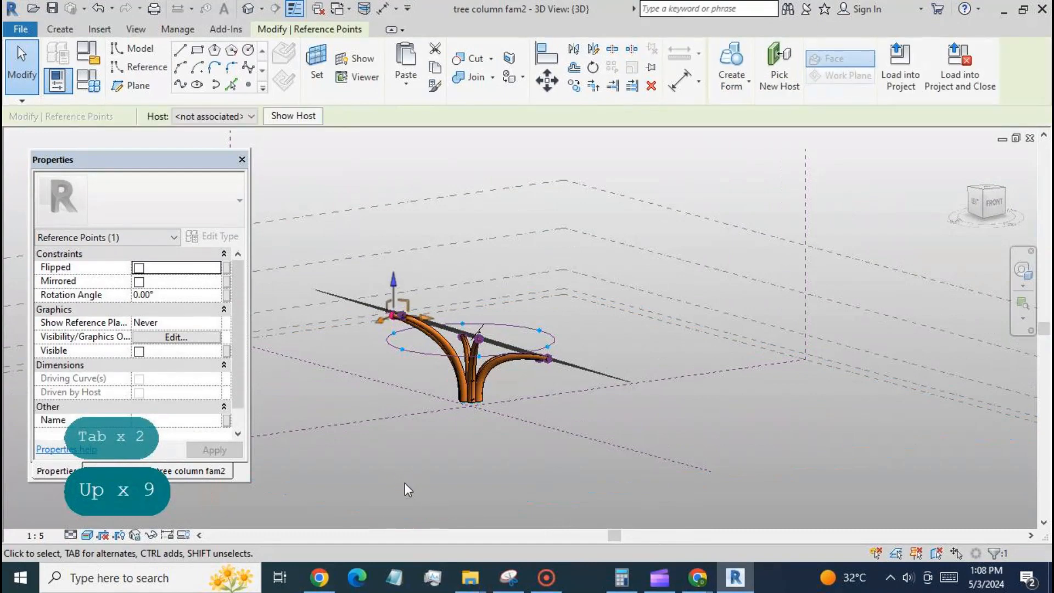
pyautogui.click(404, 482)
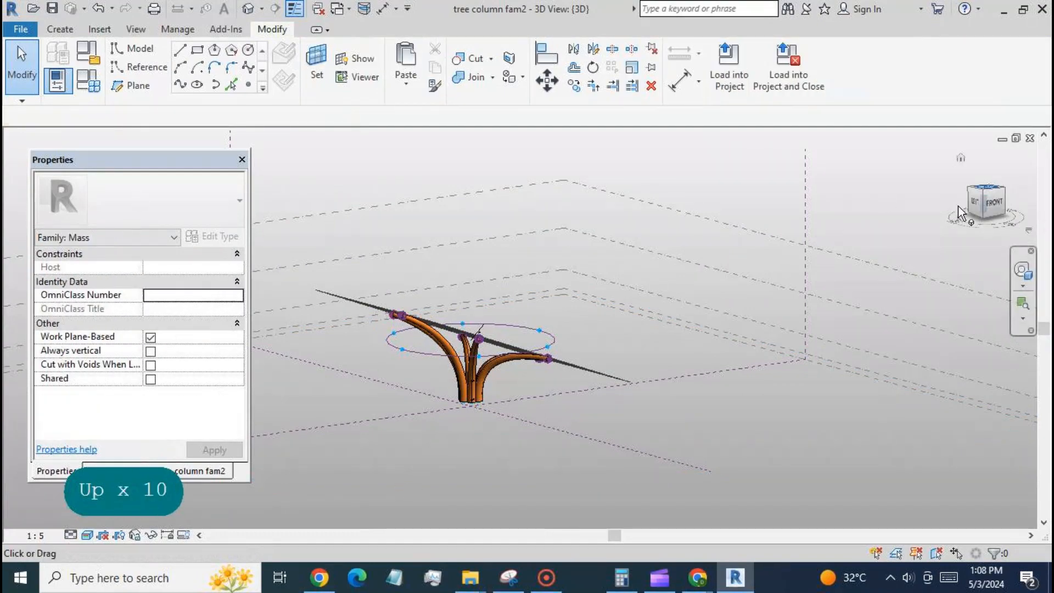
# Check all six branch tips from above with the sloped form temporarily hidden, then with it restored from the side.
pyautogui.click(986, 187)
pyautogui.scroll(4, 469, 314)
pyautogui.scroll(-1, 476, 305)
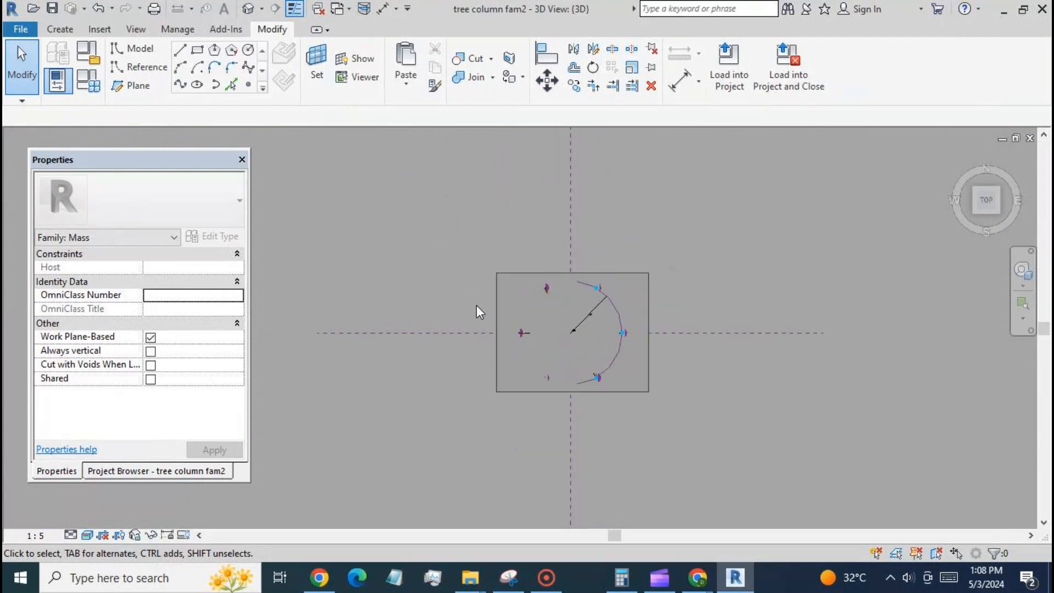
pyautogui.press('Tab')
pyautogui.click(649, 365)
pyautogui.click(150, 535)
pyautogui.click(263, 496)
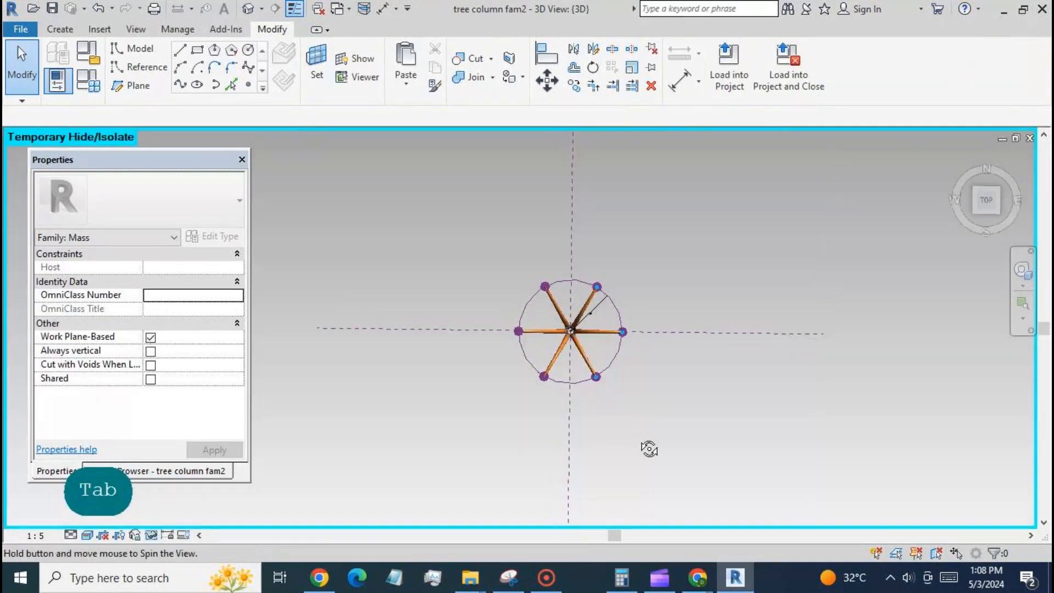
pyautogui.keyDown('shift'); pyautogui.moveTo(647, 446); pyautogui.dragTo(677, 459, button='middle'); pyautogui.keyUp('shift')
pyautogui.click(152, 536)
pyautogui.click(192, 519)
pyautogui.keyDown('shift'); pyautogui.moveTo(768, 479); pyautogui.dragTo(776, 451, button='middle'); pyautogui.keyUp('shift')
pyautogui.scroll(5, 633, 410)
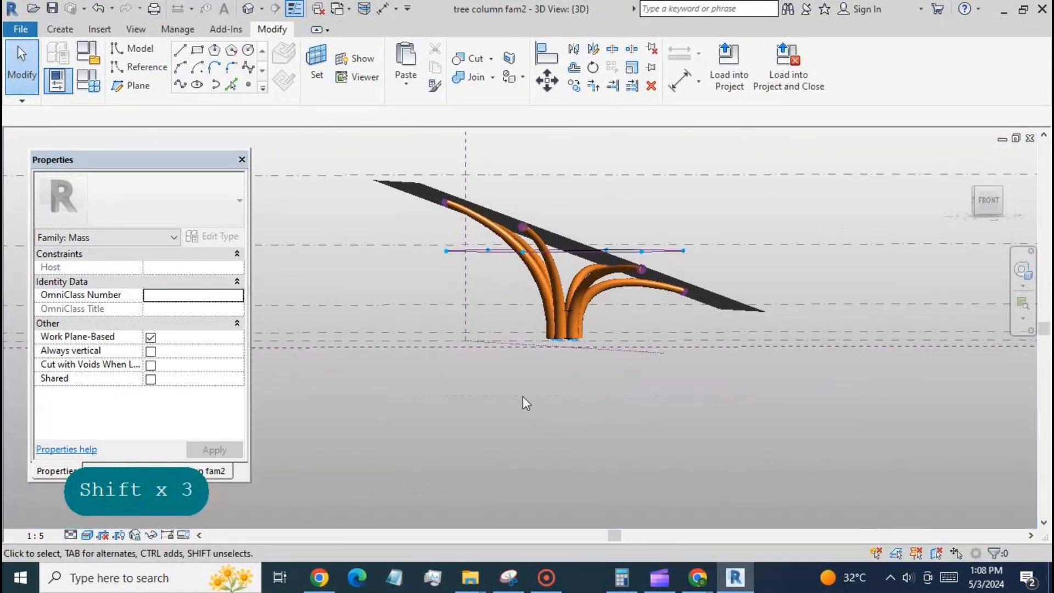
pyautogui.keyDown('shift'); pyautogui.moveTo(525, 402); pyautogui.dragTo(588, 442, button='middle'); pyautogui.keyUp('shift')
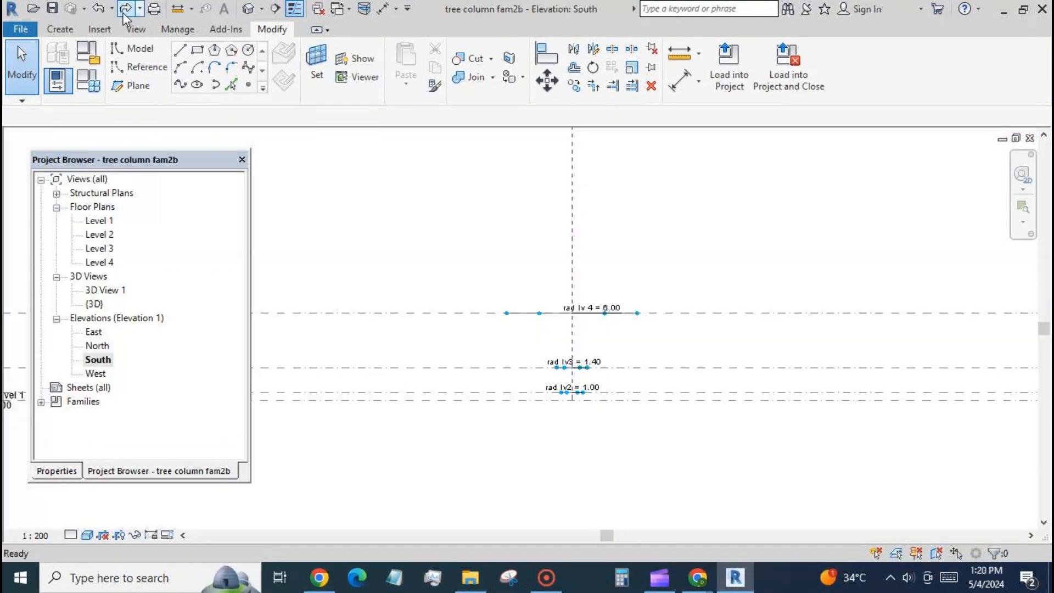
# In tree column fam2b's South elevation, draw a vertical reference plane about 7.30 right of the center plane and dimension between them.
pyautogui.click(130, 85)
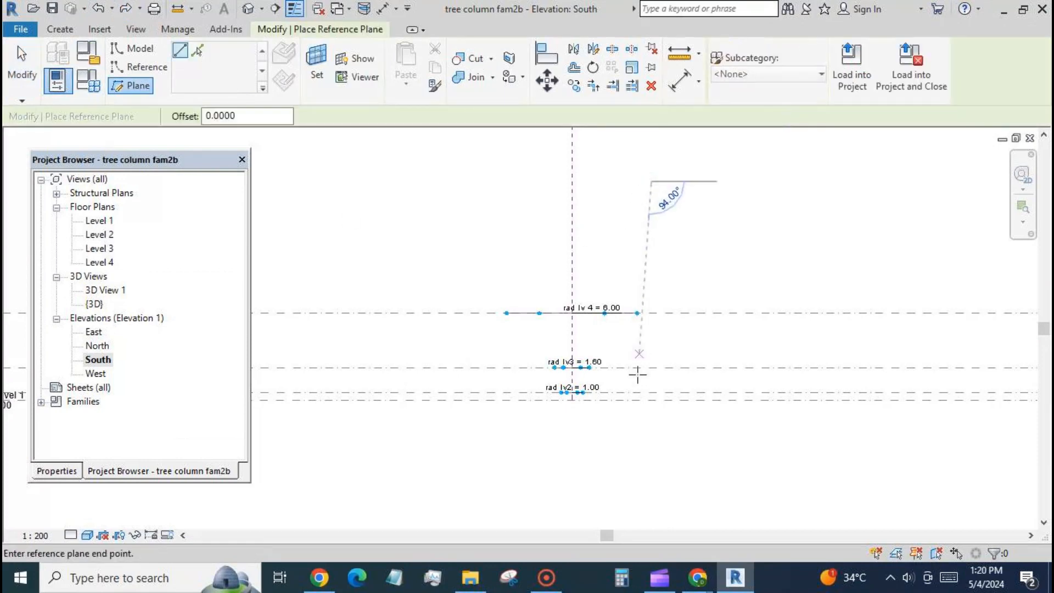
pyautogui.click(655, 447)
pyautogui.click(679, 82)
pyautogui.click(572, 242)
pyautogui.click(651, 242)
pyautogui.click(693, 238)
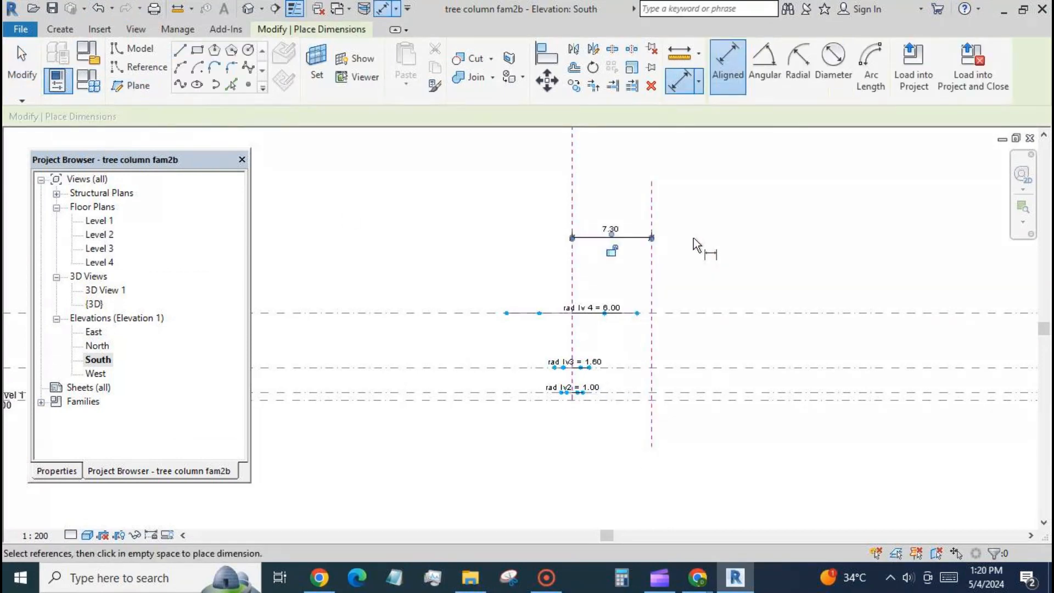
# Label the dimension between the two vertical planes with a new parameter named d and set it to 10.
pyautogui.click(29, 62)
pyautogui.click(628, 238)
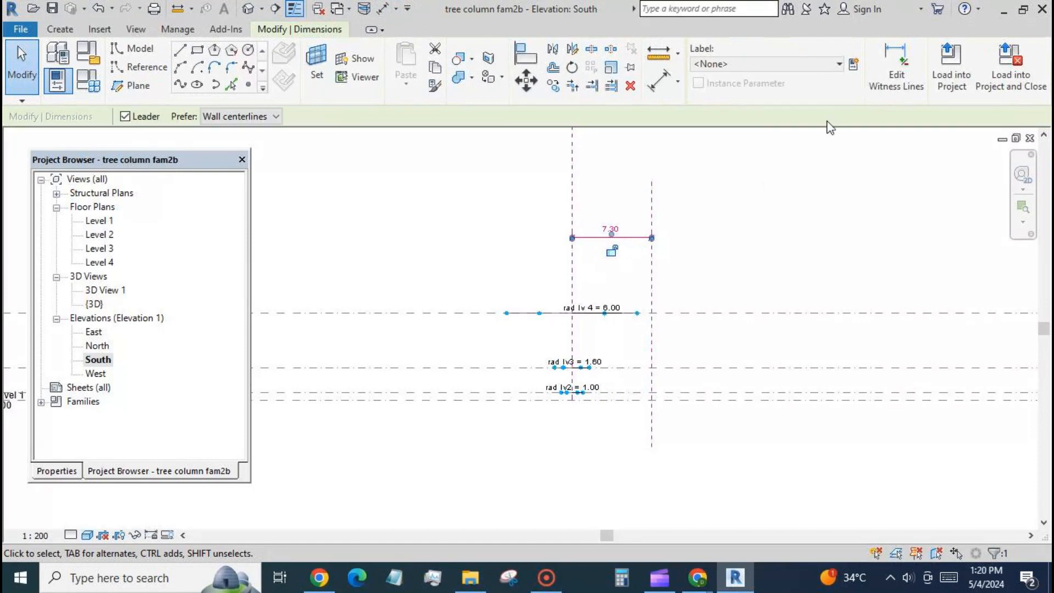
pyautogui.click(853, 64)
pyautogui.write('d')
pyautogui.click(757, 461)
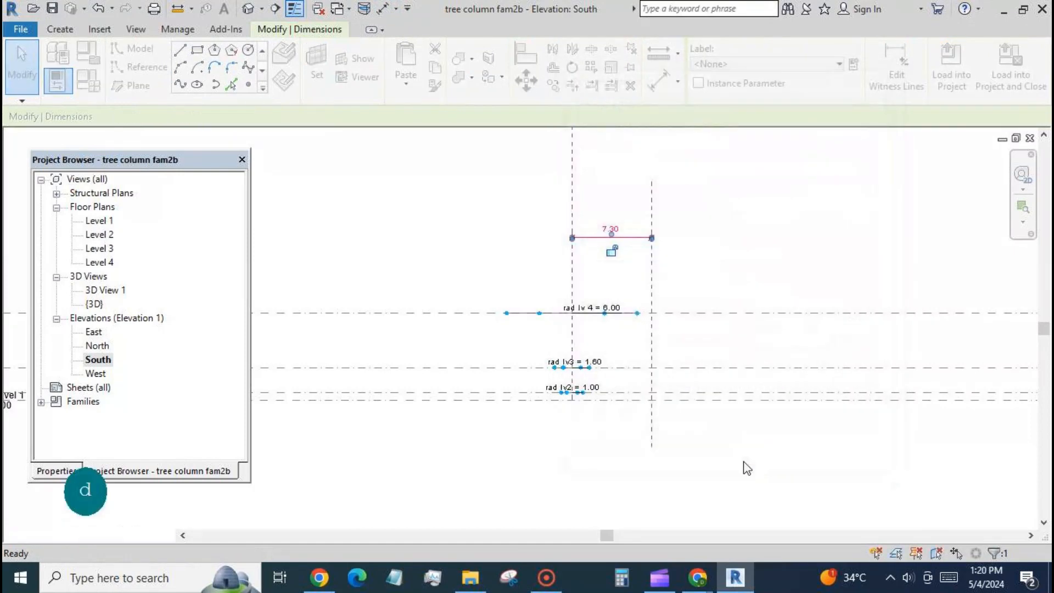
pyautogui.click(733, 468)
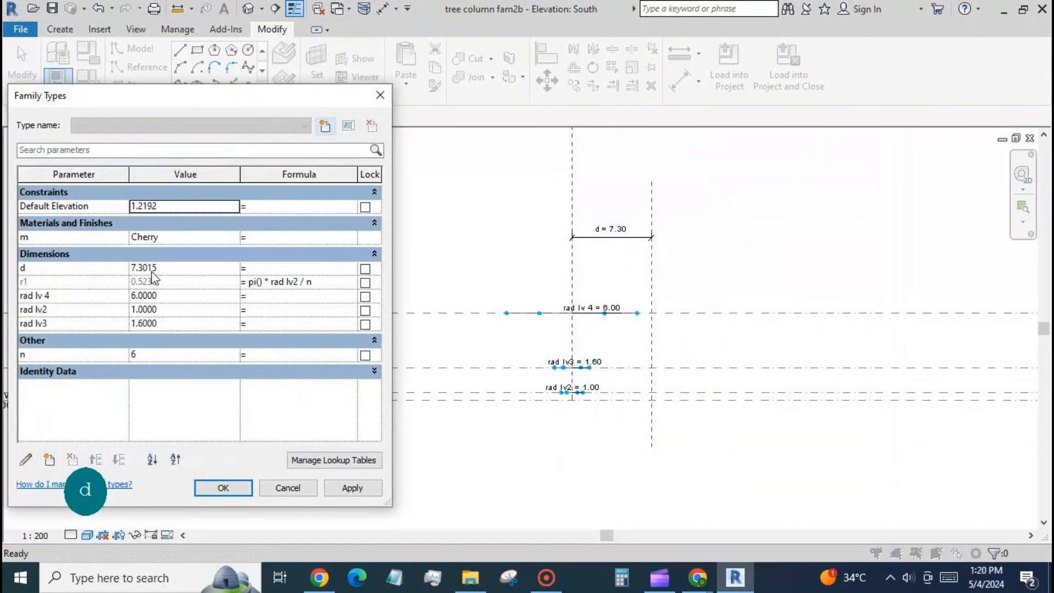
pyautogui.click(352, 488)
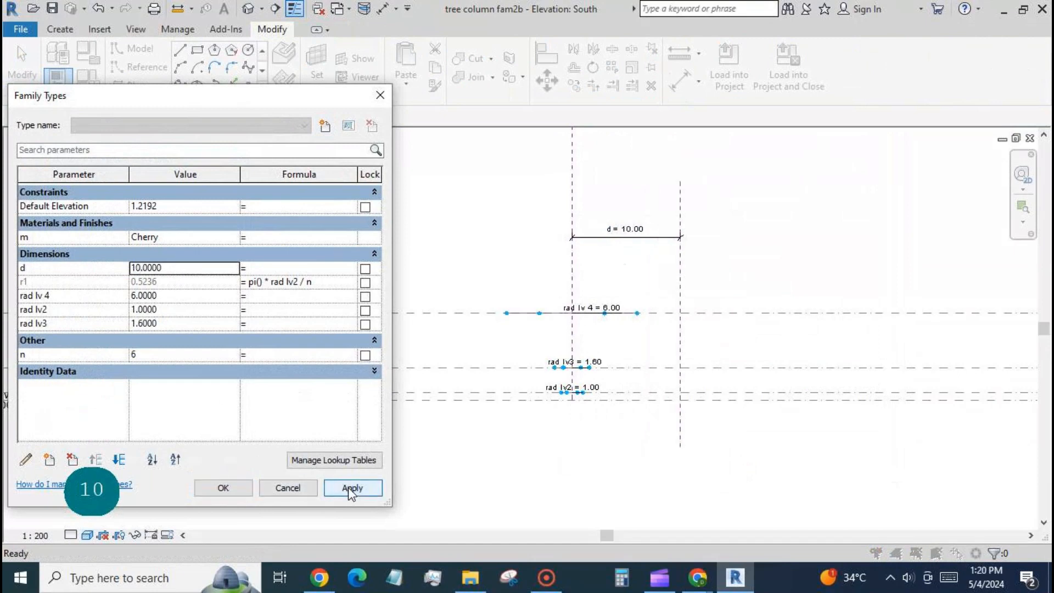
pyautogui.click(237, 487)
# Draw a reference plane from the intersection of Level 4 and the offset vertical plane, rising leftward at about 18.62°.
pyautogui.press('r')
pyautogui.press('p')
pyautogui.click(679, 313)
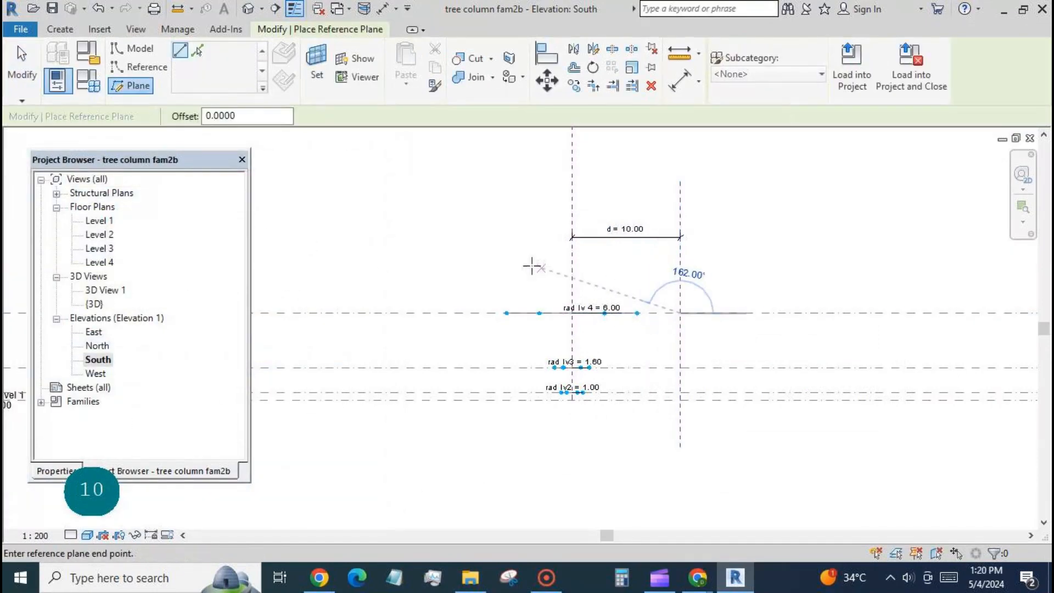
pyautogui.click(455, 237)
pyautogui.press('Escape')
pyautogui.press('Escape')
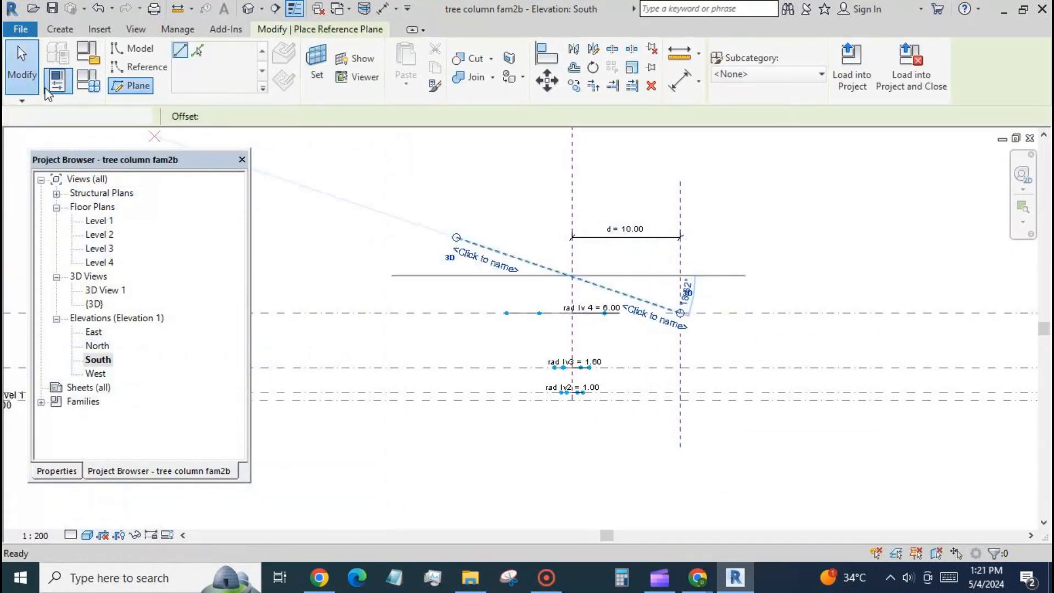
# Add an angular dimension between the Level 4 line and the sloped reference plane.
pyautogui.scroll(4, 689, 317)
pyautogui.click(686, 86)
pyautogui.click(698, 82)
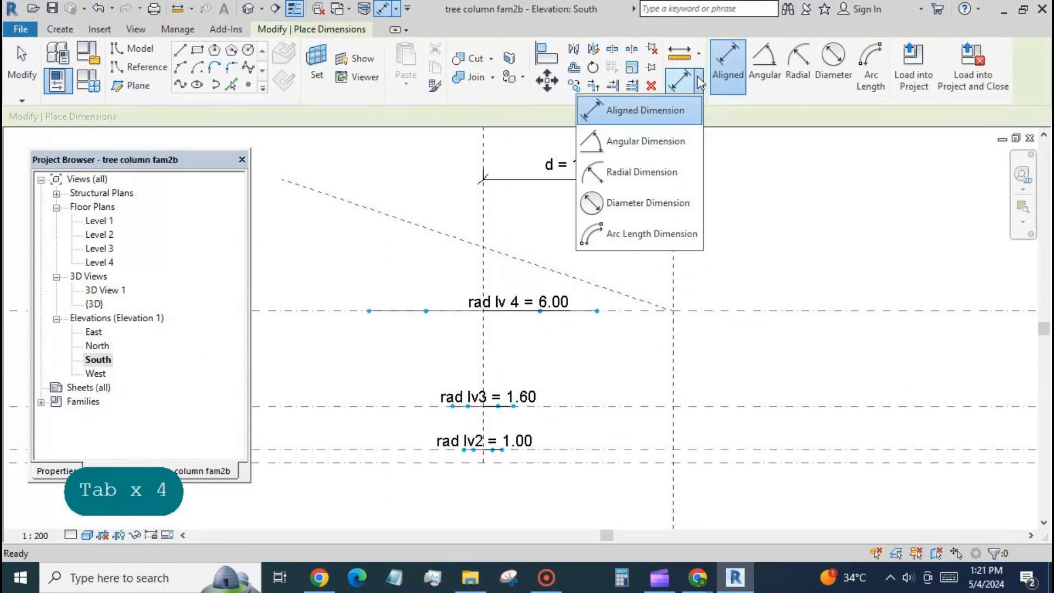
pyautogui.click(678, 141)
pyautogui.click(632, 308)
pyautogui.click(632, 297)
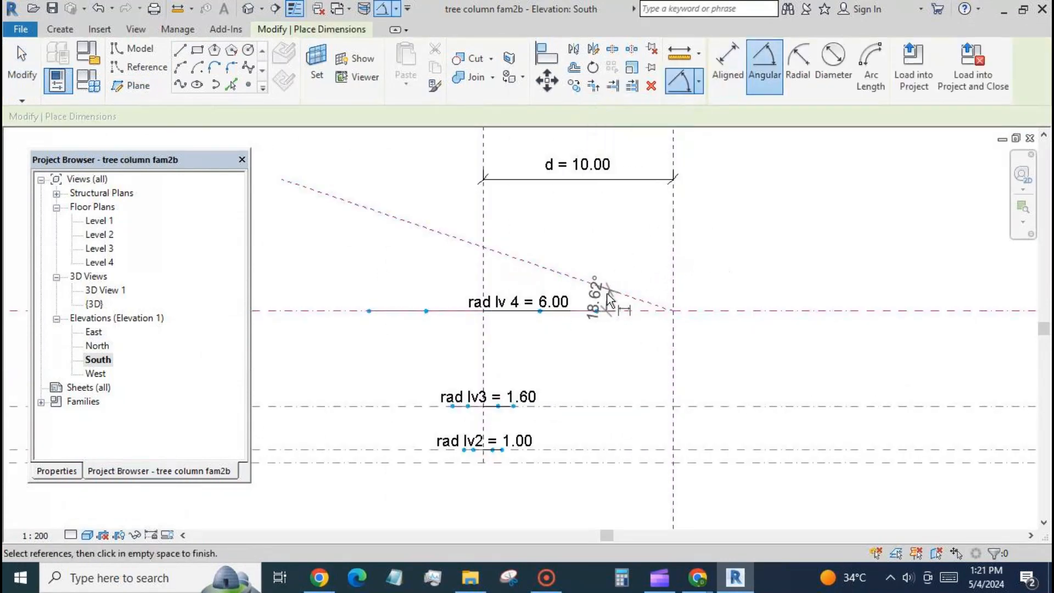
pyautogui.click(23, 64)
# Label the angular dimension with a new parameter named angle and set it to 12°.
pyautogui.click(590, 299)
pyautogui.click(874, 62)
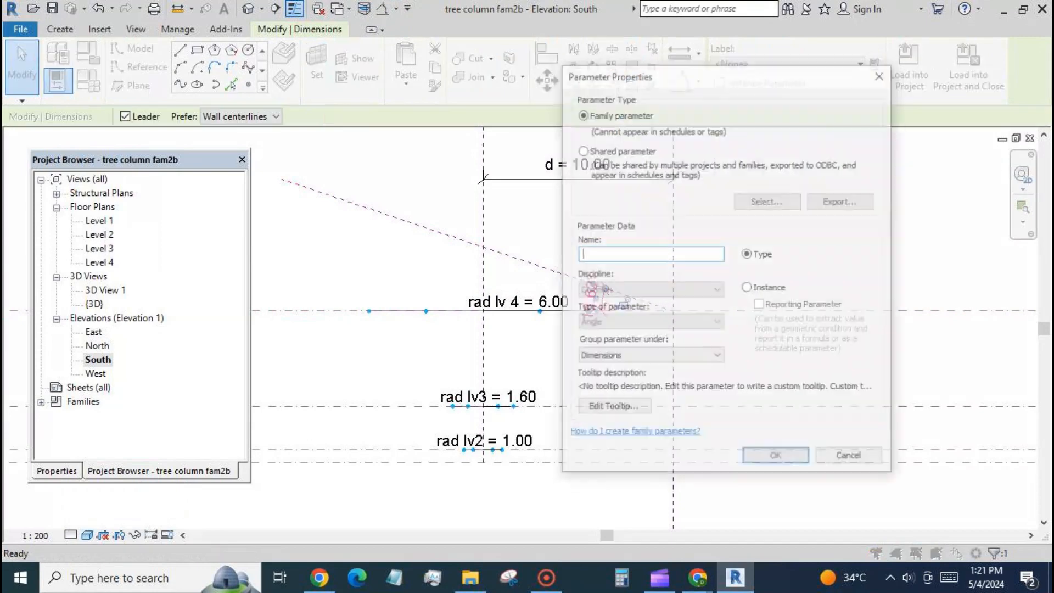
pyautogui.write('angle')
pyautogui.click(751, 455)
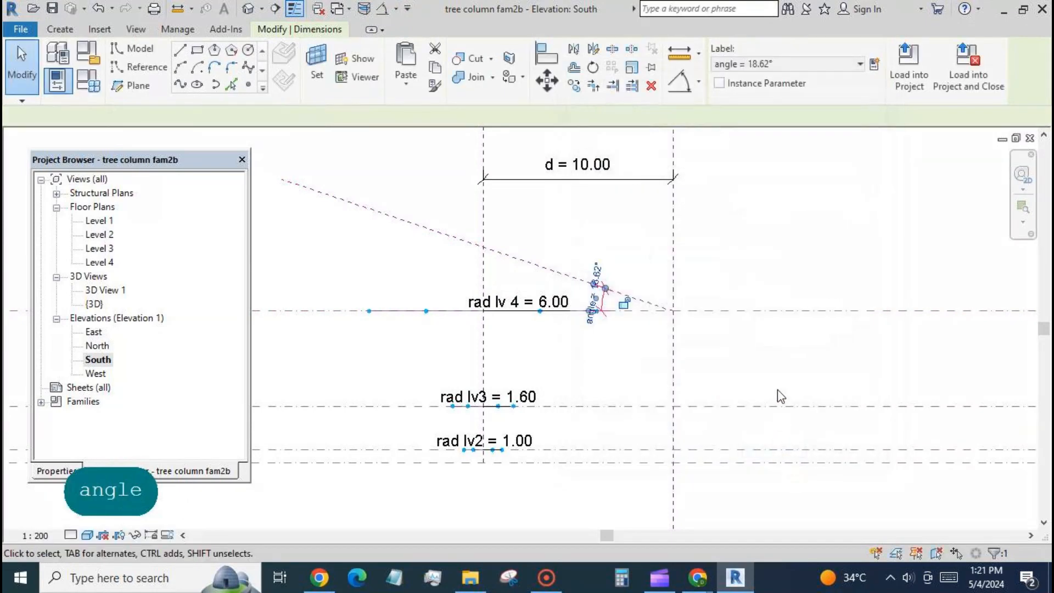
pyautogui.click(88, 81)
pyautogui.click(144, 267)
pyautogui.write('12')
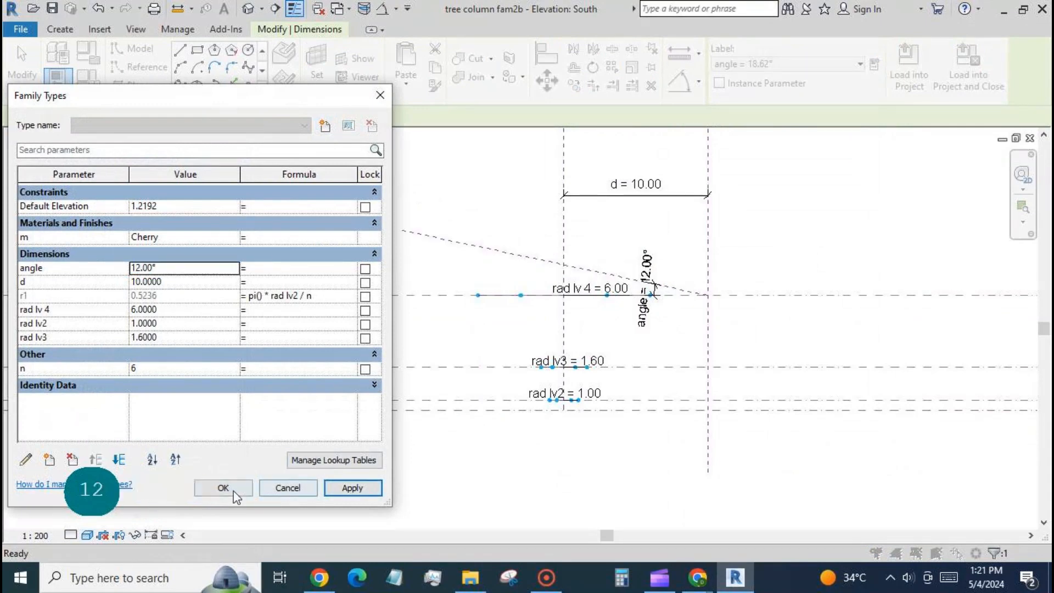
pyautogui.click(223, 487)
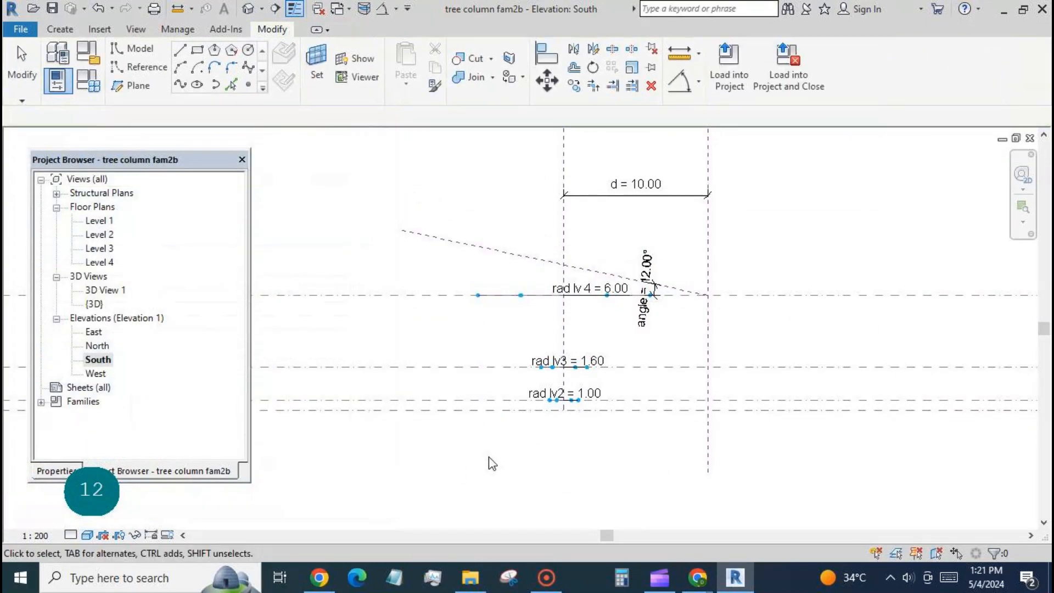
# Set both the Bottom and the View Depth level of the Level 4 floor plan's view range to Unlimited.
pyautogui.doubleClick(101, 262)
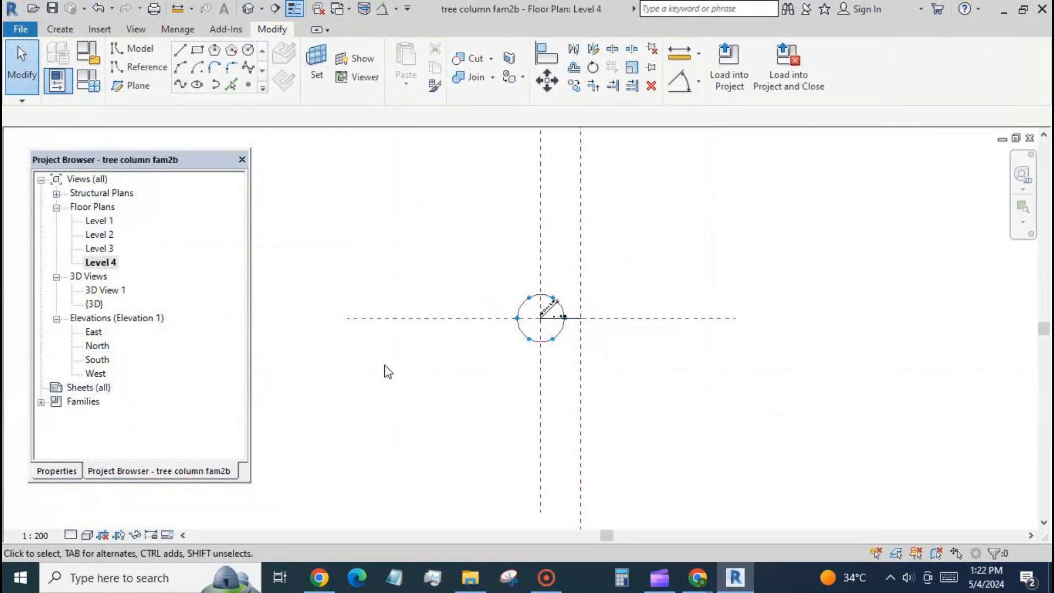
pyautogui.press('v')
pyautogui.press('r')
pyautogui.click(680, 257)
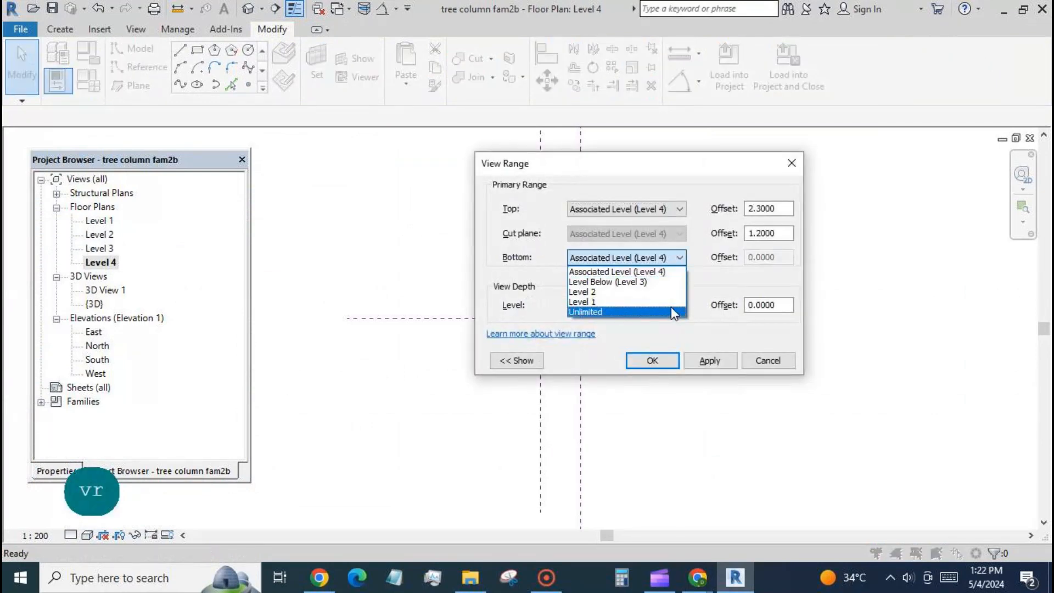
pyautogui.click(670, 306)
pyautogui.click(679, 305)
pyautogui.click(651, 359)
pyautogui.click(653, 360)
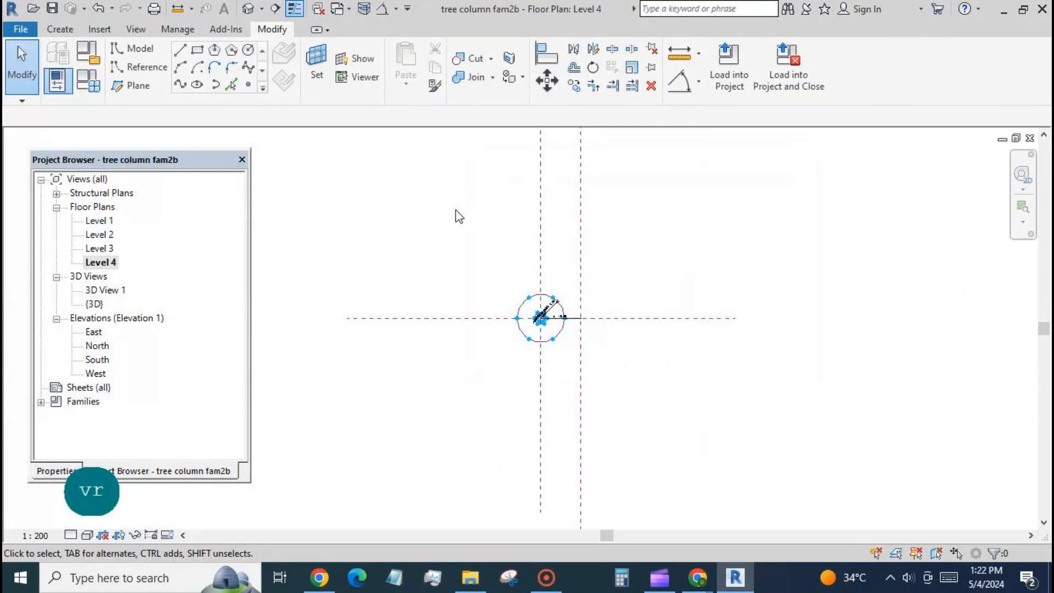
# Name the sloped reference plane ref1 in the South elevation and return to the Level 4 floor plan.
pyautogui.doubleClick(106, 361)
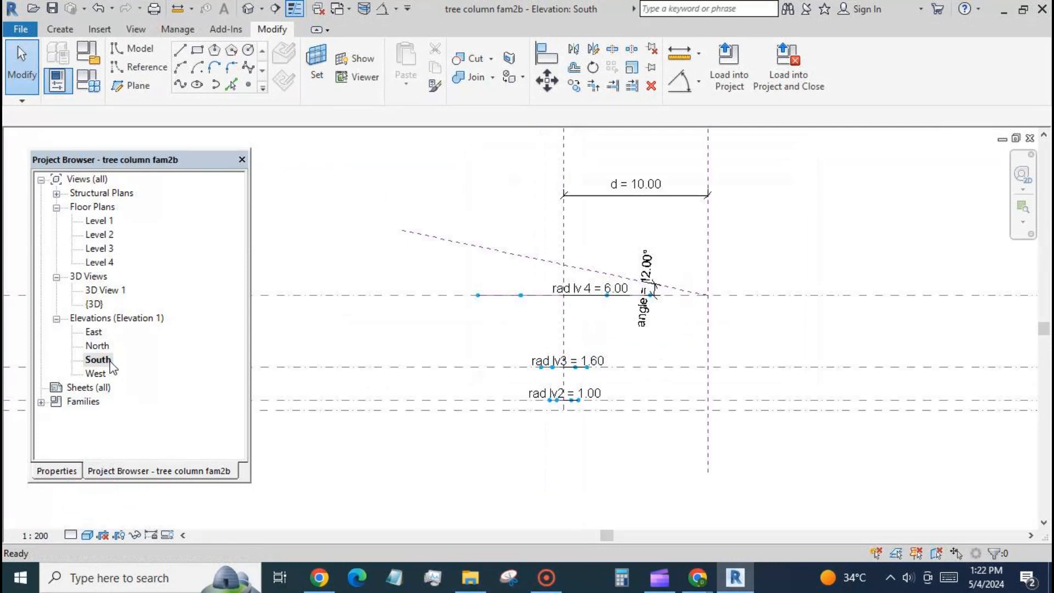
pyautogui.click(482, 250)
pyautogui.click(445, 252)
pyautogui.write('ref')
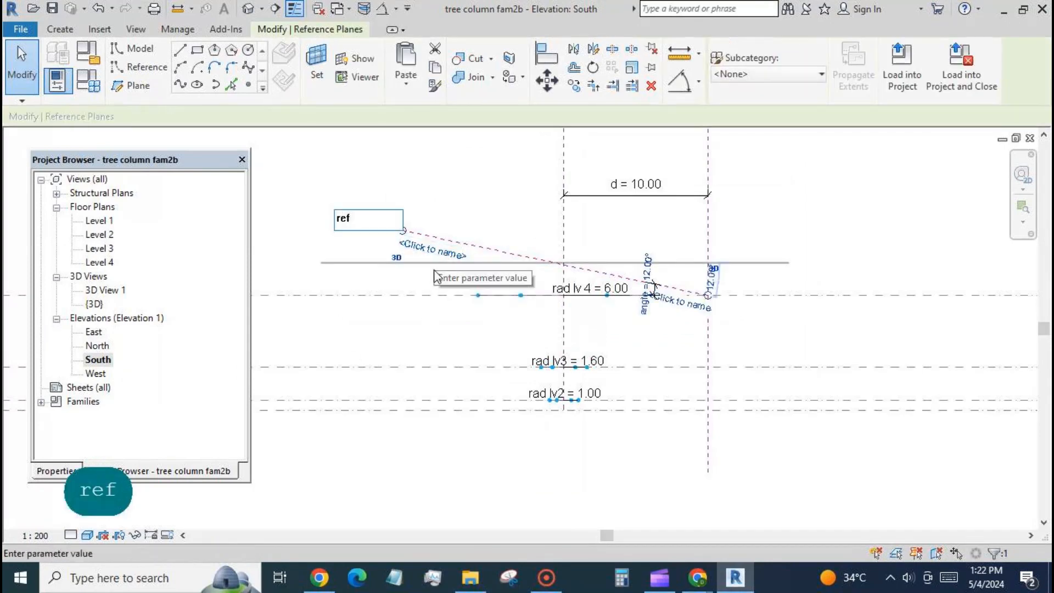
pyautogui.write('1')
pyautogui.press('Return')
pyautogui.doubleClick(101, 262)
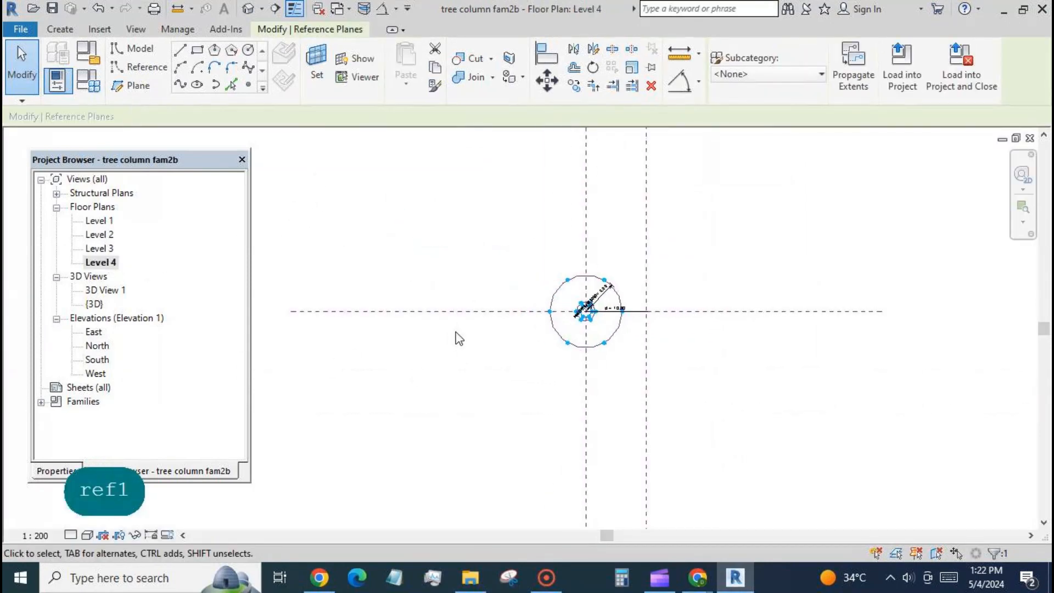
# Make reference plane ref1 the active work plane and draw a model circle on it around the central reference plane intersection.
pyautogui.click(316, 63)
pyautogui.click(650, 290)
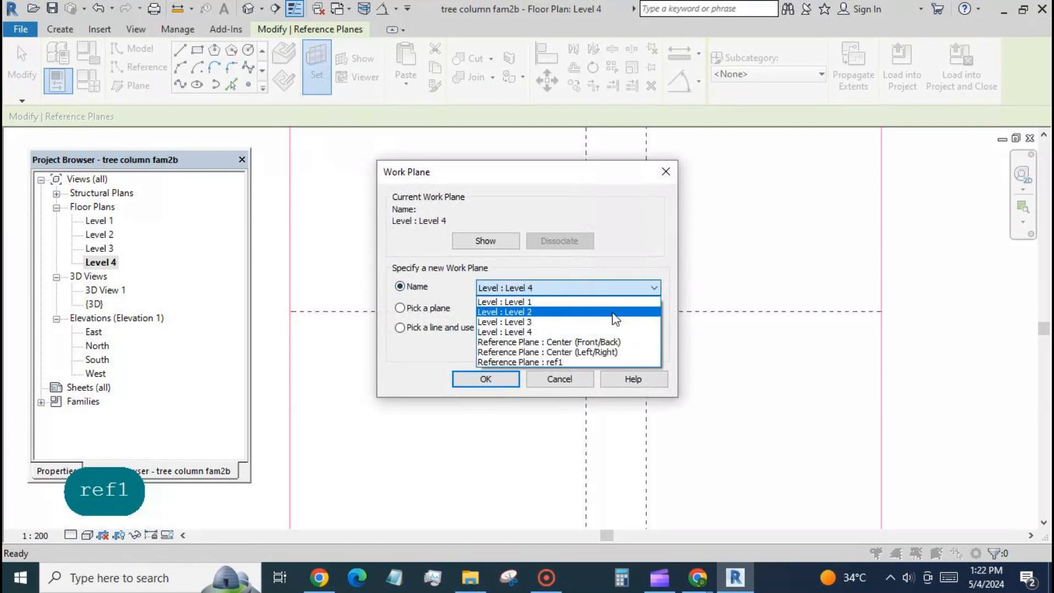
pyautogui.click(565, 360)
pyautogui.click(488, 380)
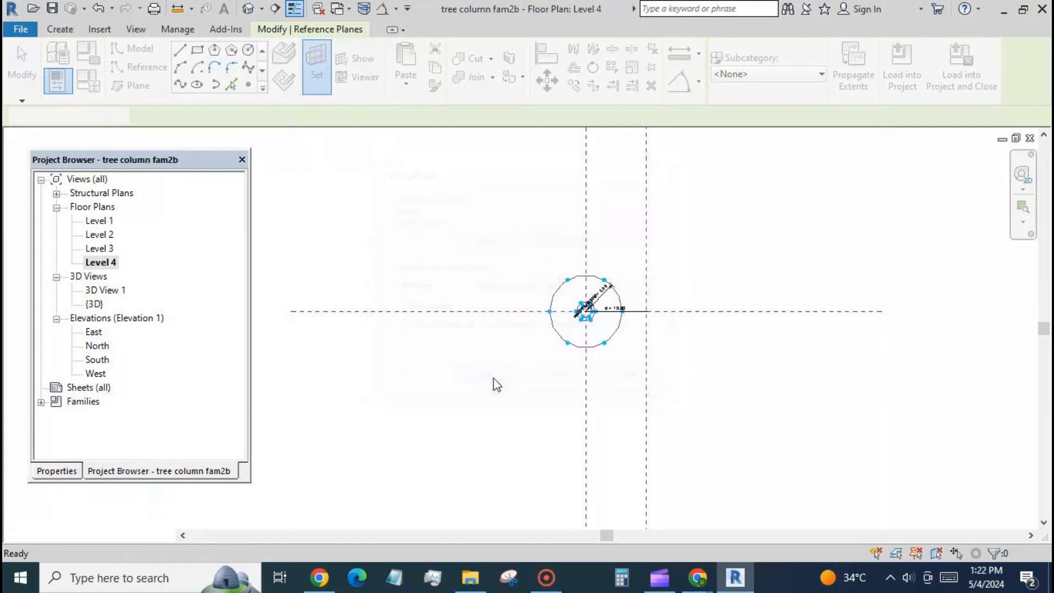
pyautogui.click(249, 51)
pyautogui.click(587, 312)
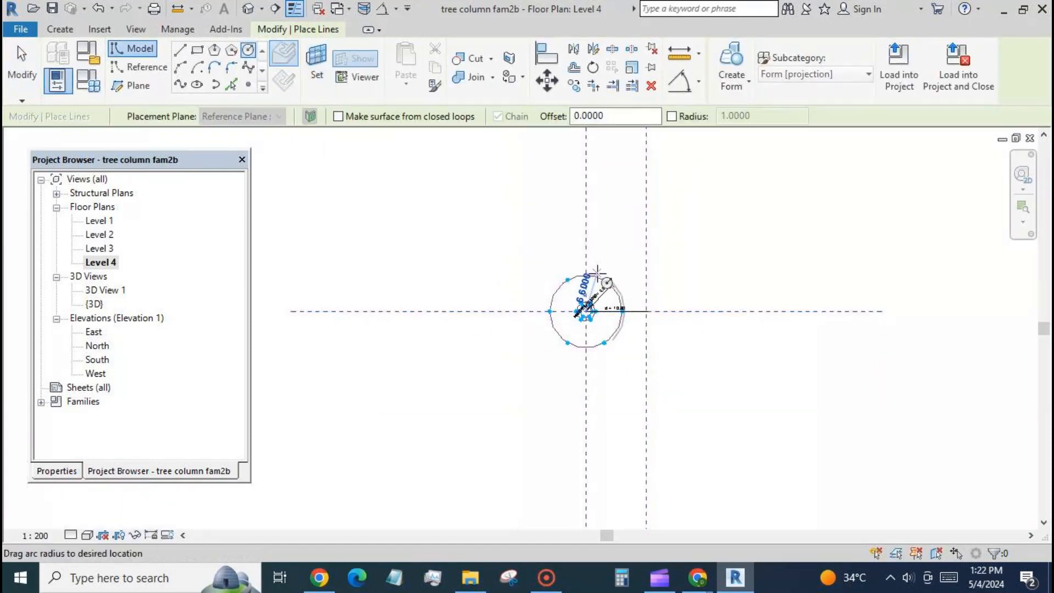
pyautogui.click(603, 257)
pyautogui.click(21, 70)
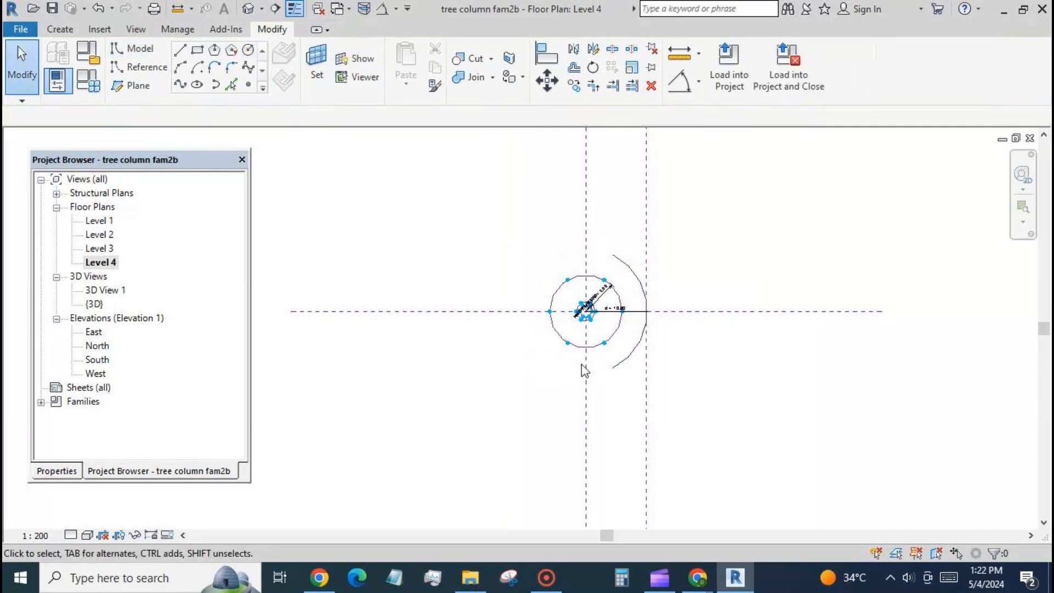
# Set the Top and Cut plane offsets of the Level 4 view range to 12.
pyautogui.write('vr')
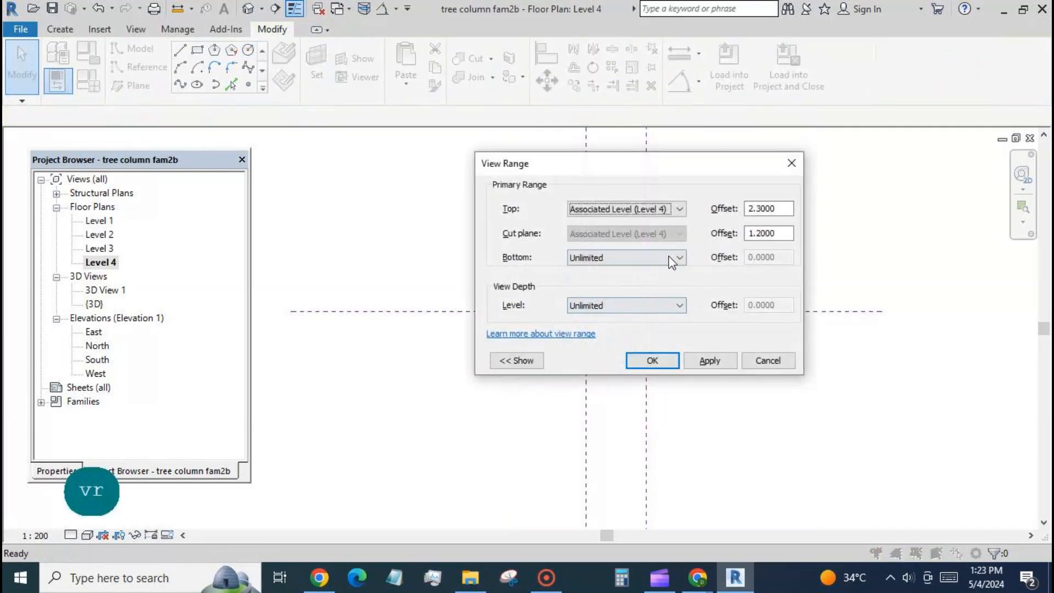
pyautogui.write('1')
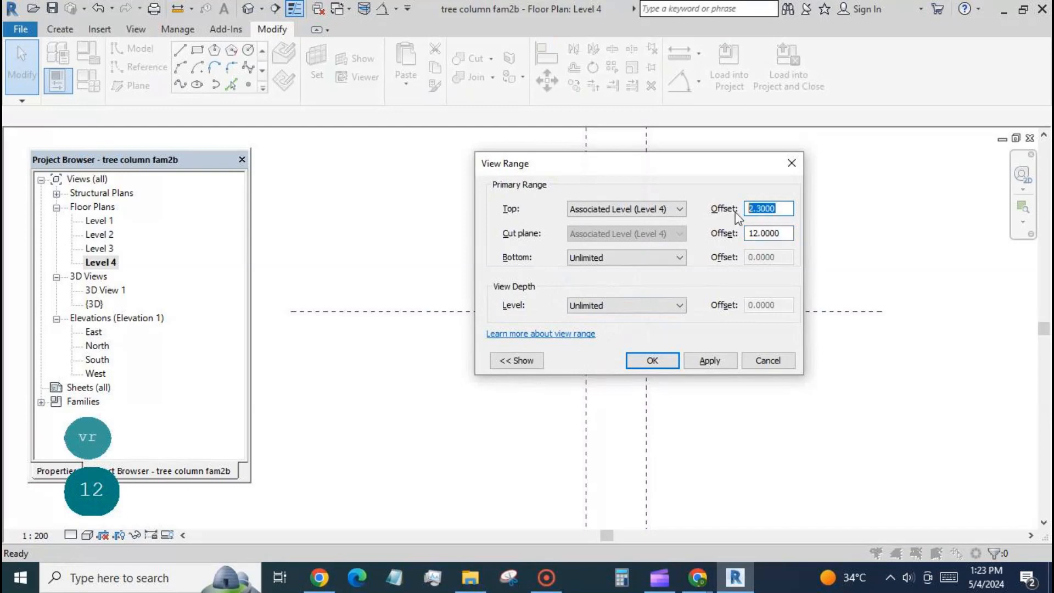
pyautogui.click(672, 362)
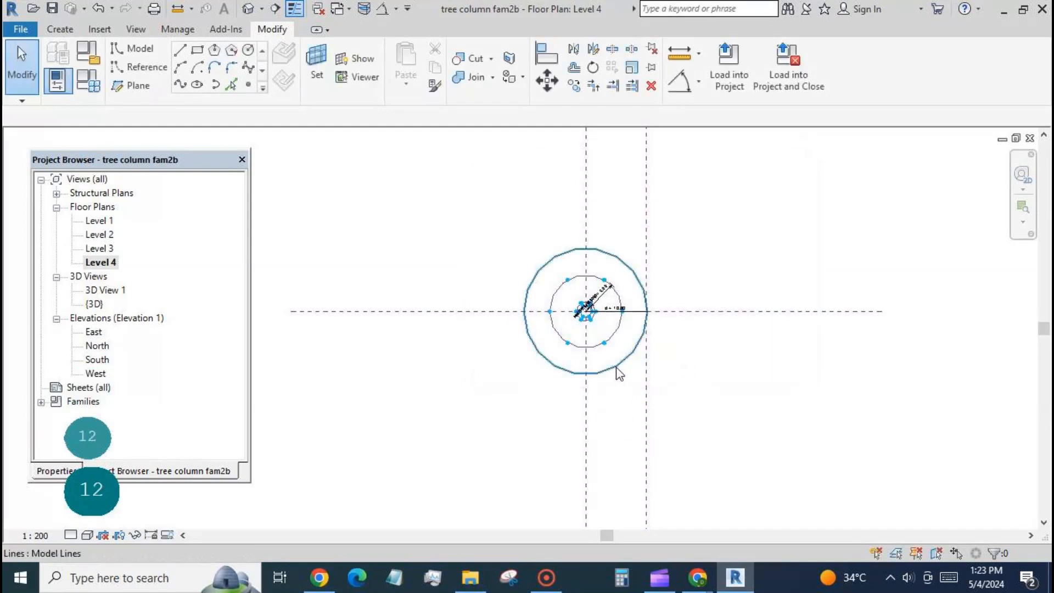
# Make the new circle's radius dimension permanent and label it with the rad lv 4 parameter.
pyautogui.click(616, 368)
pyautogui.click(565, 335)
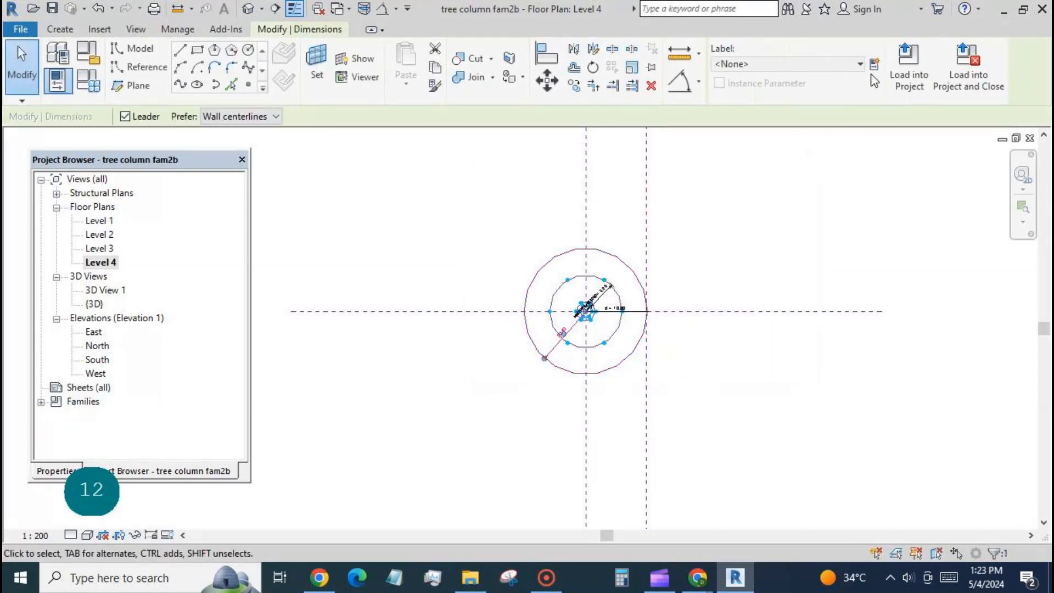
pyautogui.click(861, 65)
pyautogui.click(797, 209)
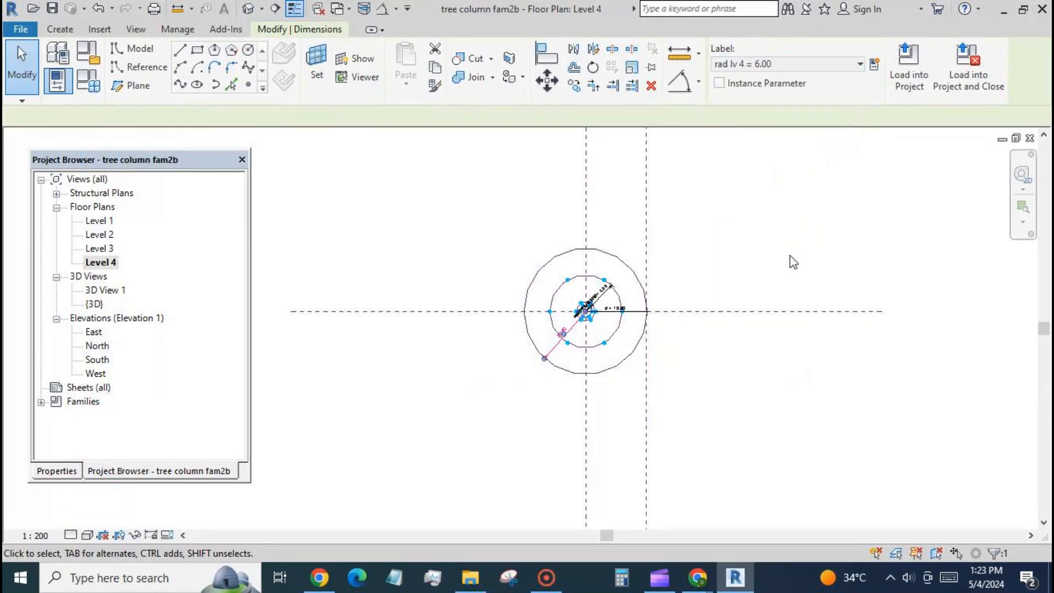
pyautogui.click(790, 261)
# In the 3D view, convert the sloped circle to a reference line and divide its path.
pyautogui.click(248, 9)
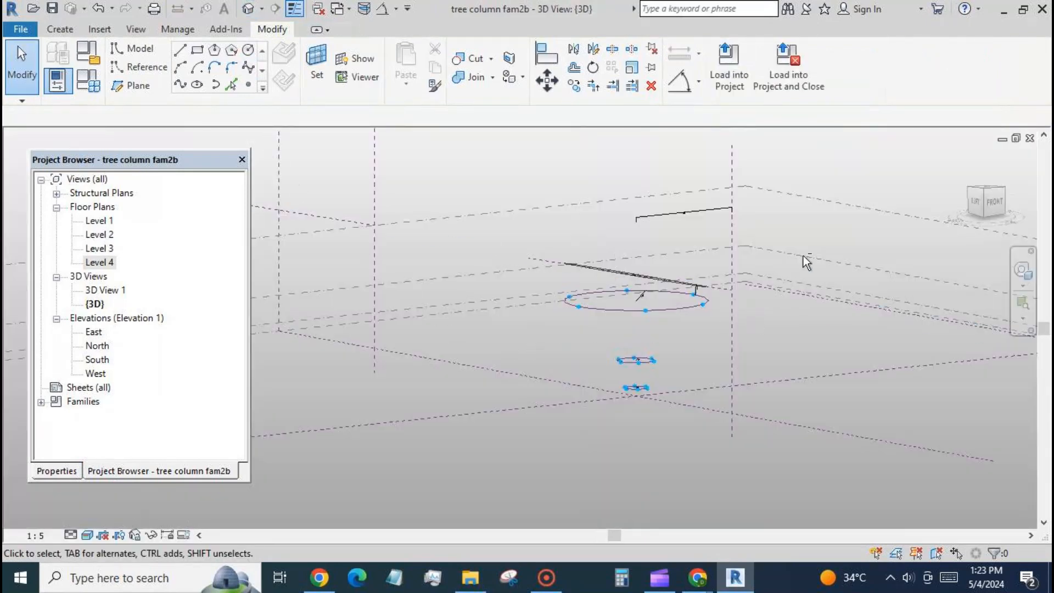
pyautogui.keyDown('shift'); pyautogui.moveTo(805, 262); pyautogui.dragTo(686, 291, button='middle'); pyautogui.keyUp('shift')
pyautogui.click(687, 288)
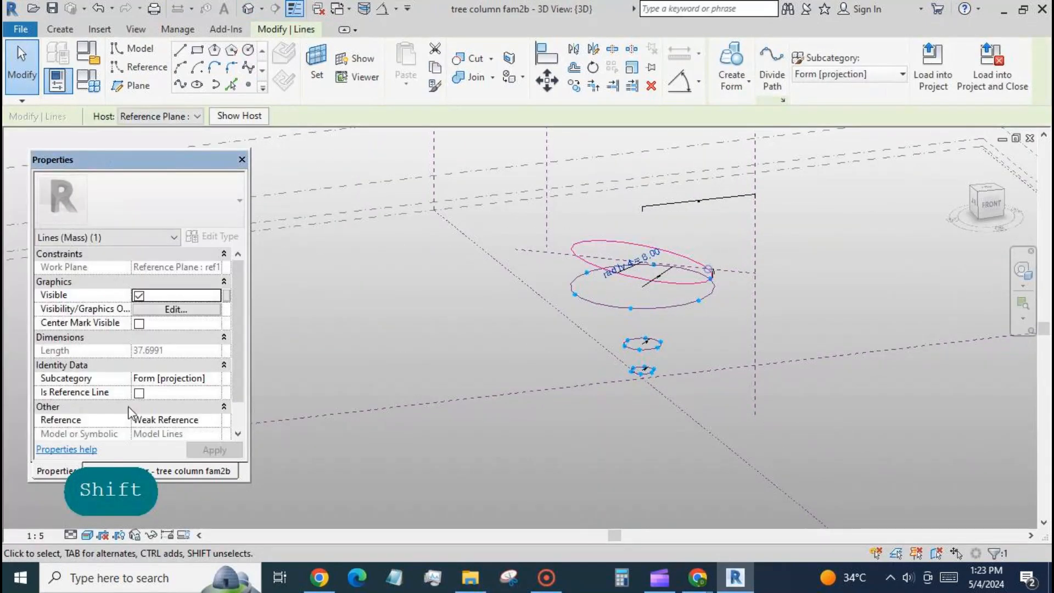
pyautogui.click(139, 393)
pyautogui.click(771, 69)
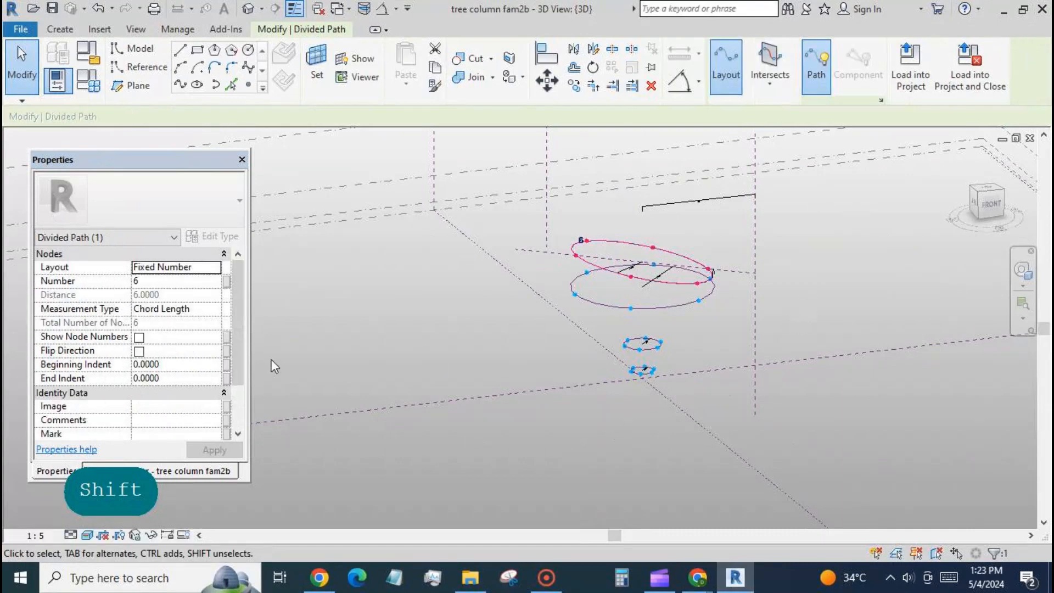
# Associate the number of divisions on the sloped circle's divided path with parameter n.
pyautogui.click(225, 281)
pyautogui.click(129, 256)
pyautogui.click(270, 426)
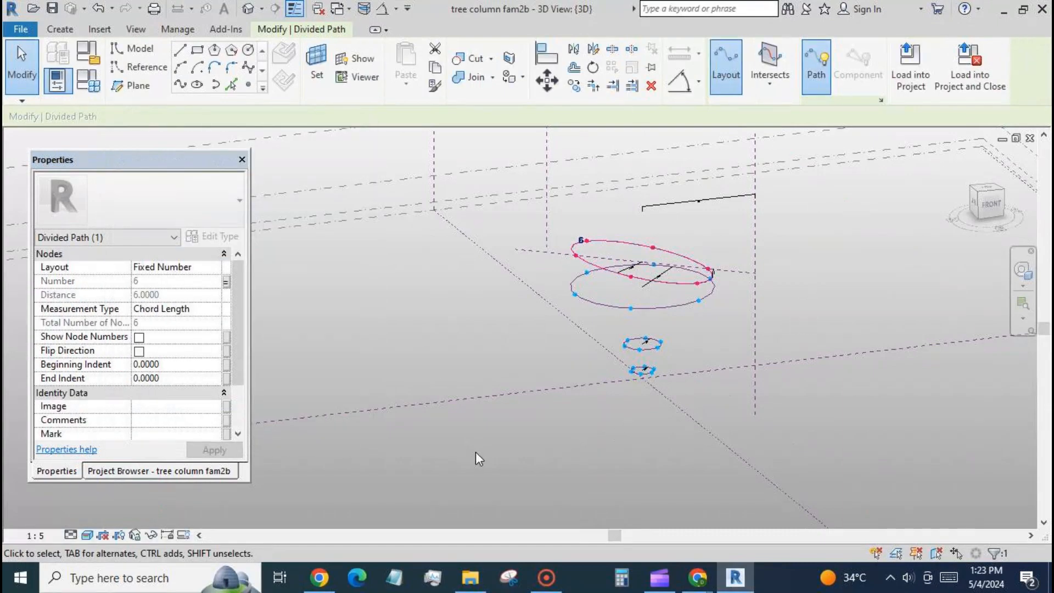
pyautogui.click(475, 453)
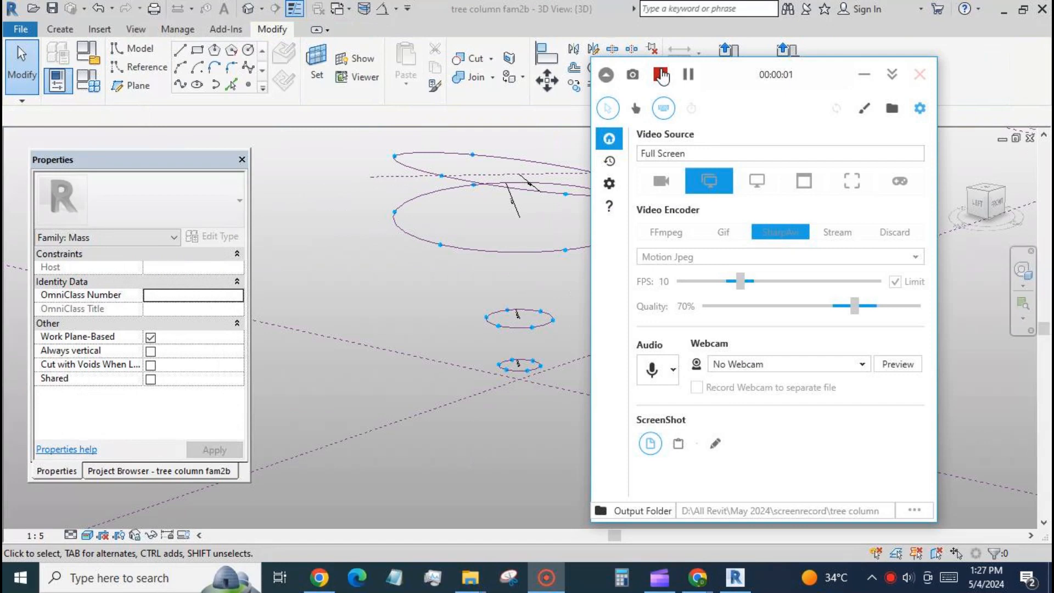
# Place a tree column fam1 component through matching nodes of the two small lower circles and the sloped top circle.
pyautogui.click(862, 73)
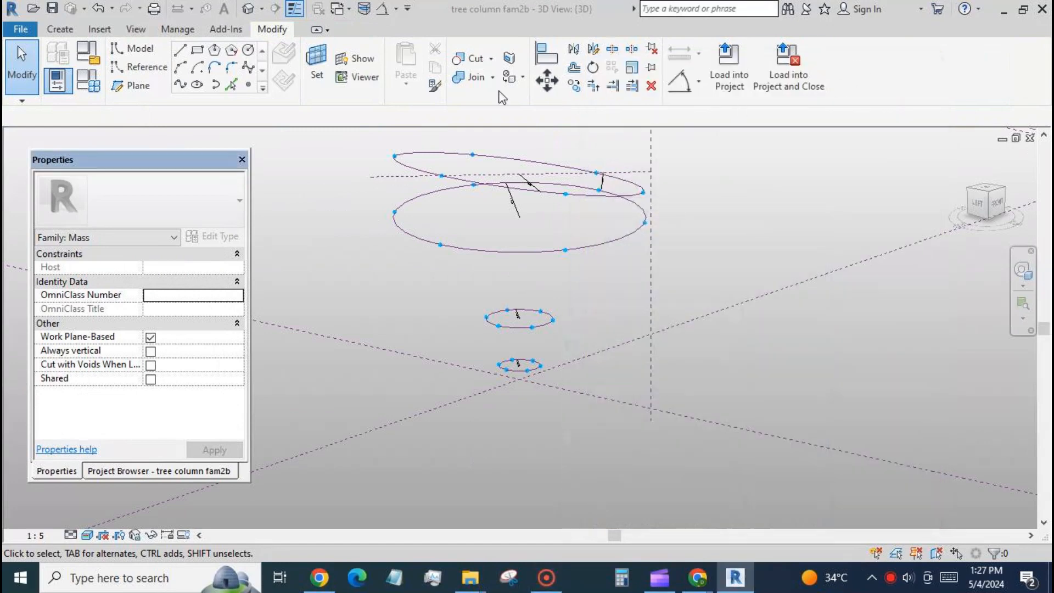
pyautogui.click(60, 29)
pyautogui.click(412, 65)
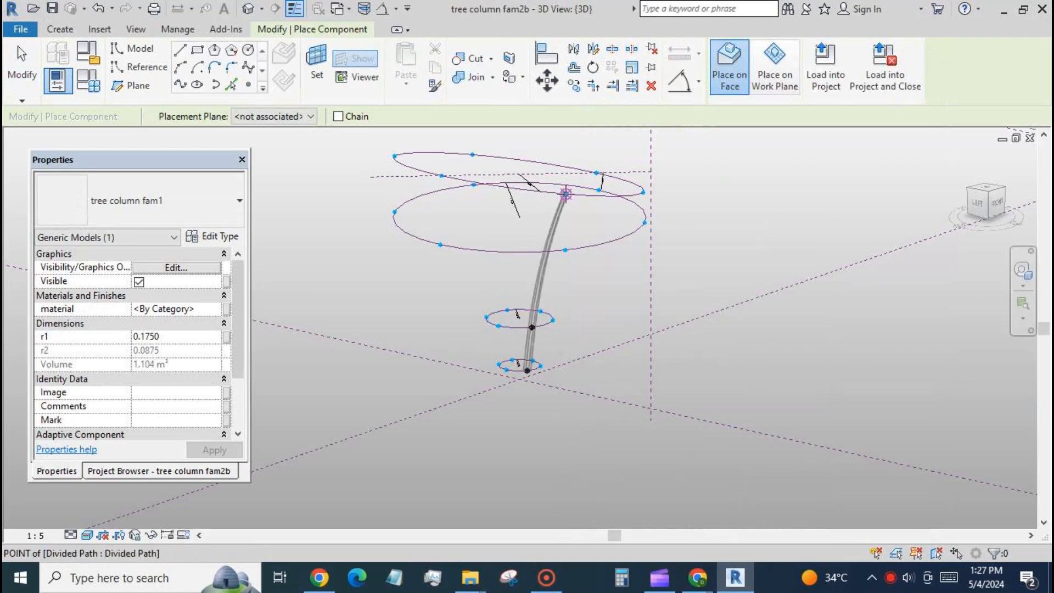
pyautogui.click(564, 194)
pyautogui.click(15, 85)
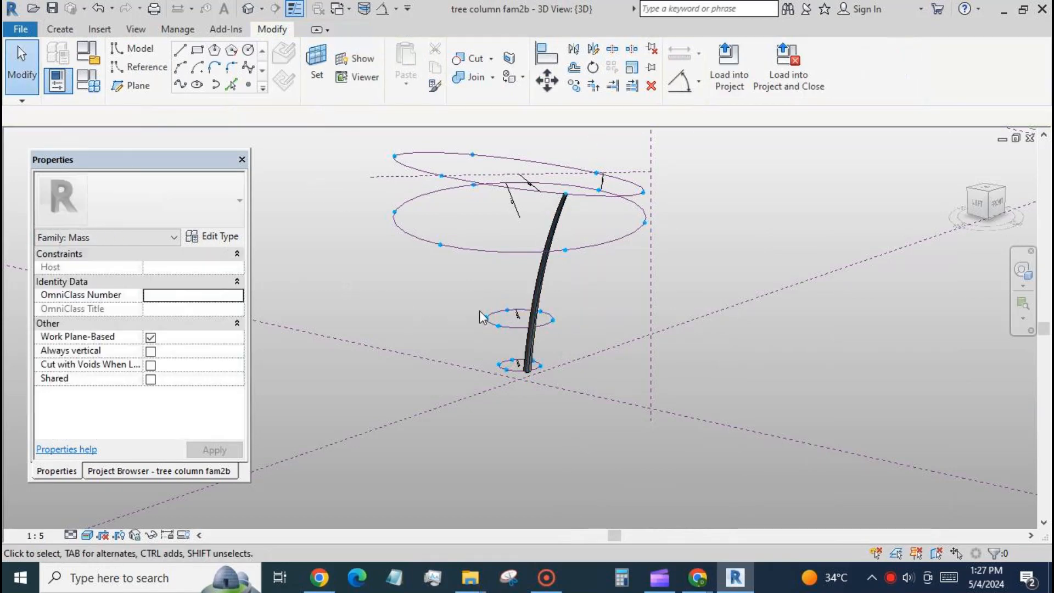
# Associate the placed branch's material with parameter m and its r1 dimension with the family parameter r1.
pyautogui.click(491, 302)
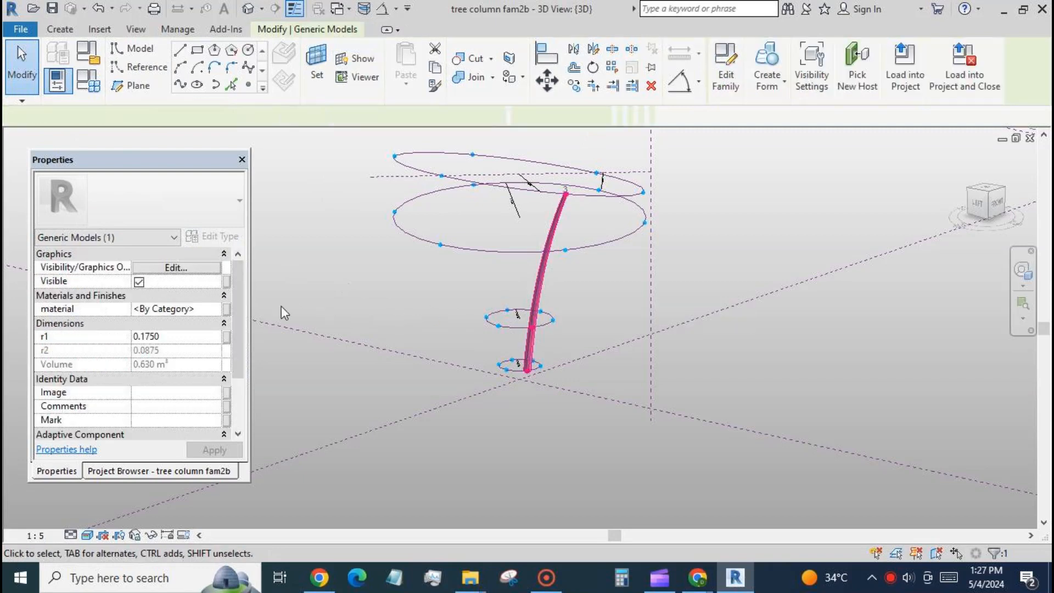
pyautogui.click(235, 309)
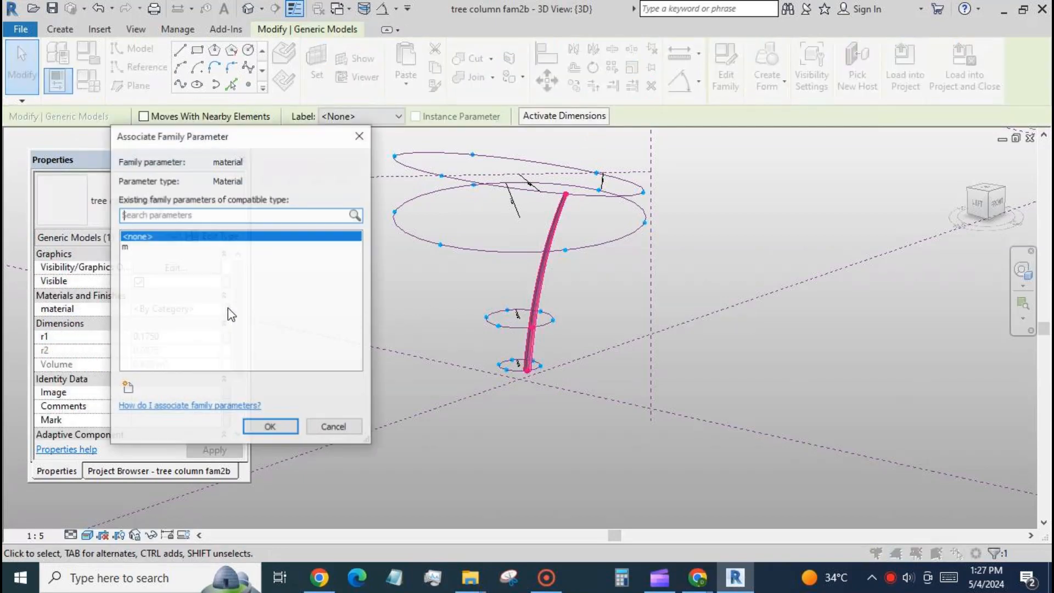
pyautogui.click(126, 246)
pyautogui.click(259, 433)
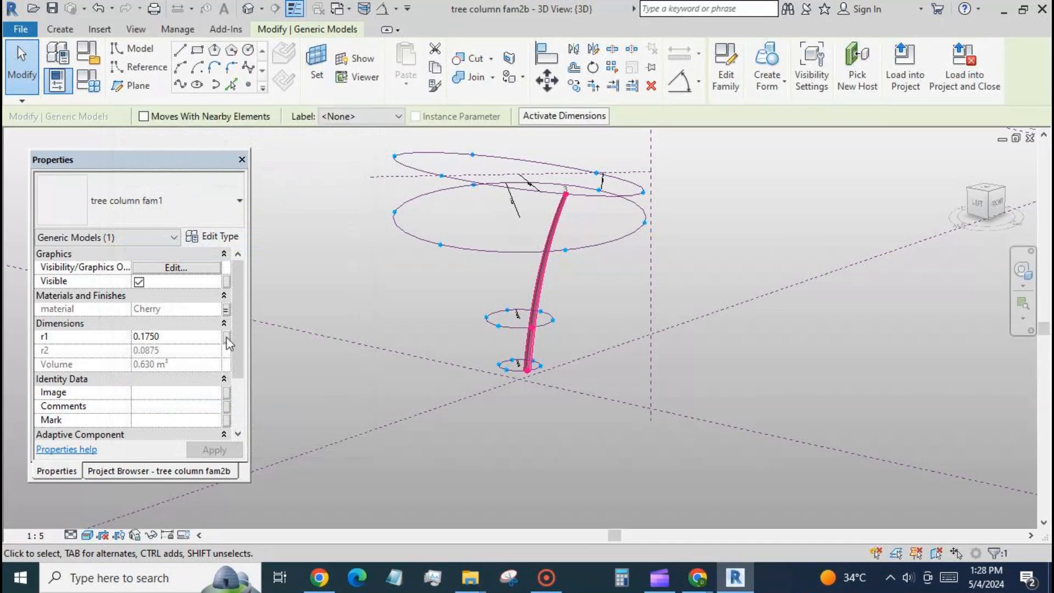
pyautogui.click(228, 336)
pyautogui.click(128, 266)
pyautogui.click(270, 427)
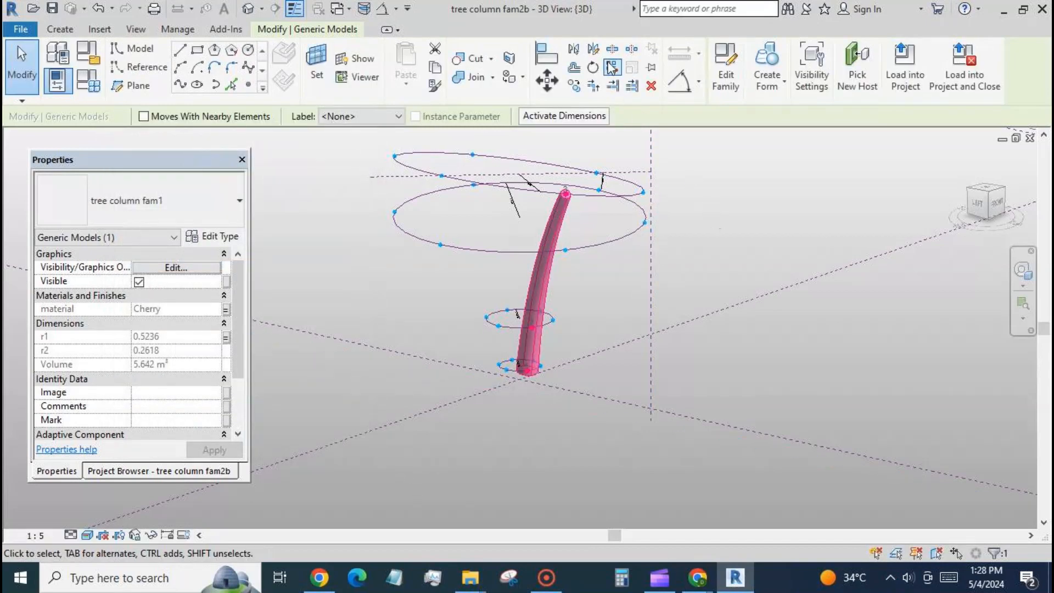
# Repeat the branch around all nodes of the divided circles and save the family.
pyautogui.click(812, 241)
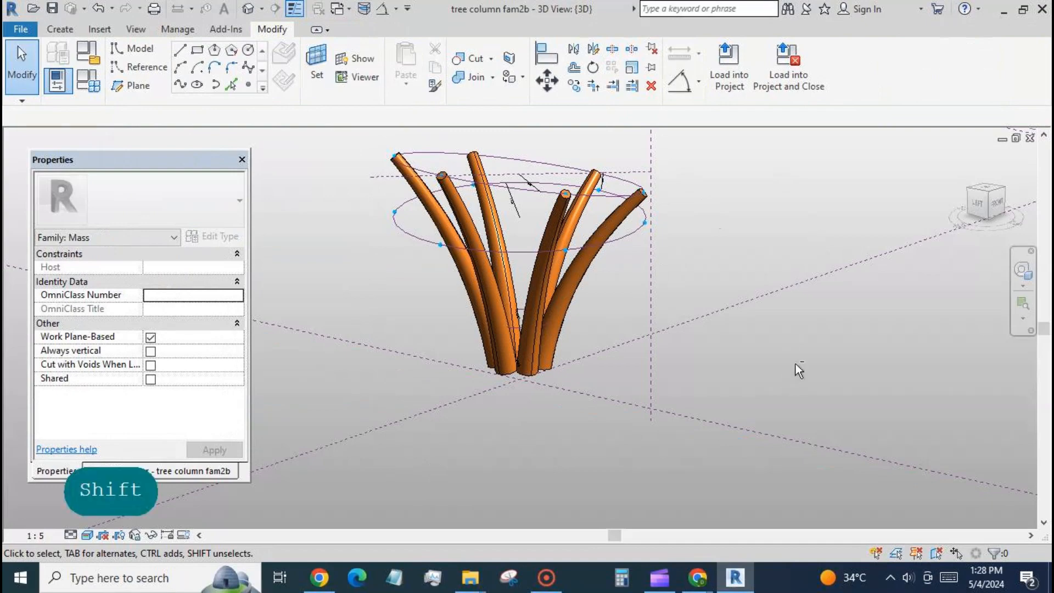
pyautogui.keyDown('shift'); pyautogui.moveTo(795, 369); pyautogui.dragTo(780, 323, button='middle'); pyautogui.keyUp('shift')
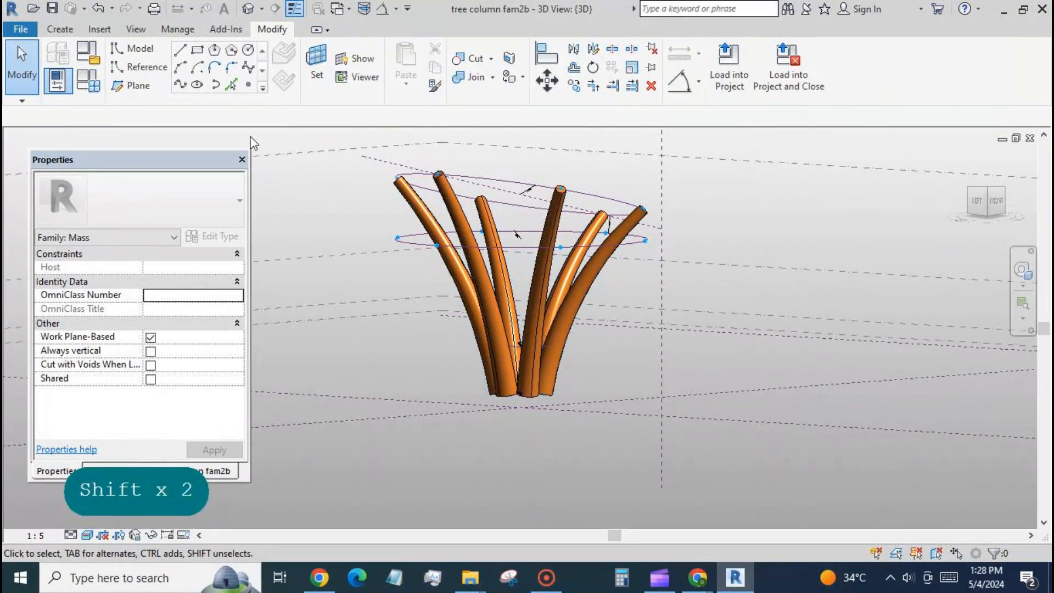
pyautogui.click(55, 10)
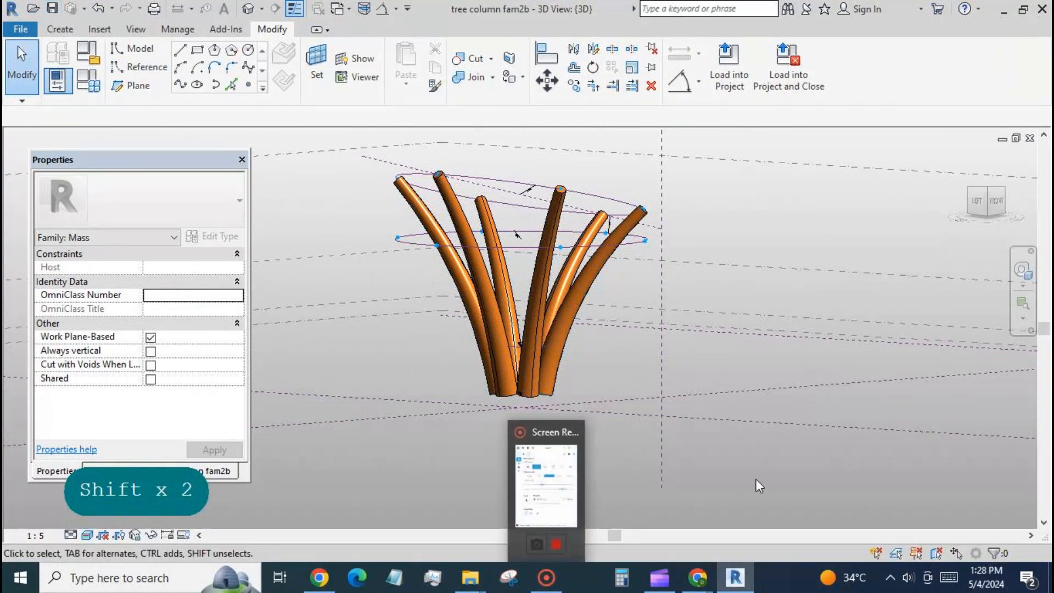
# Set parameter n to 10 in the family types and apply it to the tree column.
pyautogui.scroll(-2, 857, 400)
pyautogui.click(87, 82)
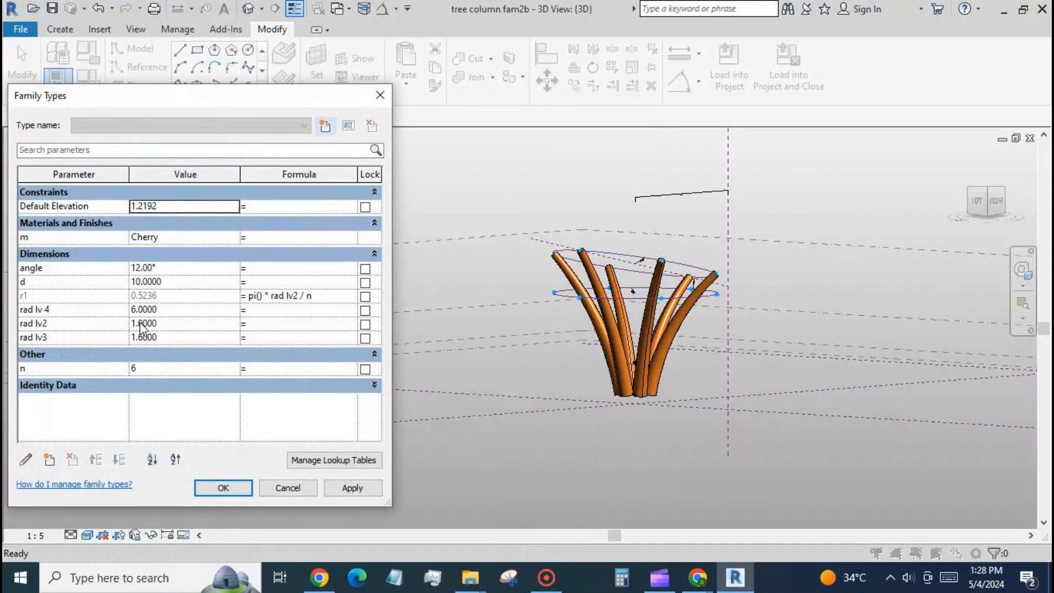
pyautogui.click(236, 368)
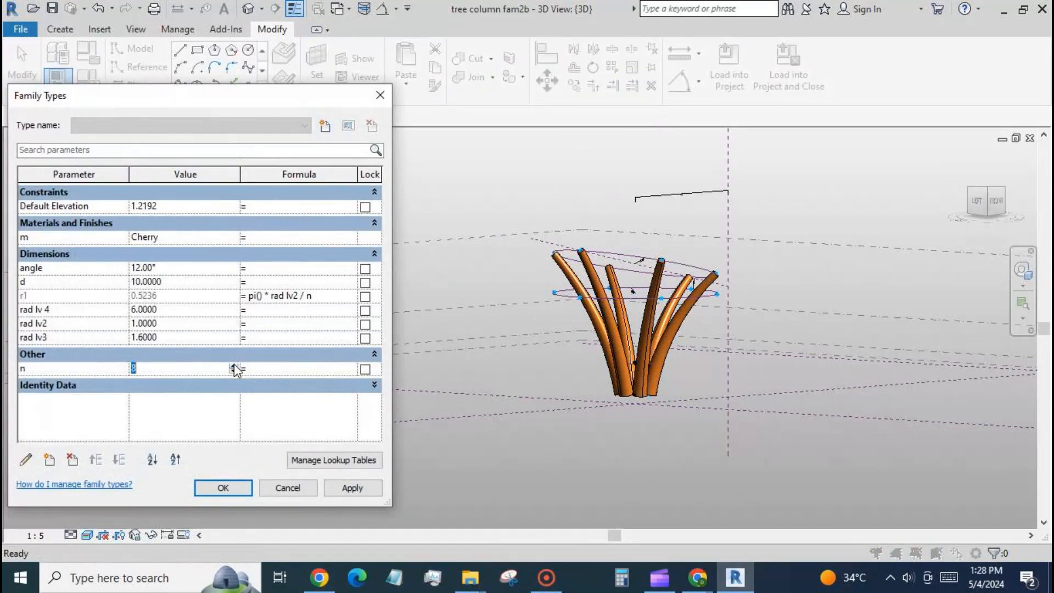
pyautogui.click(338, 491)
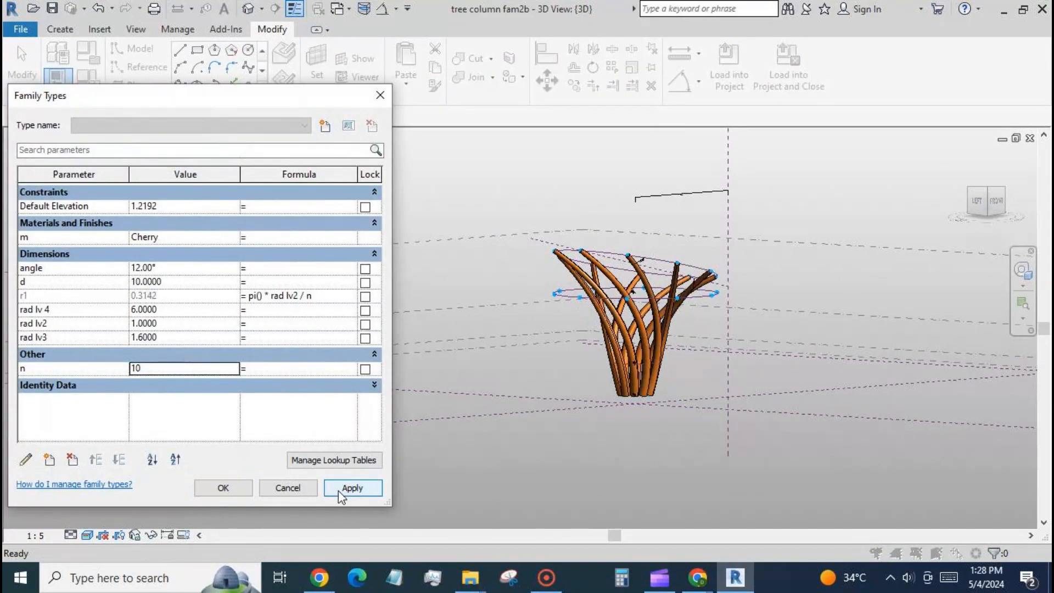
# Raise parameter n to 15 and apply it to the tree column.
pyautogui.click(233, 365)
pyautogui.click(233, 366)
pyautogui.click(233, 366)
pyautogui.click(233, 365)
pyautogui.click(349, 487)
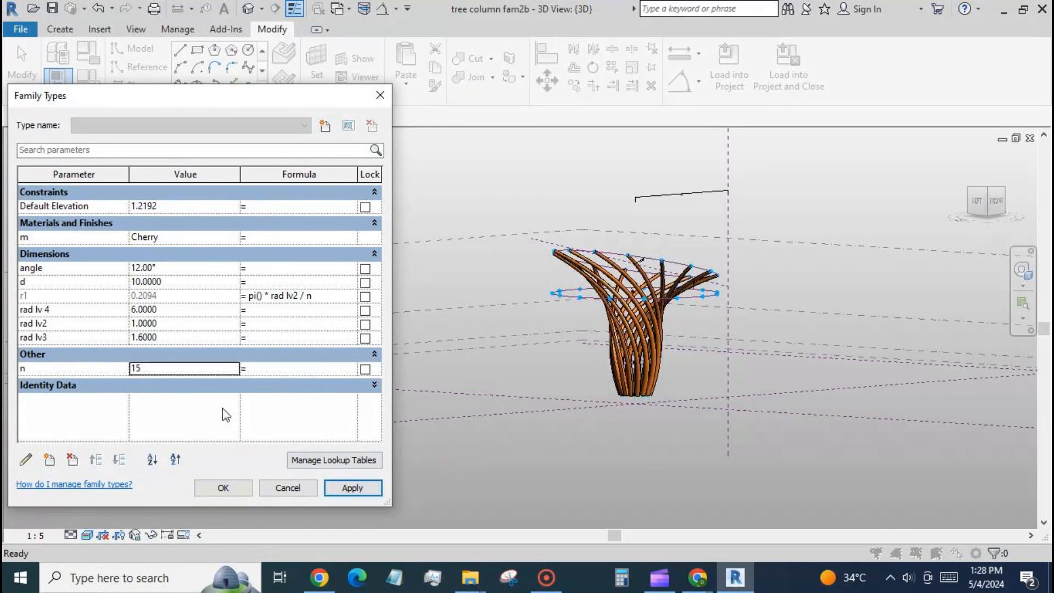
# Set parameter n to 20, apply it and accept the family types.
pyautogui.click(236, 366)
pyautogui.click(237, 366)
pyautogui.click(237, 366)
pyautogui.click(236, 366)
pyautogui.click(352, 487)
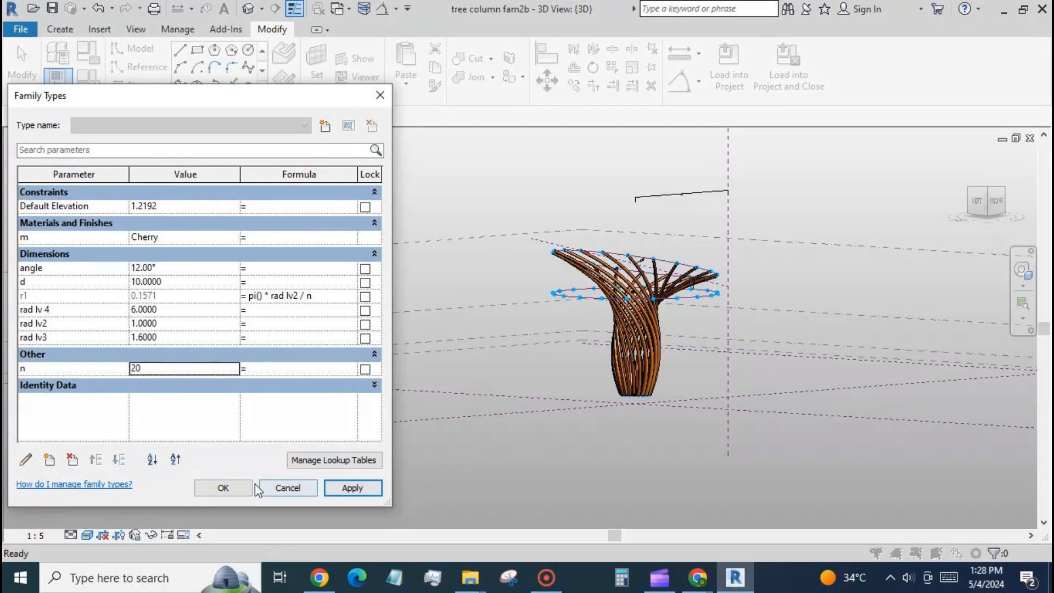
pyautogui.click(223, 487)
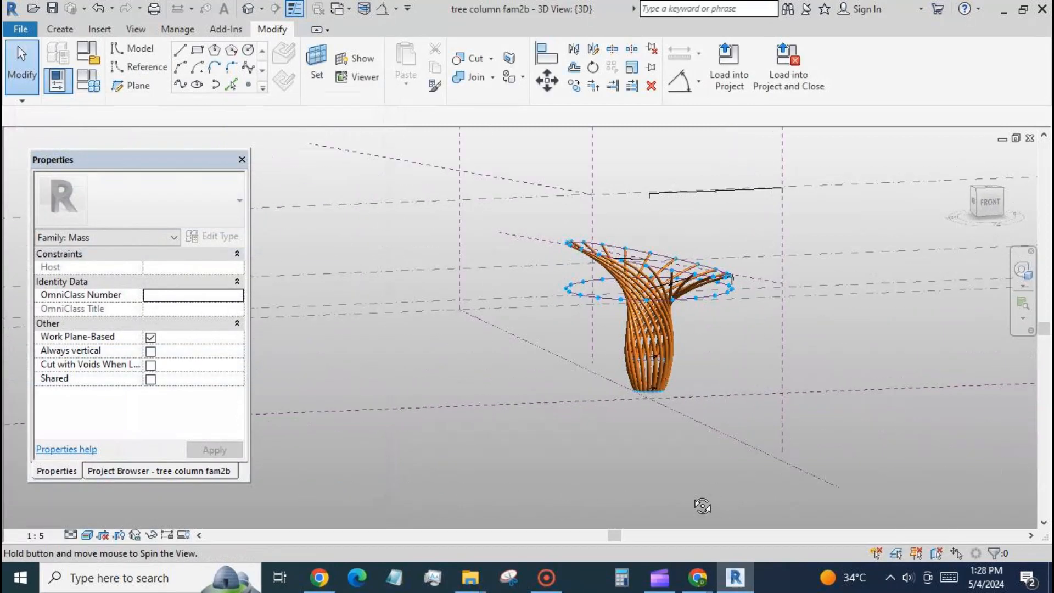